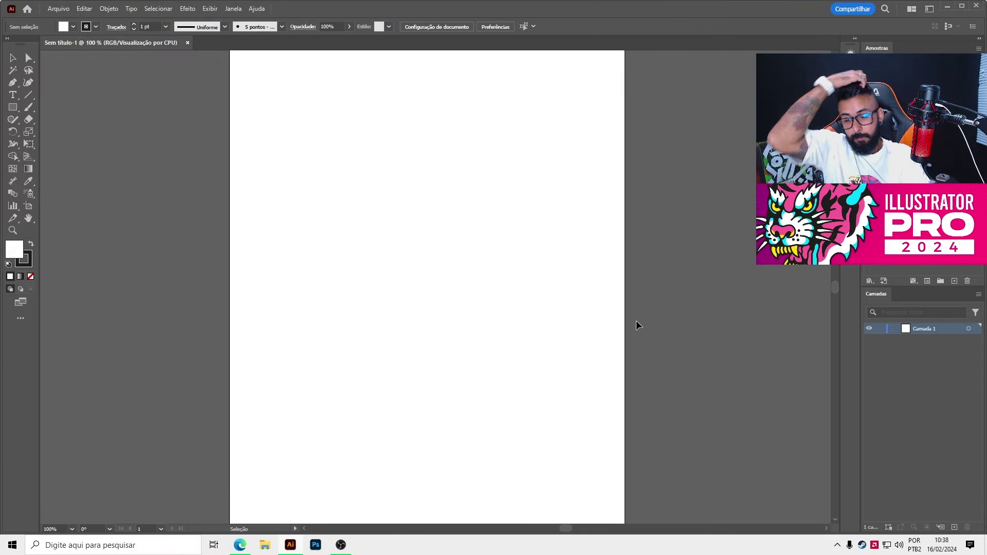
- Choose the 'sim' image from the desktop (Área de Trabalho) to place in the document
{"action": "key", "text": "ctrl+shift+p"}
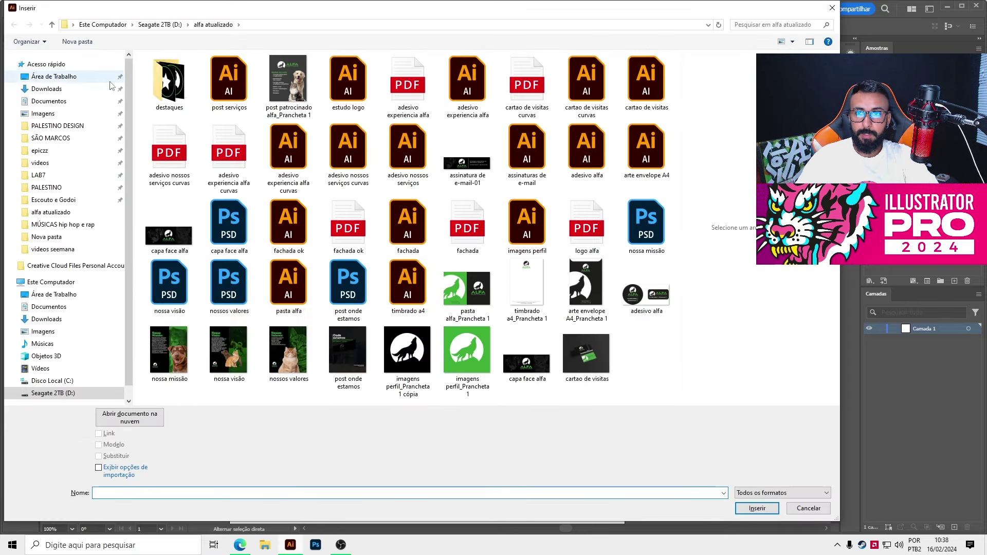
{"action": "left_click", "coordinate": [53, 88]}
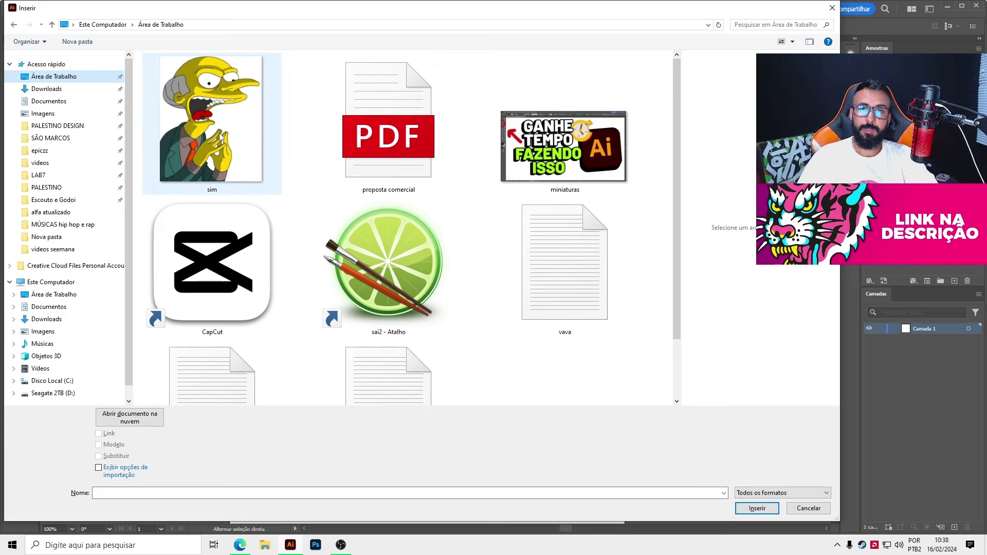
{"action": "double_click", "coordinate": [209, 102]}
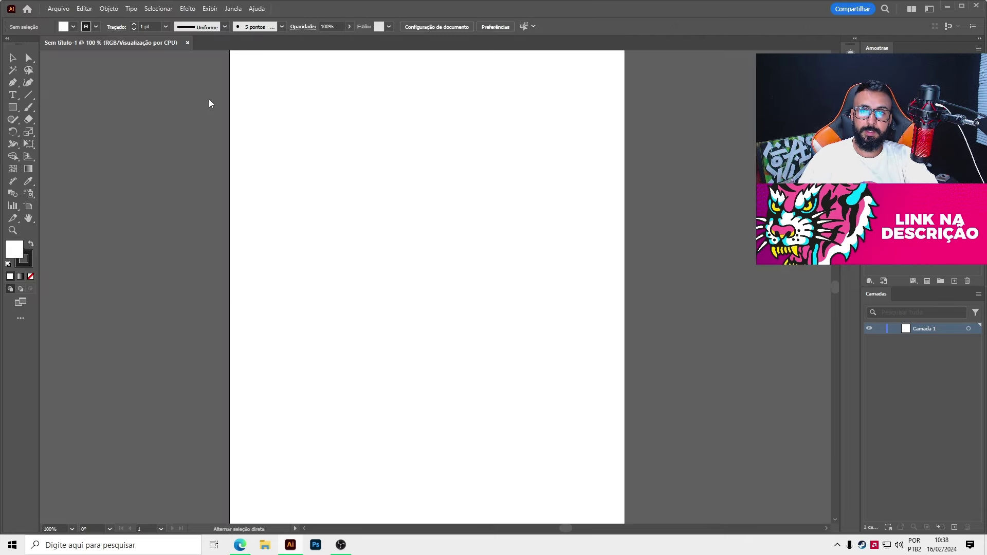
- Drop the sim image on the artboard and shift it up and left to fit the page
{"action": "left_click", "coordinate": [330, 105]}
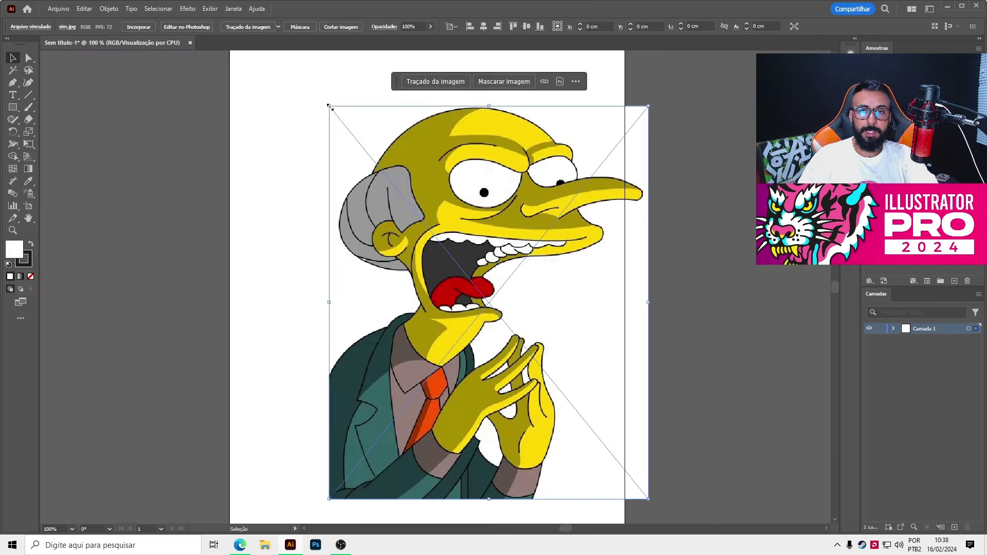
{"action": "left_click_drag", "start_coordinate": [555, 271], "coordinate": [491, 257]}
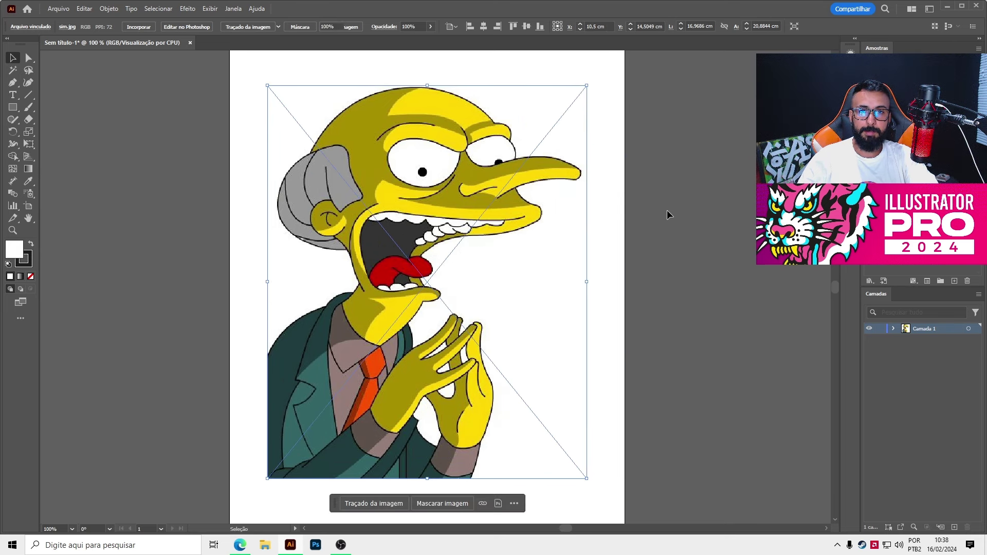
{"action": "left_click", "coordinate": [667, 210]}
{"action": "key", "text": "ctrl+plus"}
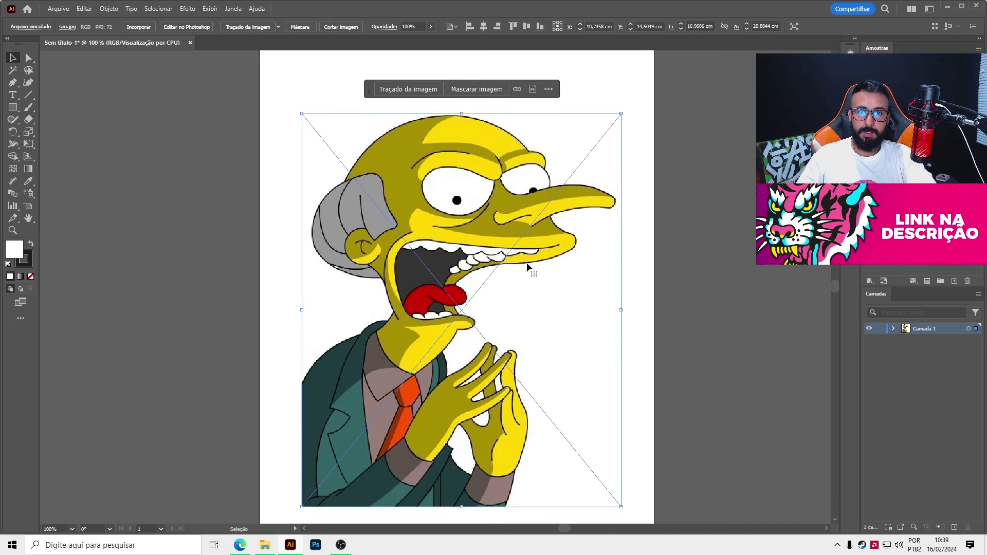
{"action": "key", "text": "ctrl+minus"}
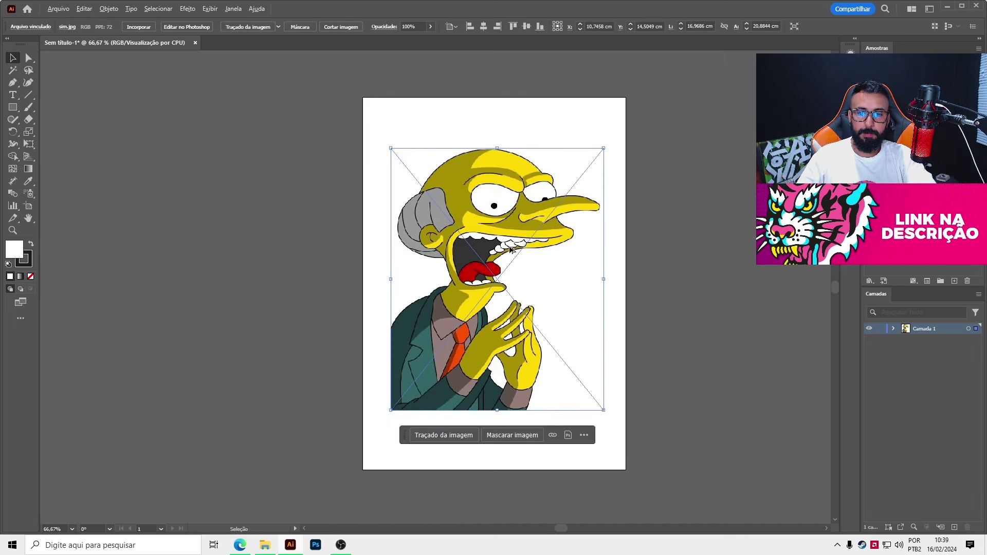
{"action": "key", "text": "ctrl+plus"}
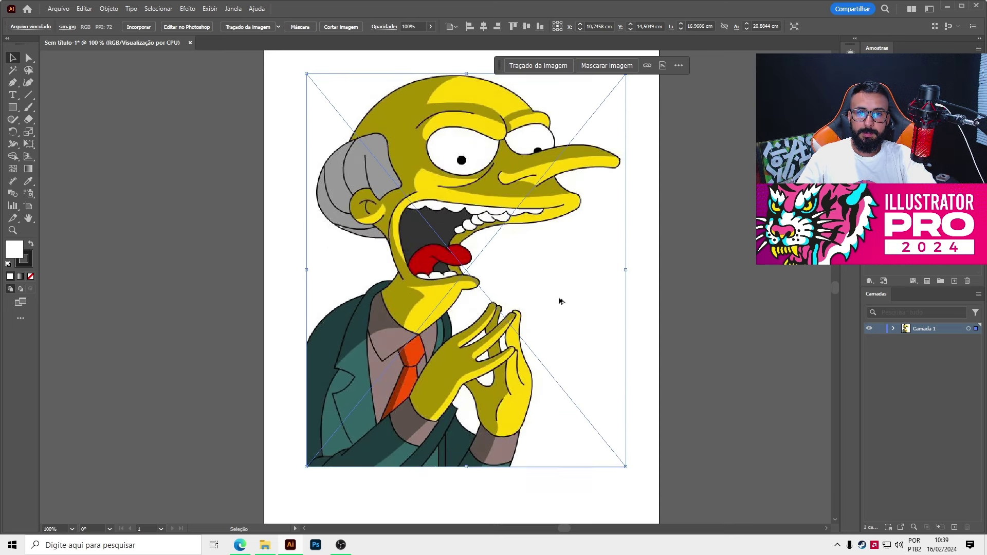
{"action": "scroll", "coordinate": [453, 216], "scroll_direction": "up", "scroll_amount": 1}
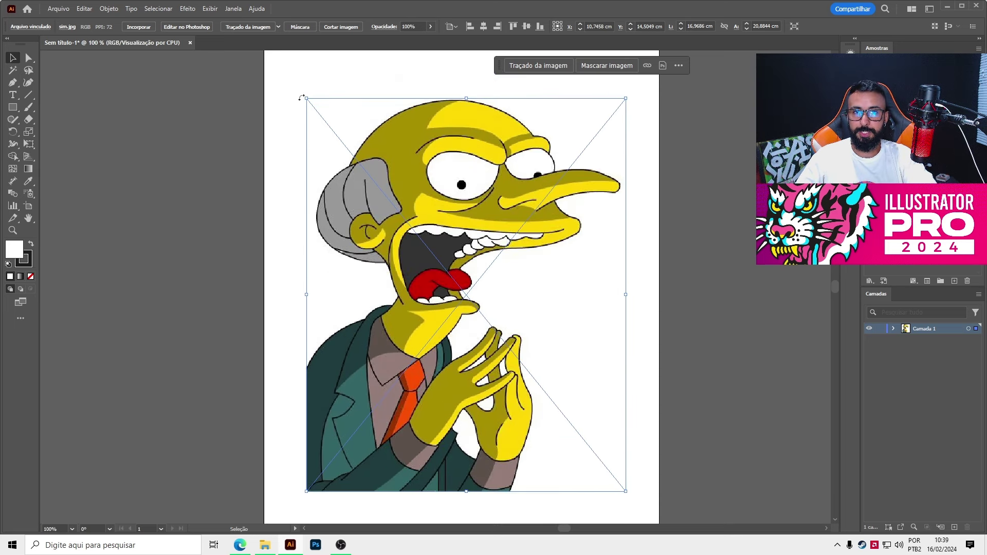
- Embed the sim image and lower its opacity to about 36%
{"action": "left_click", "coordinate": [139, 26]}
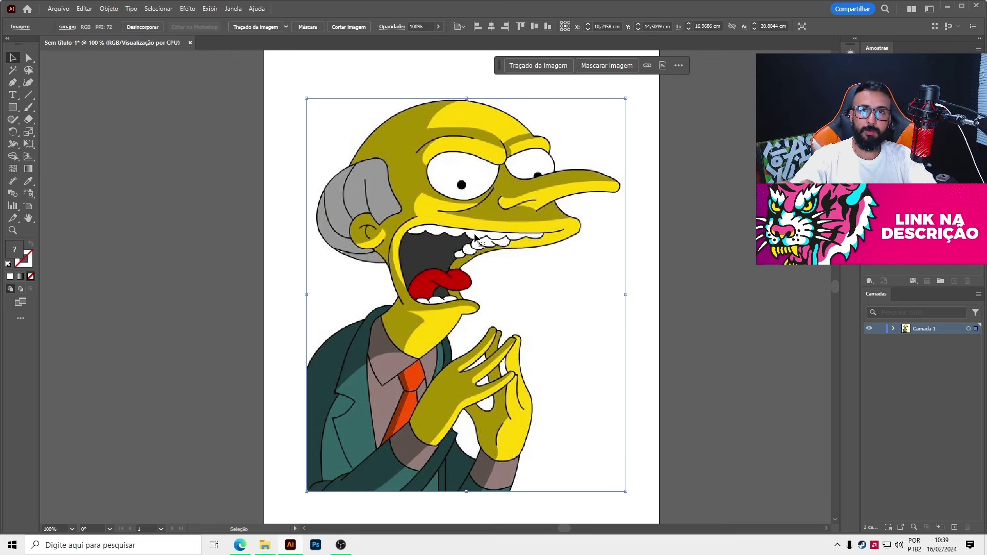
{"action": "left_click", "coordinate": [439, 29]}
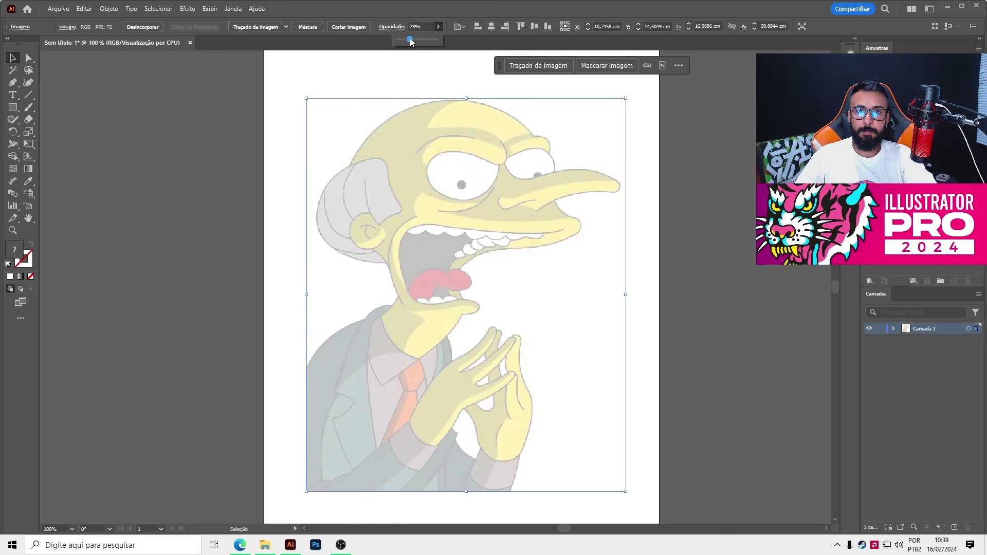
{"action": "left_click_drag", "start_coordinate": [411, 39], "coordinate": [414, 40]}
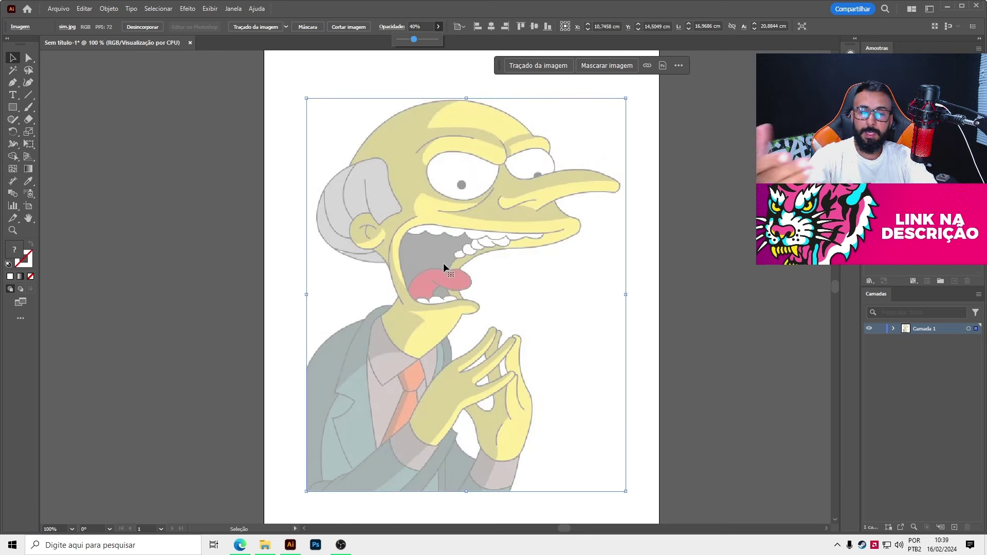
{"action": "left_click_drag", "start_coordinate": [413, 40], "coordinate": [491, 38]}
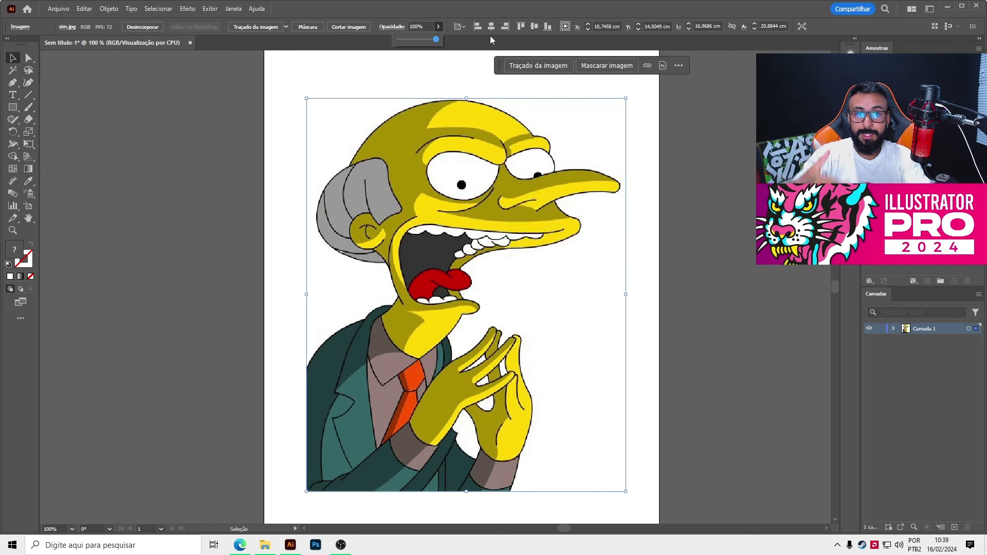
{"action": "left_click", "coordinate": [415, 42]}
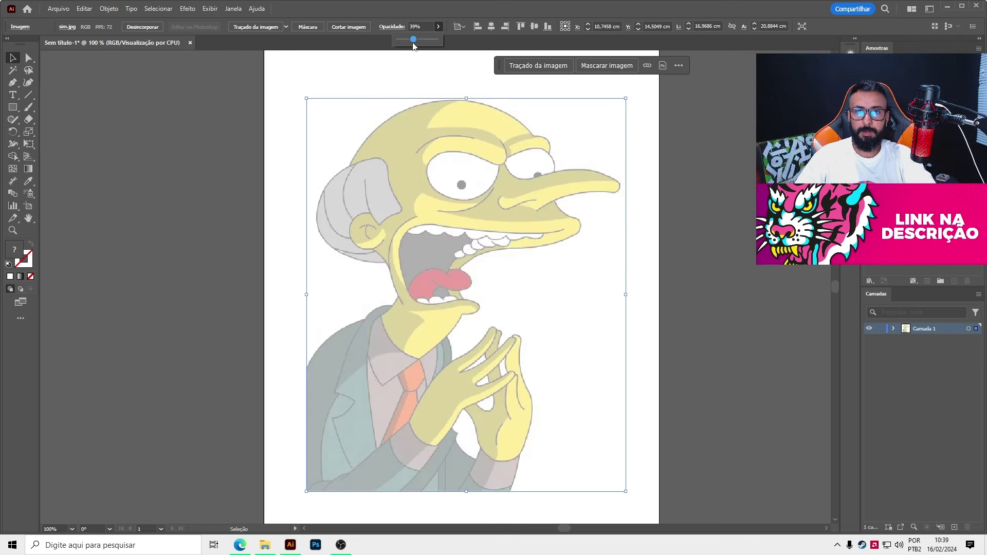
{"action": "left_click_drag", "start_coordinate": [411, 43], "coordinate": [409, 41]}
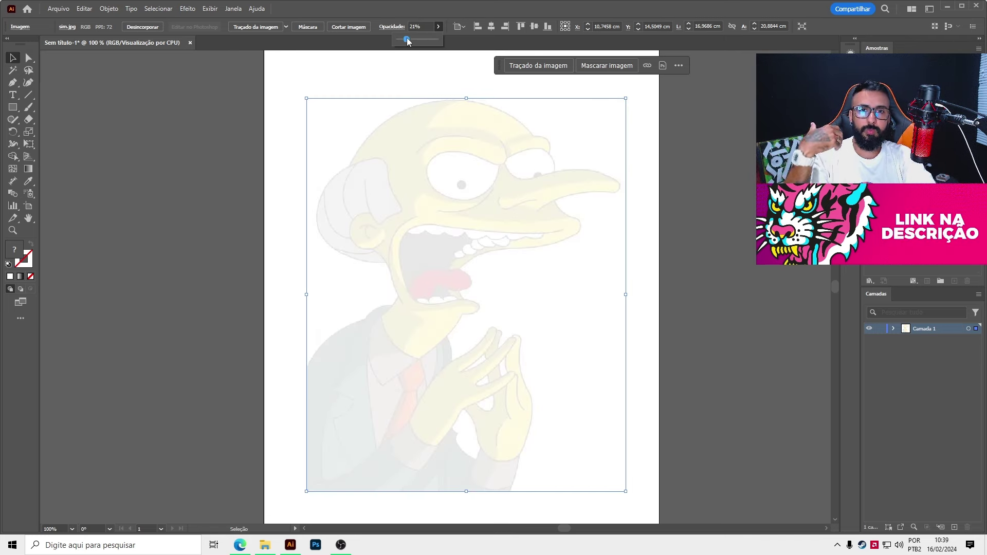
{"action": "left_click_drag", "start_coordinate": [410, 41], "coordinate": [413, 40]}
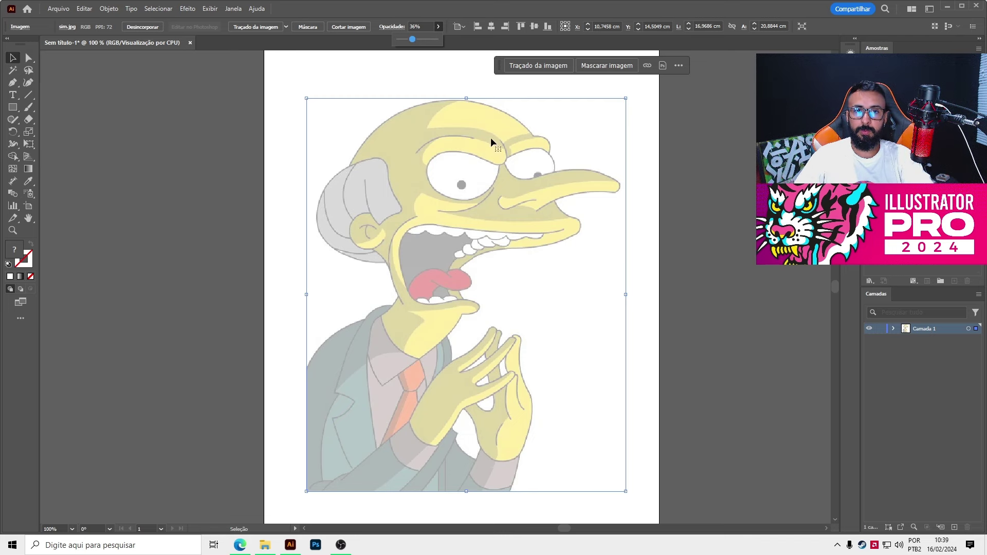
{"action": "key", "text": "ctrl+plus"}
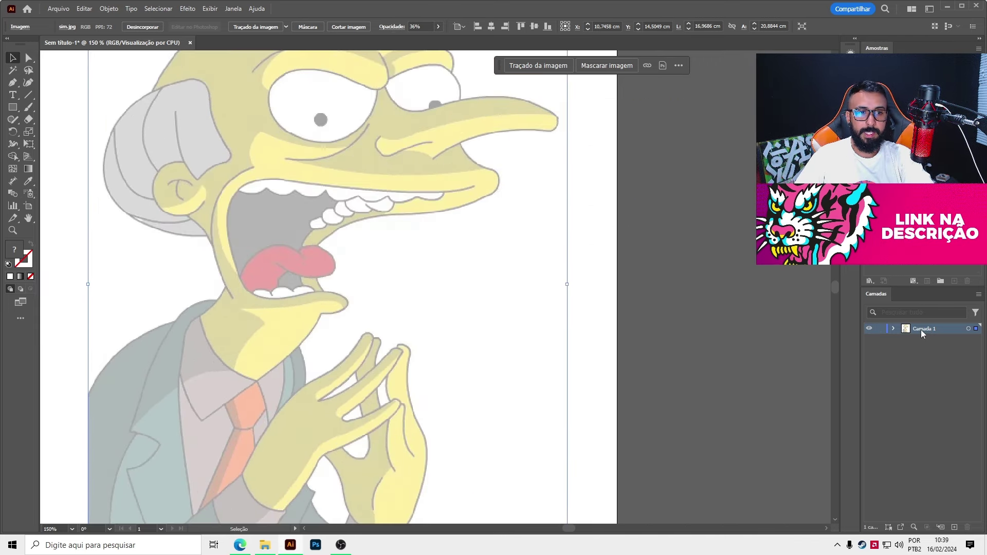
- Lock Camada 1 and add an empty Camada 2 layer above it
{"action": "left_click", "coordinate": [879, 330]}
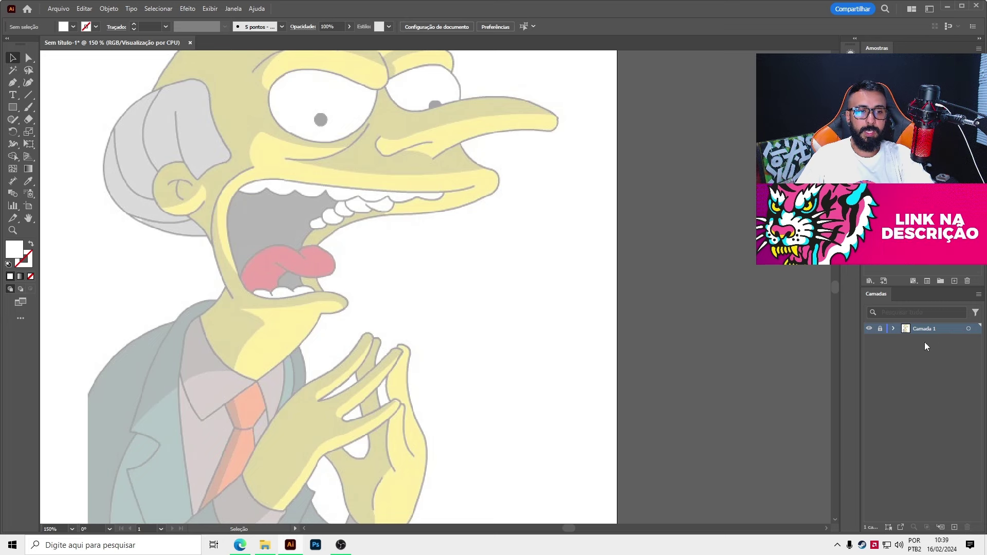
{"action": "scroll", "coordinate": [724, 340], "scroll_direction": "down", "scroll_amount": 1, "text": "alt"}
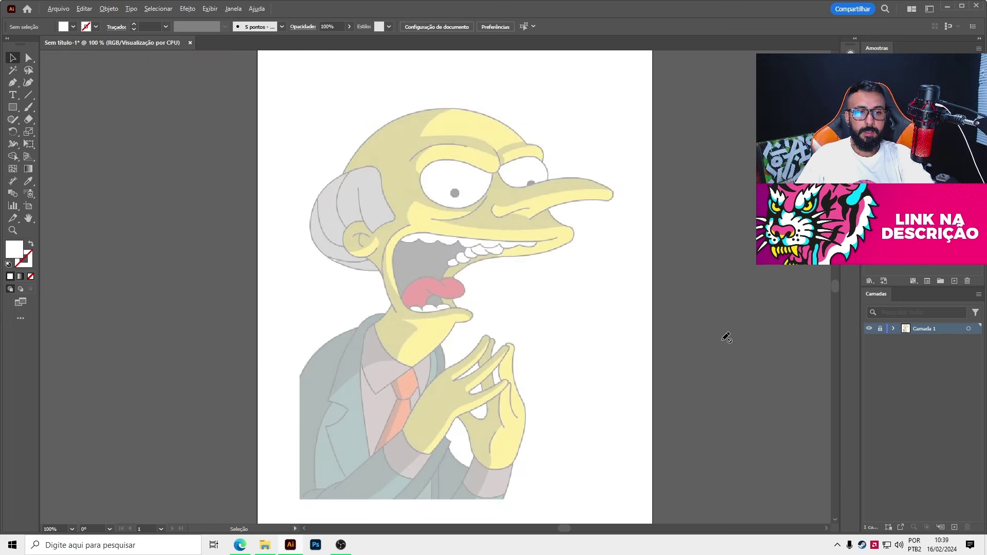
{"action": "left_click", "coordinate": [955, 528]}
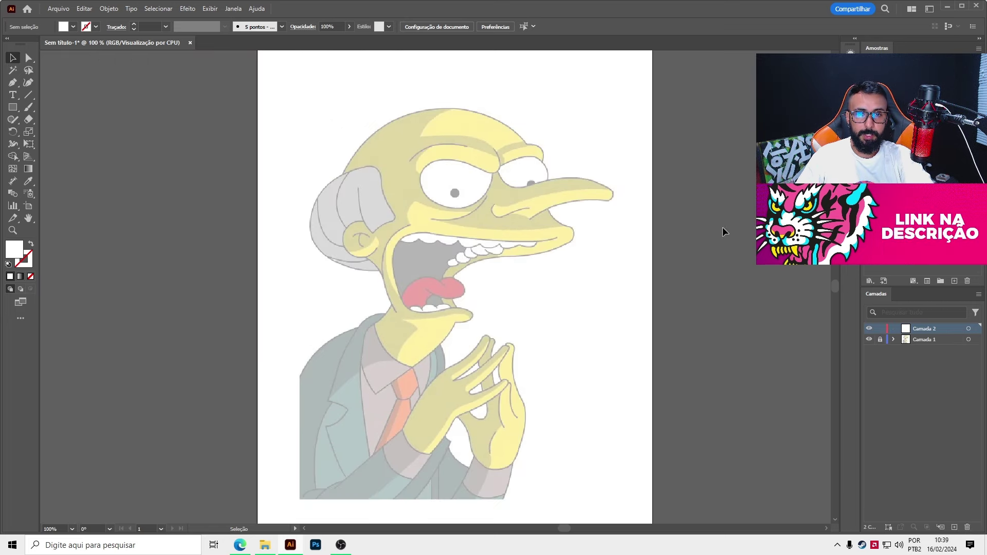
{"action": "scroll", "coordinate": [537, 186], "scroll_direction": "up", "scroll_amount": 2, "text": "alt"}
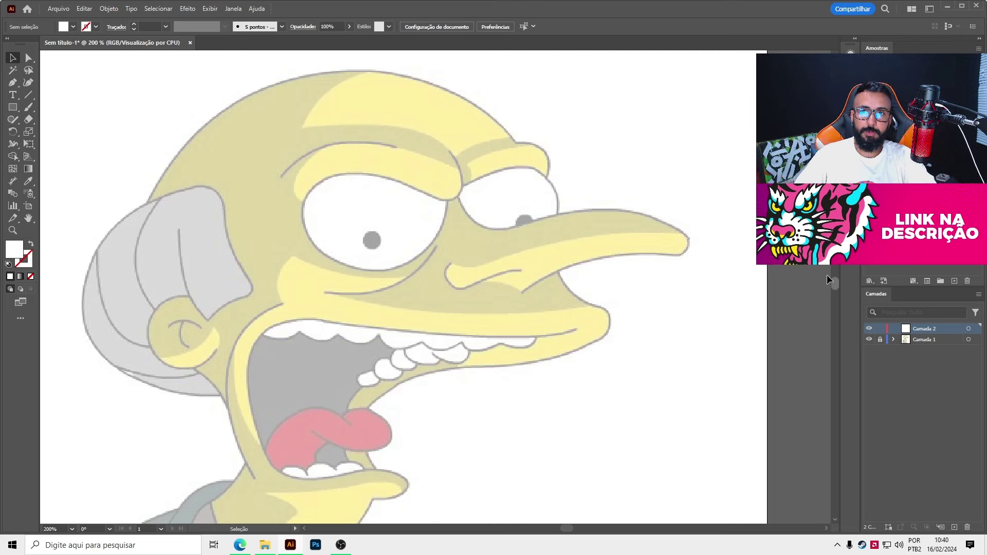
{"action": "key", "text": "n"}
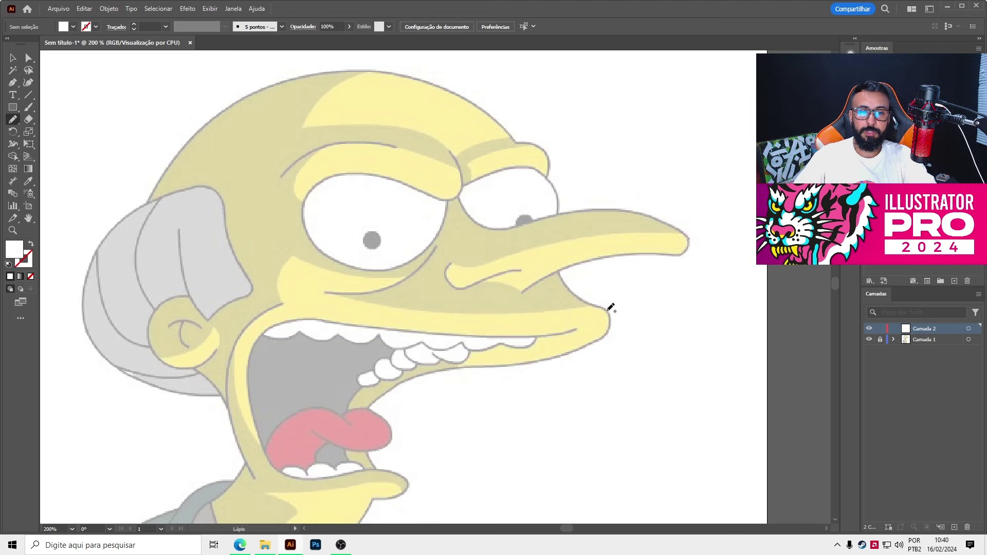
- Set the Pencil Tool Options Fidelidade slider to the middle tick and confirm
{"action": "key", "text": "Return"}
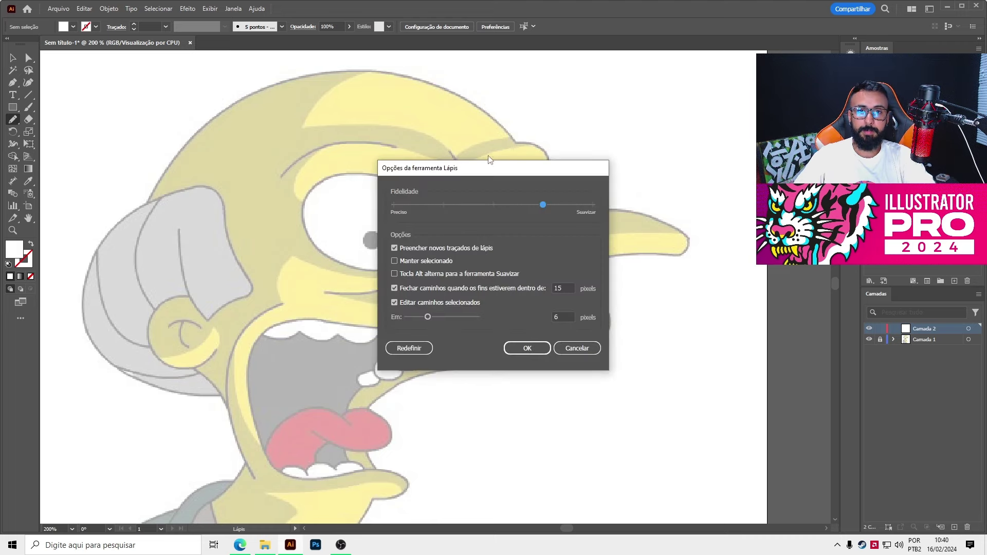
{"action": "left_click_drag", "start_coordinate": [489, 168], "coordinate": [427, 153]}
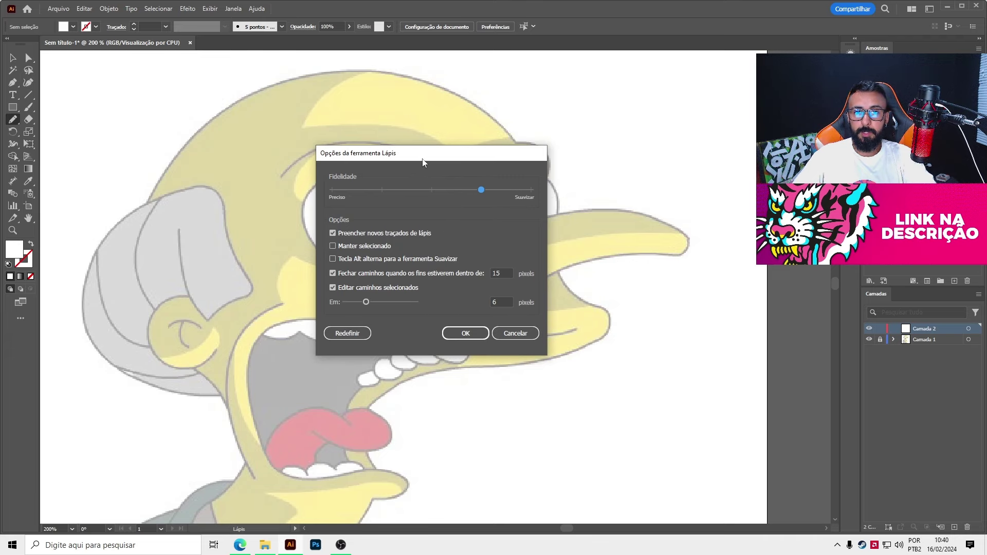
{"action": "left_click_drag", "start_coordinate": [476, 190], "coordinate": [432, 191]}
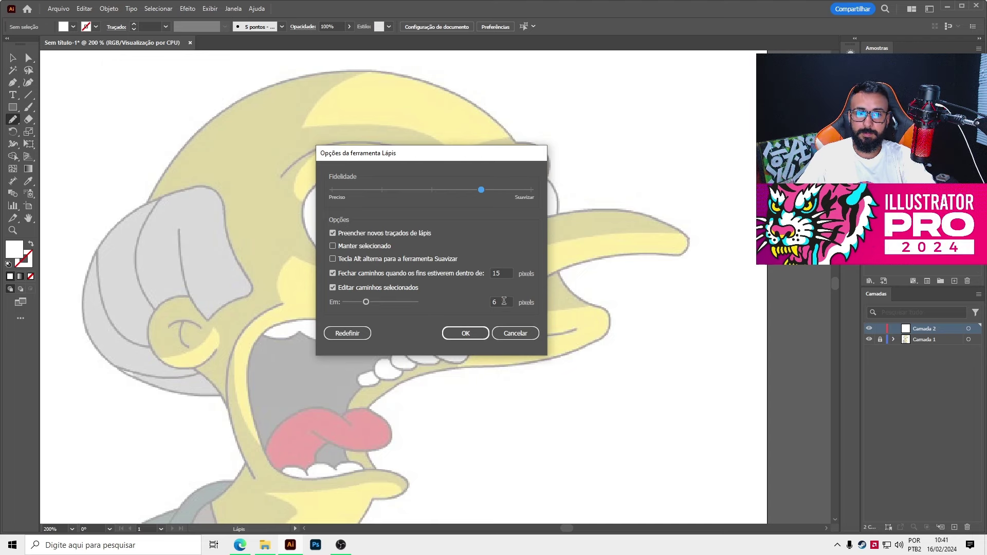
{"action": "left_click", "coordinate": [483, 335]}
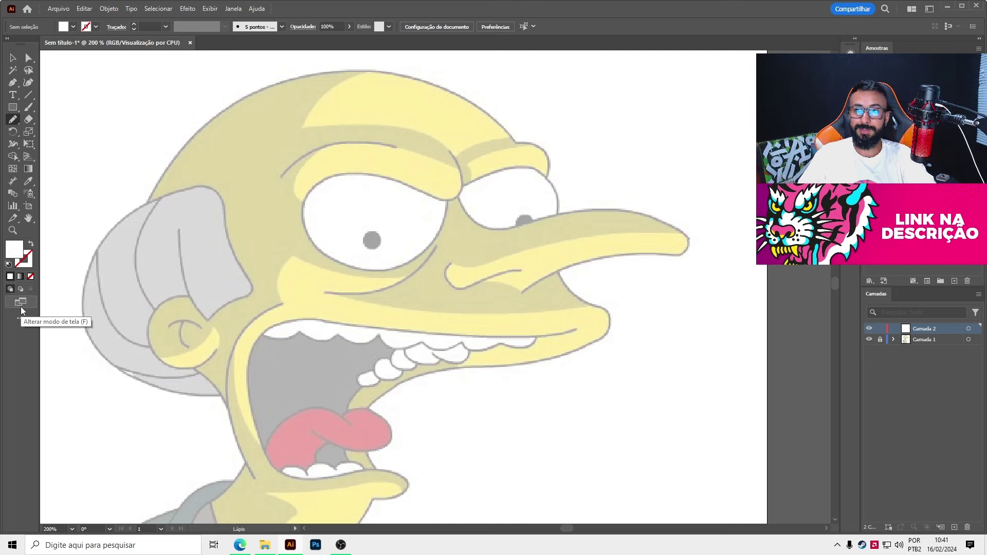
- Use a black stroke with no fill and pencil the crease curve under the nose
{"action": "key", "text": "d"}
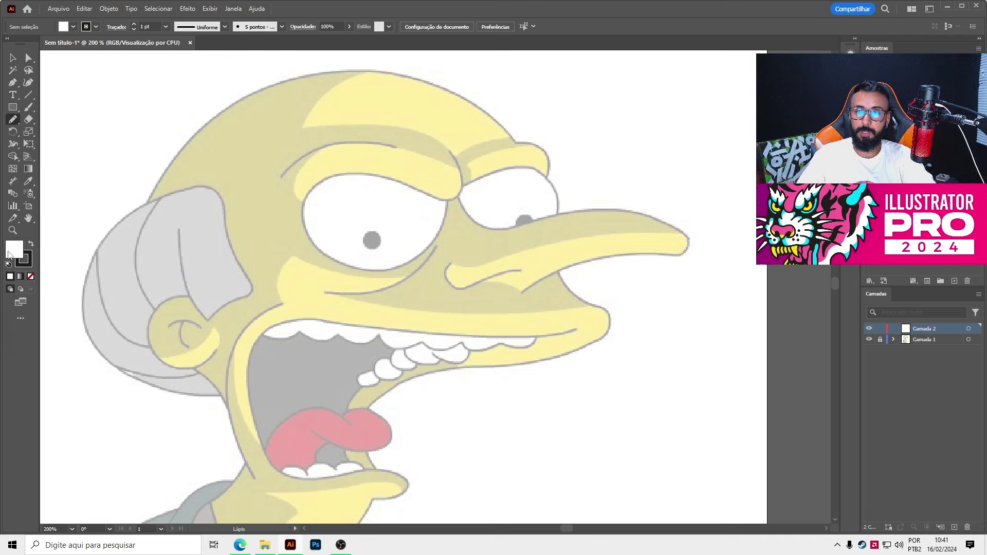
{"action": "left_click", "coordinate": [30, 277]}
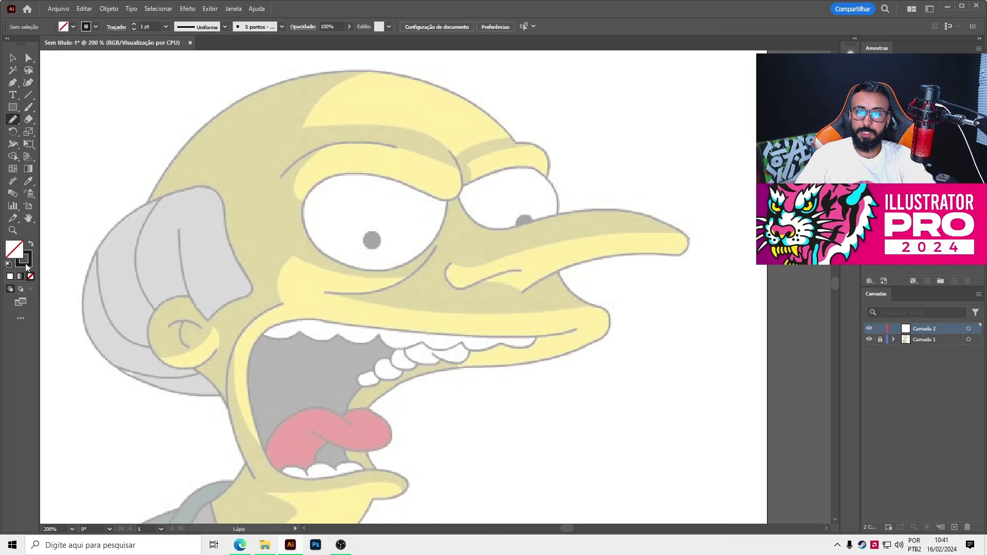
{"action": "scroll", "coordinate": [425, 195], "scroll_direction": "up", "scroll_amount": 1}
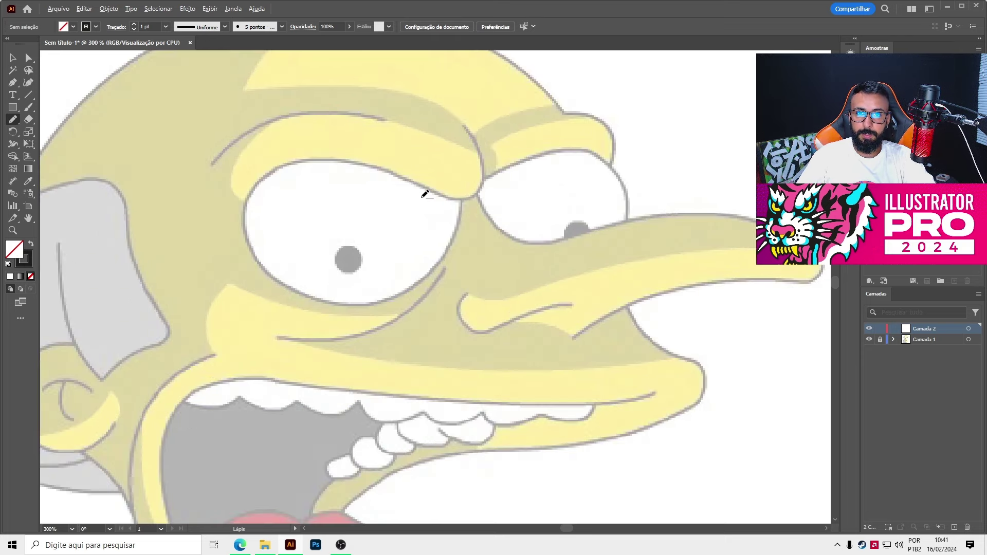
{"action": "scroll", "coordinate": [577, 295], "scroll_direction": "up", "scroll_amount": 2}
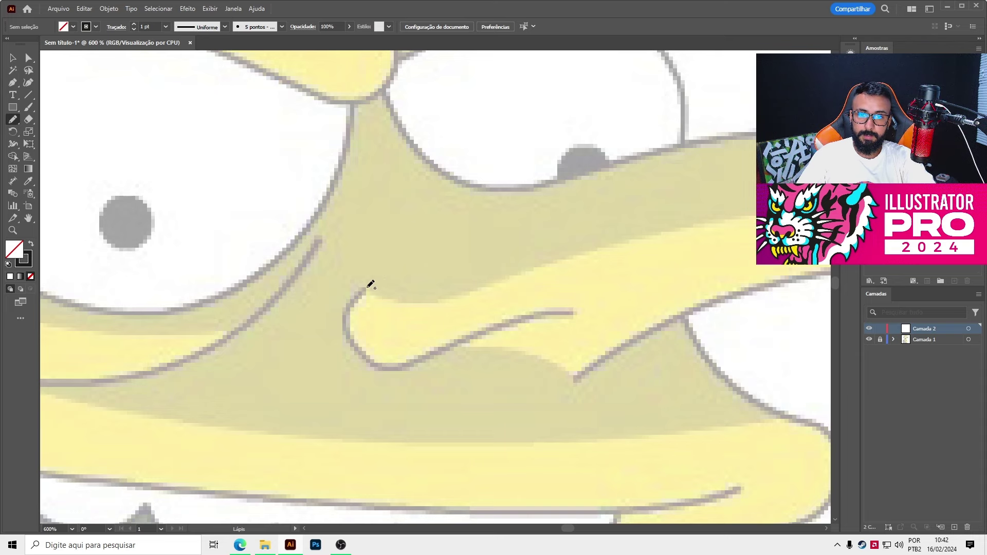
{"action": "left_click_drag", "start_coordinate": [346, 320], "coordinate": [574, 310]}
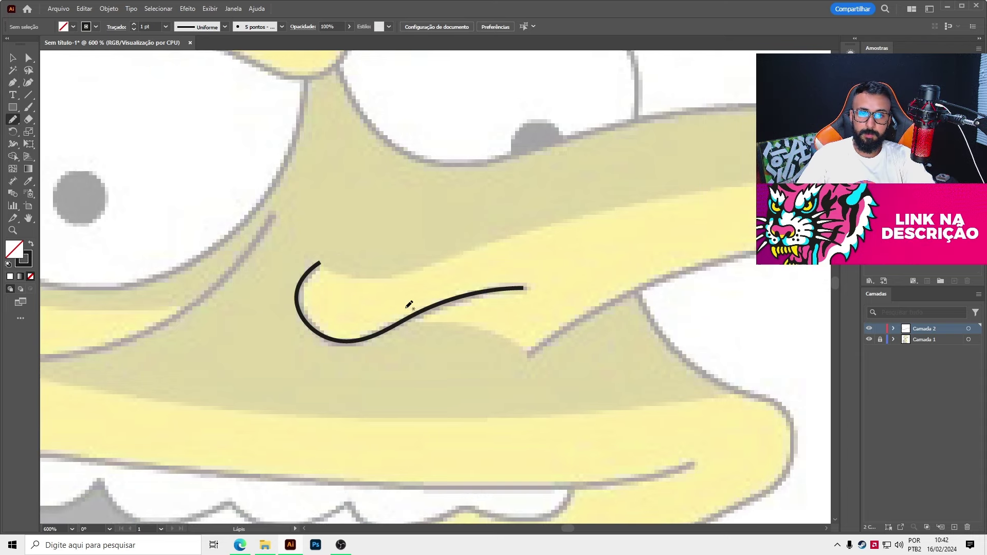
{"action": "scroll", "coordinate": [365, 313], "scroll_direction": "down", "scroll_amount": 2}
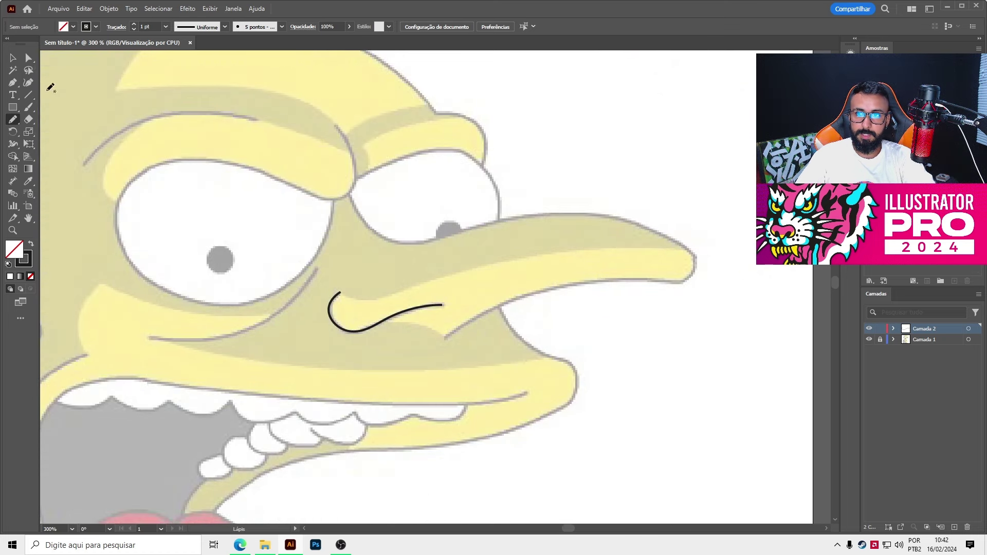
- Select the crease line beside the nose with the Selection tool
{"action": "left_click", "coordinate": [13, 57]}
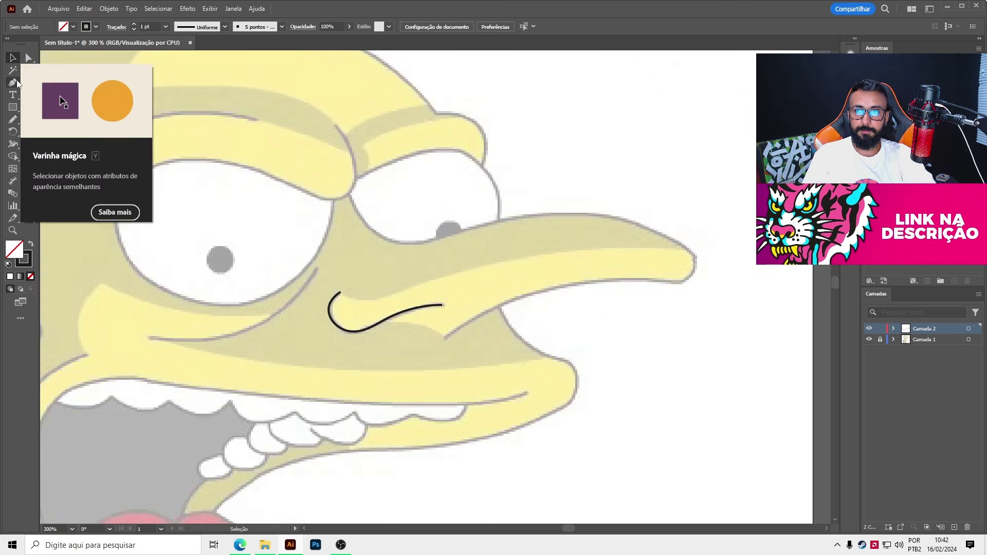
{"action": "left_click_drag", "start_coordinate": [364, 332], "coordinate": [364, 332]}
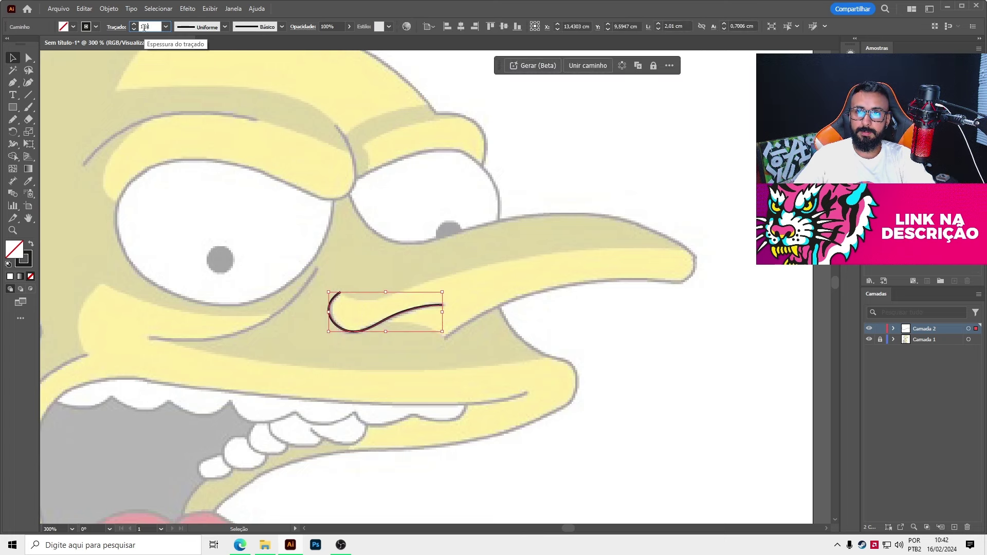
{"action": "scroll", "coordinate": [155, 26], "scroll_direction": "up", "scroll_amount": 2}
{"action": "scroll", "coordinate": [155, 26], "scroll_direction": "up", "scroll_amount": 1}
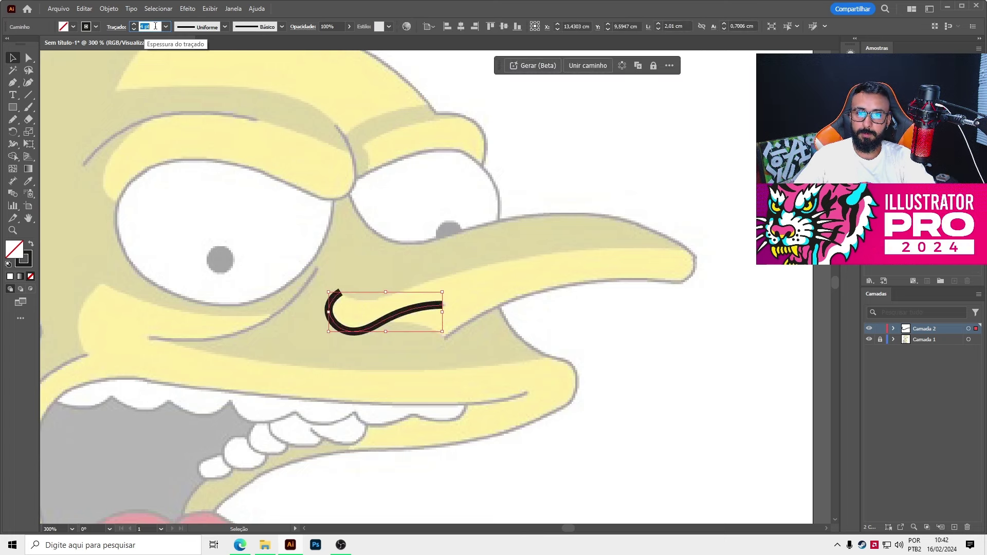
{"action": "scroll", "coordinate": [155, 26], "scroll_direction": "down", "scroll_amount": 2}
{"action": "scroll", "coordinate": [155, 25], "scroll_direction": "up", "scroll_amount": 1}
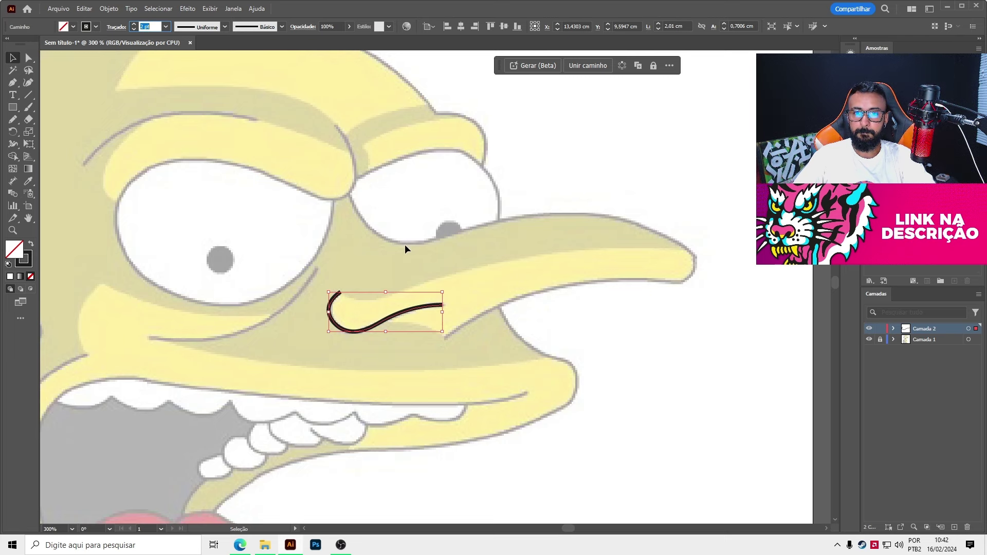
{"action": "left_click", "coordinate": [573, 324]}
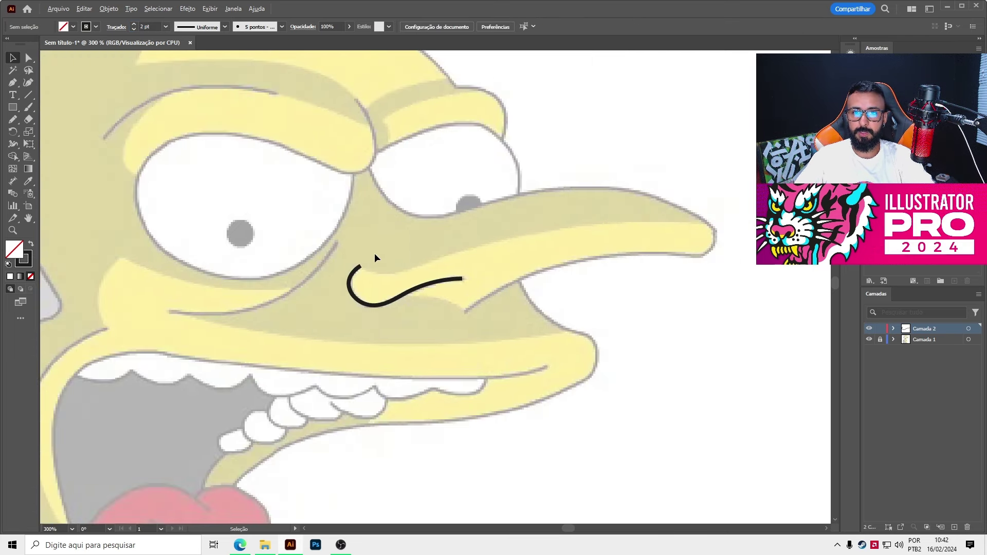
{"action": "scroll", "coordinate": [365, 266], "scroll_direction": "up", "scroll_amount": 2}
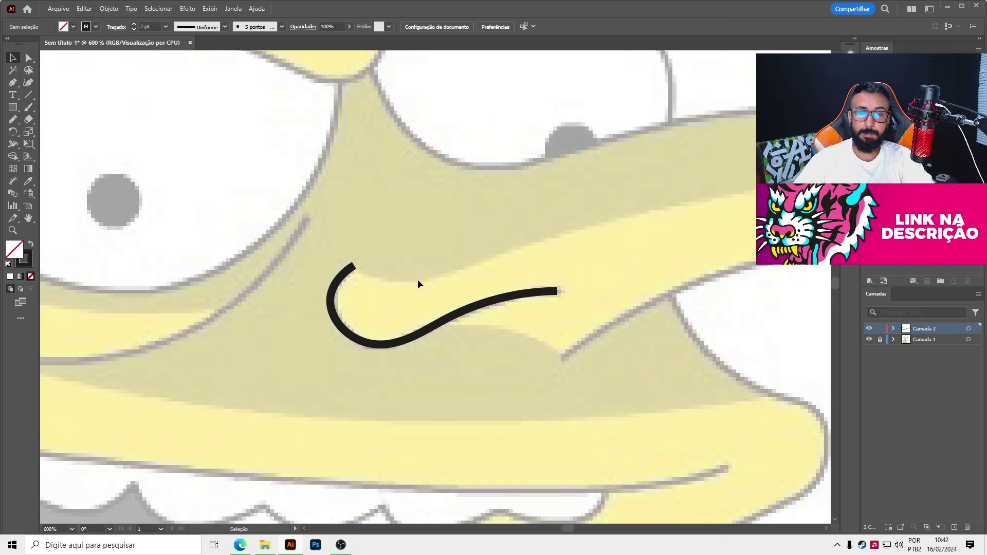
{"action": "scroll", "coordinate": [338, 266], "scroll_direction": "up", "scroll_amount": 1}
{"action": "left_click", "coordinate": [340, 267]}
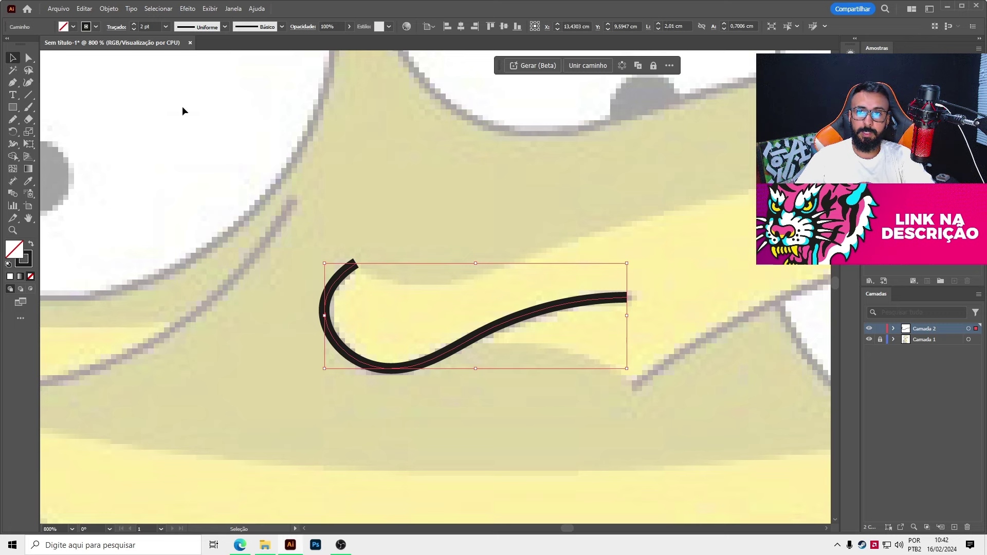
- Give the crease line a 2 pt stroke with Round Cap ends
{"action": "left_click", "coordinate": [116, 28]}
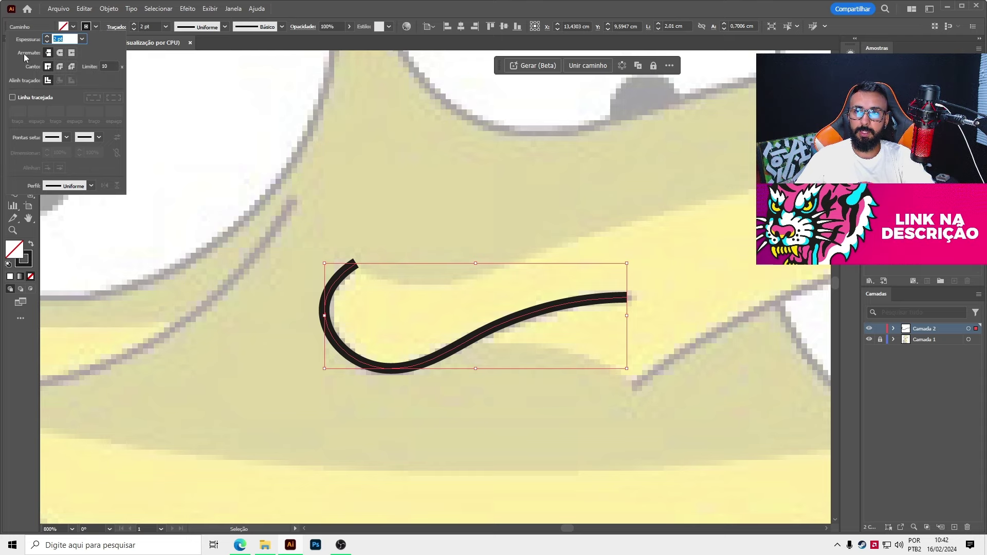
{"action": "left_click", "coordinate": [60, 54]}
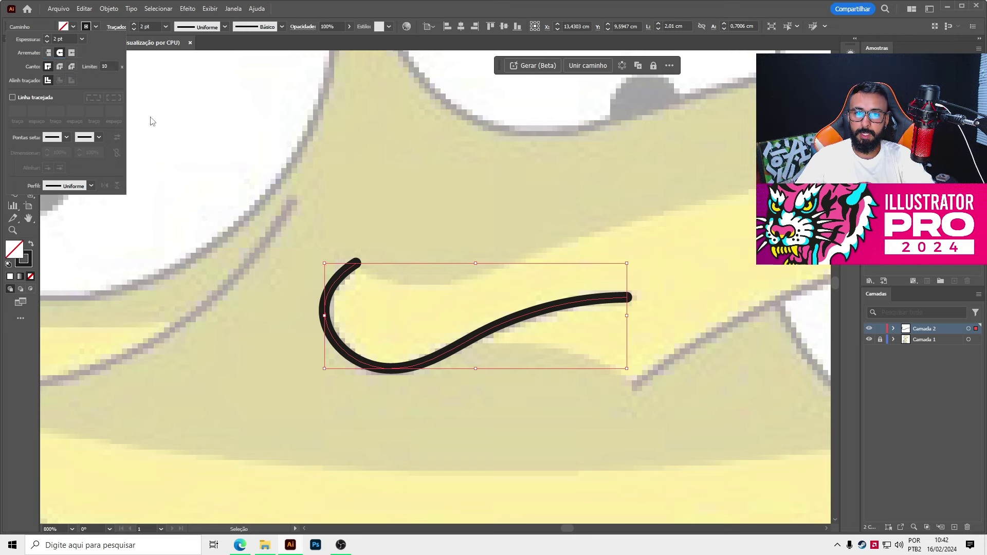
{"action": "key", "text": "ctrl+minus"}
{"action": "key", "text": "ctrl+minus"}
{"action": "key", "text": "ctrl+minus"}
- Pencil the nose outline from the eye corner over the top, around the tip and underneath
{"action": "left_click", "coordinate": [451, 246]}
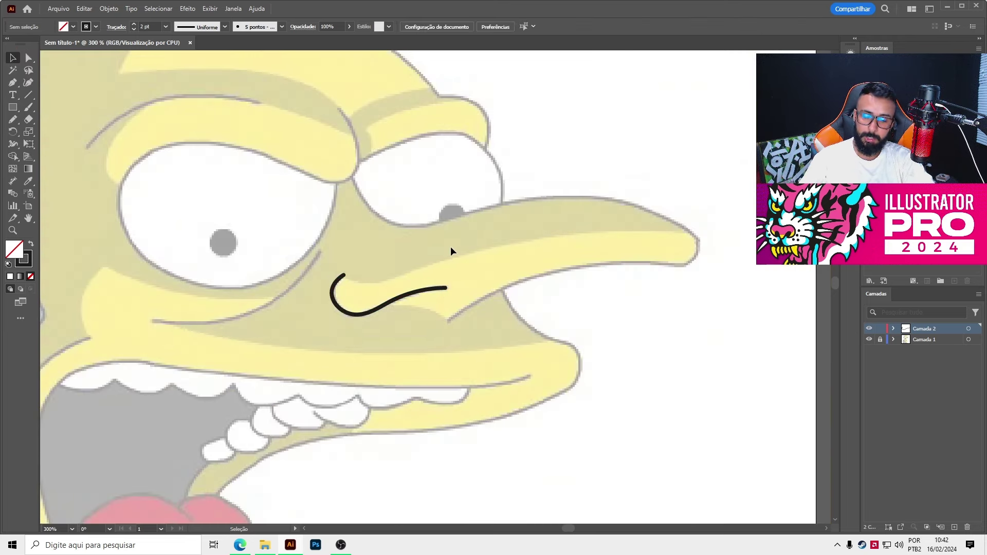
{"action": "key", "text": "n"}
{"action": "scroll", "coordinate": [662, 265], "scroll_direction": "up", "scroll_amount": 1}
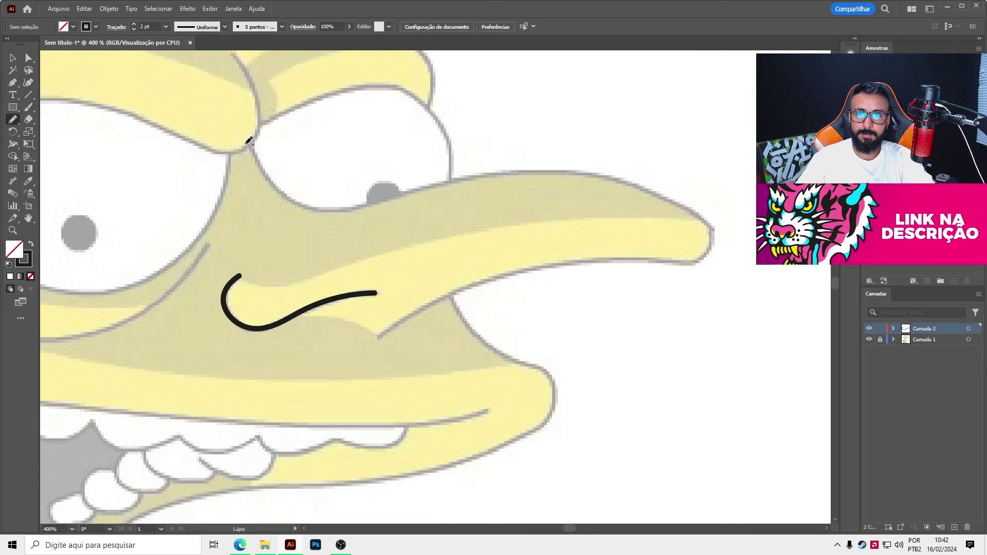
{"action": "scroll", "coordinate": [252, 145], "scroll_direction": "up", "scroll_amount": 1}
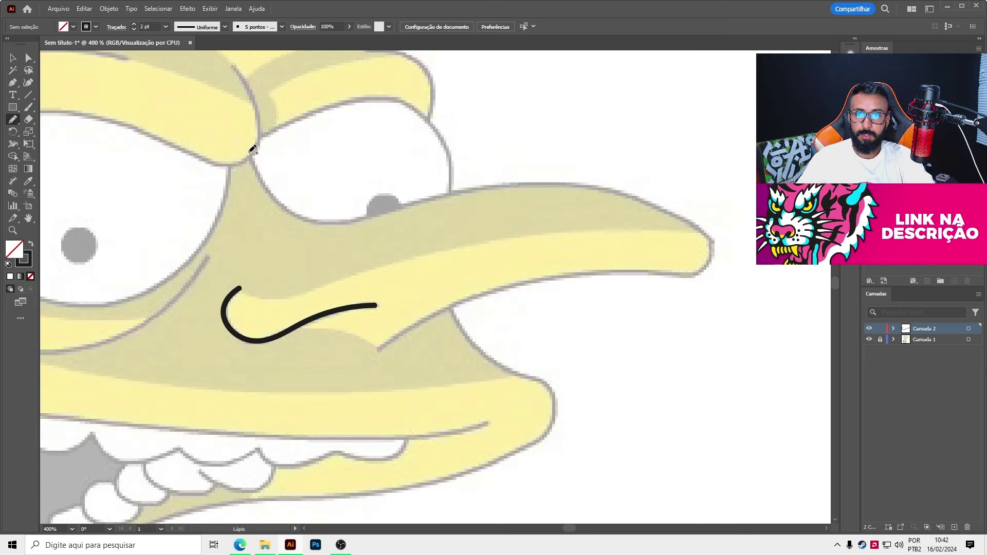
{"action": "left_click_drag", "start_coordinate": [252, 155], "coordinate": [261, 172]}
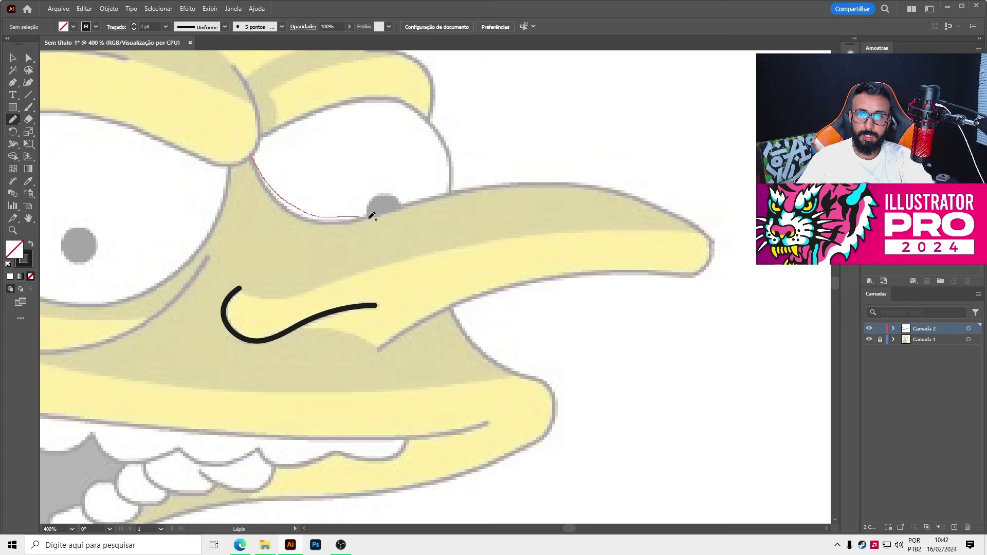
{"action": "left_click_drag", "start_coordinate": [371, 216], "coordinate": [585, 235]}
{"action": "key", "text": "ctrl+z"}
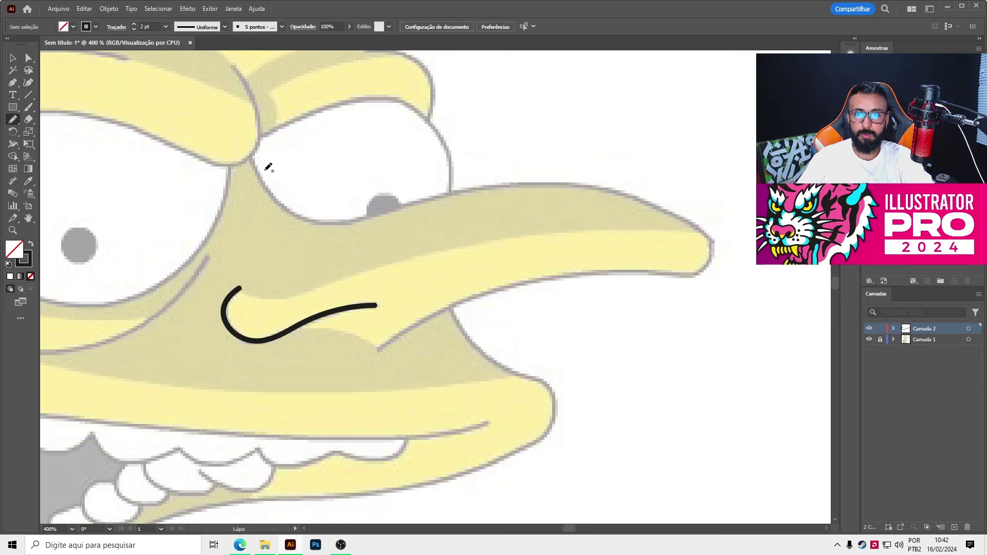
{"action": "left_click_drag", "start_coordinate": [261, 174], "coordinate": [282, 199]}
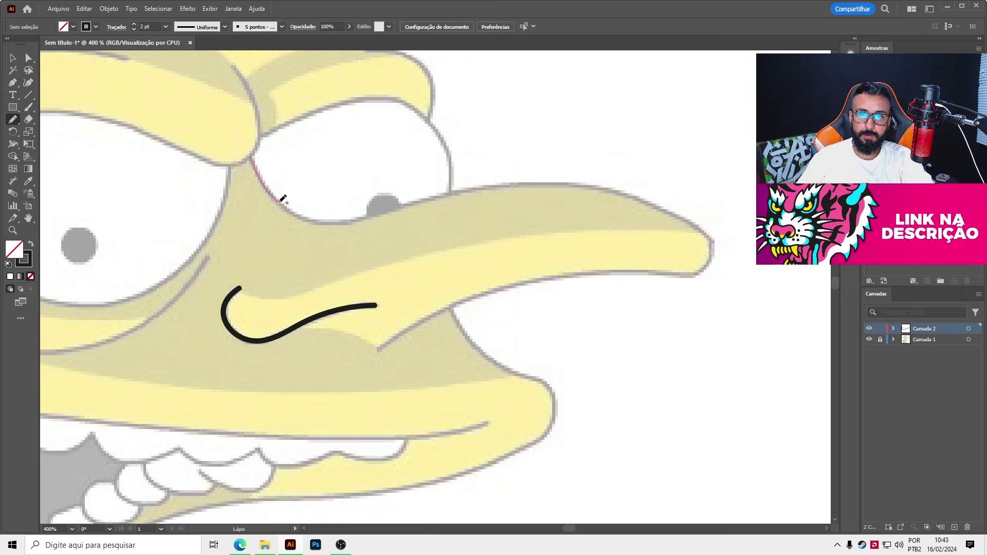
{"action": "left_click_drag", "start_coordinate": [436, 190], "coordinate": [512, 178]}
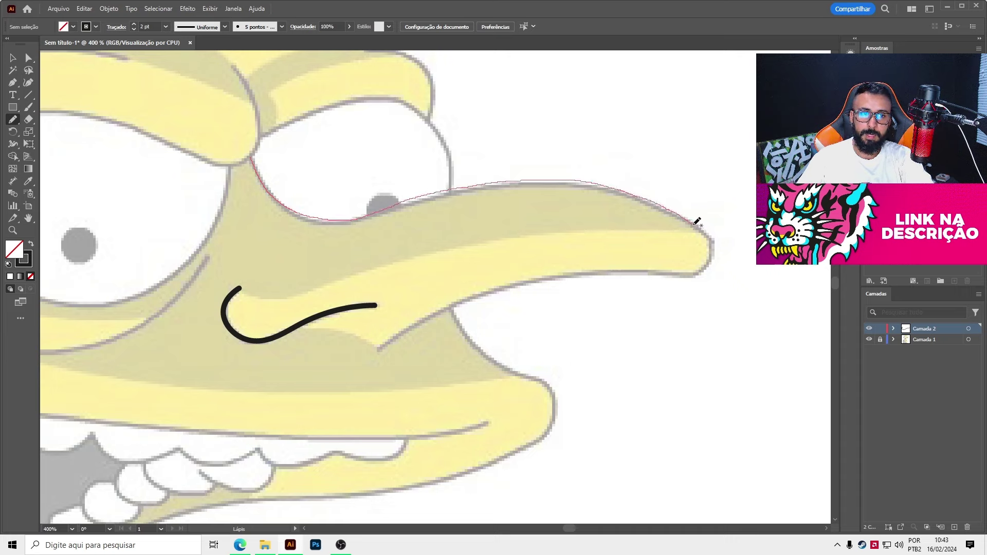
{"action": "left_click_drag", "start_coordinate": [713, 247], "coordinate": [686, 273]}
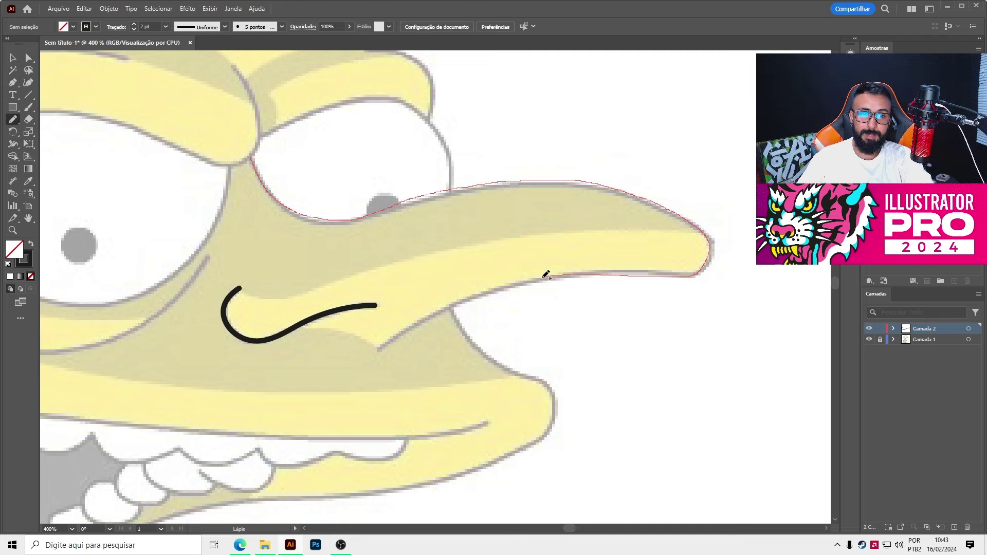
{"action": "left_click_drag", "start_coordinate": [431, 316], "coordinate": [374, 354]}
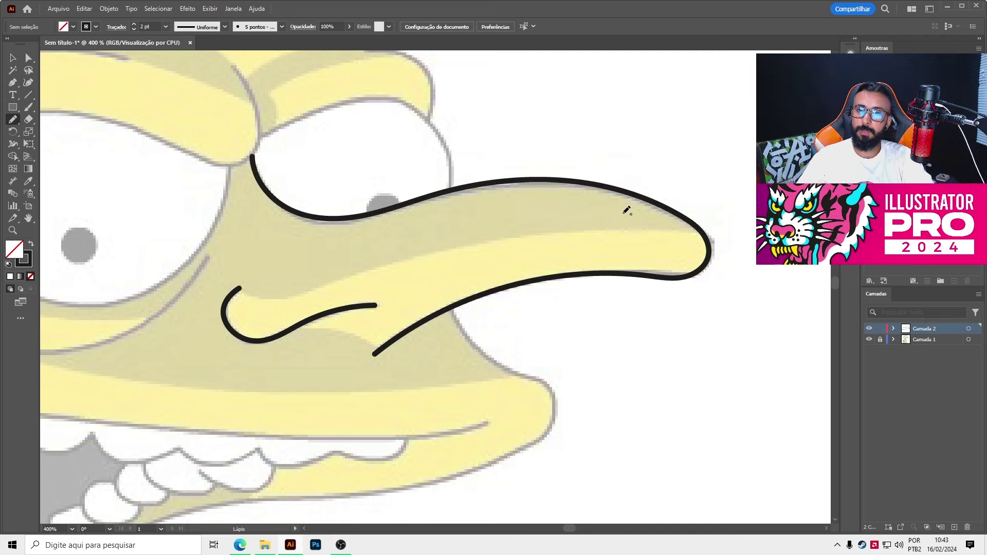
- Drag an anchor on the nose outline's top curve to better match the reference
{"action": "key", "text": "a"}
{"action": "left_click", "coordinate": [550, 180]}
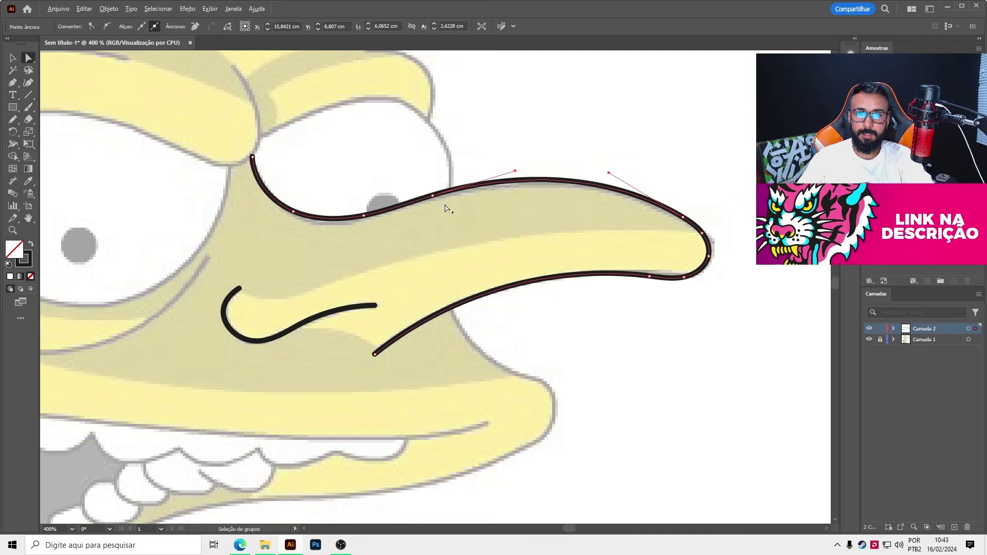
{"action": "scroll", "coordinate": [447, 206], "scroll_direction": "up", "scroll_amount": 2}
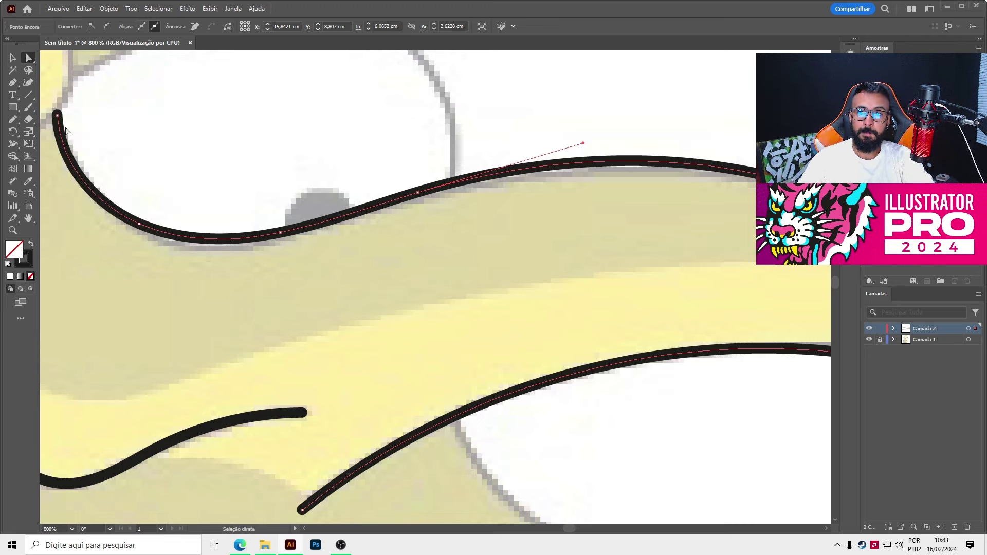
{"action": "key", "text": "v"}
{"action": "left_click", "coordinate": [248, 237]}
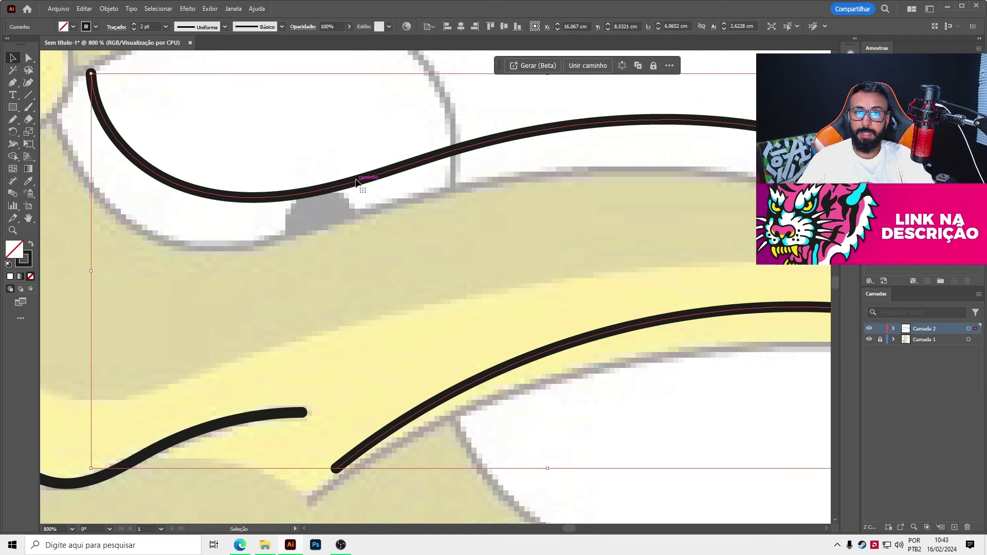
{"action": "left_click", "coordinate": [28, 60]}
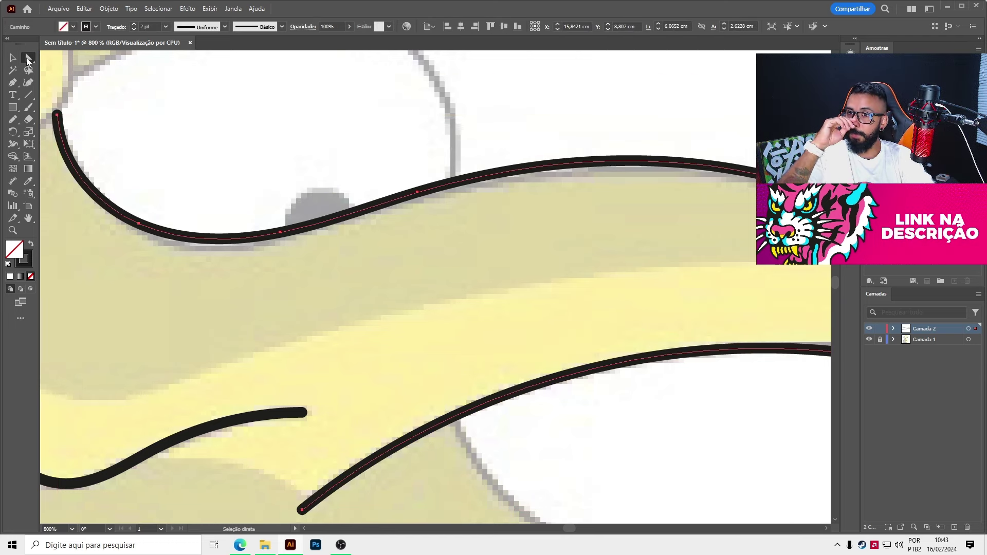
{"action": "left_click", "coordinate": [418, 193]}
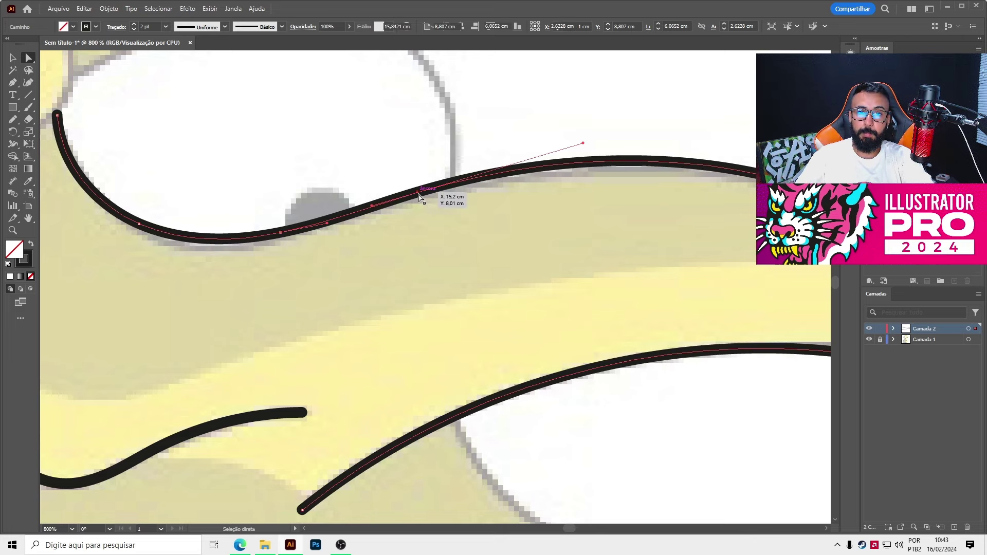
{"action": "left_click_drag", "start_coordinate": [418, 194], "coordinate": [440, 190]}
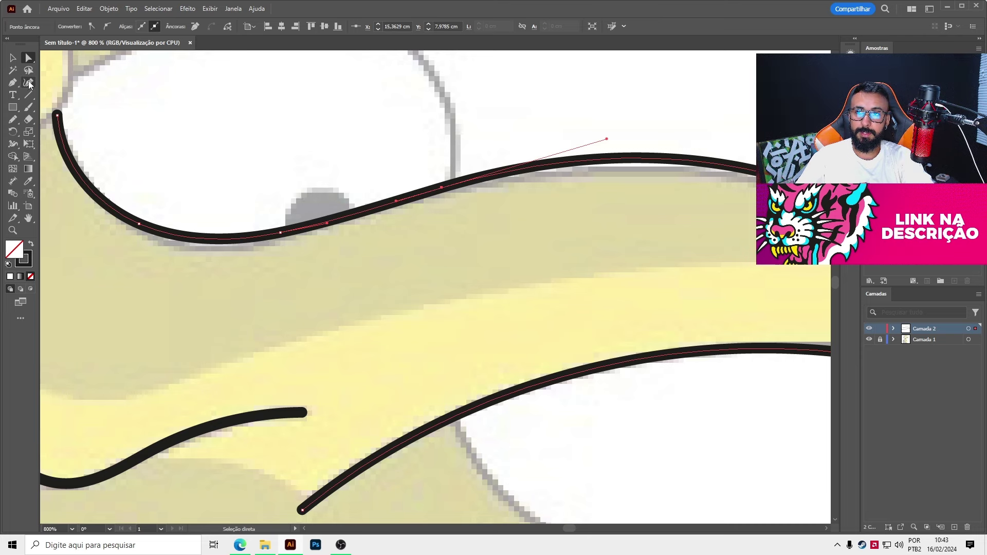
{"action": "left_click", "coordinate": [13, 56]}
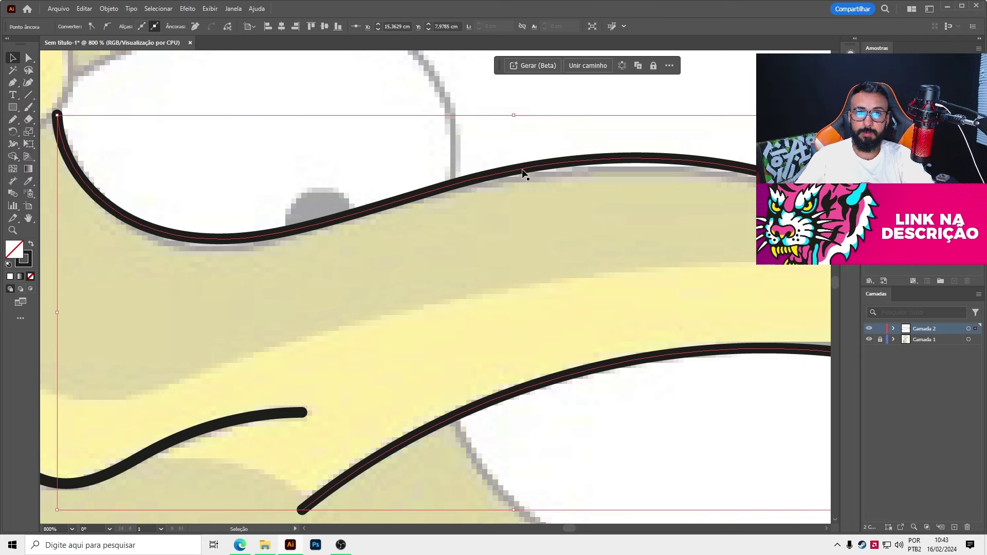
{"action": "key", "text": "ctrl+minus"}
{"action": "key", "text": "ctrl+minus"}
{"action": "left_click", "coordinate": [601, 443]}
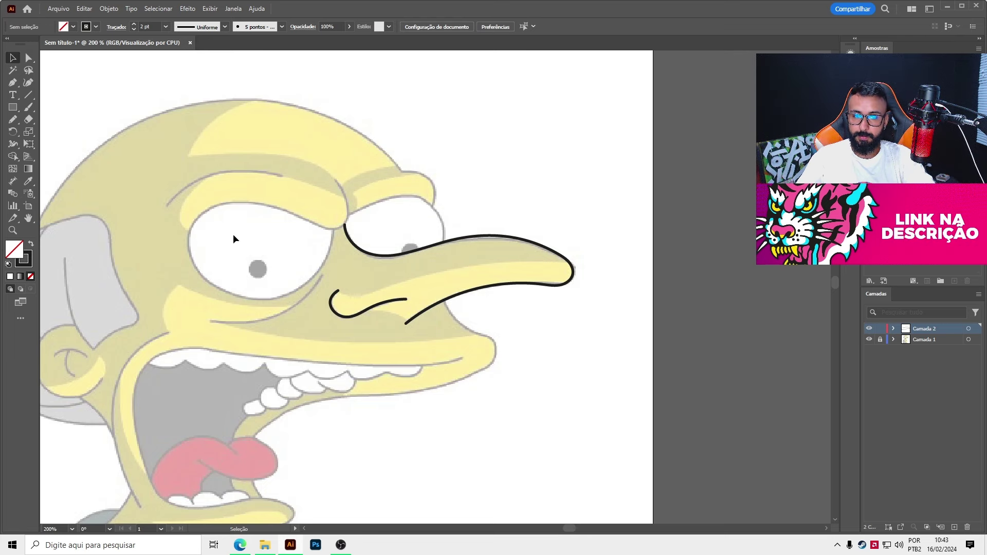
{"action": "scroll", "coordinate": [250, 220], "scroll_direction": "up", "scroll_amount": 1}
{"action": "scroll", "coordinate": [251, 220], "scroll_direction": "up", "scroll_amount": 1}
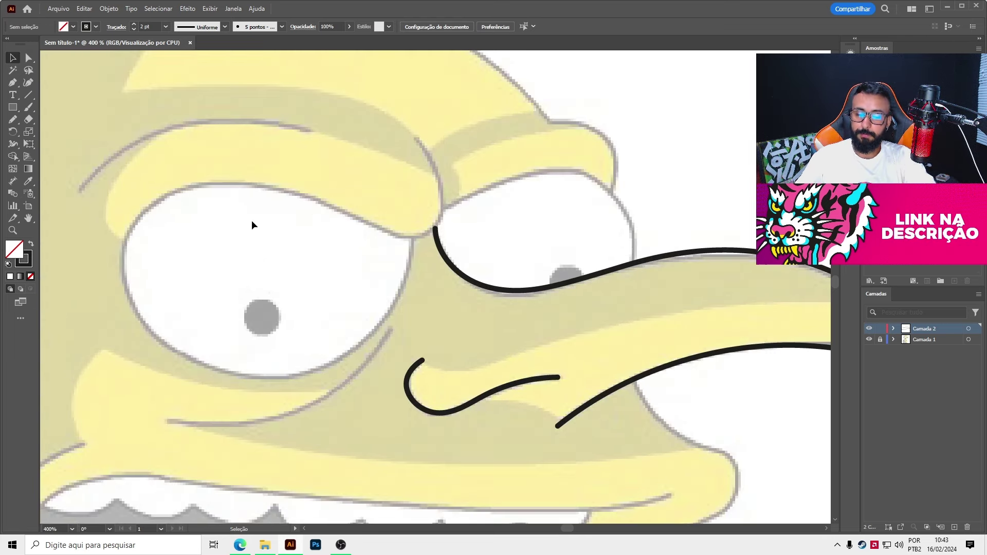
{"action": "scroll", "coordinate": [398, 295], "scroll_direction": "down", "scroll_amount": 1}
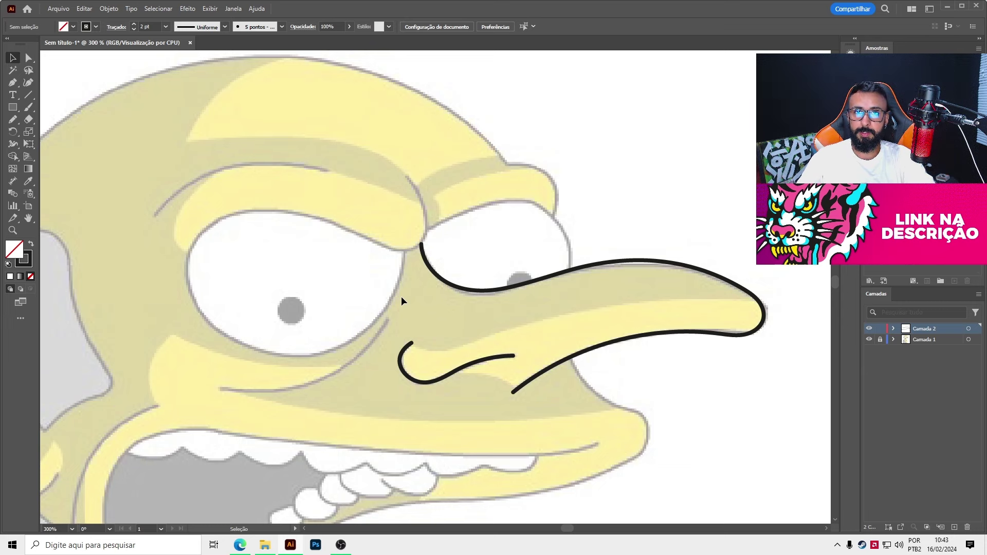
{"action": "scroll", "coordinate": [344, 242], "scroll_direction": "up", "scroll_amount": 2}
{"action": "scroll", "coordinate": [402, 255], "scroll_direction": "down", "scroll_amount": 5}
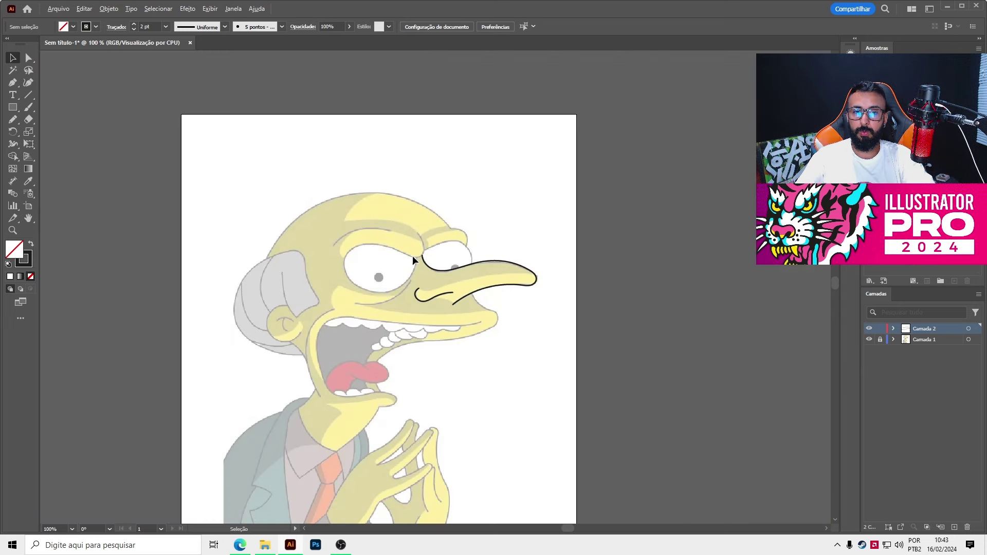
{"action": "scroll", "coordinate": [412, 255], "scroll_direction": "up", "scroll_amount": 3}
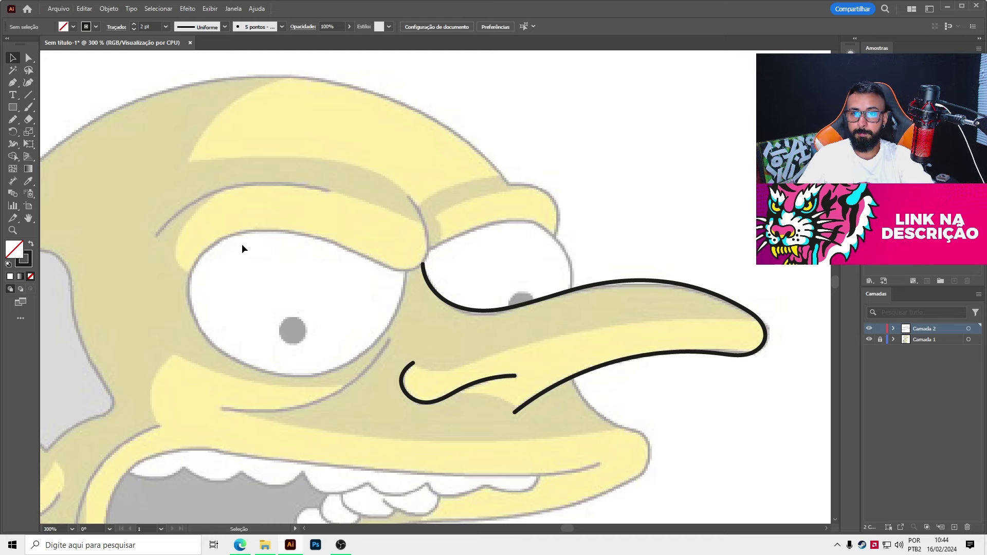
{"action": "scroll", "coordinate": [288, 216], "scroll_direction": "down", "scroll_amount": 2}
{"action": "scroll", "coordinate": [385, 252], "scroll_direction": "down", "scroll_amount": 2}
{"action": "scroll", "coordinate": [293, 199], "scroll_direction": "up", "scroll_amount": 1}
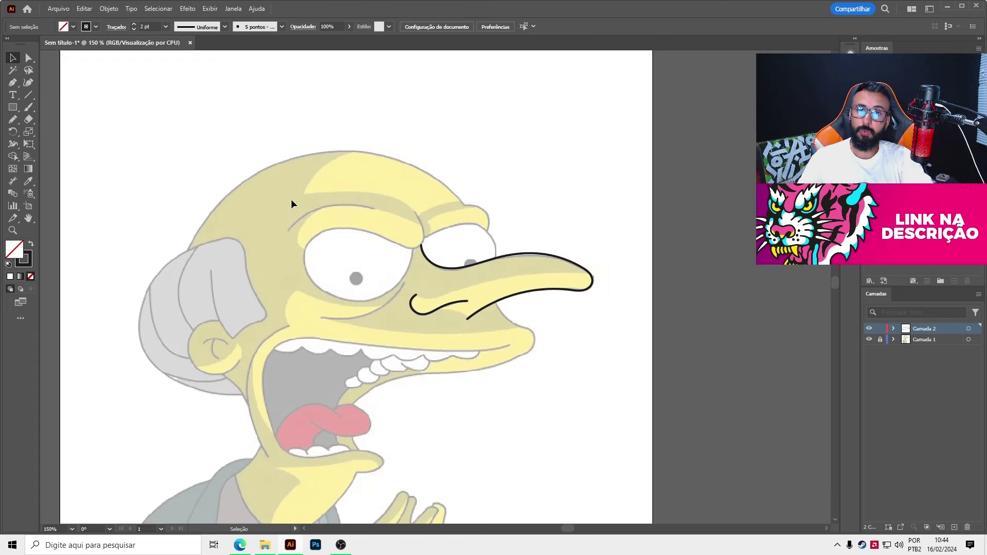
{"action": "key", "text": "alt"}
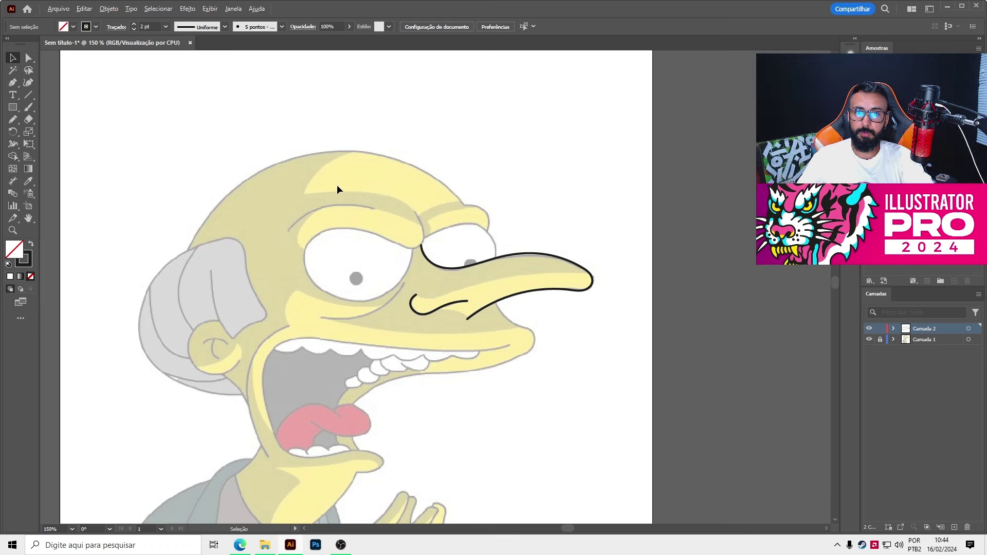
{"action": "scroll", "coordinate": [377, 208], "scroll_direction": "up", "scroll_amount": 2}
{"action": "scroll", "coordinate": [377, 207], "scroll_direction": "up", "scroll_amount": 2}
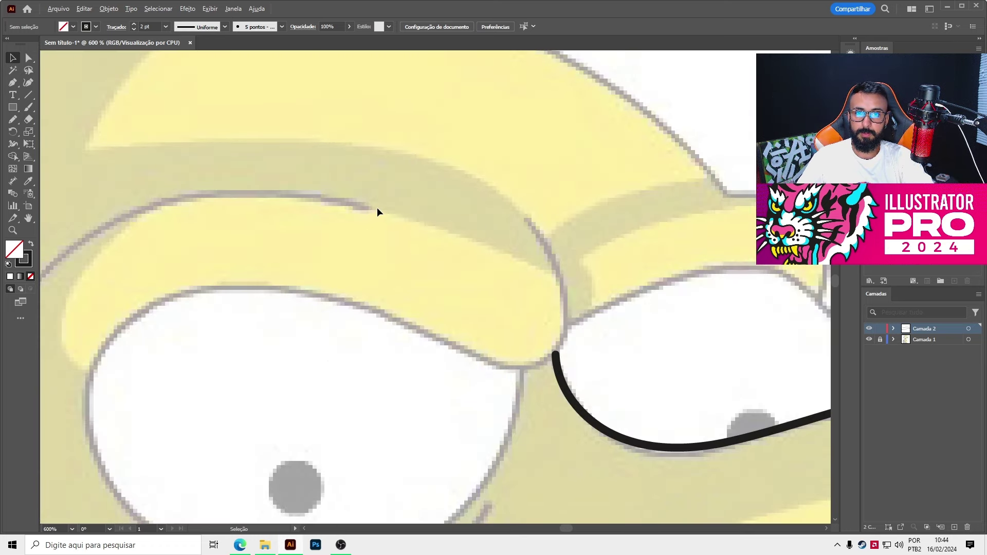
{"action": "scroll", "coordinate": [377, 208], "scroll_direction": "up", "scroll_amount": 1}
{"action": "scroll", "coordinate": [378, 208], "scroll_direction": "up", "scroll_amount": 1}
{"action": "scroll", "coordinate": [377, 208], "scroll_direction": "down", "scroll_amount": 3}
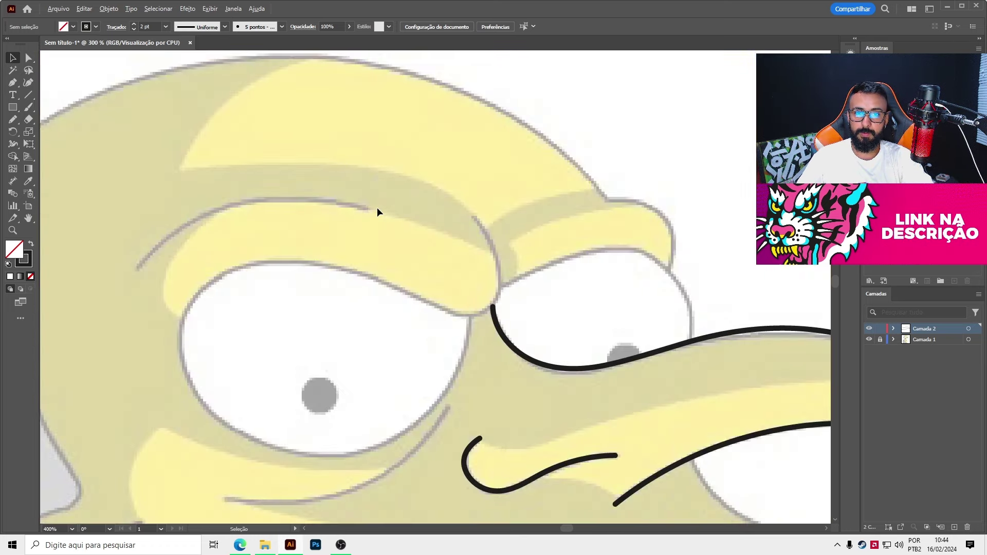
{"action": "scroll", "coordinate": [377, 207], "scroll_direction": "down", "scroll_amount": 1}
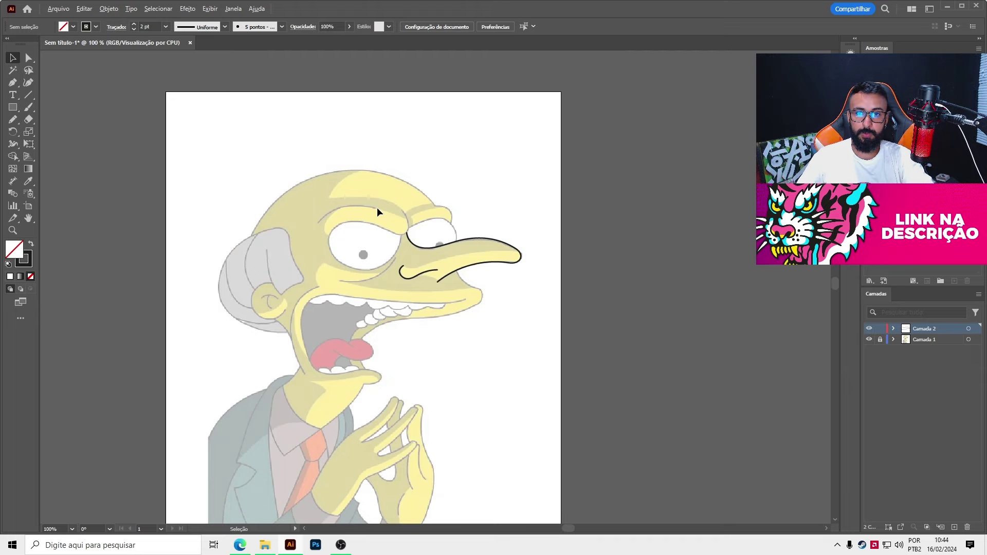
{"action": "scroll", "coordinate": [334, 217], "scroll_direction": "up", "scroll_amount": 1}
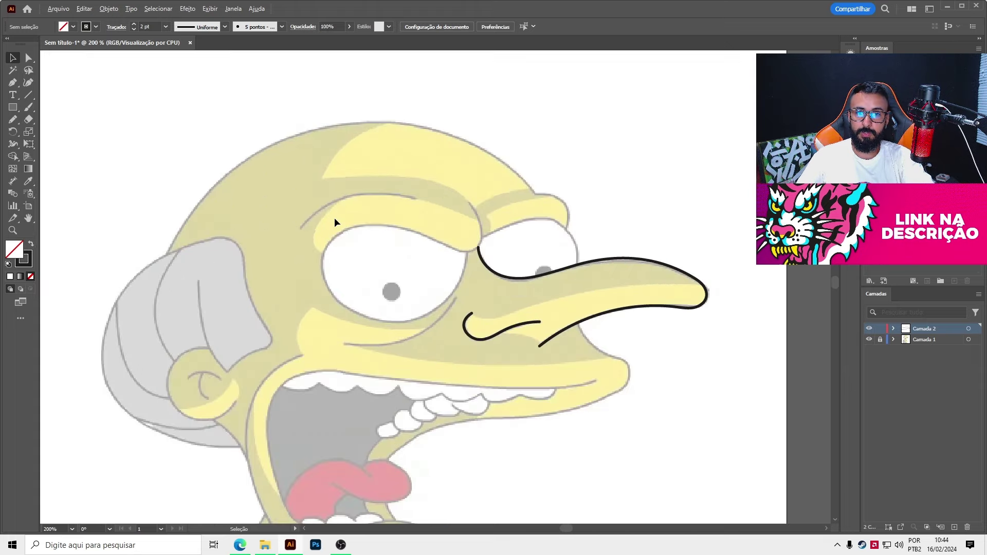
{"action": "scroll", "coordinate": [334, 218], "scroll_direction": "down", "scroll_amount": 1}
{"action": "scroll", "coordinate": [335, 217], "scroll_direction": "down", "scroll_amount": 1}
{"action": "scroll", "coordinate": [436, 372], "scroll_direction": "up", "scroll_amount": 5}
{"action": "scroll", "coordinate": [403, 316], "scroll_direction": "down", "scroll_amount": 4}
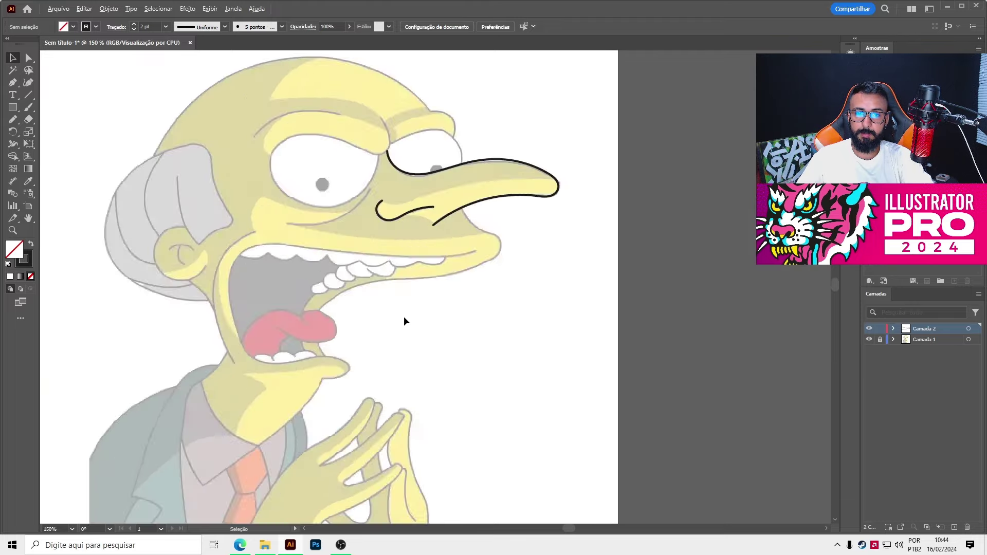
{"action": "scroll", "coordinate": [361, 325], "scroll_direction": "down", "scroll_amount": 2}
{"action": "scroll", "coordinate": [361, 325], "scroll_direction": "up", "scroll_amount": 4}
{"action": "scroll", "coordinate": [361, 329], "scroll_direction": "up", "scroll_amount": 1}
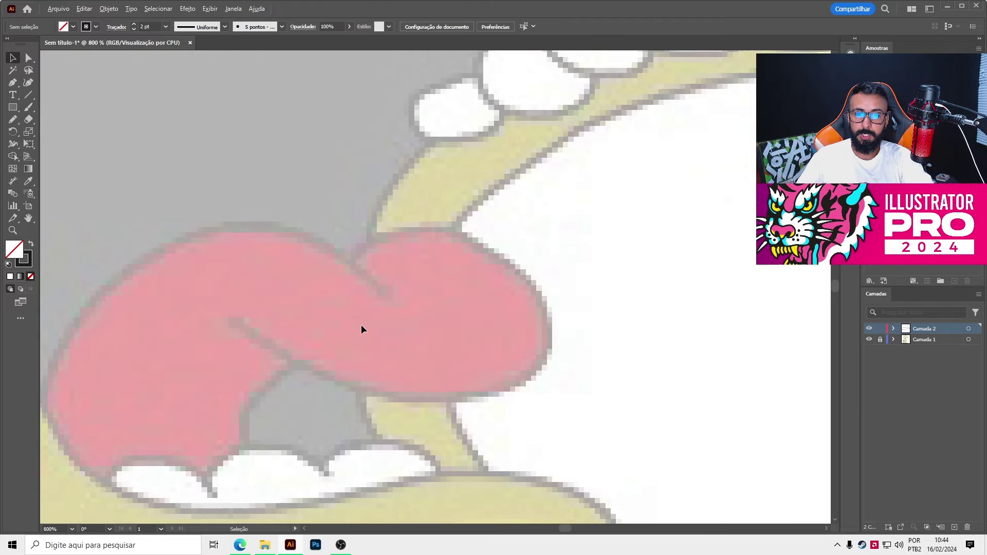
{"action": "scroll", "coordinate": [361, 329], "scroll_direction": "down", "scroll_amount": 2}
{"action": "scroll", "coordinate": [361, 329], "scroll_direction": "down", "scroll_amount": 1}
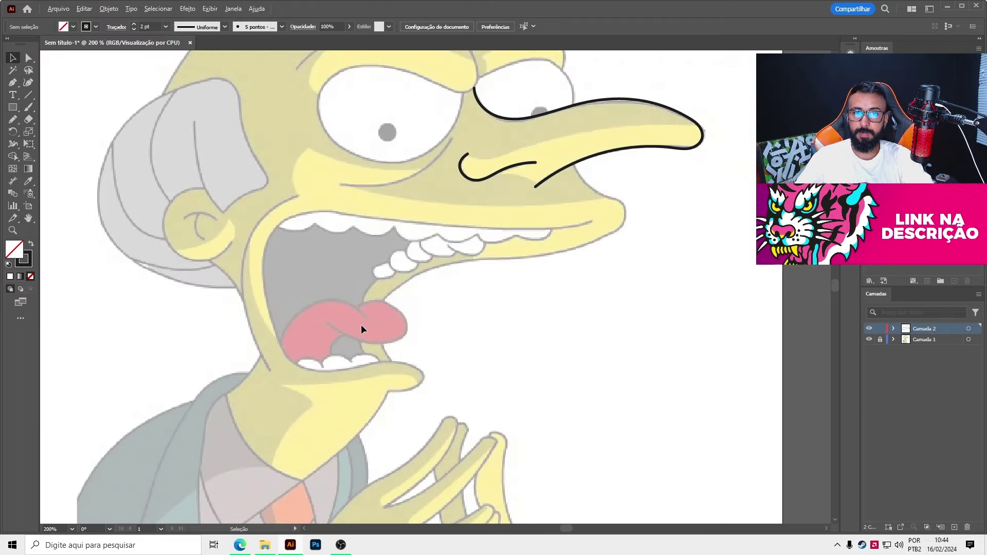
{"action": "scroll", "coordinate": [361, 329], "scroll_direction": "down", "scroll_amount": 1}
{"action": "scroll", "coordinate": [403, 221], "scroll_direction": "up", "scroll_amount": 4}
{"action": "scroll", "coordinate": [473, 273], "scroll_direction": "up", "scroll_amount": 1}
{"action": "scroll", "coordinate": [473, 274], "scroll_direction": "down", "scroll_amount": 1}
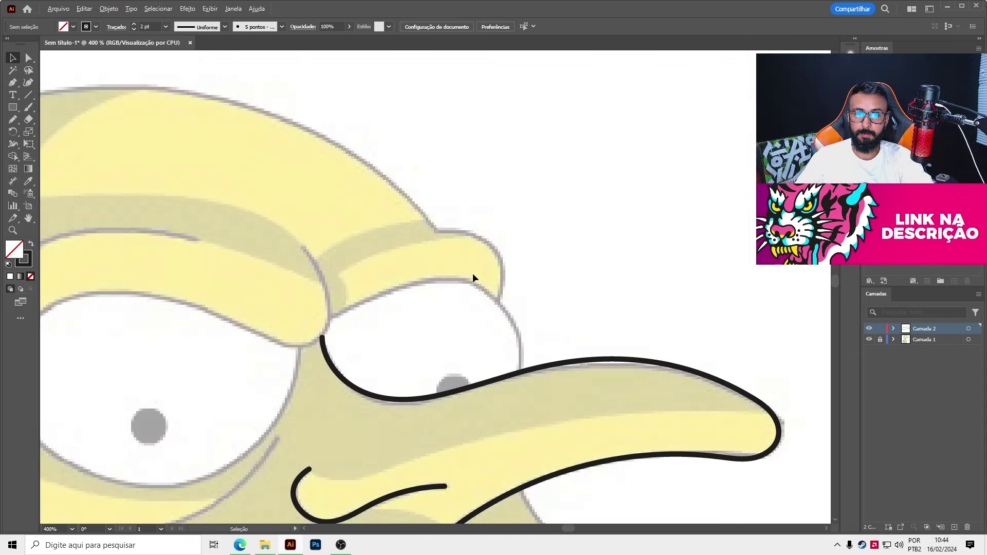
{"action": "scroll", "coordinate": [473, 273], "scroll_direction": "down", "scroll_amount": 1}
{"action": "key", "text": "n"}
- Pencil the crease line beneath the left eye
{"action": "scroll", "coordinate": [345, 319], "scroll_direction": "up", "scroll_amount": 1}
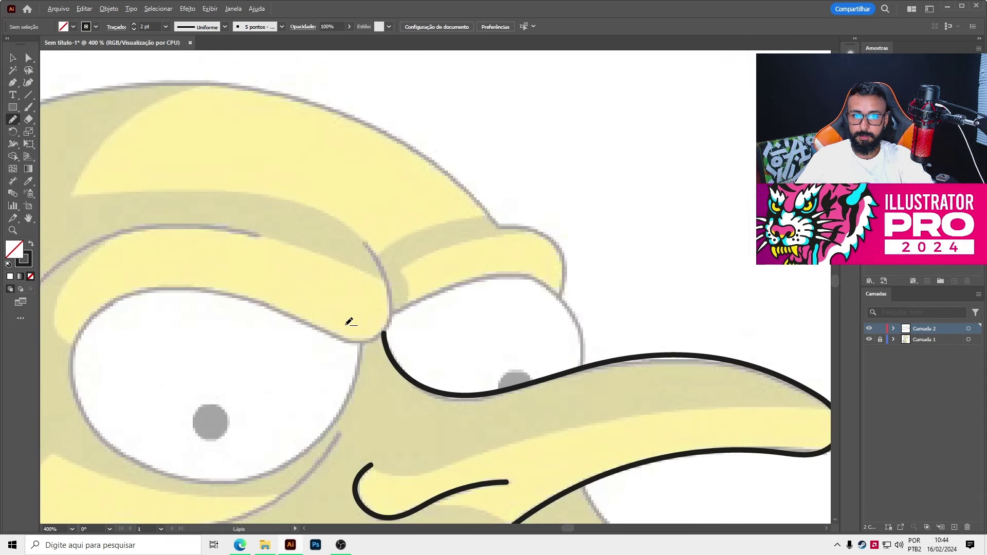
{"action": "left_click_drag", "start_coordinate": [468, 325], "coordinate": [395, 289]}
{"action": "scroll", "coordinate": [394, 288], "scroll_direction": "up", "scroll_amount": 1}
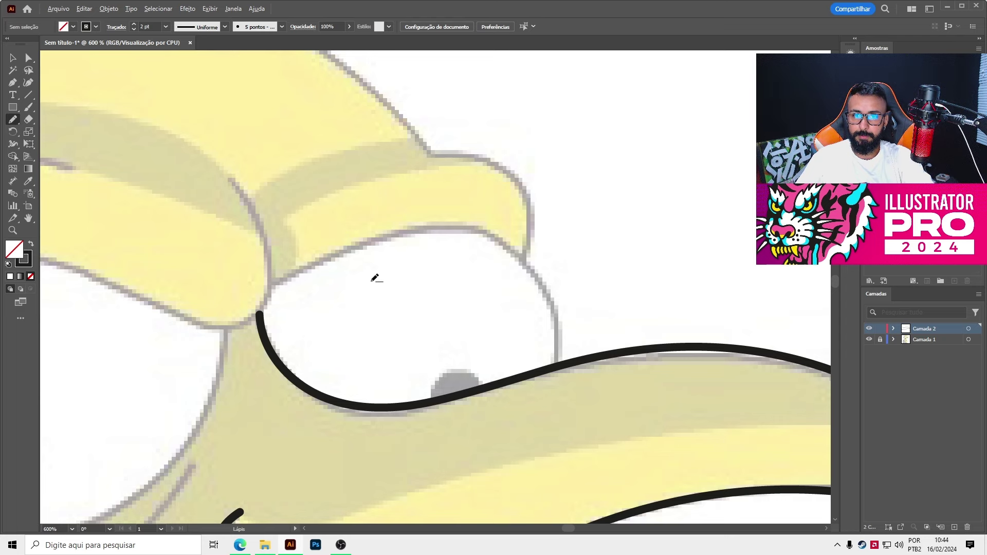
{"action": "scroll", "coordinate": [247, 297], "scroll_direction": "left", "scroll_amount": 5}
{"action": "scroll", "coordinate": [509, 321], "scroll_direction": "down", "scroll_amount": 3}
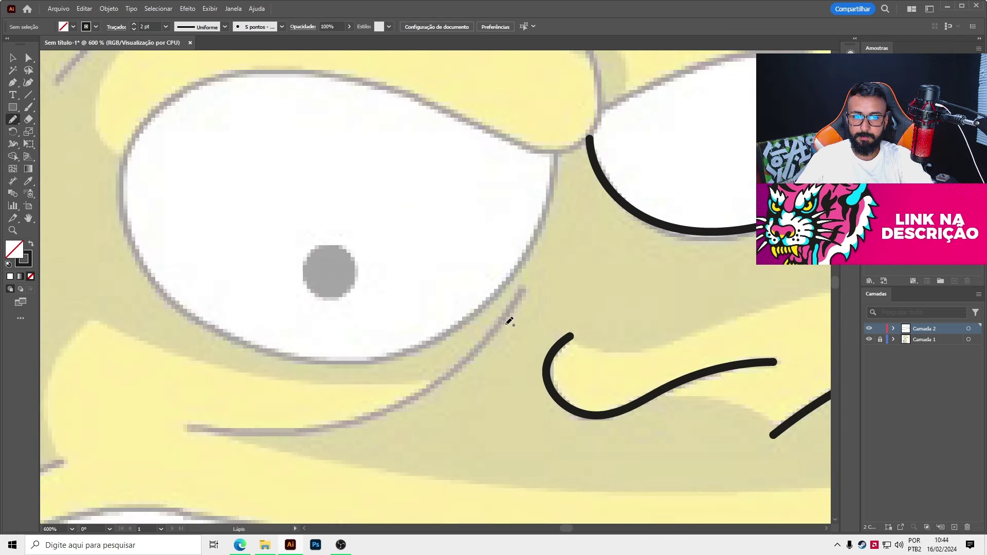
{"action": "left_click_drag", "start_coordinate": [483, 342], "coordinate": [447, 375]}
{"action": "left_click_drag", "start_coordinate": [391, 405], "coordinate": [184, 429]}
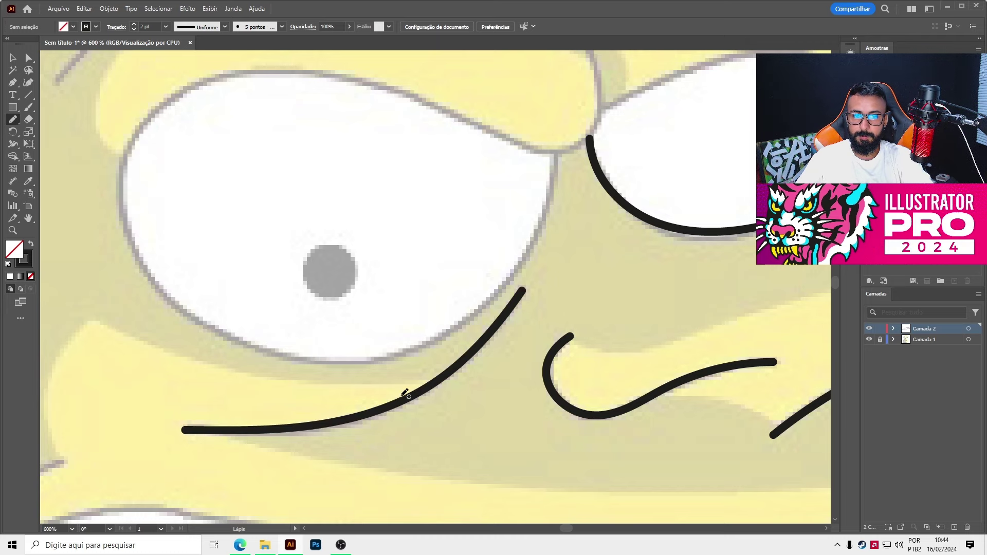
- Trace the brow edge down to the eye corner and around the eye's bottom
{"action": "scroll", "coordinate": [478, 214], "scroll_direction": "up", "scroll_amount": 3}
{"action": "scroll", "coordinate": [565, 130], "scroll_direction": "up", "scroll_amount": 1}
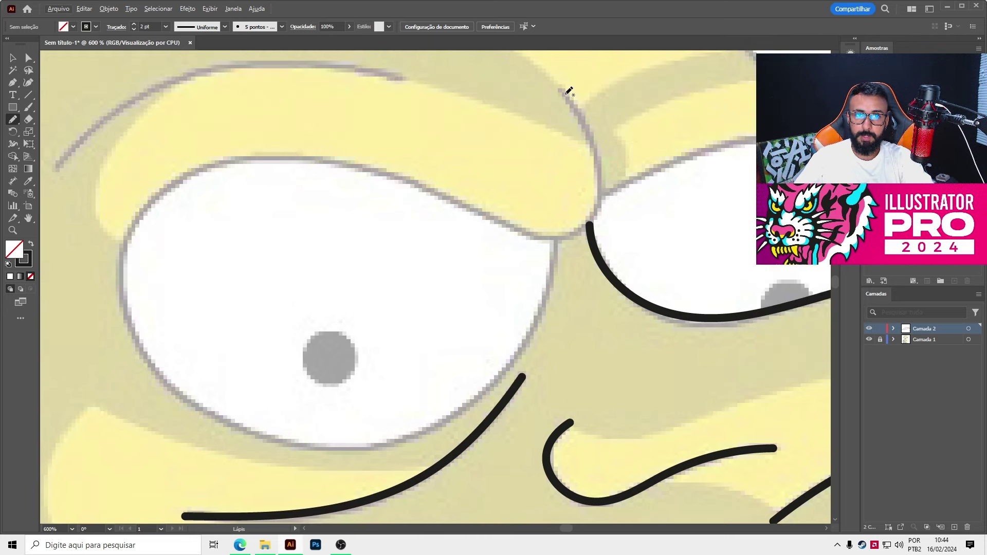
{"action": "mouse_move", "coordinate": [592, 127]}
{"action": "left_mouse_down"}
{"action": "mouse_move", "coordinate": [591, 219]}
{"action": "mouse_move", "coordinate": [293, 162]}
{"action": "left_mouse_up"}
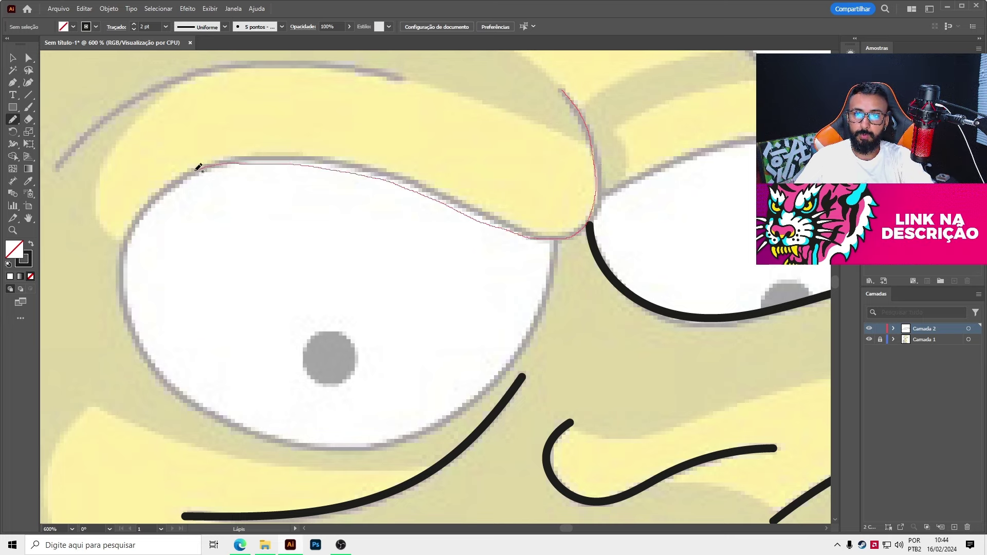
{"action": "mouse_move", "coordinate": [125, 314]}
{"action": "left_mouse_down"}
{"action": "mouse_move", "coordinate": [172, 381]}
{"action": "mouse_move", "coordinate": [271, 430]}
{"action": "mouse_move", "coordinate": [352, 434]}
{"action": "mouse_move", "coordinate": [494, 368]}
{"action": "mouse_move", "coordinate": [547, 293]}
{"action": "mouse_move", "coordinate": [559, 237]}
{"action": "left_mouse_up"}
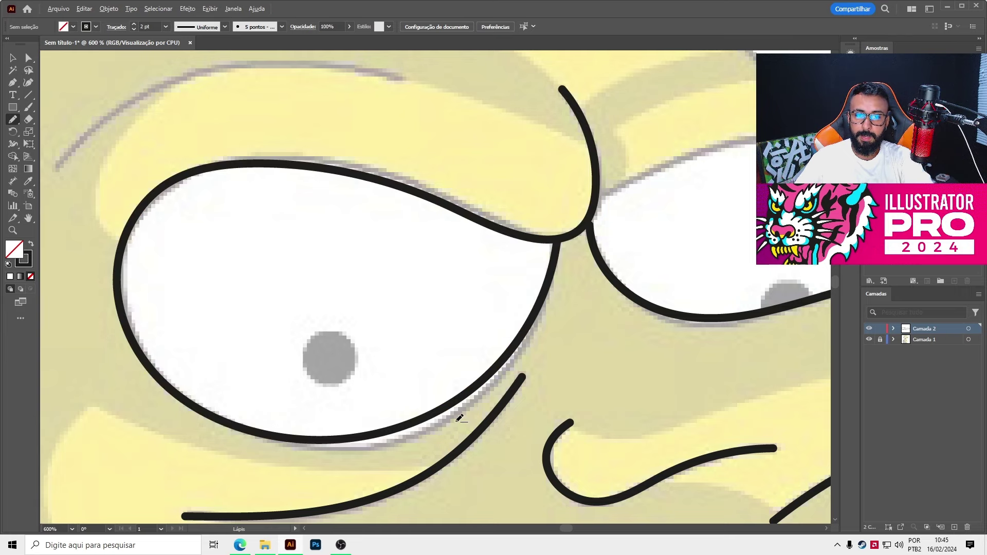
{"action": "scroll", "coordinate": [456, 414], "scroll_direction": "up", "scroll_amount": 1}
- Drag anchors on the left eye's lower outline so the curve follows the reference
{"action": "key", "text": "a"}
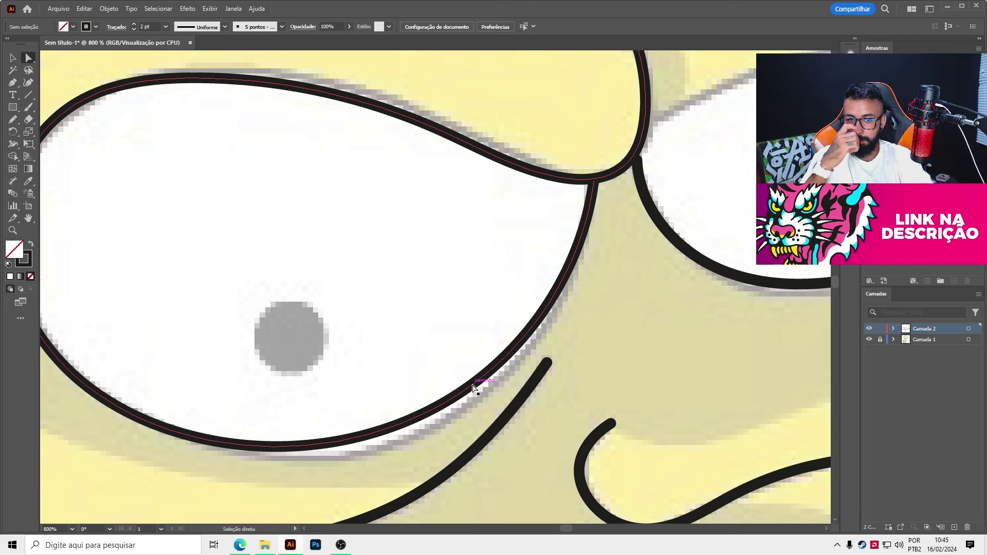
{"action": "left_click_drag", "start_coordinate": [459, 394], "coordinate": [464, 404]}
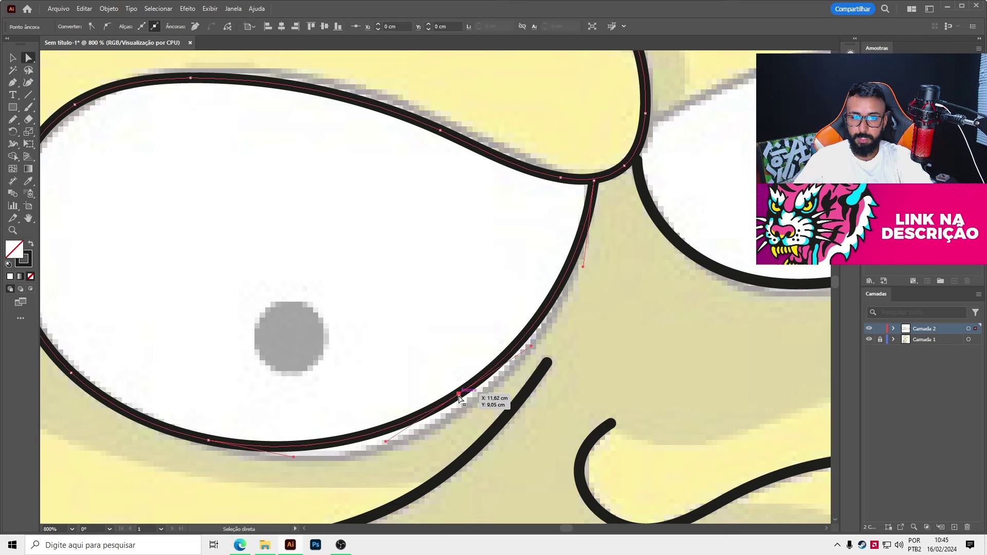
{"action": "left_click", "coordinate": [209, 441]}
{"action": "key", "text": "ctrl+minus"}
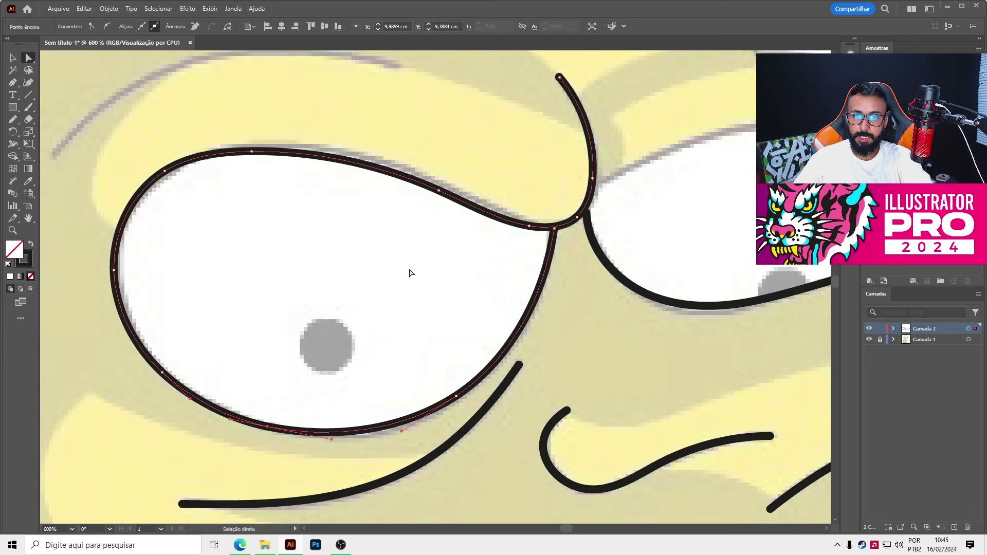
{"action": "left_click", "coordinate": [410, 273]}
{"action": "scroll", "coordinate": [412, 263], "scroll_direction": "up", "scroll_amount": 2}
{"action": "scroll", "coordinate": [429, 290], "scroll_direction": "up", "scroll_amount": 3}
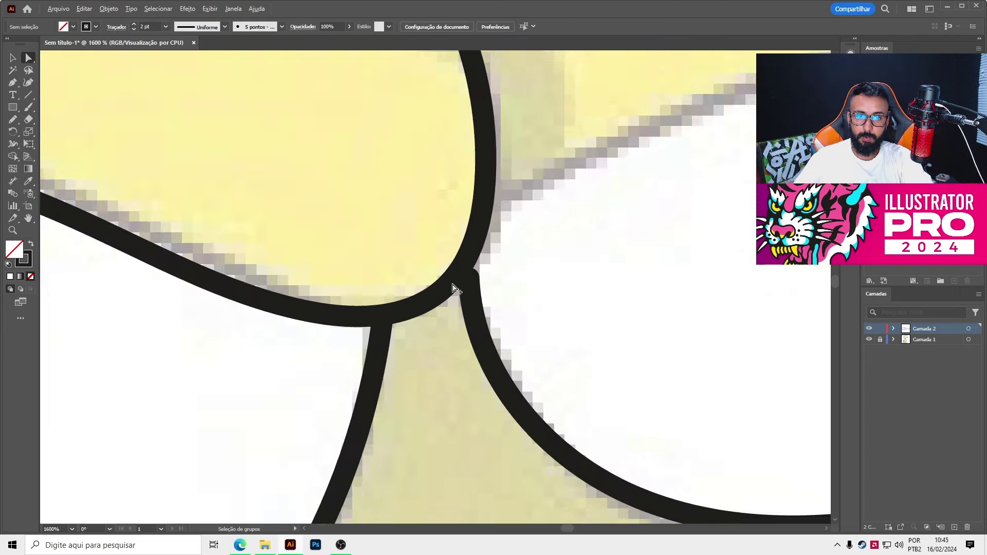
{"action": "scroll", "coordinate": [453, 288], "scroll_direction": "up", "scroll_amount": 2}
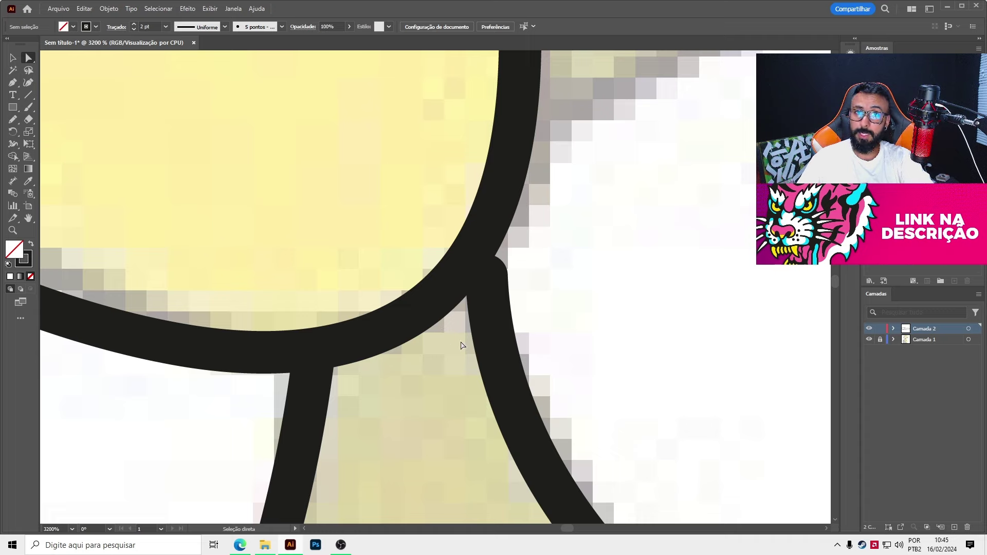
{"action": "key", "text": "a"}
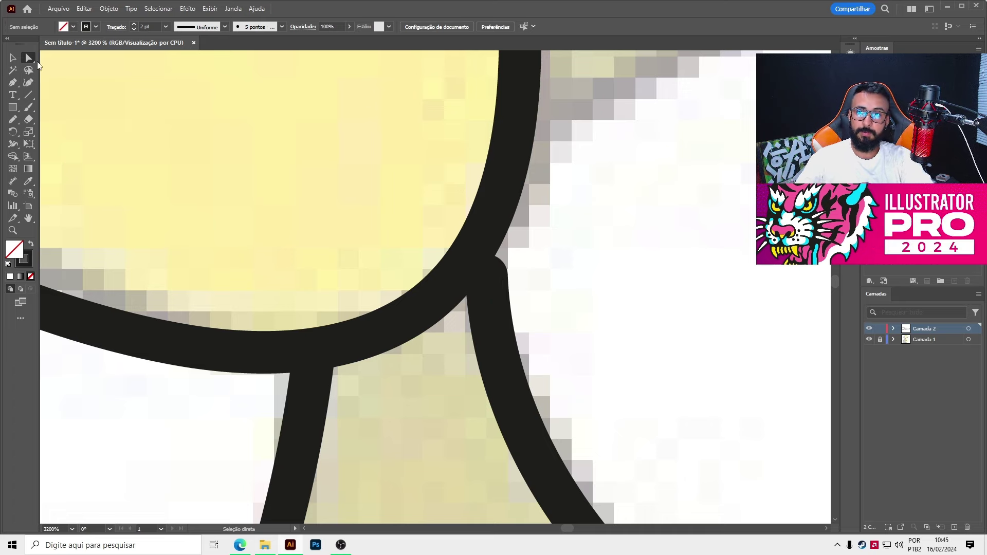
- Pull the brow line's end anchor up into the eye junction
{"action": "left_click", "coordinate": [520, 420]}
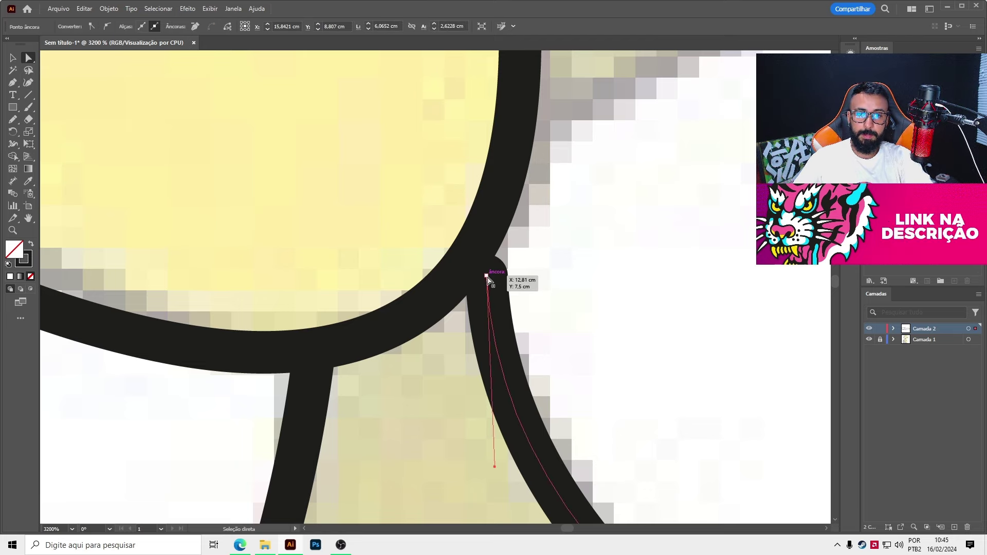
{"action": "left_click", "coordinate": [487, 278]}
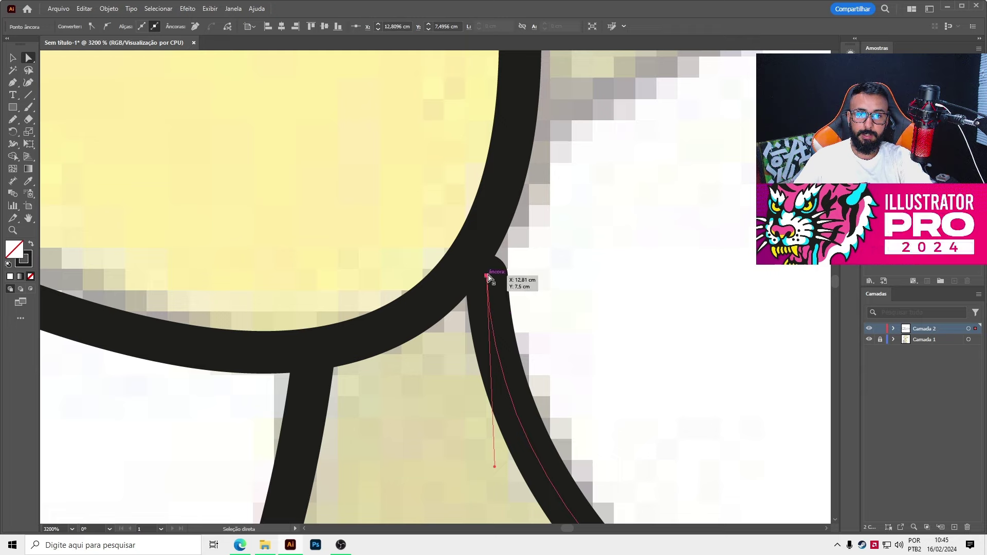
{"action": "left_click_drag", "start_coordinate": [488, 278], "coordinate": [483, 238]}
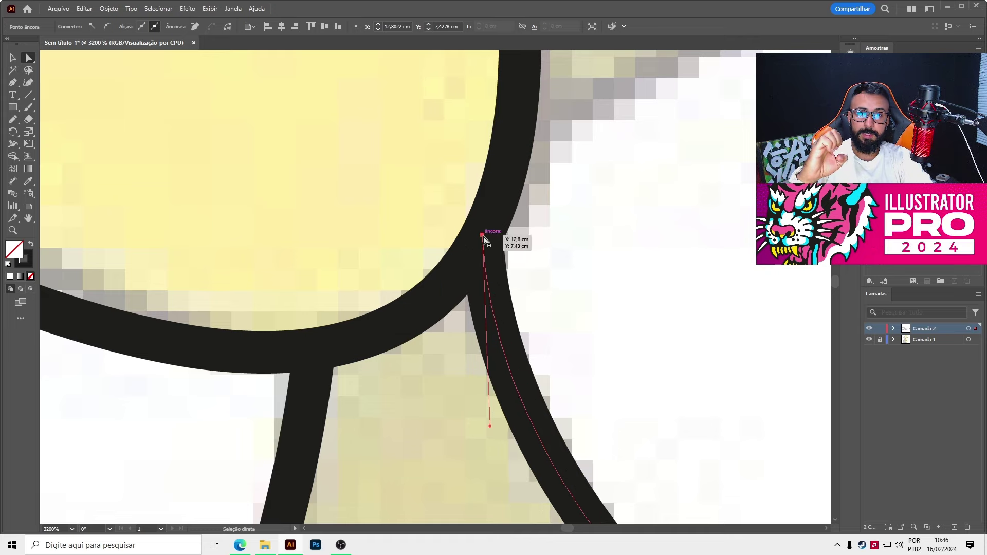
{"action": "left_click_drag", "start_coordinate": [482, 238], "coordinate": [482, 235]}
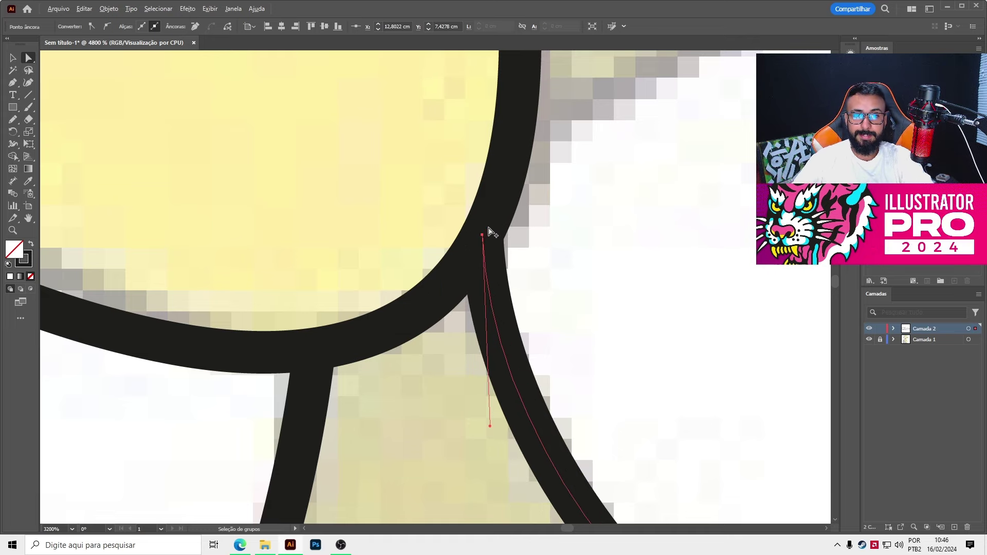
{"action": "scroll", "coordinate": [456, 285], "scroll_direction": "down", "scroll_amount": 2}
{"action": "scroll", "coordinate": [460, 288], "scroll_direction": "down", "scroll_amount": 2}
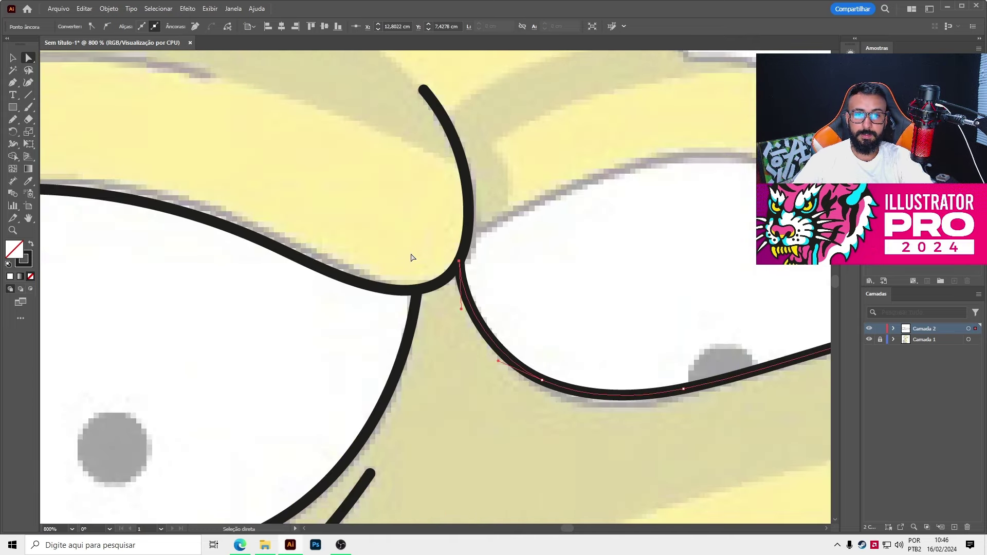
{"action": "left_click", "coordinate": [646, 278]}
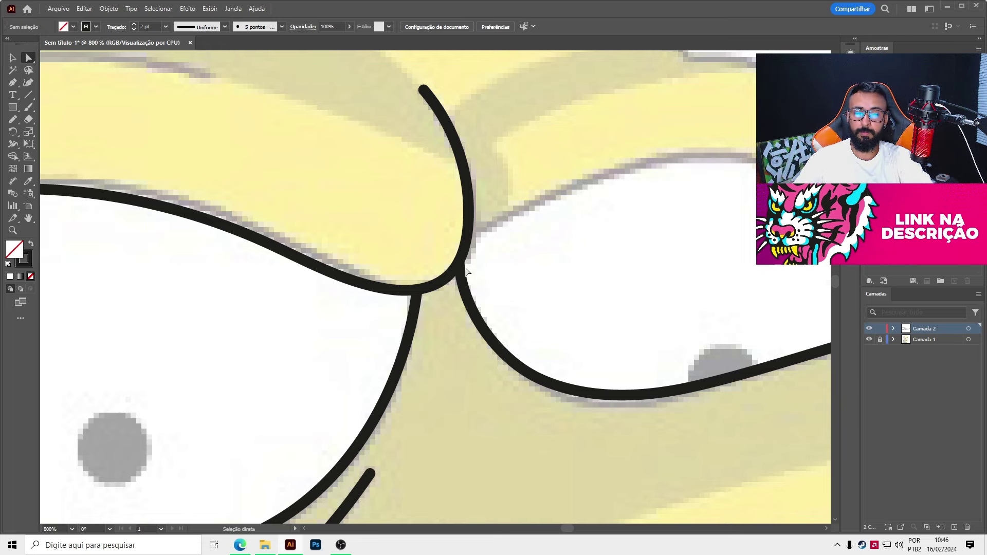
{"action": "scroll", "coordinate": [466, 278], "scroll_direction": "up", "scroll_amount": 2}
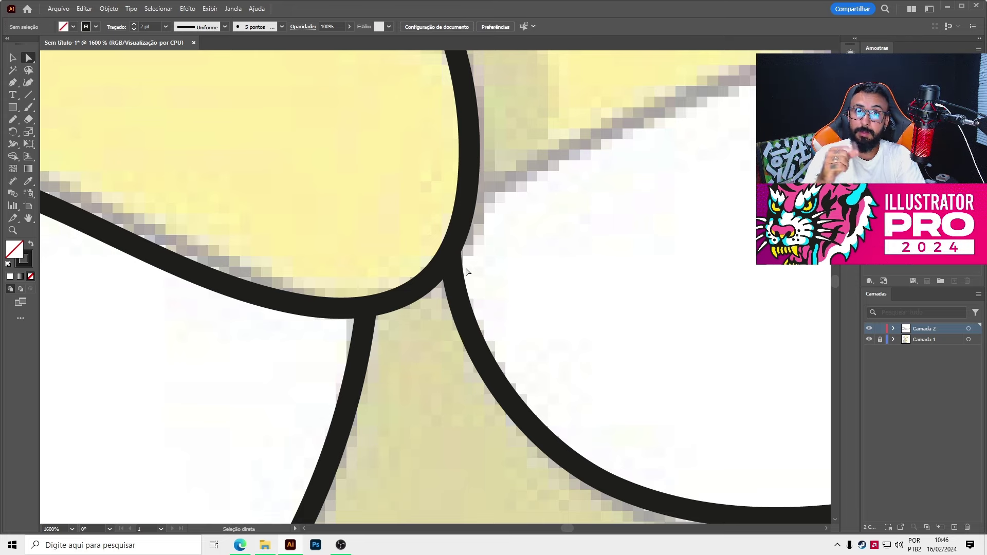
{"action": "key", "text": "ctrl+minus"}
{"action": "key", "text": "ctrl+minus"}
{"action": "key", "text": "ctrl+minus"}
- Trace the top of the right eye with Pencil strokes
{"action": "key", "text": "n"}
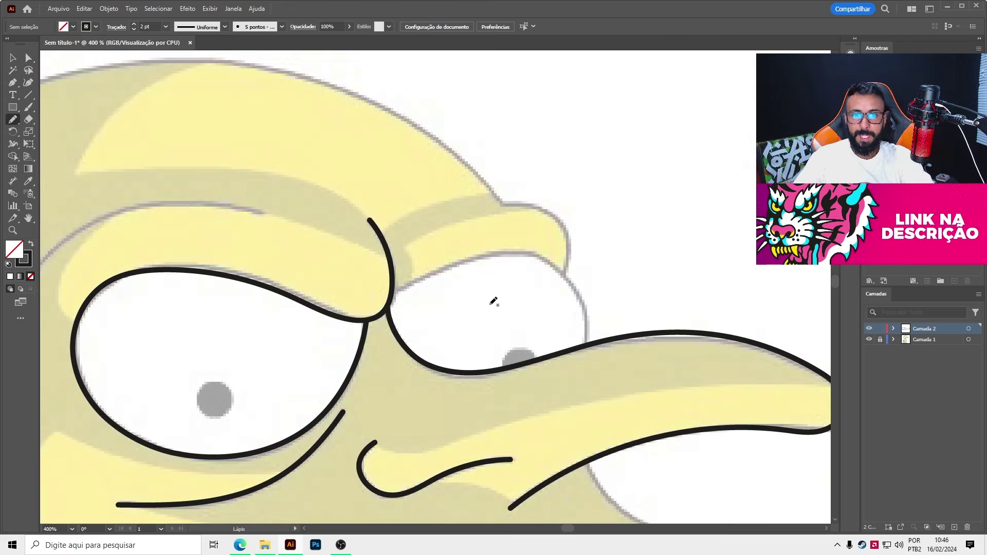
{"action": "scroll", "coordinate": [490, 275], "scroll_direction": "up", "scroll_amount": 1}
{"action": "scroll", "coordinate": [356, 296], "scroll_direction": "up", "scroll_amount": 1}
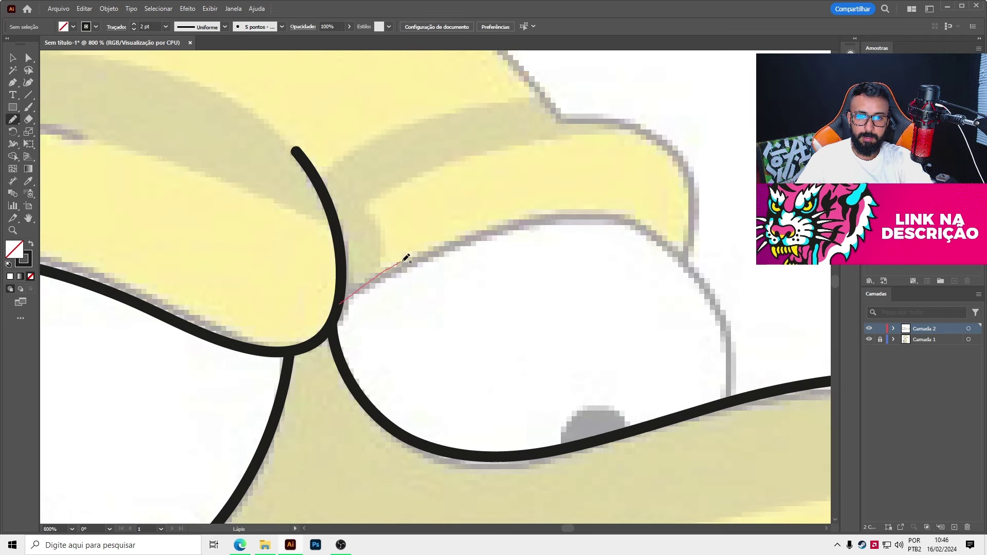
{"action": "left_click_drag", "start_coordinate": [456, 237], "coordinate": [550, 213]}
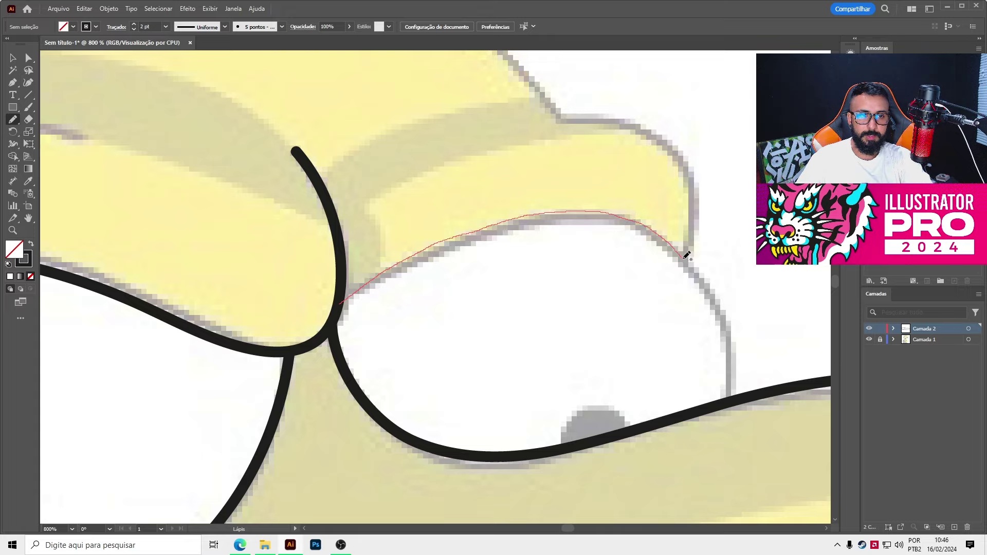
{"action": "left_click_drag", "start_coordinate": [731, 375], "coordinate": [738, 238]}
{"action": "scroll", "coordinate": [738, 239], "scroll_direction": "down", "scroll_amount": 2}
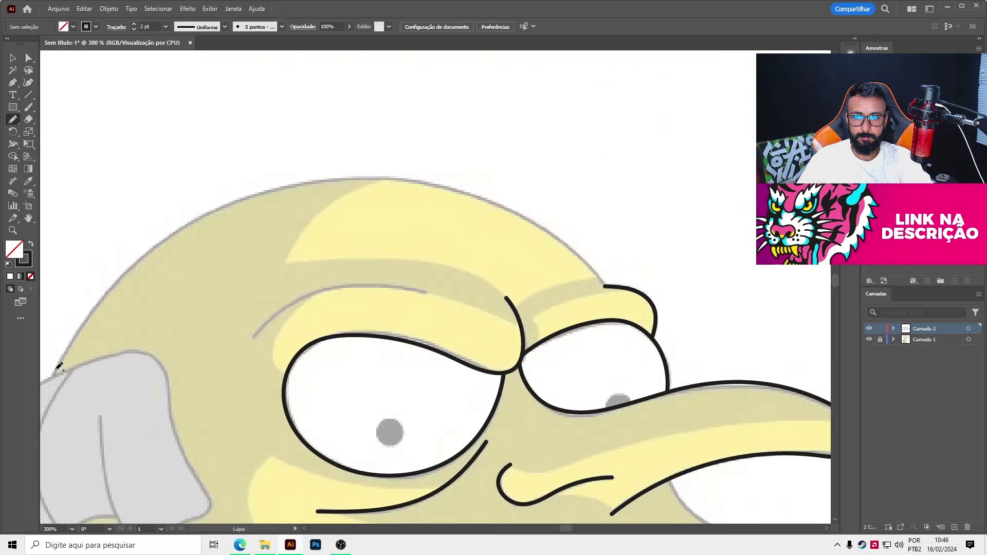
- Draw the collar edge line, stretching its end down the shirt
{"action": "key", "text": "a"}
{"action": "scroll", "coordinate": [375, 176], "scroll_direction": "up", "scroll_amount": 3}
{"action": "left_click", "coordinate": [567, 249]}
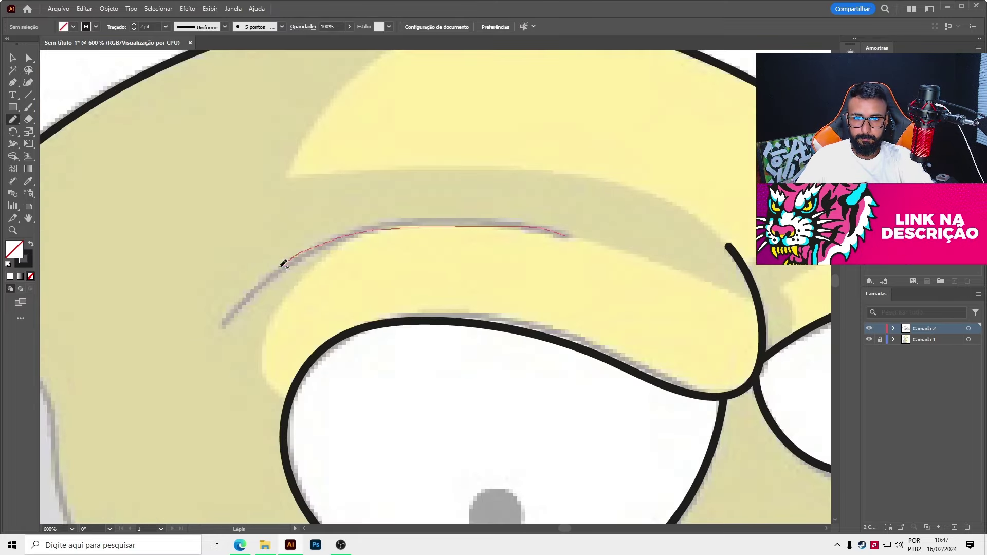
{"action": "key", "text": "n"}
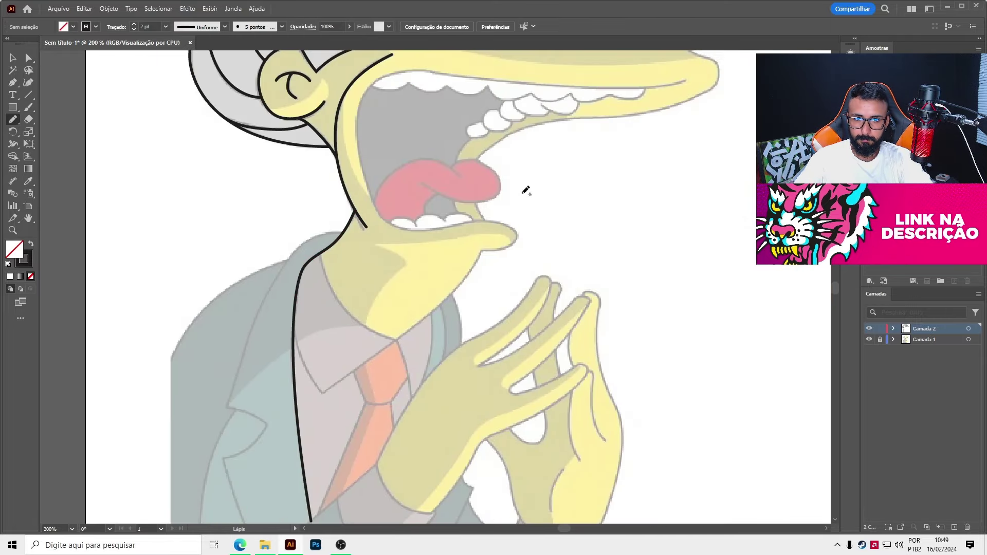
{"action": "left_click_drag", "start_coordinate": [686, 106], "coordinate": [359, 169]}
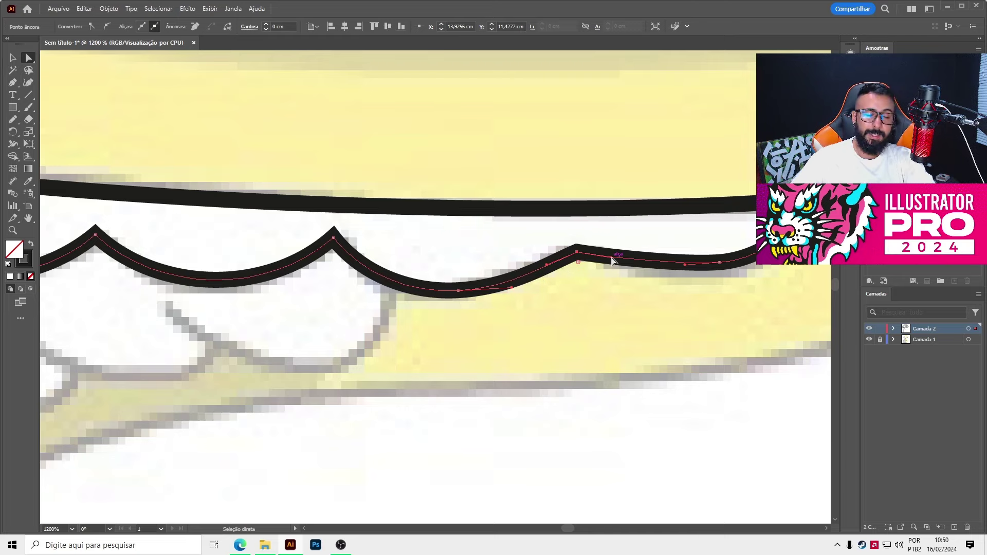
- Select the scalloped teeth line and sharpen its first scallop into a peak
{"action": "scroll", "coordinate": [602, 242], "scroll_direction": "down", "scroll_amount": 5}
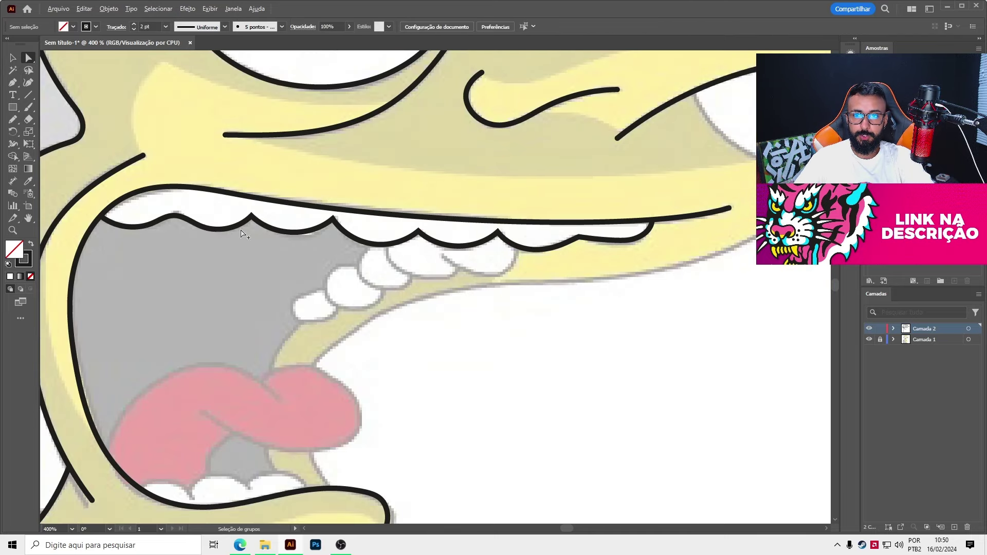
{"action": "scroll", "coordinate": [175, 201], "scroll_direction": "up", "scroll_amount": 5}
{"action": "left_click", "coordinate": [199, 230]}
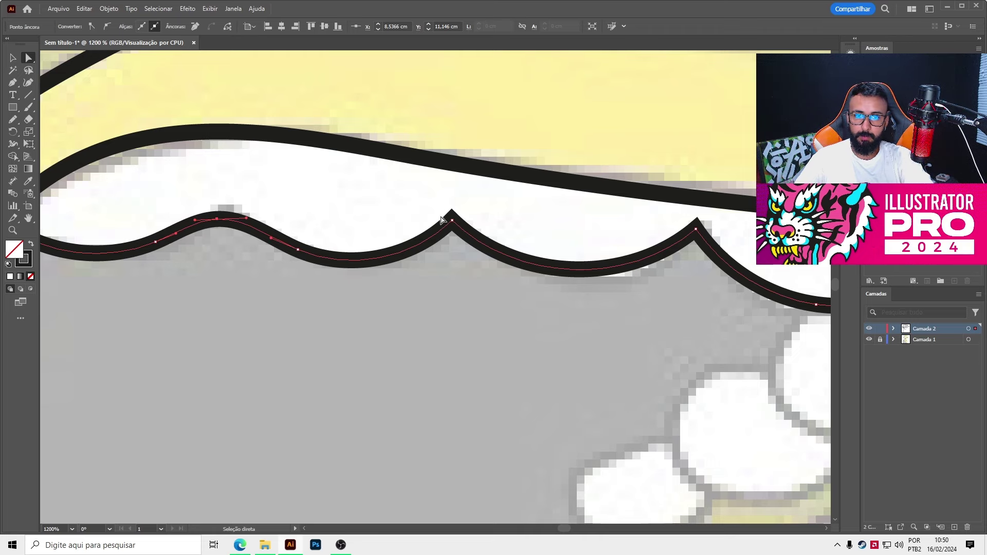
{"action": "scroll", "coordinate": [209, 233], "scroll_direction": "up", "scroll_amount": 1}
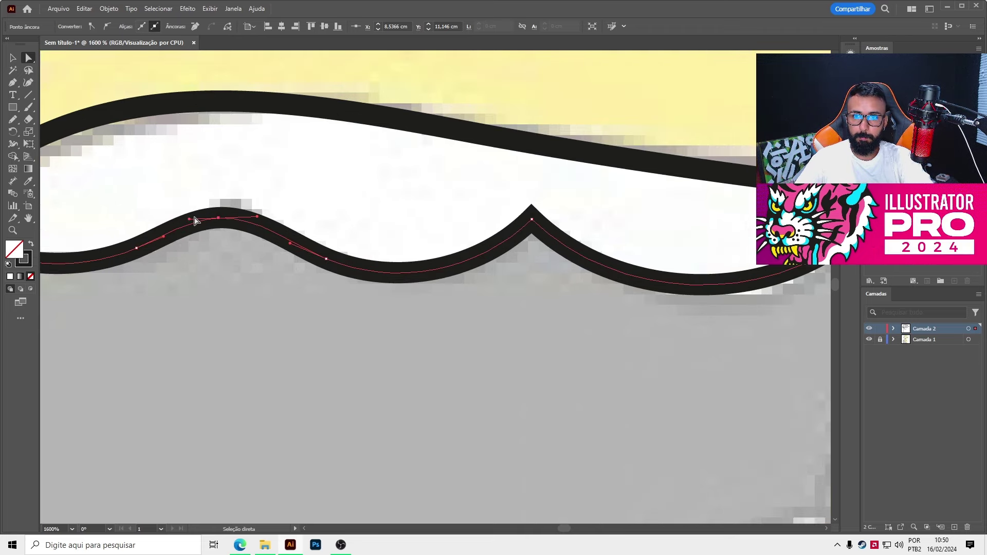
{"action": "mouse_move", "coordinate": [190, 220]}
{"action": "left_mouse_down"}
{"action": "mouse_move", "coordinate": [208, 208]}
{"action": "mouse_move", "coordinate": [196, 221]}
{"action": "left_mouse_up"}
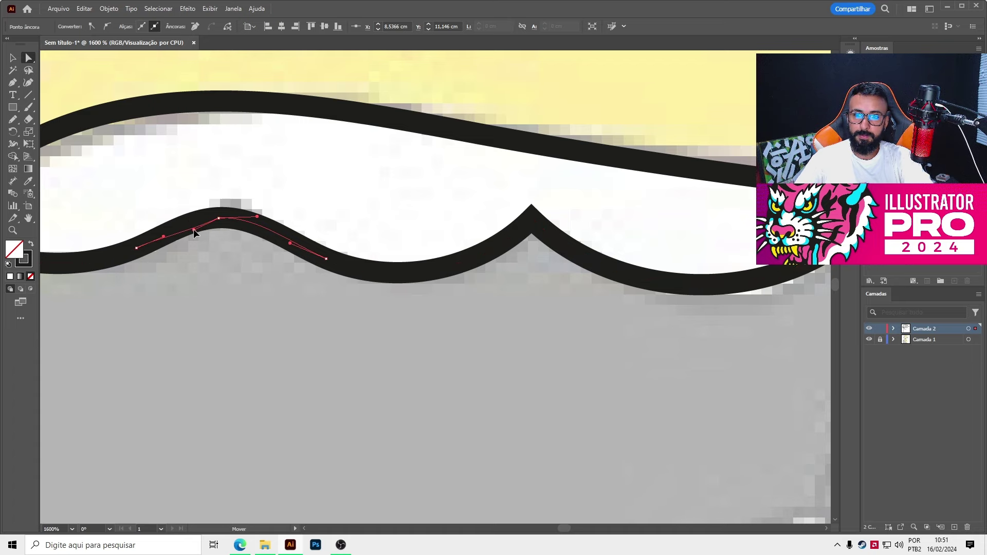
{"action": "left_click_drag", "start_coordinate": [190, 221], "coordinate": [196, 227]}
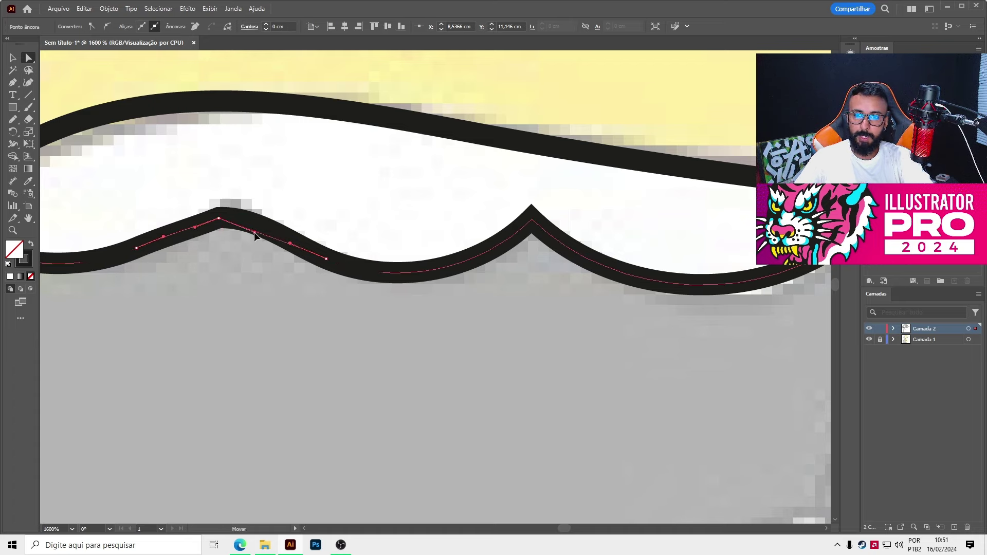
{"action": "left_click_drag", "start_coordinate": [258, 218], "coordinate": [264, 234]}
- Refine the curves beside the remaining scallop anchors, then deselect the line
{"action": "left_click", "coordinate": [327, 260]}
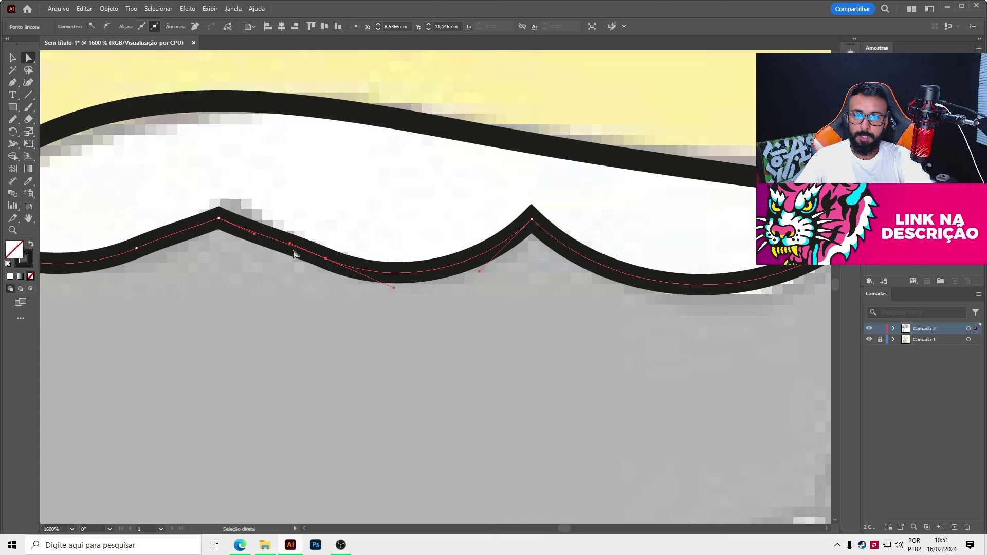
{"action": "left_click_drag", "start_coordinate": [326, 260], "coordinate": [363, 266]}
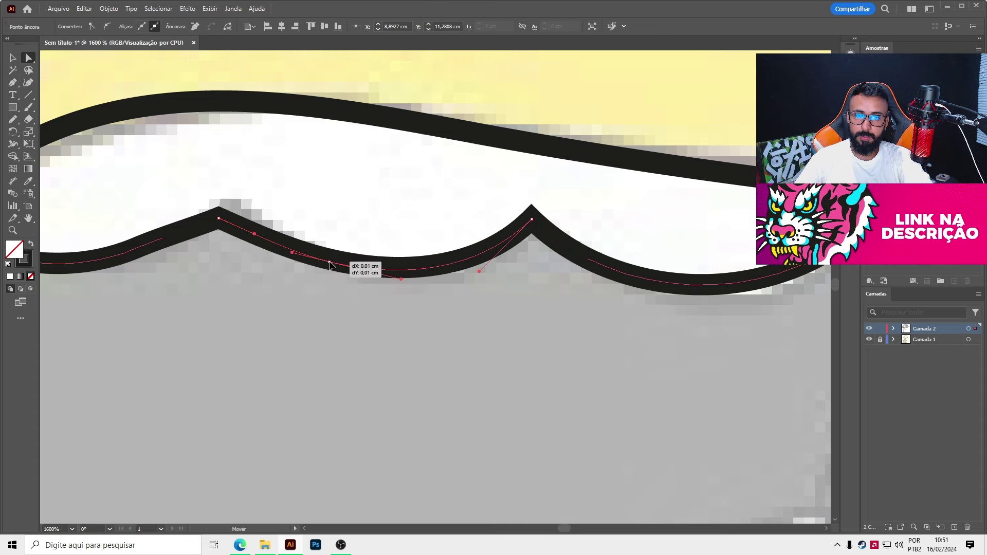
{"action": "left_click_drag", "start_coordinate": [127, 243], "coordinate": [256, 233]}
{"action": "left_click", "coordinate": [227, 239]}
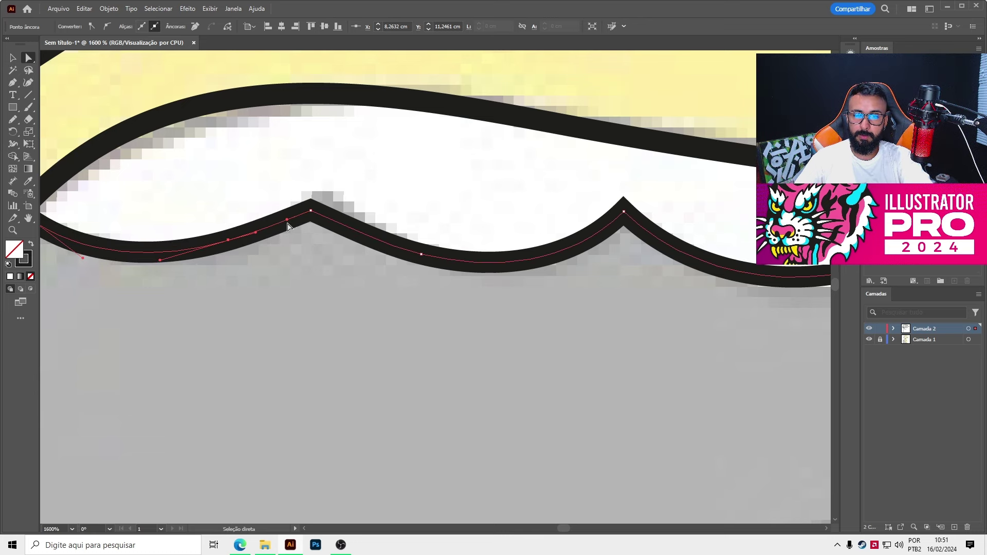
{"action": "scroll", "coordinate": [288, 226], "scroll_direction": "down", "scroll_amount": 5}
{"action": "scroll", "coordinate": [565, 257], "scroll_direction": "up", "scroll_amount": 3}
{"action": "scroll", "coordinate": [610, 256], "scroll_direction": "up", "scroll_amount": 2}
{"action": "left_click", "coordinate": [607, 291]}
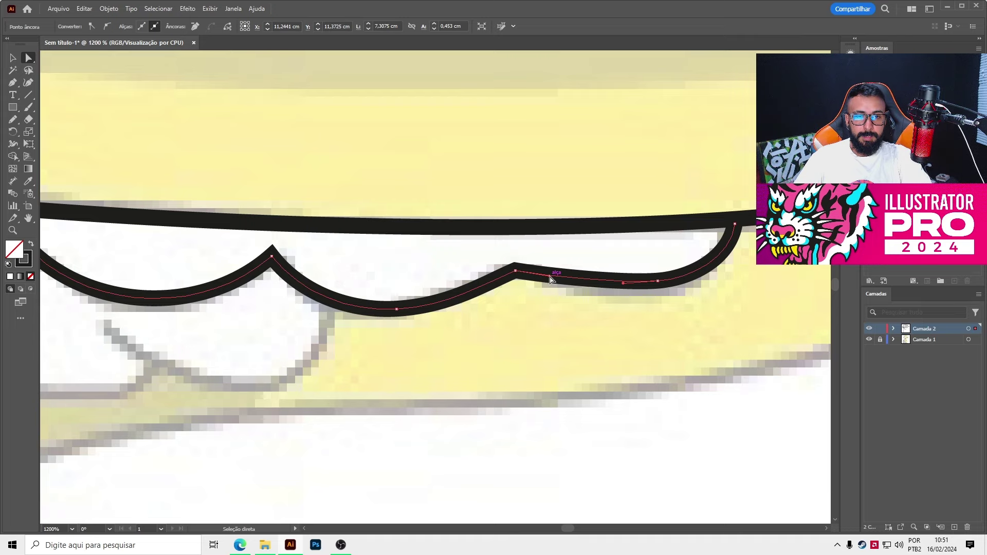
{"action": "left_click", "coordinate": [581, 303]}
{"action": "scroll", "coordinate": [578, 309], "scroll_direction": "down", "scroll_amount": 1}
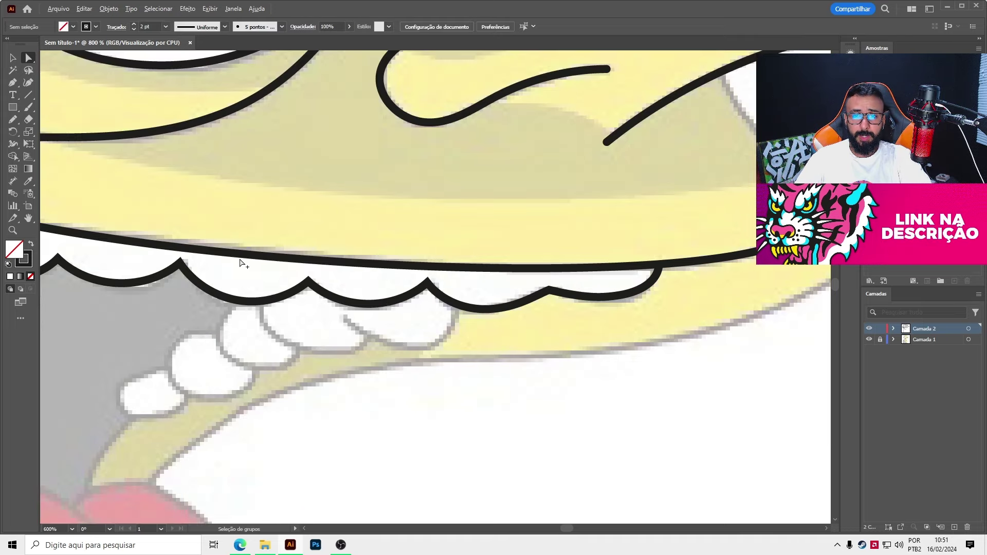
{"action": "scroll", "coordinate": [240, 264], "scroll_direction": "up", "scroll_amount": 1}
{"action": "scroll", "coordinate": [426, 278], "scroll_direction": "up", "scroll_amount": 1}
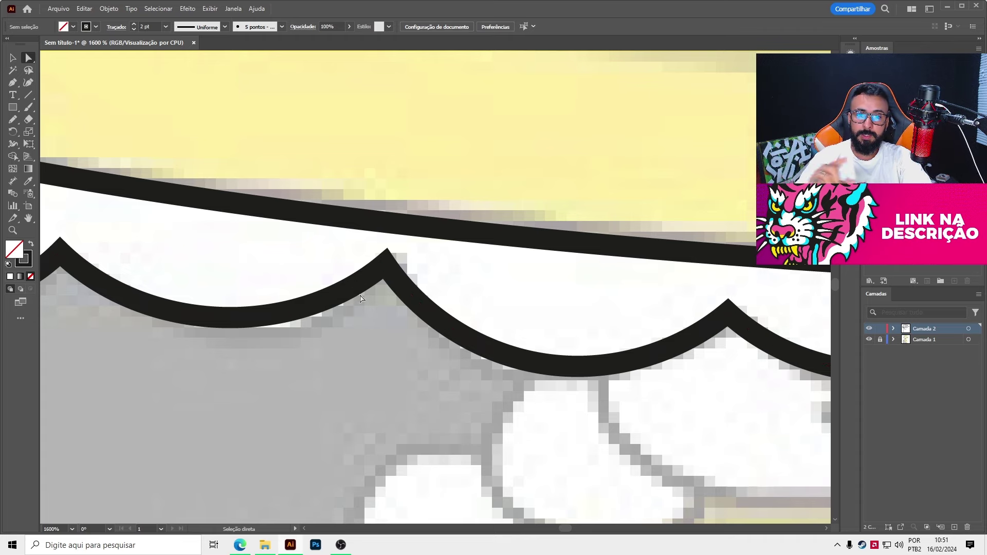
{"action": "scroll", "coordinate": [497, 282], "scroll_direction": "down", "scroll_amount": 1}
- Apply Round Join corners to the scalloped teeth stroke via the Traçado options
{"action": "key", "text": "v"}
{"action": "mouse_move", "coordinate": [162, 247]}
{"action": "left_mouse_down"}
{"action": "mouse_move", "coordinate": [227, 286]}
{"action": "mouse_move", "coordinate": [236, 322]}
{"action": "left_mouse_up"}
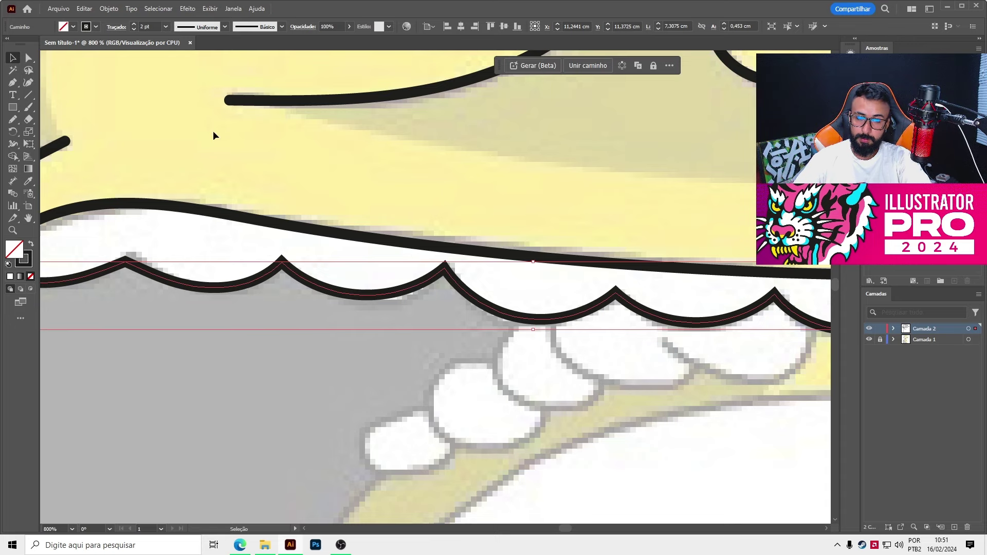
{"action": "left_click", "coordinate": [117, 28]}
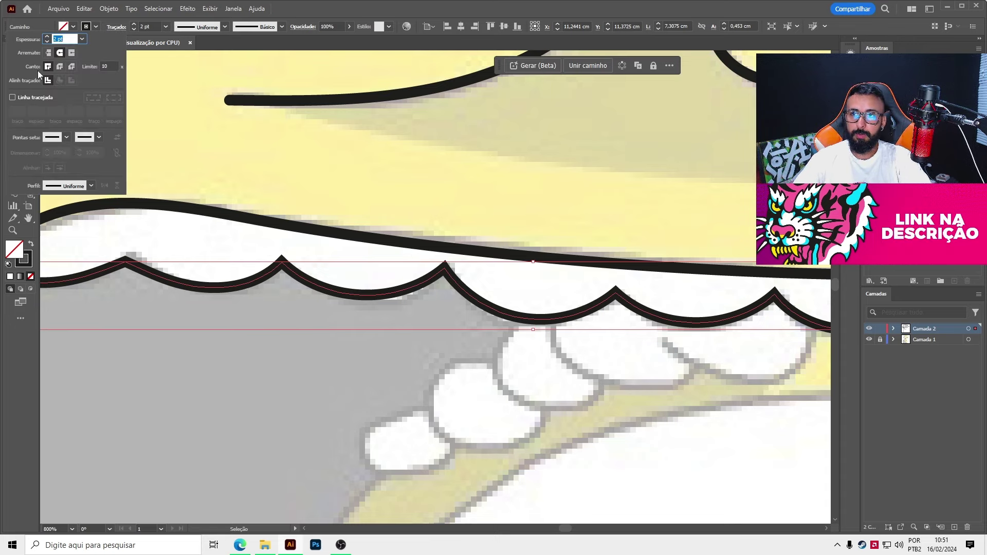
{"action": "left_click", "coordinate": [60, 67]}
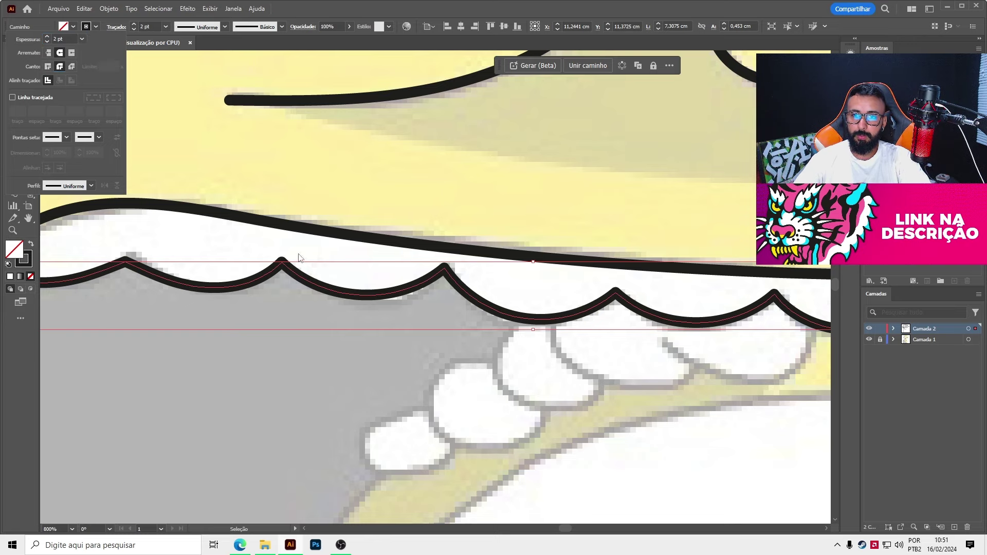
{"action": "scroll", "coordinate": [270, 257], "scroll_direction": "up", "scroll_amount": 3, "text": "alt"}
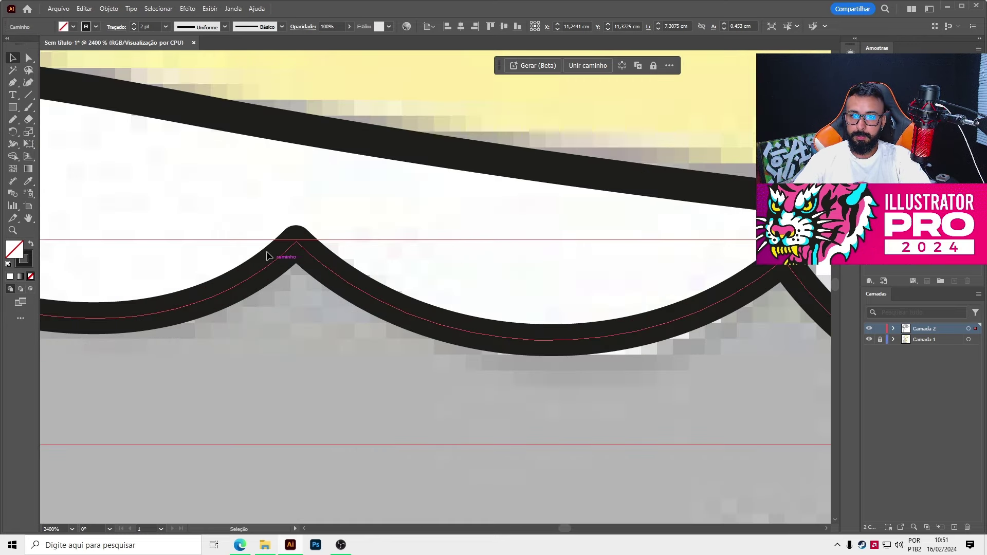
{"action": "left_click", "coordinate": [115, 28]}
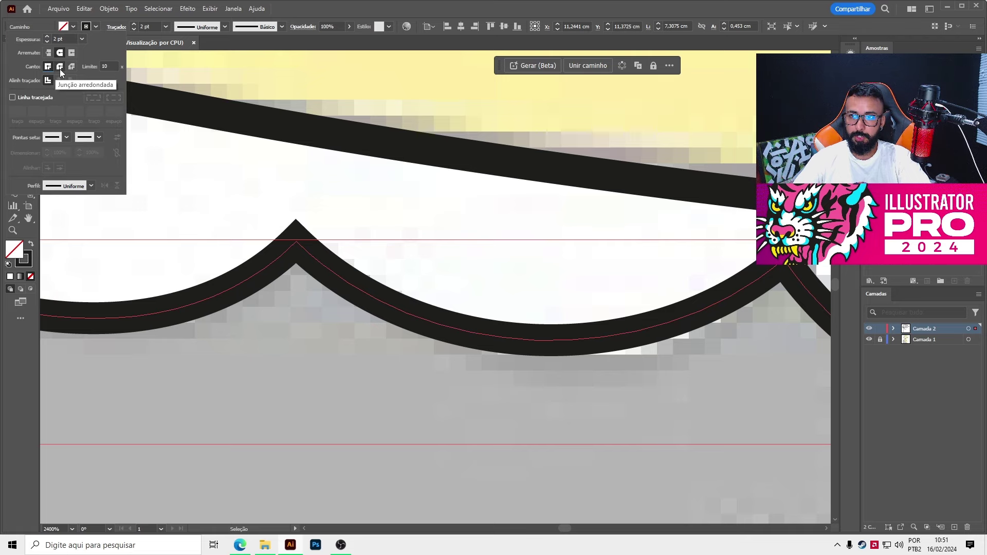
{"action": "left_click", "coordinate": [244, 177]}
{"action": "scroll", "coordinate": [412, 304], "scroll_direction": "down", "scroll_amount": 4, "text": "alt"}
{"action": "scroll", "coordinate": [285, 273], "scroll_direction": "down", "scroll_amount": 1}
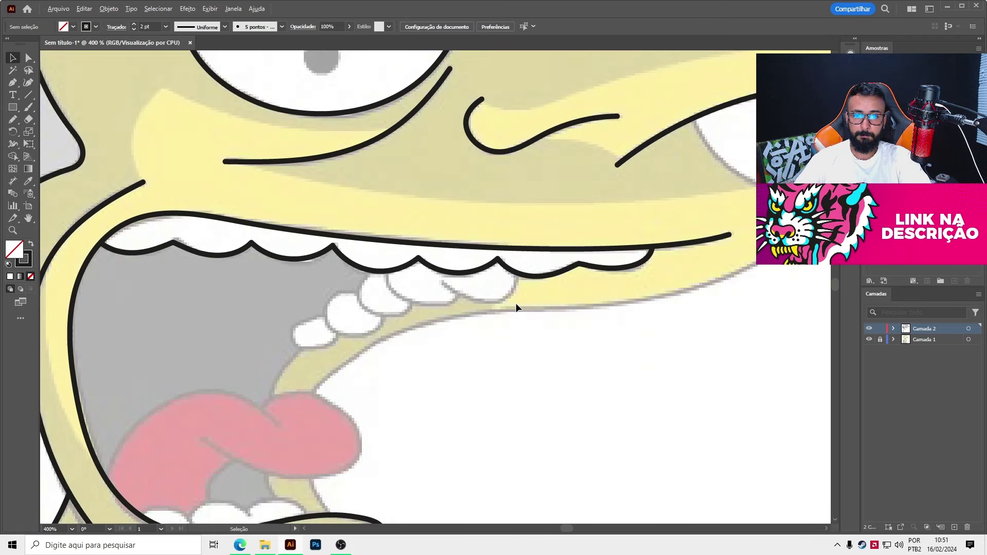
{"action": "key", "text": "n"}
{"action": "scroll", "coordinate": [495, 302], "scroll_direction": "up", "scroll_amount": 2, "text": "alt"}
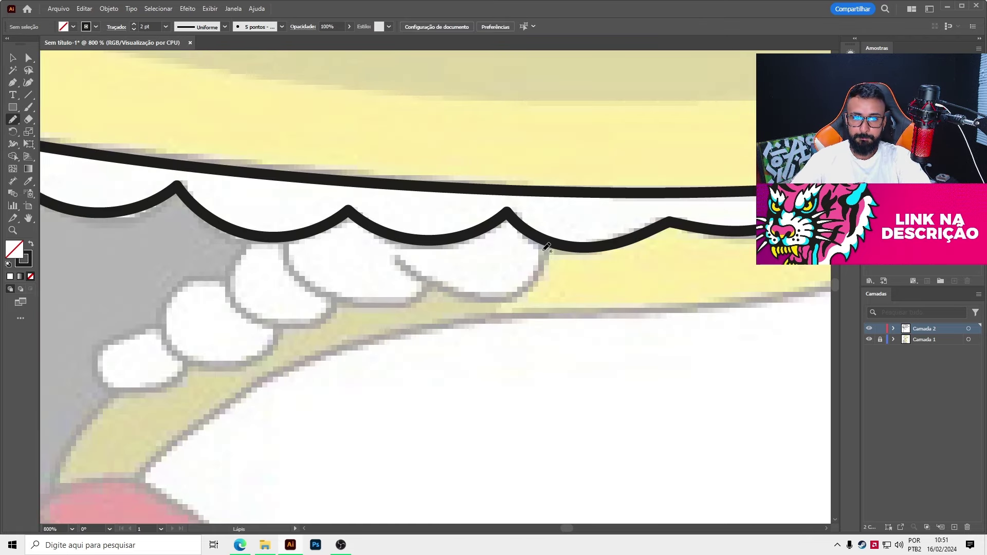
- Trace a tooth and the hand and fingers, then fit the artboard in view
{"action": "scroll", "coordinate": [546, 247], "scroll_direction": "up", "scroll_amount": 1, "text": "alt"}
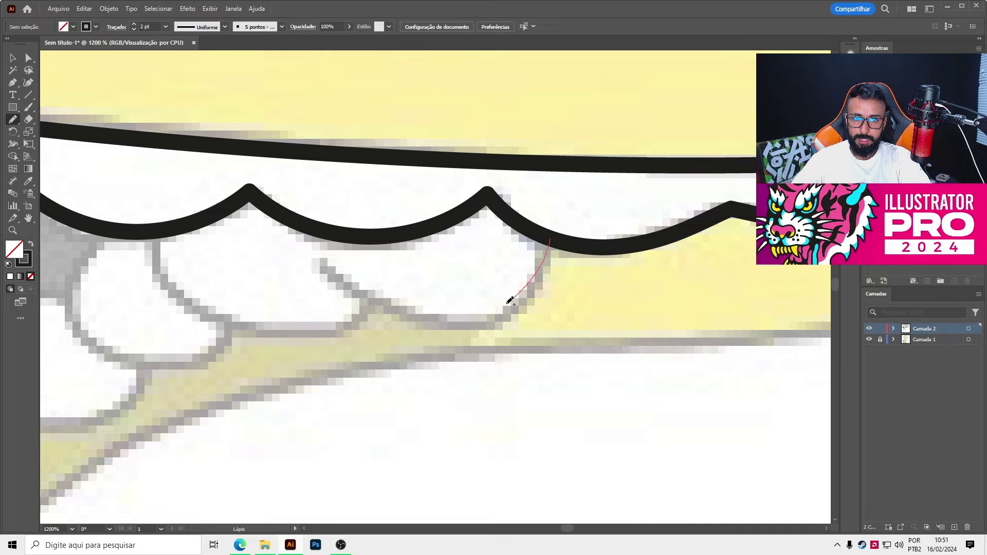
{"action": "scroll", "coordinate": [511, 301], "scroll_direction": "down", "scroll_amount": 5}
{"action": "mouse_move", "coordinate": [668, 172]}
{"action": "left_mouse_down"}
{"action": "mouse_move", "coordinate": [422, 246]}
{"action": "mouse_move", "coordinate": [377, 233]}
{"action": "left_mouse_up"}
{"action": "scroll", "coordinate": [397, 257], "scroll_direction": "down", "scroll_amount": 2, "text": "alt"}
{"action": "scroll", "coordinate": [280, 269], "scroll_direction": "down", "scroll_amount": 3}
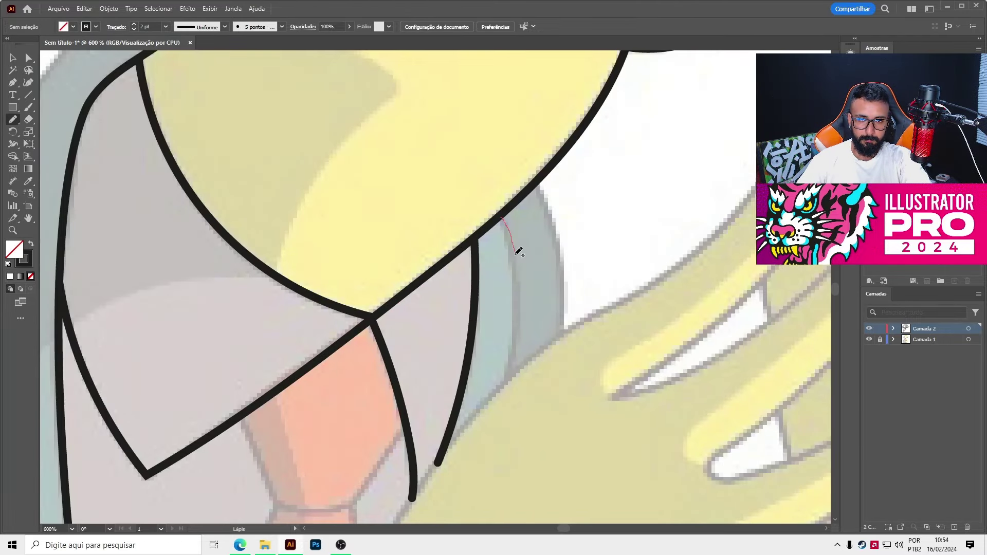
{"action": "scroll", "coordinate": [518, 251], "scroll_direction": "down", "scroll_amount": 2, "text": "alt"}
{"action": "left_click_drag", "start_coordinate": [303, 444], "coordinate": [572, 288]}
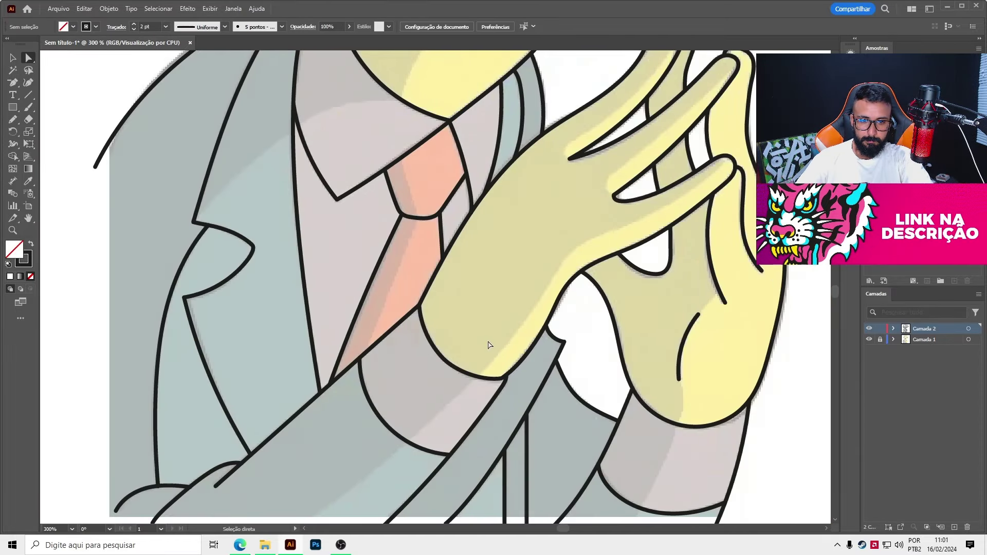
{"action": "key", "text": "ctrl+0"}
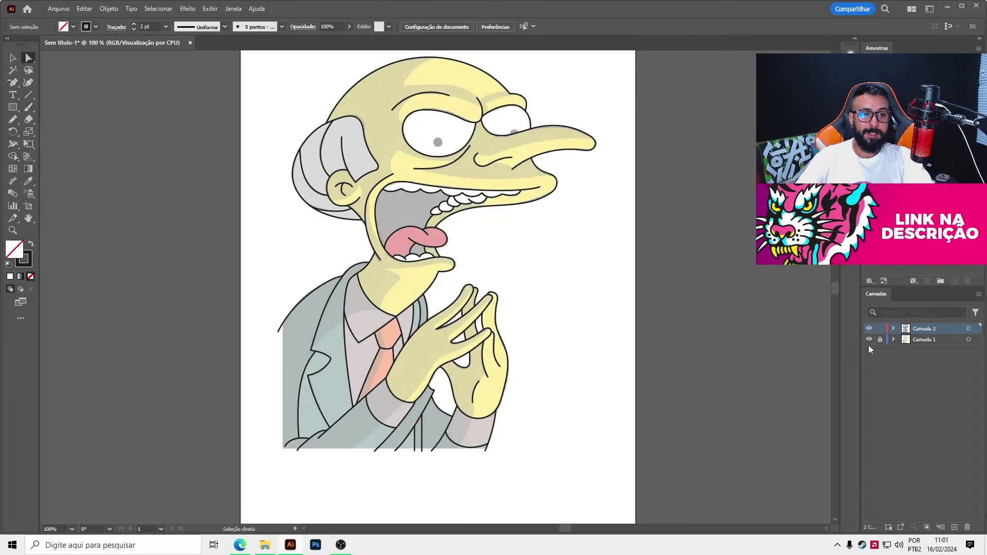
{"action": "left_click", "coordinate": [868, 340]}
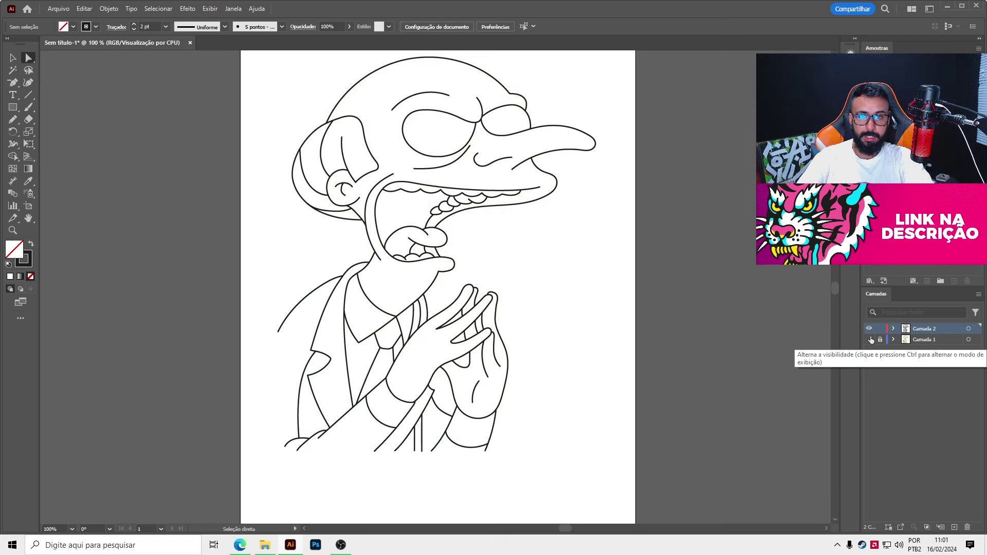
{"action": "left_click", "coordinate": [869, 339]}
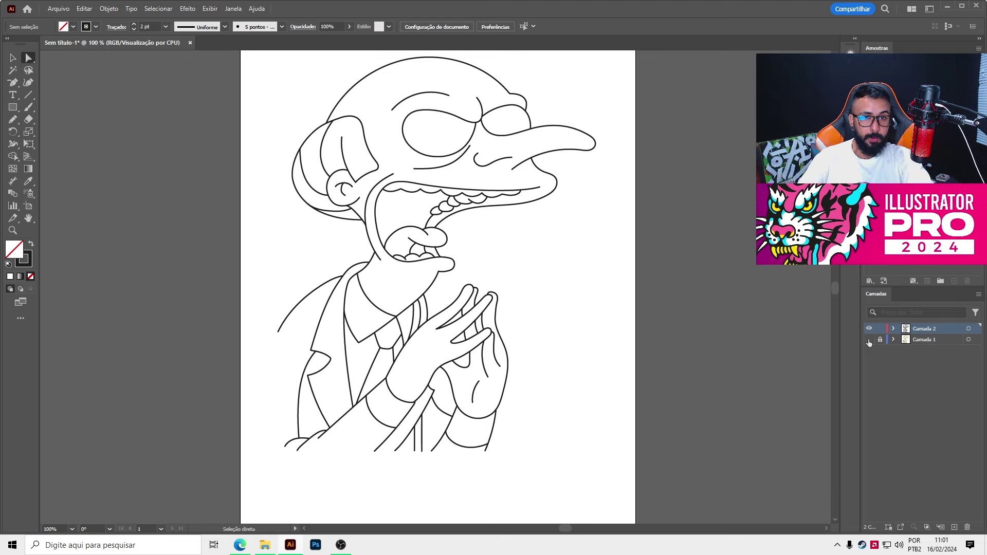
{"action": "left_click", "coordinate": [869, 339]}
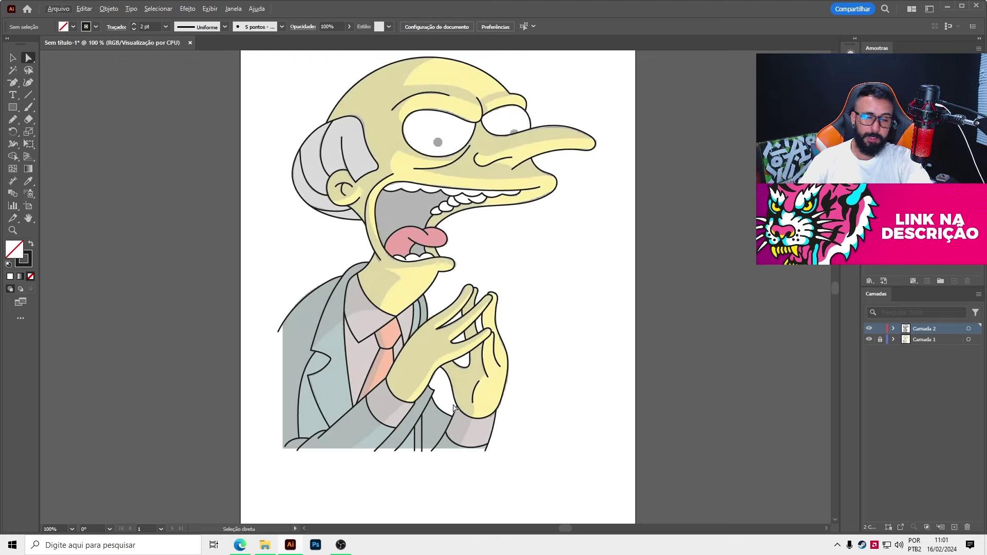
{"action": "key", "text": "alt"}
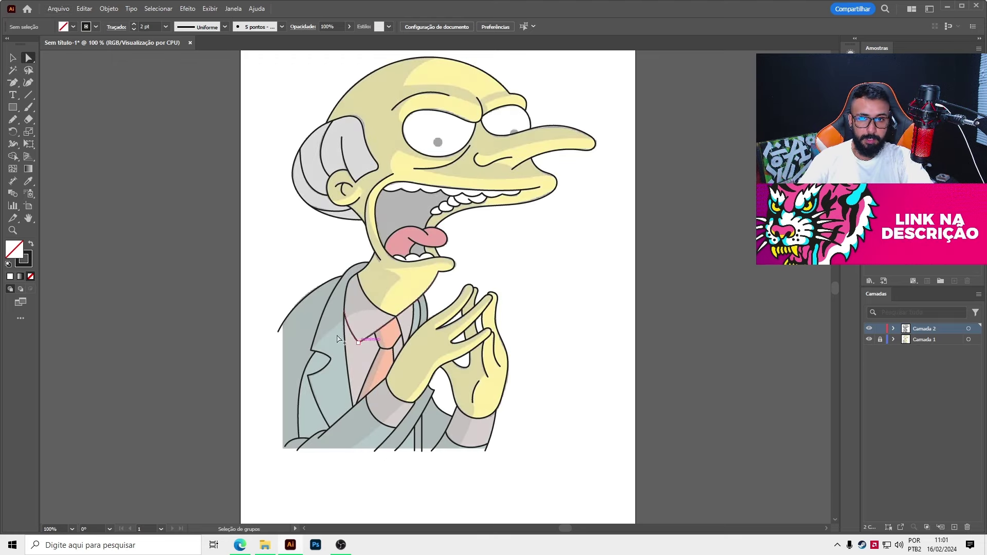
- Draw a Pencil stroke down the jacket's left edge
{"action": "scroll", "coordinate": [391, 309], "scroll_direction": "down", "scroll_amount": 2}
{"action": "key", "text": "p"}
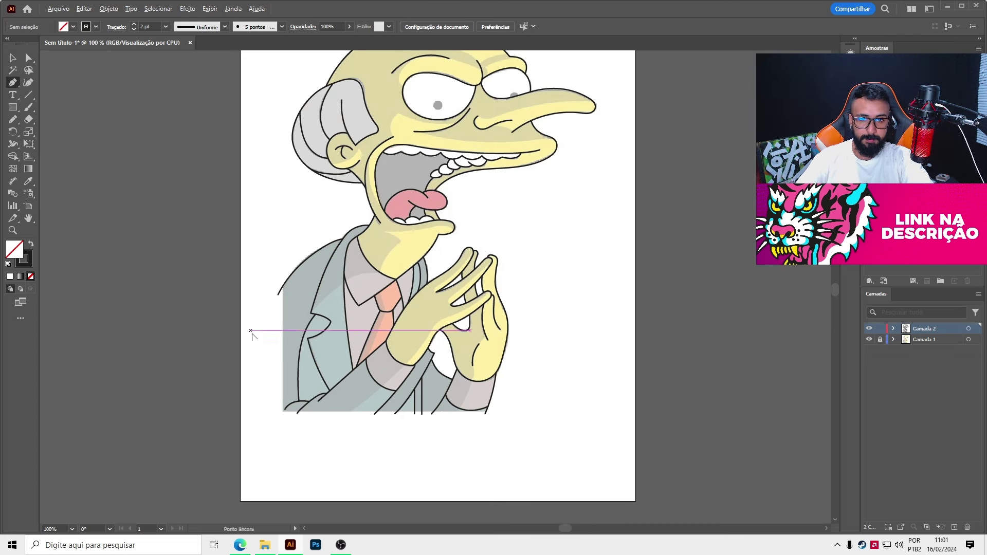
{"action": "scroll", "coordinate": [255, 332], "scroll_direction": "up", "scroll_amount": 2, "text": "alt"}
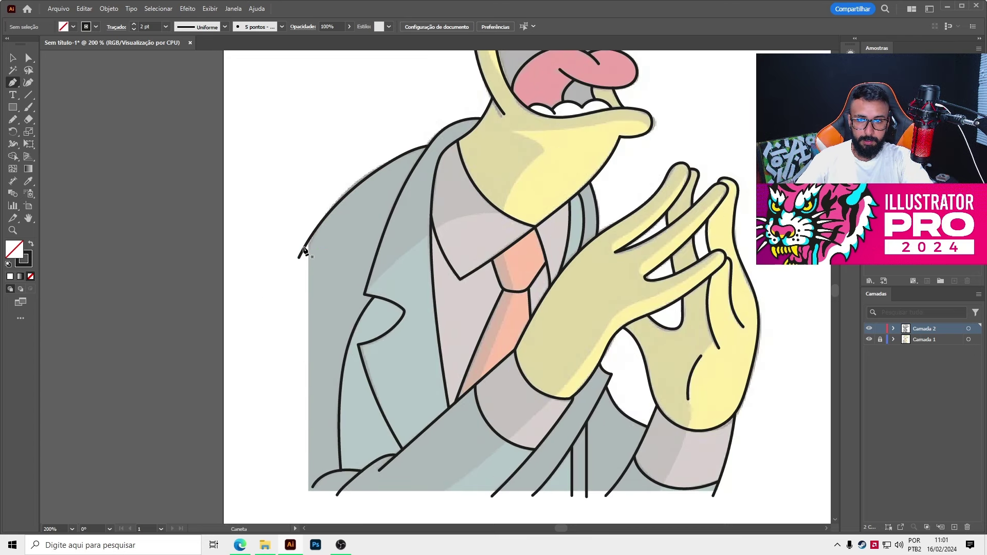
{"action": "key", "text": "n"}
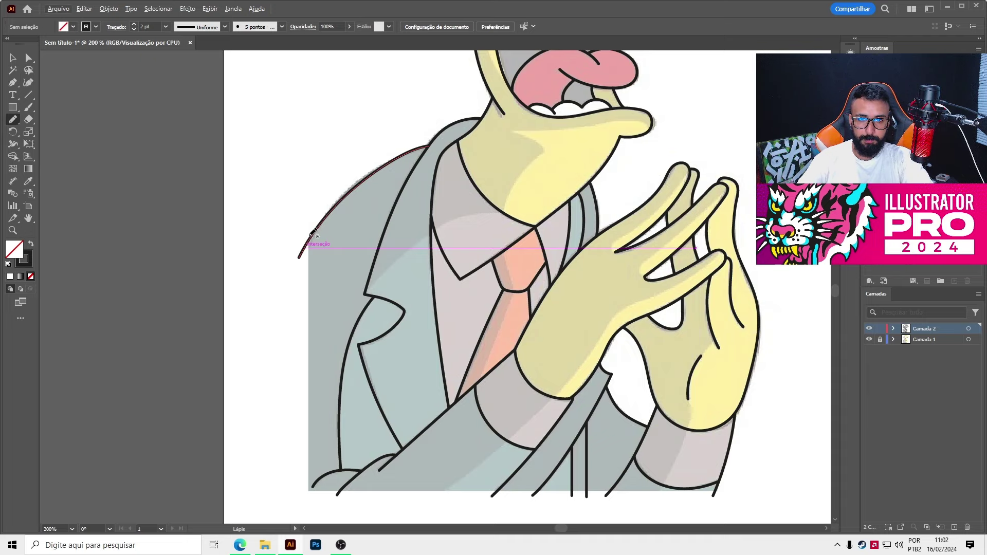
{"action": "scroll", "coordinate": [307, 252], "scroll_direction": "down", "scroll_amount": 3}
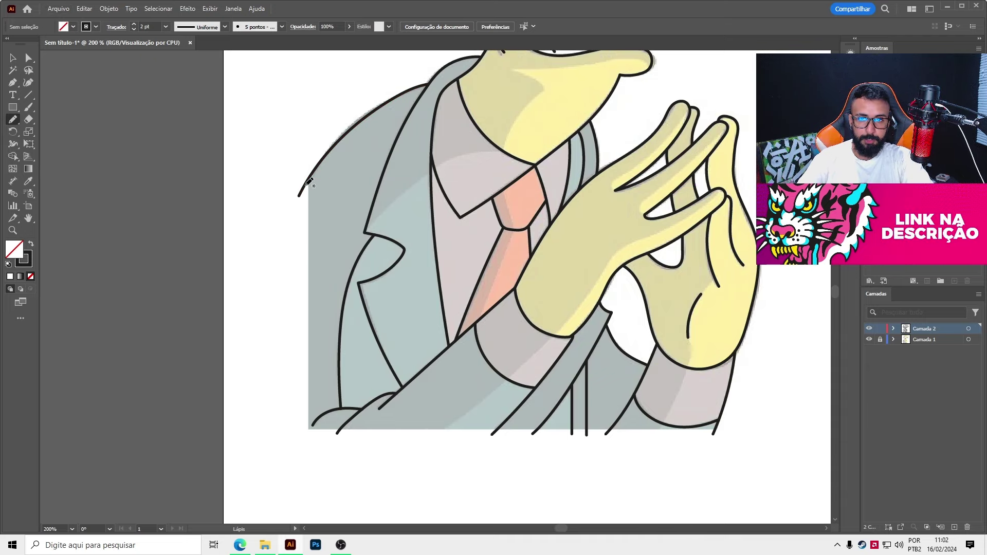
{"action": "left_click_drag", "start_coordinate": [306, 249], "coordinate": [312, 427]}
{"action": "scroll", "coordinate": [296, 409], "scroll_direction": "down", "scroll_amount": 2}
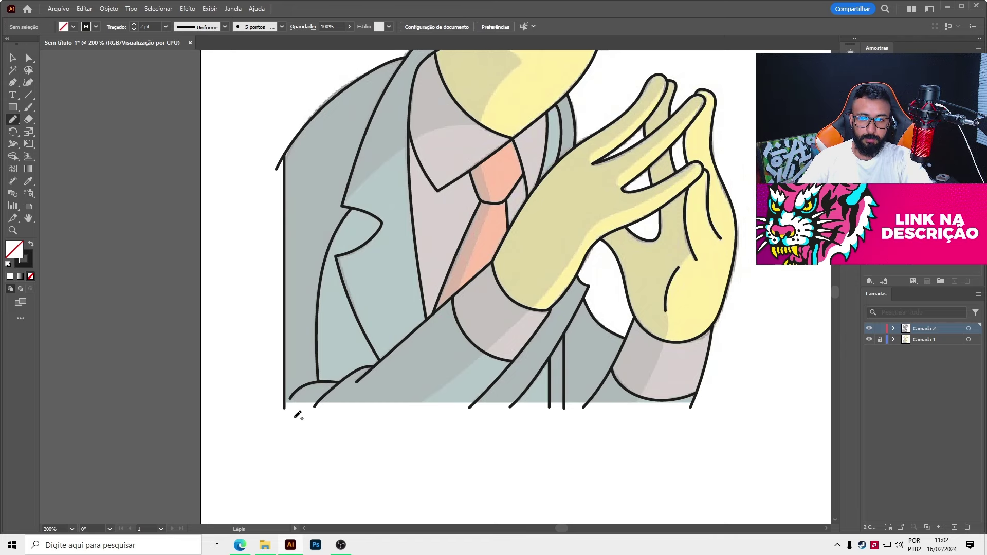
{"action": "scroll", "coordinate": [295, 410], "scroll_direction": "up", "scroll_amount": 2}
{"action": "scroll", "coordinate": [288, 403], "scroll_direction": "down", "scroll_amount": 2}
{"action": "scroll", "coordinate": [339, 393], "scroll_direction": "up", "scroll_amount": 2}
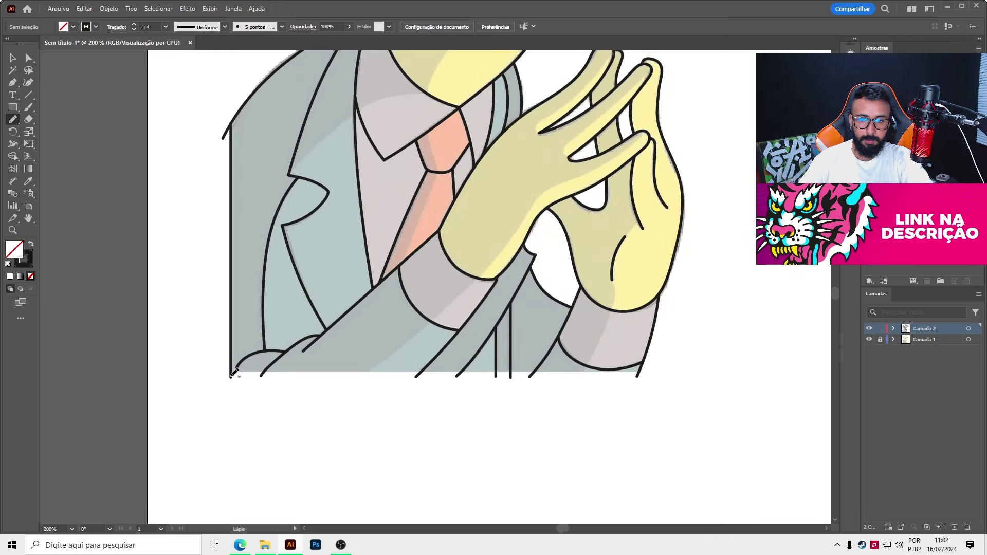
- Draw a stroke along the figure's bottom edge
{"action": "left_click_drag", "start_coordinate": [287, 372], "coordinate": [443, 376]}
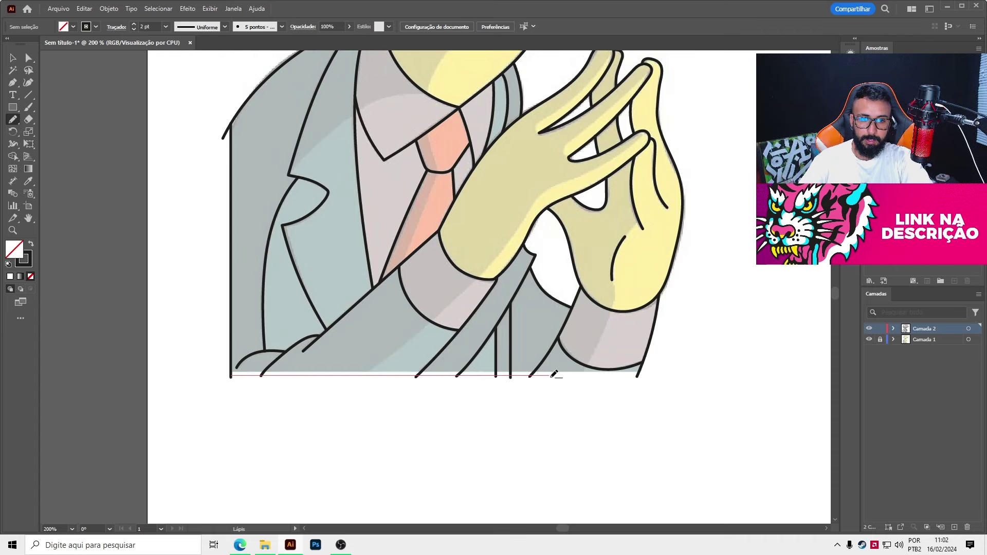
{"action": "left_click_drag", "start_coordinate": [636, 371], "coordinate": [638, 374]}
{"action": "scroll", "coordinate": [507, 422], "scroll_direction": "up", "scroll_amount": 2}
{"action": "key", "text": "v"}
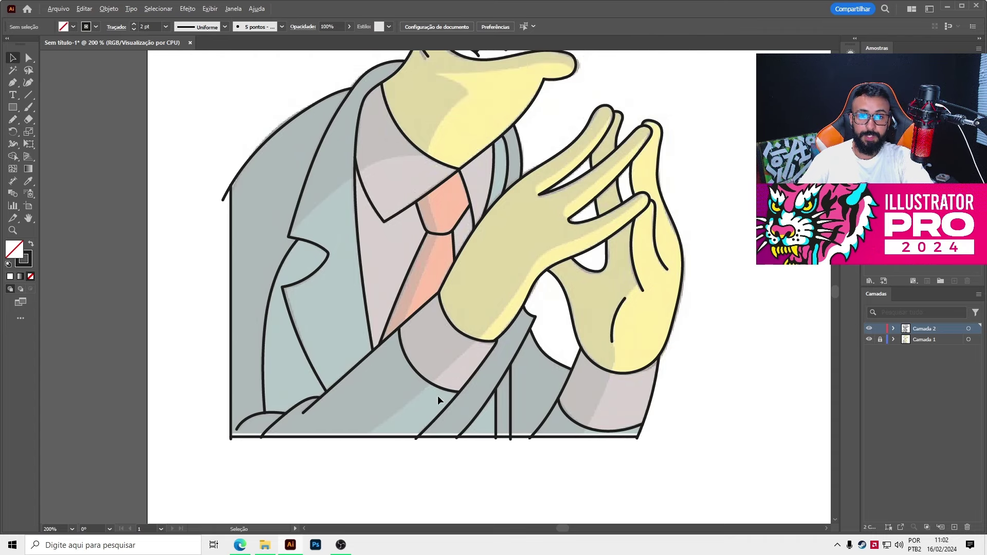
{"action": "scroll", "coordinate": [437, 399], "scroll_direction": "up", "scroll_amount": 3}
{"action": "scroll", "coordinate": [471, 379], "scroll_direction": "up", "scroll_amount": 2}
{"action": "scroll", "coordinate": [482, 338], "scroll_direction": "down", "scroll_amount": 3}
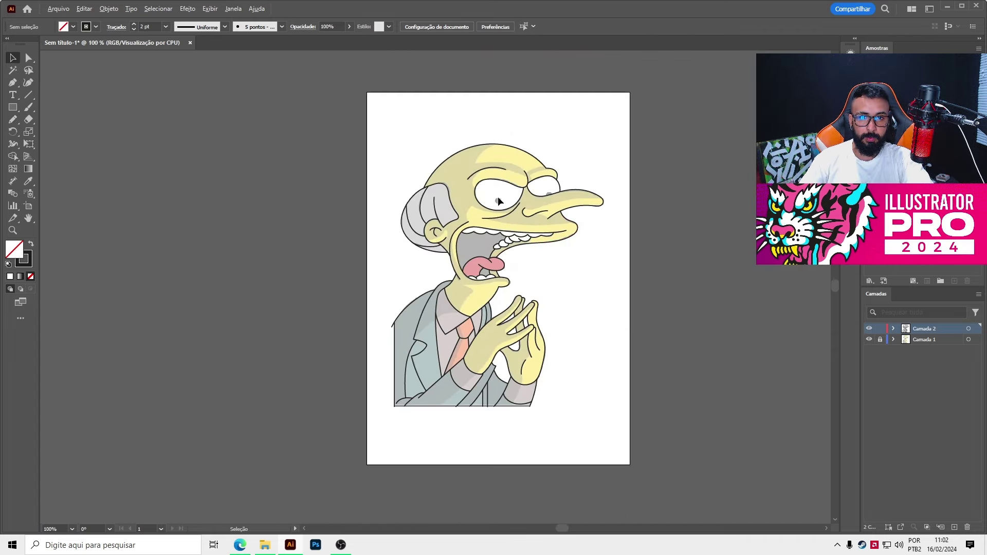
{"action": "scroll", "coordinate": [498, 201], "scroll_direction": "up", "scroll_amount": 1}
{"action": "left_click_drag", "start_coordinate": [16, 113], "coordinate": [55, 131]}
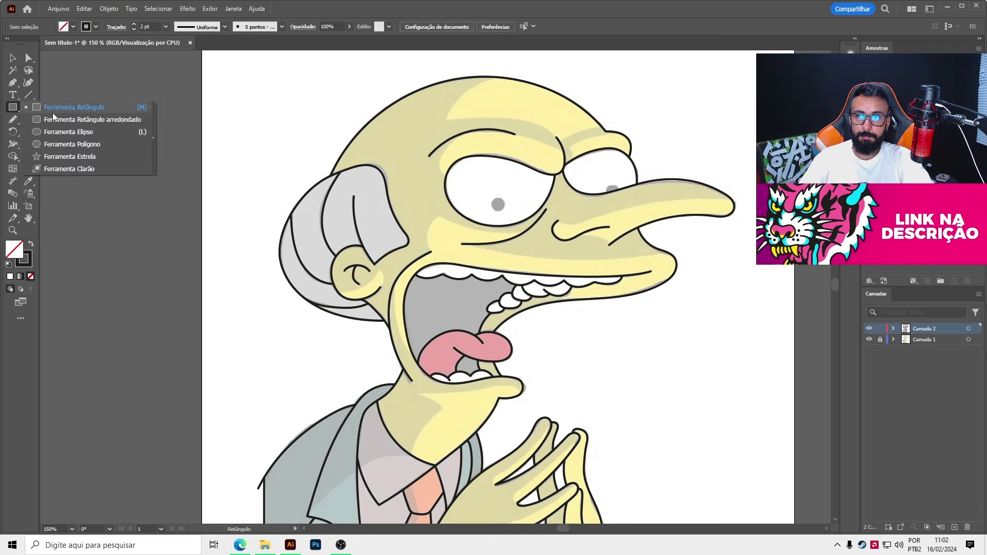
- Draw a solid black circle as the left eye's pupil
{"action": "scroll", "coordinate": [499, 202], "scroll_direction": "up", "scroll_amount": 4}
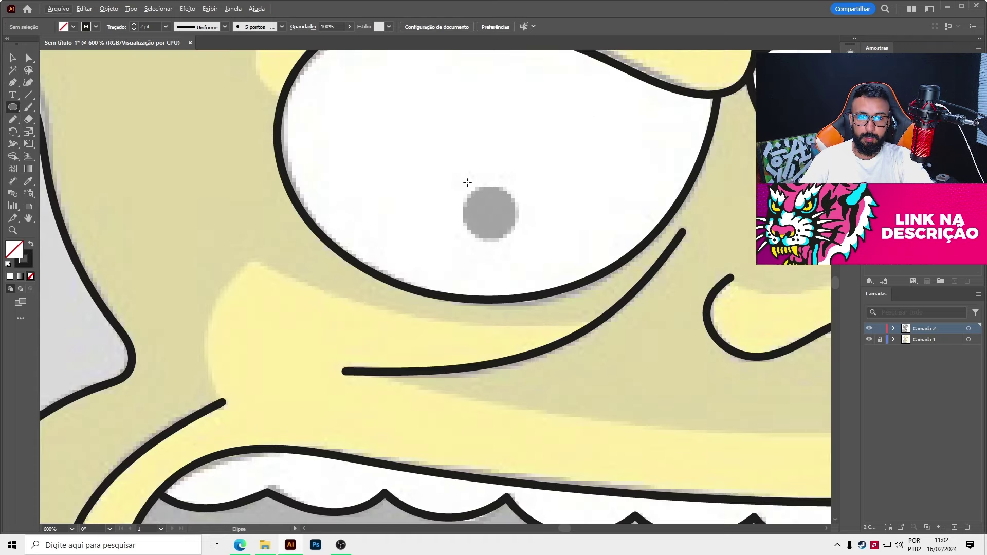
{"action": "left_click_drag", "start_coordinate": [466, 183], "coordinate": [517, 237]}
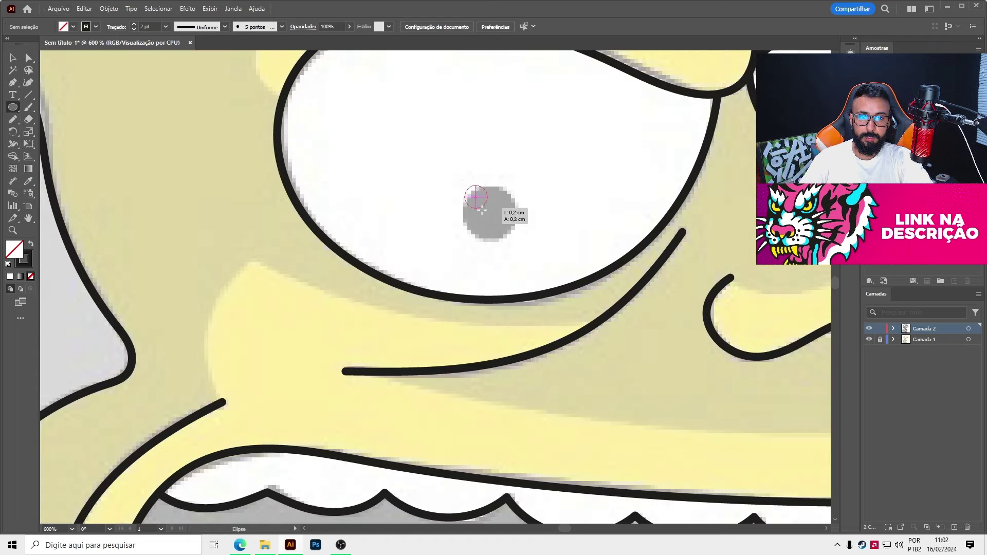
{"action": "left_click", "coordinate": [31, 246]}
{"action": "scroll", "coordinate": [483, 216], "scroll_direction": "down", "scroll_amount": 1}
{"action": "mouse_move", "coordinate": [483, 215]}
{"action": "left_mouse_down"}
{"action": "mouse_move", "coordinate": [175, 251]}
{"action": "mouse_move", "coordinate": [273, 263]}
{"action": "left_mouse_up"}
{"action": "key", "text": "ctrl+z"}
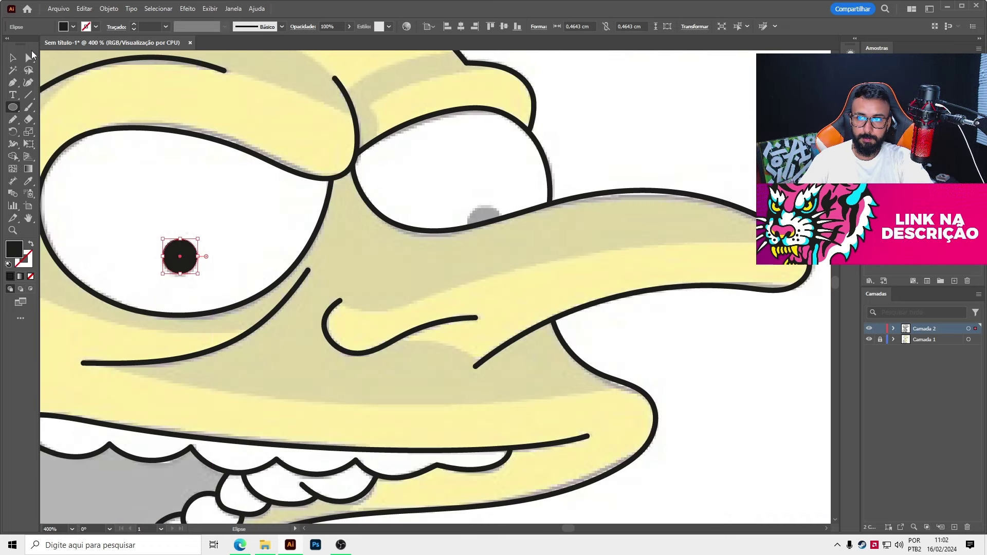
{"action": "left_click", "coordinate": [20, 59]}
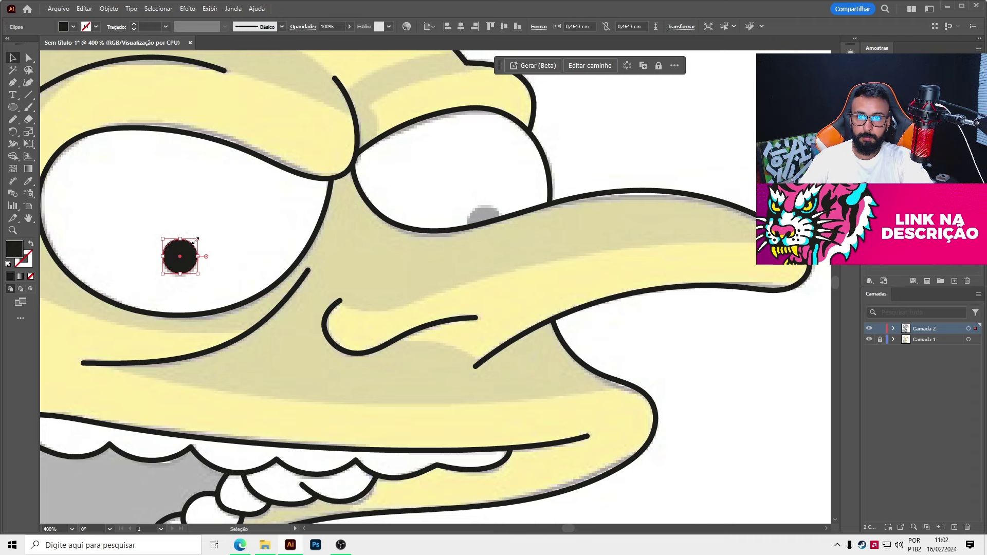
- Copy the pupil into the right eye and erase its part below the outline
{"action": "left_click_drag", "start_coordinate": [186, 253], "coordinate": [488, 220]}
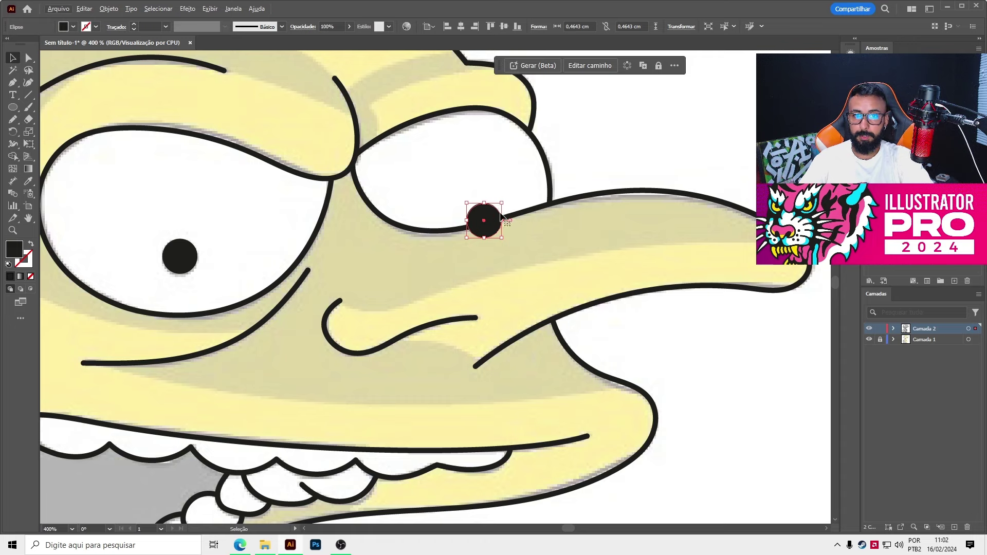
{"action": "scroll", "coordinate": [501, 216], "scroll_direction": "up", "scroll_amount": 1}
{"action": "scroll", "coordinate": [480, 220], "scroll_direction": "up", "scroll_amount": 2}
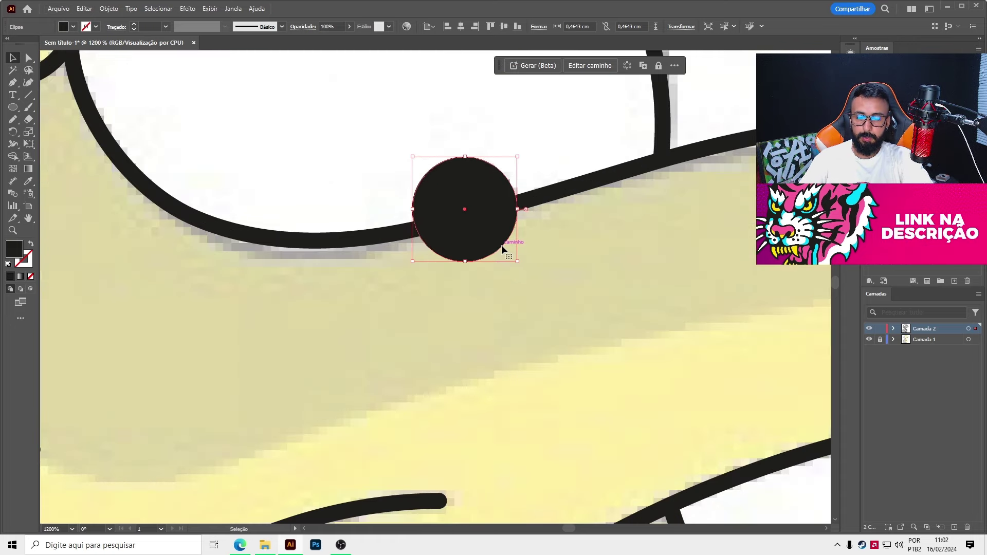
{"action": "key", "text": "shift+e"}
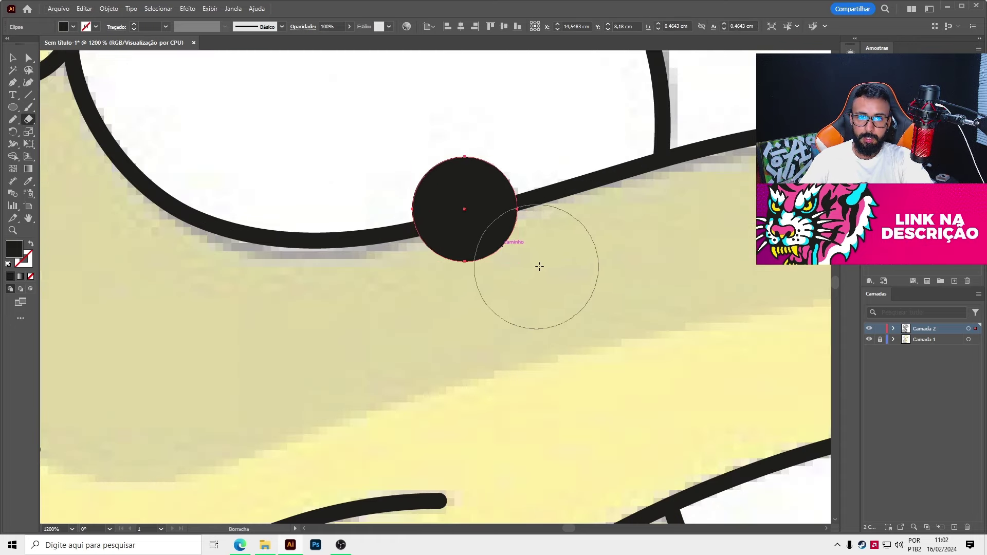
{"action": "left_click_drag", "start_coordinate": [549, 262], "coordinate": [396, 295]}
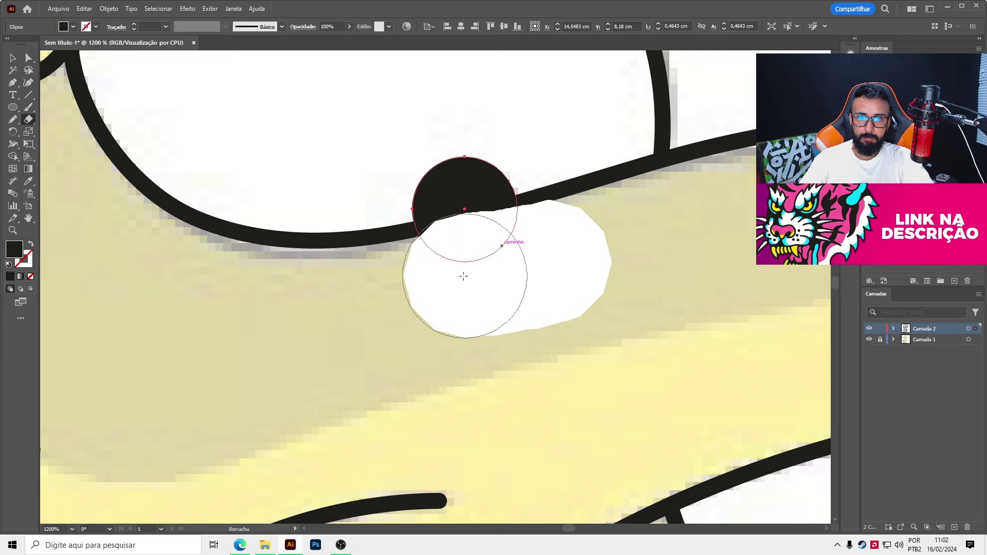
- Lock the line-art layer and place a copy of the reference image beside the artboard
{"action": "key", "text": "v"}
{"action": "key", "text": "ctrl+minus"}
{"action": "key", "text": "ctrl+minus"}
{"action": "key", "text": "ctrl+minus"}
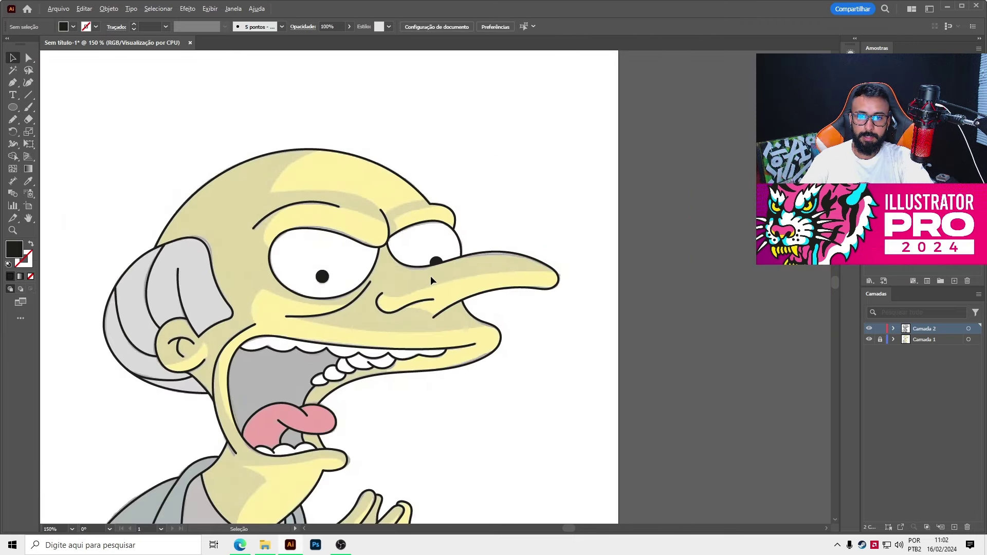
{"action": "key", "text": "ctrl+minus"}
{"action": "key", "text": "ctrl+minus"}
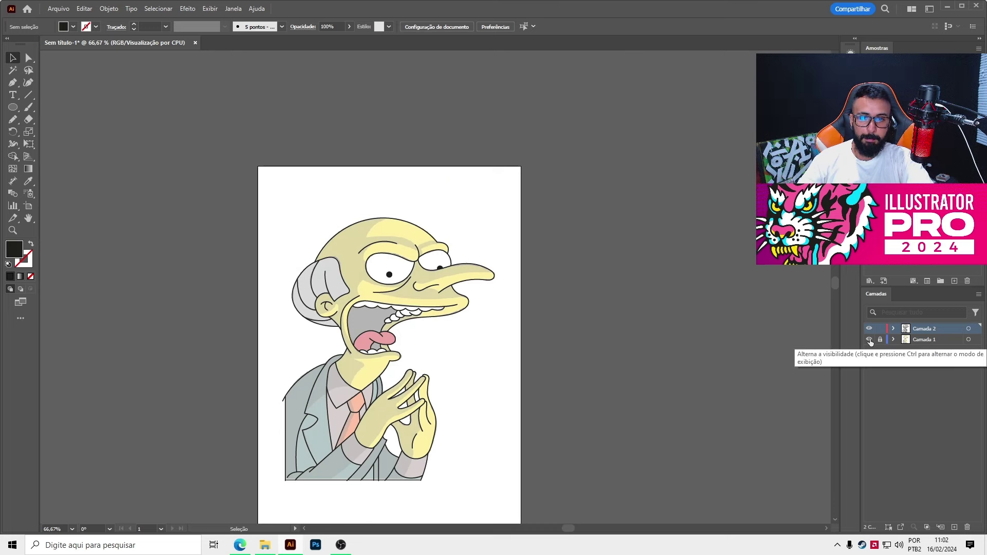
{"action": "left_click", "coordinate": [870, 338]}
{"action": "scroll", "coordinate": [469, 374], "scroll_direction": "down", "scroll_amount": 2}
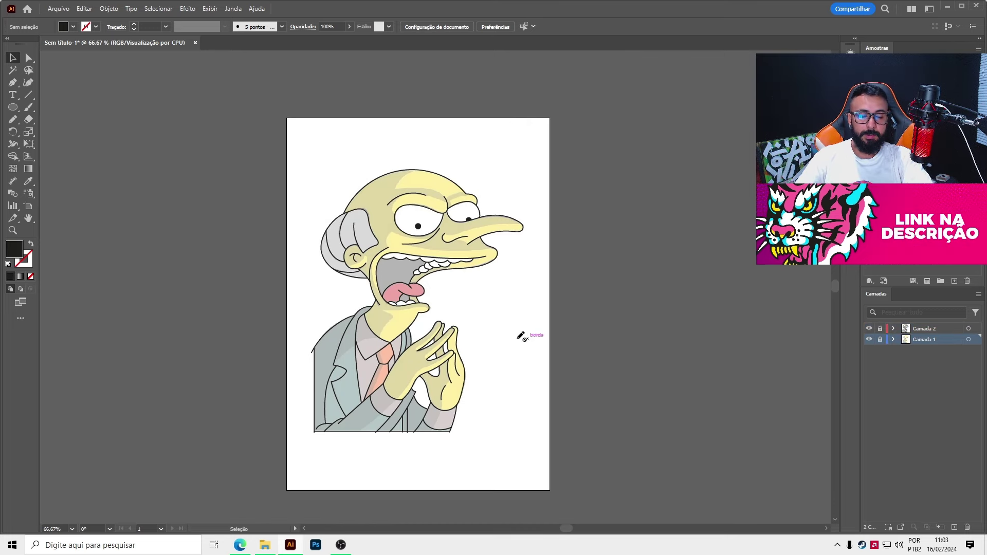
{"action": "key", "text": "alt"}
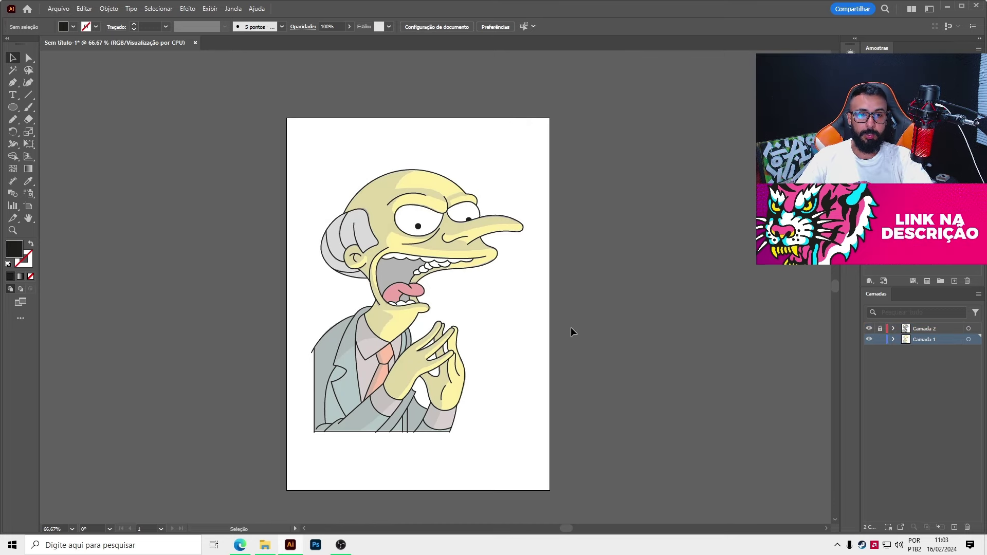
{"action": "left_click", "coordinate": [516, 318]}
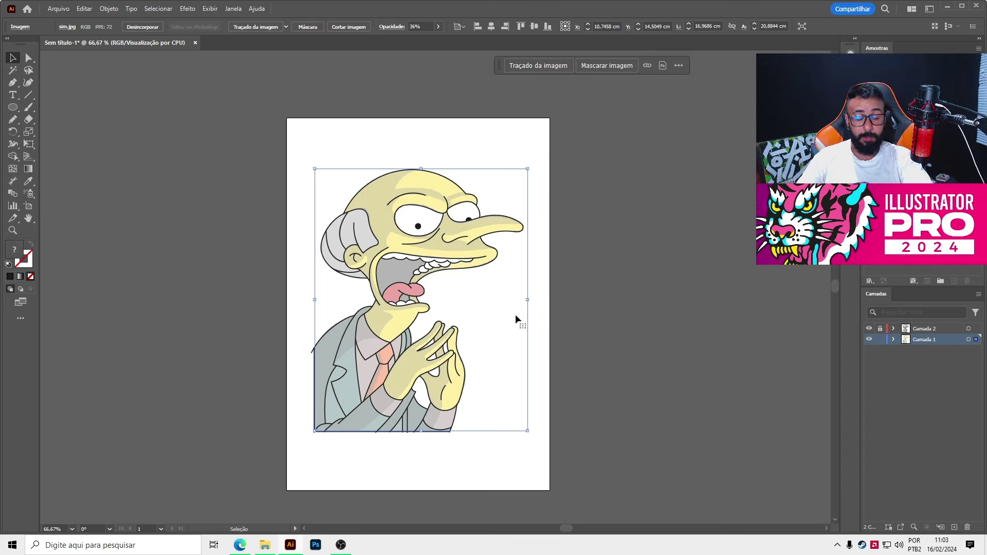
{"action": "mouse_move", "coordinate": [470, 312]}
{"action": "left_mouse_down"}
{"action": "mouse_move", "coordinate": [657, 307]}
{"action": "mouse_move", "coordinate": [726, 288]}
{"action": "left_mouse_up"}
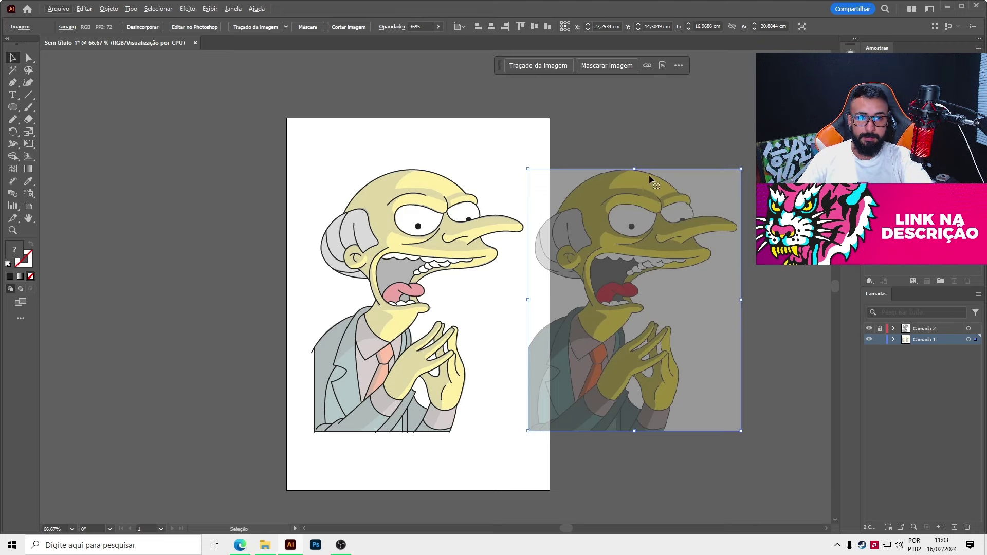
- Check the reference copy's opacity and lock the reference image's layer
{"action": "left_click", "coordinate": [439, 28]}
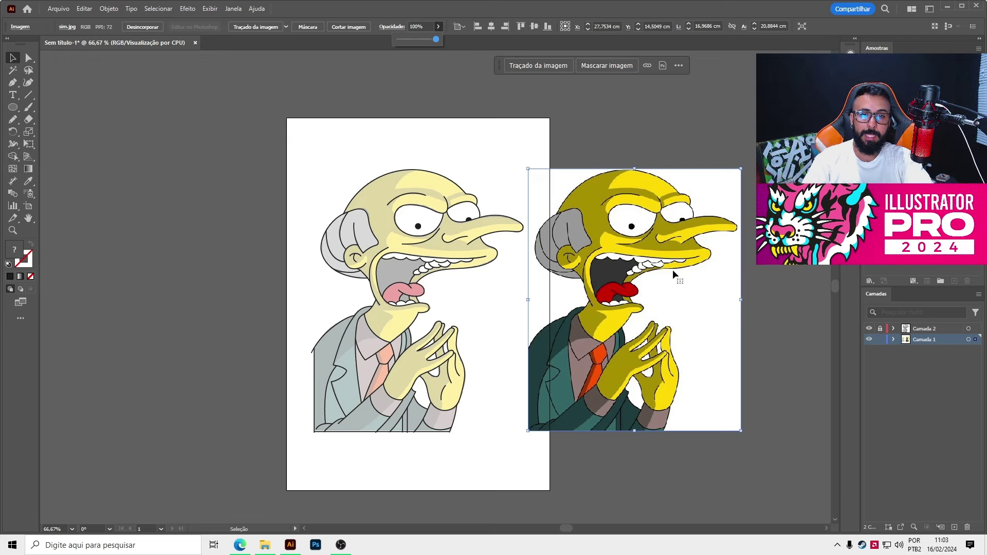
{"action": "scroll", "coordinate": [420, 230], "scroll_direction": "up", "scroll_amount": 1}
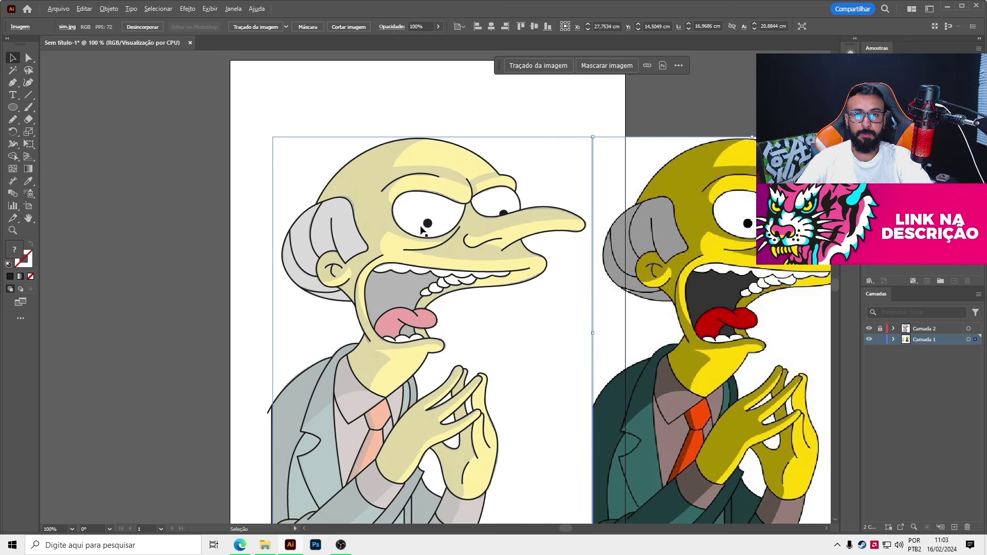
{"action": "scroll", "coordinate": [426, 238], "scroll_direction": "down", "scroll_amount": 1}
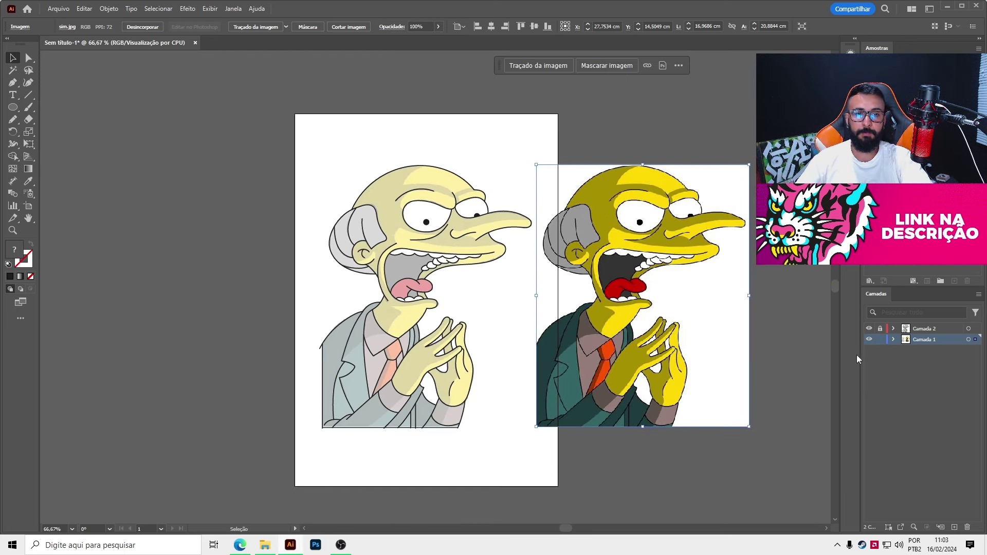
{"action": "scroll", "coordinate": [439, 293], "scroll_direction": "up", "scroll_amount": 1}
{"action": "left_click", "coordinate": [880, 340]}
{"action": "scroll", "coordinate": [706, 286], "scroll_direction": "right", "scroll_amount": 2}
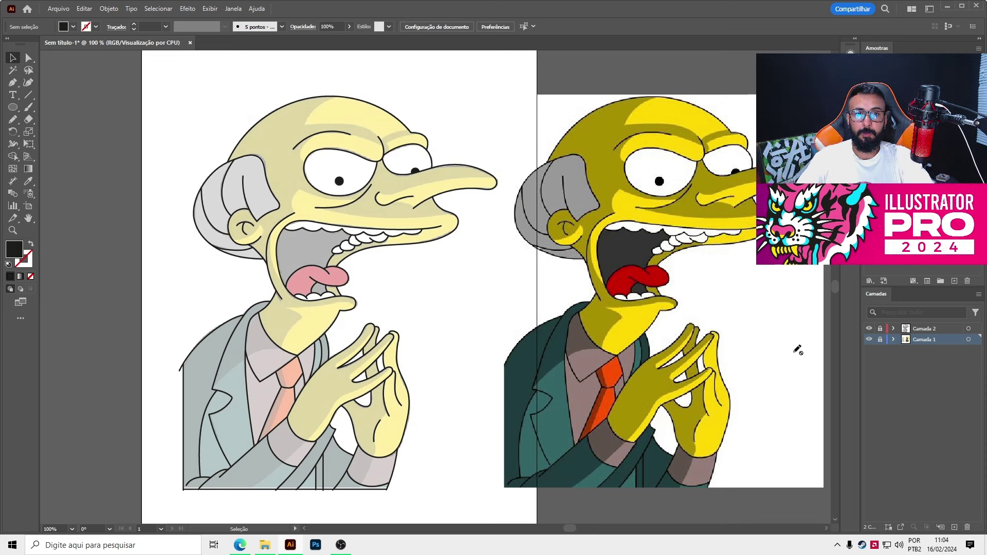
- Rename the line-art layer 'safe', duplicate it as 'safe cópia', and hide the original
{"action": "left_click", "coordinate": [936, 329]}
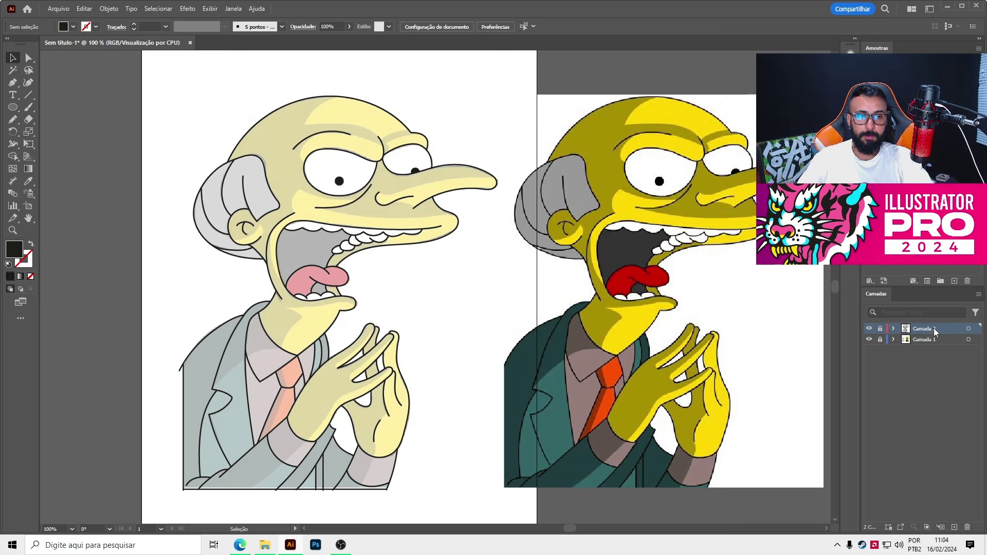
{"action": "left_click", "coordinate": [869, 329]}
{"action": "left_click", "coordinate": [869, 329]}
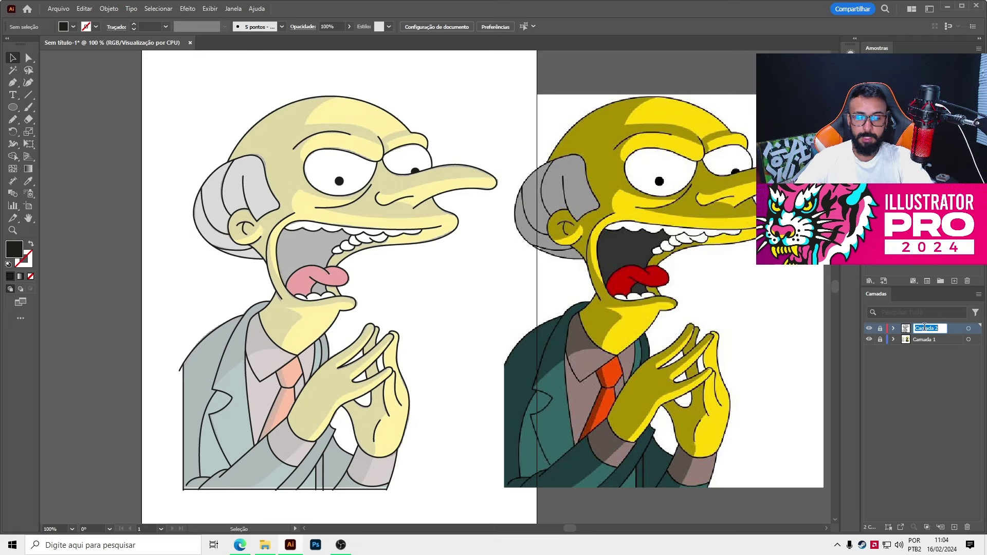
{"action": "double_click", "coordinate": [925, 328]}
{"action": "type", "text": "safe"}
{"action": "key", "text": "Return"}
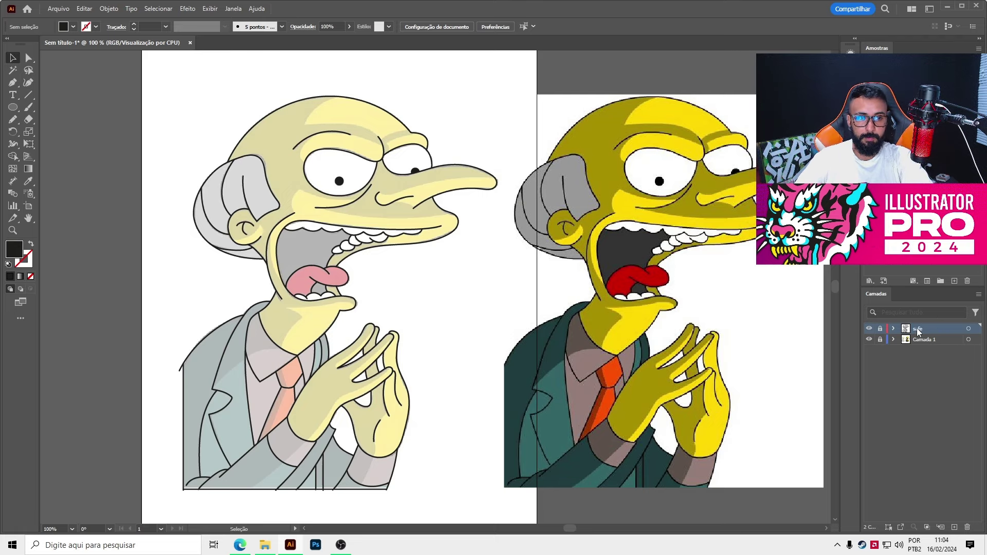
{"action": "left_click_drag", "start_coordinate": [919, 331], "coordinate": [954, 526]}
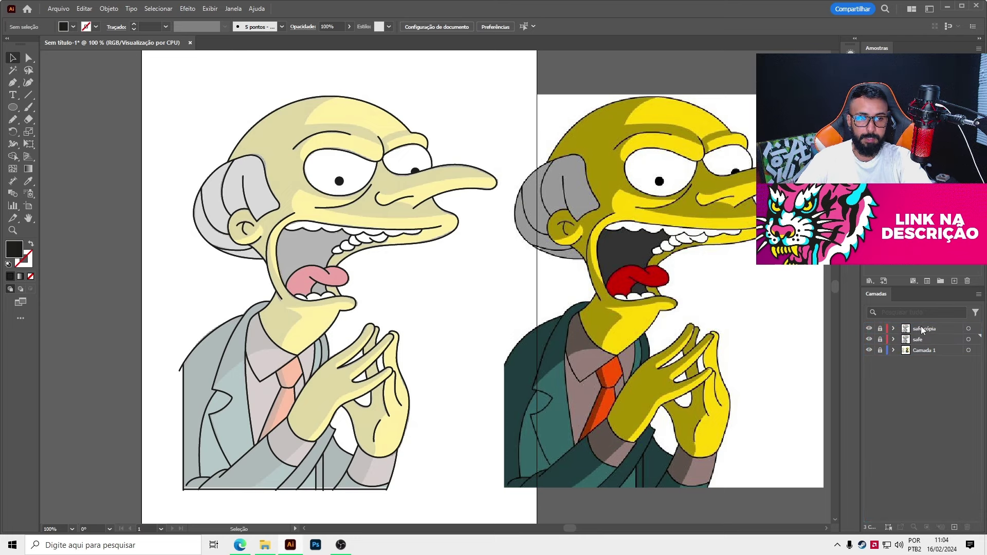
{"action": "left_click", "coordinate": [869, 340]}
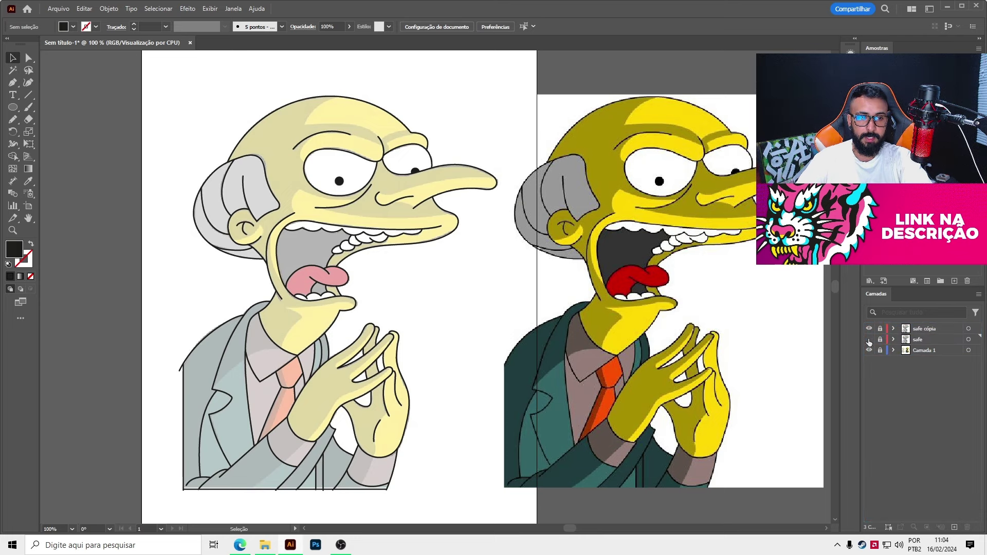
- Target the safe cópia layer to select all its line art
{"action": "left_click", "coordinate": [968, 329]}
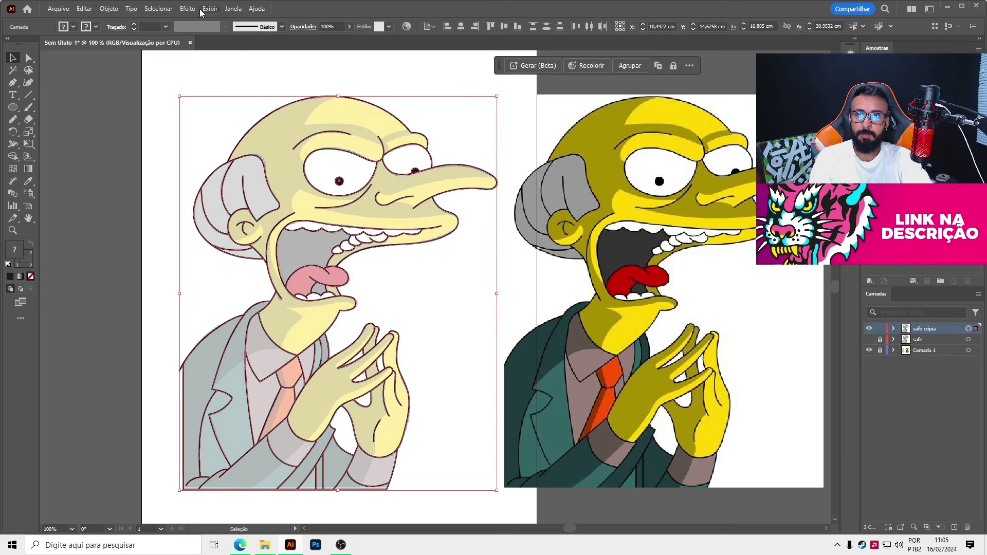
{"action": "left_click", "coordinate": [451, 282]}
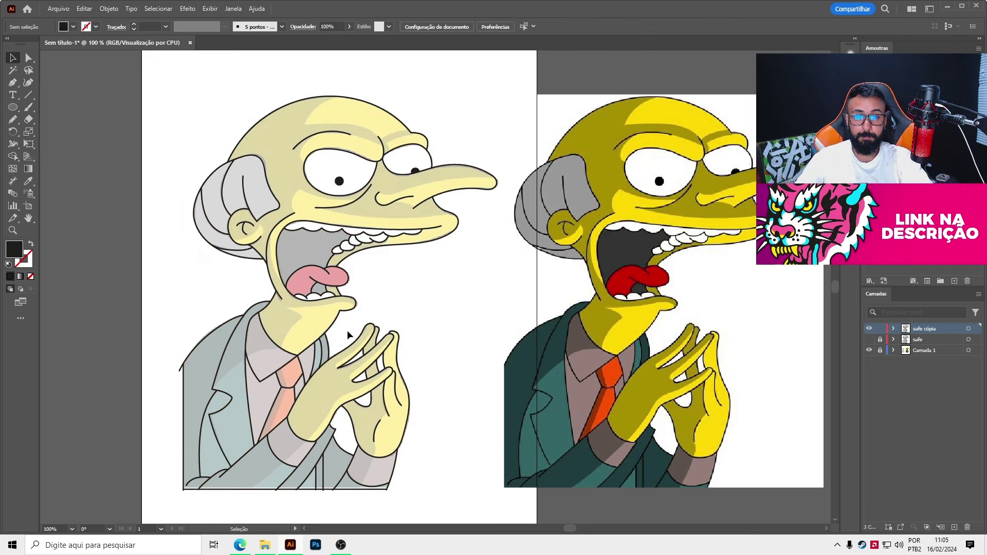
{"action": "scroll", "coordinate": [347, 330], "scroll_direction": "up", "scroll_amount": 3}
{"action": "scroll", "coordinate": [376, 332], "scroll_direction": "down", "scroll_amount": 1}
{"action": "scroll", "coordinate": [393, 325], "scroll_direction": "down", "scroll_amount": 3}
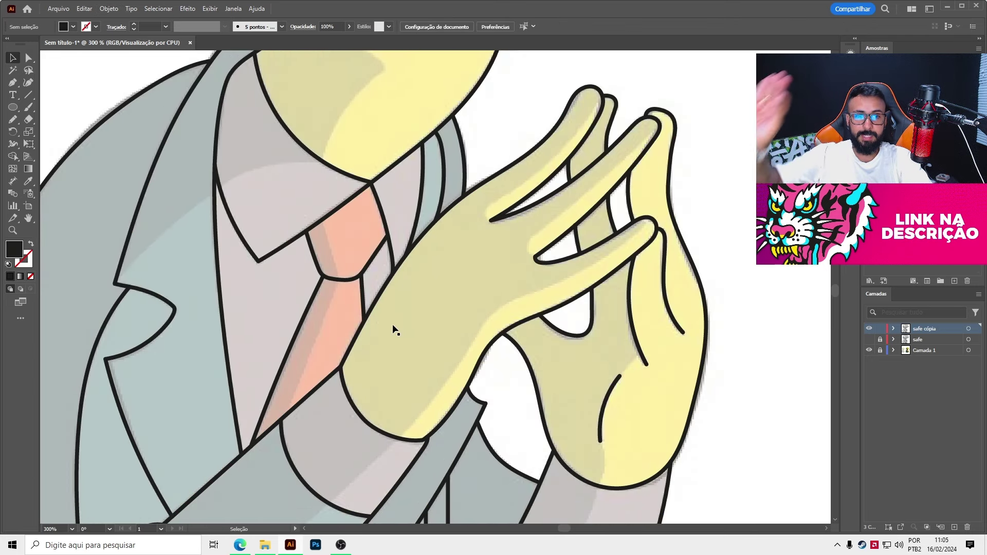
{"action": "scroll", "coordinate": [412, 311], "scroll_direction": "down", "scroll_amount": 1}
{"action": "scroll", "coordinate": [426, 313], "scroll_direction": "down", "scroll_amount": 3}
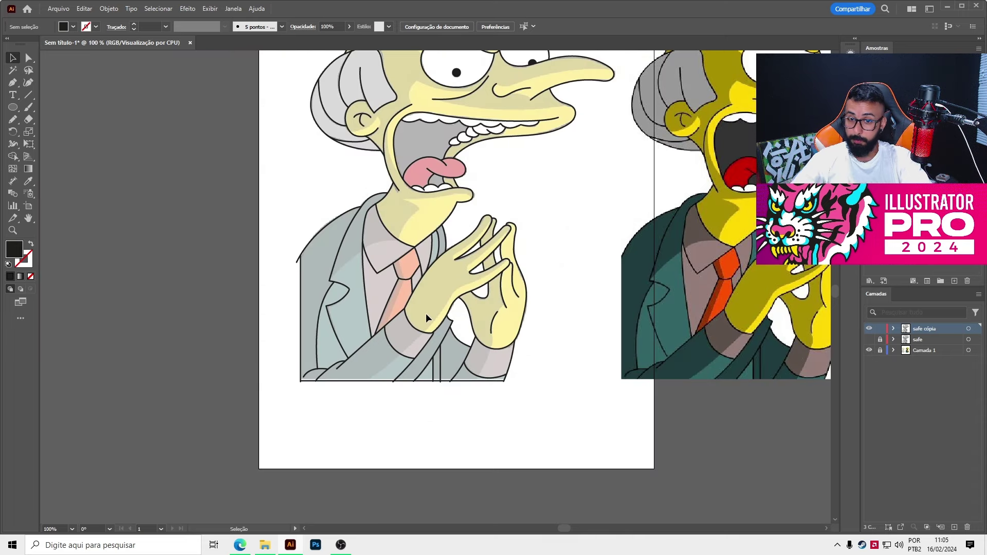
{"action": "scroll", "coordinate": [452, 254], "scroll_direction": "up", "scroll_amount": 1}
{"action": "key", "text": "alt"}
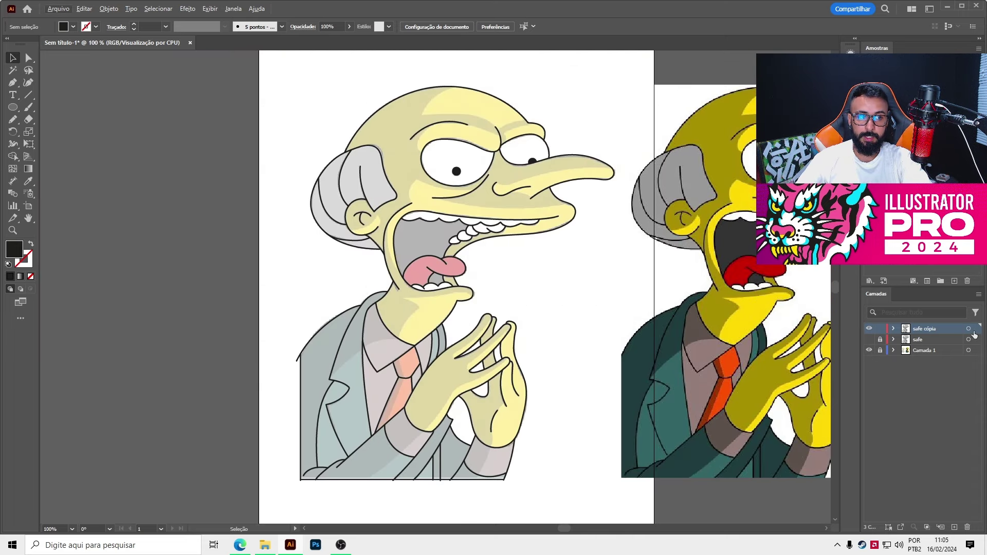
{"action": "left_click", "coordinate": [969, 329]}
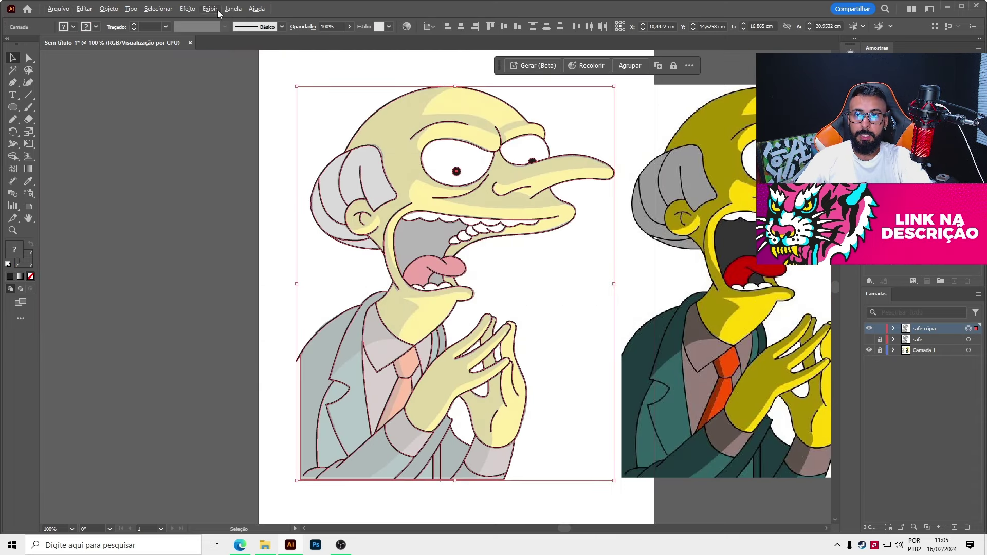
- Convert the strokes with Objeto > Caminho > Contornar traçado and show Pathfinder
{"action": "left_click", "coordinate": [108, 9]}
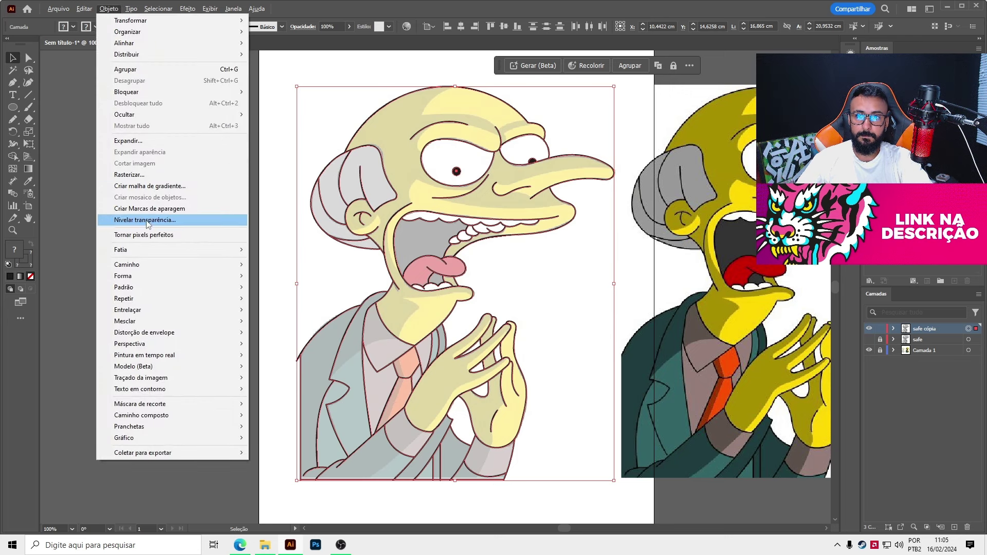
{"action": "mouse_move", "coordinate": [126, 264]}
{"action": "left_click", "coordinate": [289, 289]}
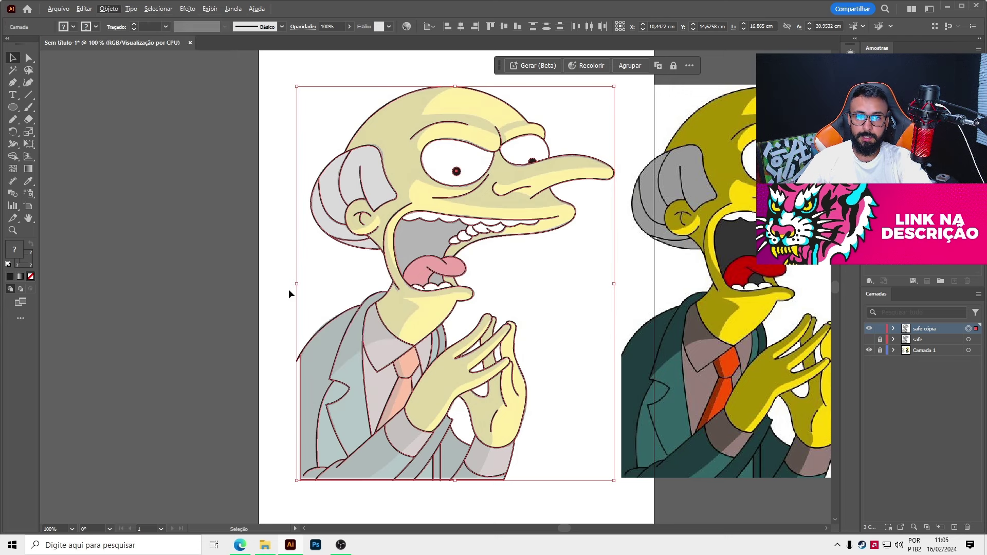
{"action": "scroll", "coordinate": [485, 164], "scroll_direction": "up", "scroll_amount": 2}
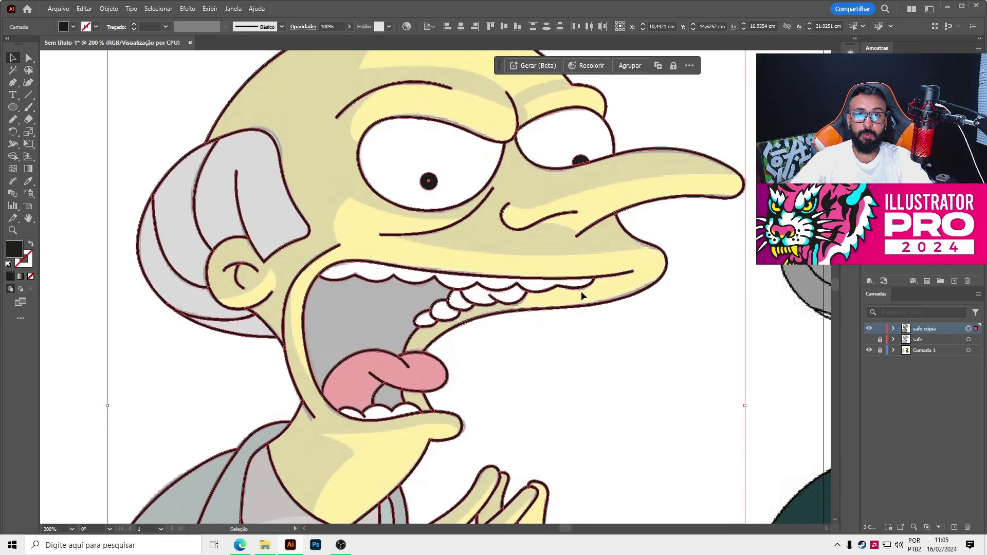
{"action": "scroll", "coordinate": [453, 240], "scroll_direction": "down", "scroll_amount": 1}
{"action": "scroll", "coordinate": [326, 323], "scroll_direction": "down", "scroll_amount": 1}
{"action": "scroll", "coordinate": [247, 231], "scroll_direction": "up", "scroll_amount": 1}
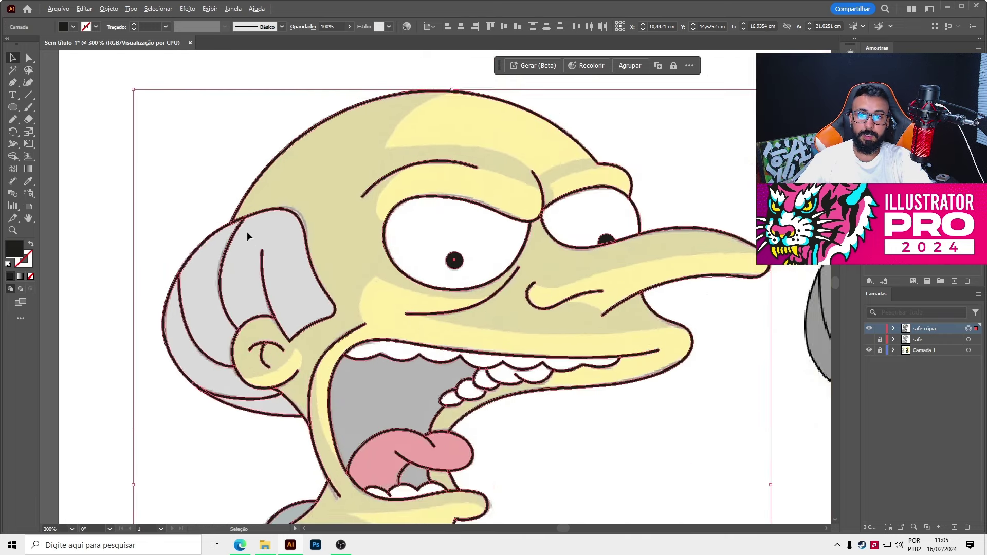
{"action": "scroll", "coordinate": [208, 191], "scroll_direction": "up", "scroll_amount": 3}
{"action": "scroll", "coordinate": [267, 247], "scroll_direction": "down", "scroll_amount": 5}
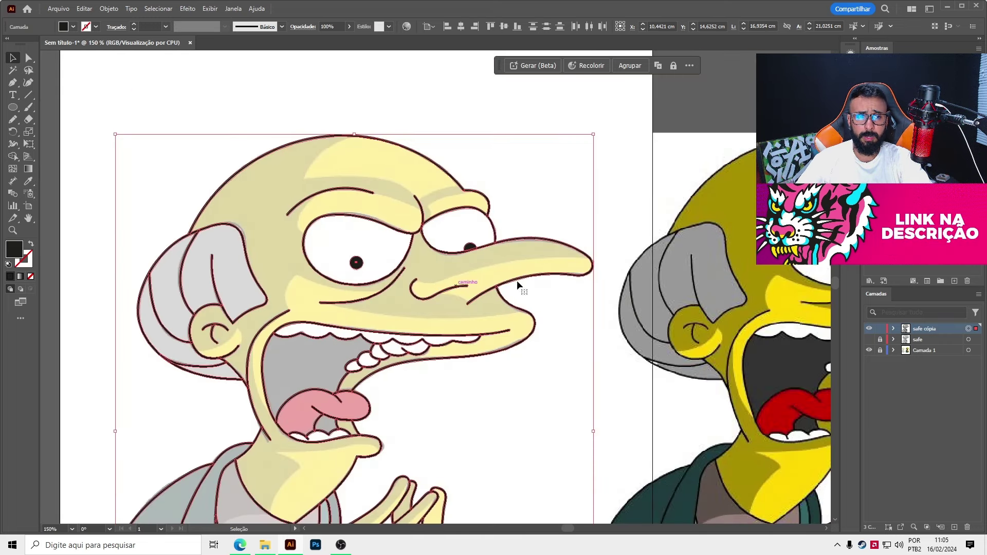
{"action": "key", "text": "ctrl+shift+F9"}
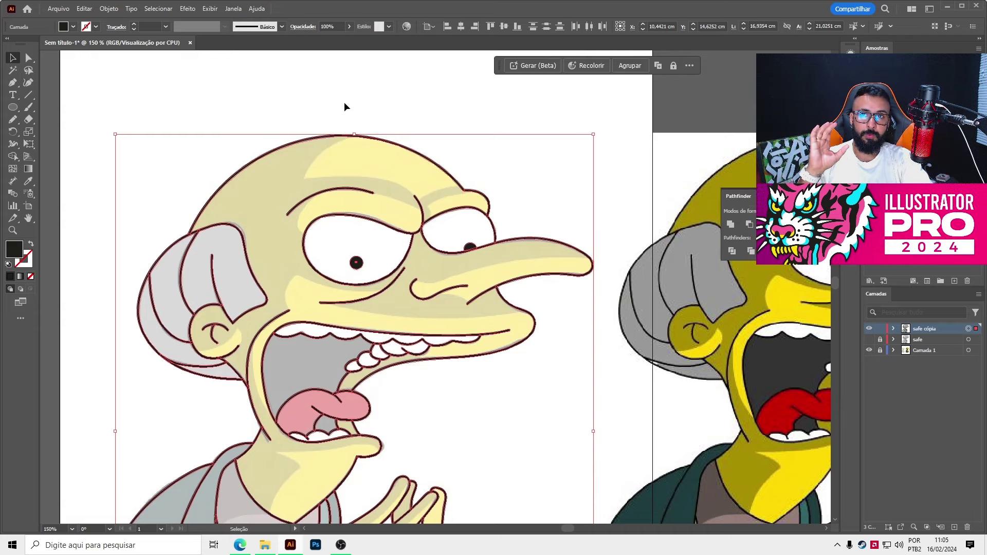
- Show the full Pathfinder panel from the Janela menu
{"action": "left_click", "coordinate": [233, 9]}
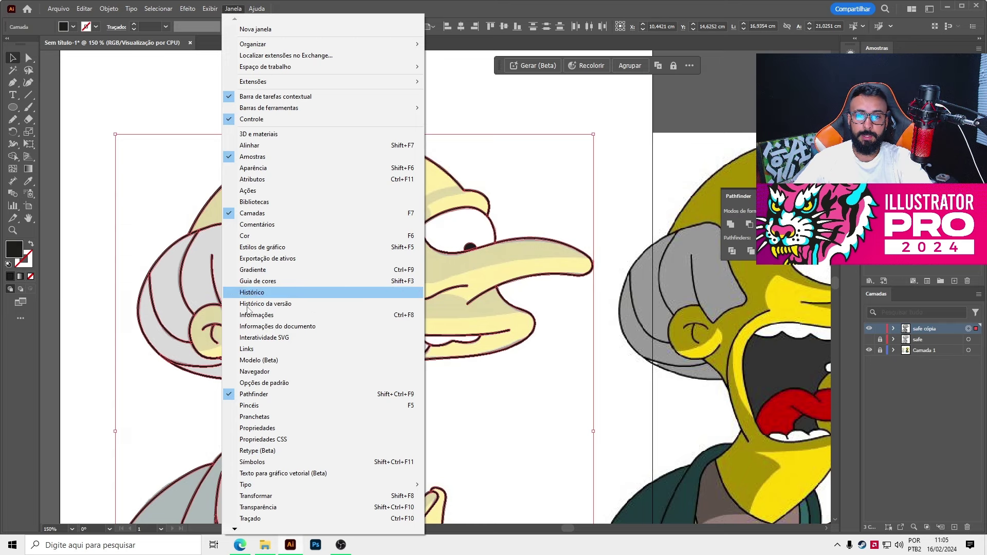
{"action": "left_click", "coordinate": [252, 394]}
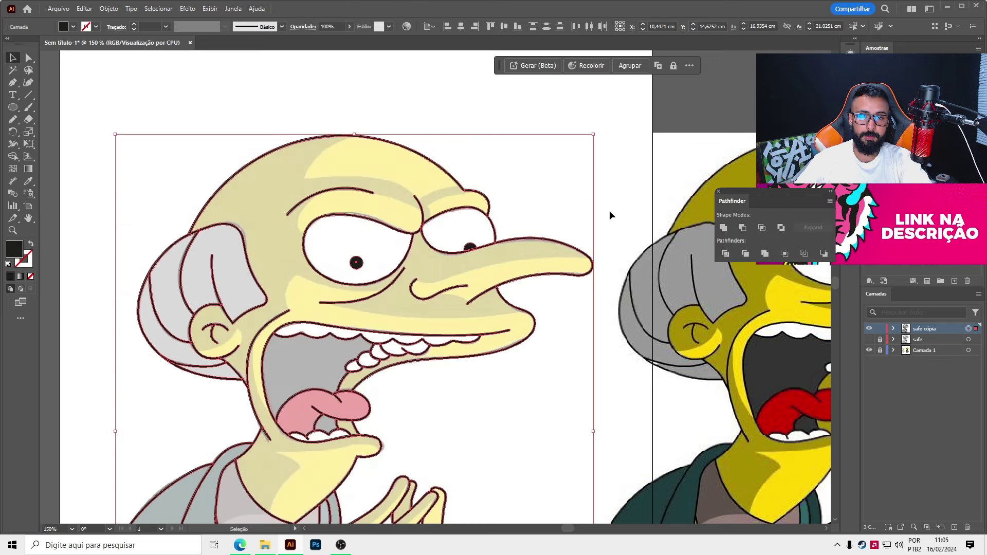
{"action": "scroll", "coordinate": [609, 211], "scroll_direction": "down", "scroll_amount": 3}
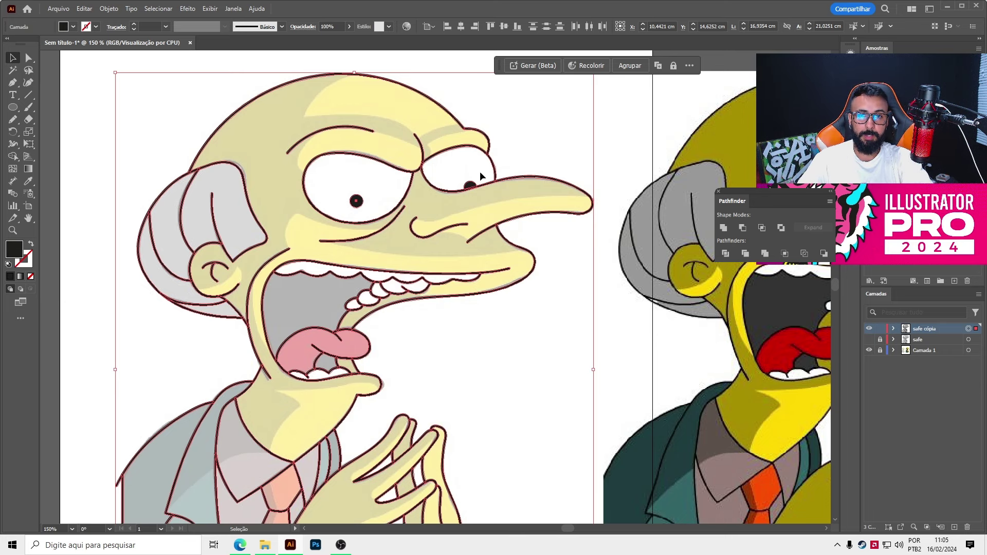
{"action": "scroll", "coordinate": [364, 150], "scroll_direction": "up", "scroll_amount": 2}
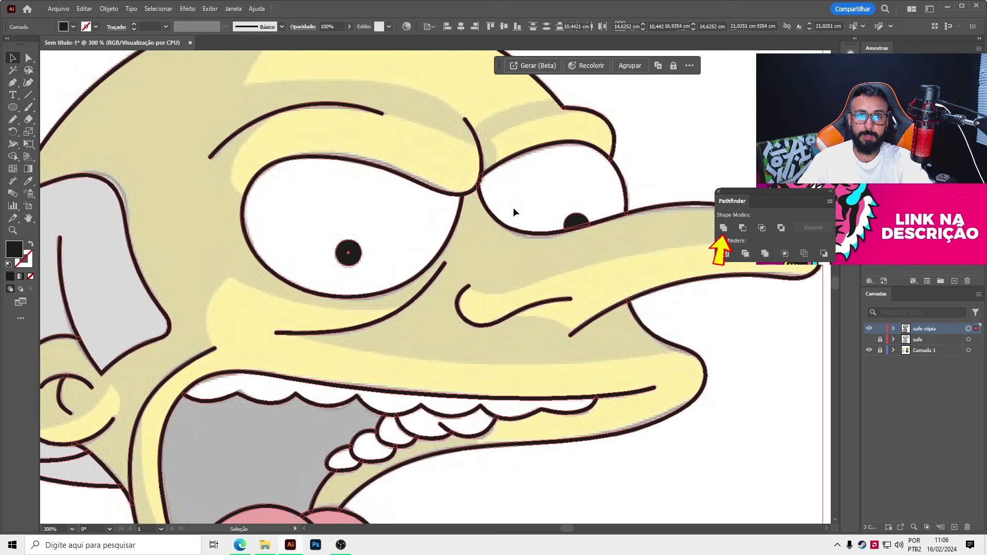
- Group the outlined line art, deselect it, and switch to the Rectangle tool
{"action": "key", "text": "ctrl+g"}
{"action": "scroll", "coordinate": [505, 178], "scroll_direction": "down", "scroll_amount": 2}
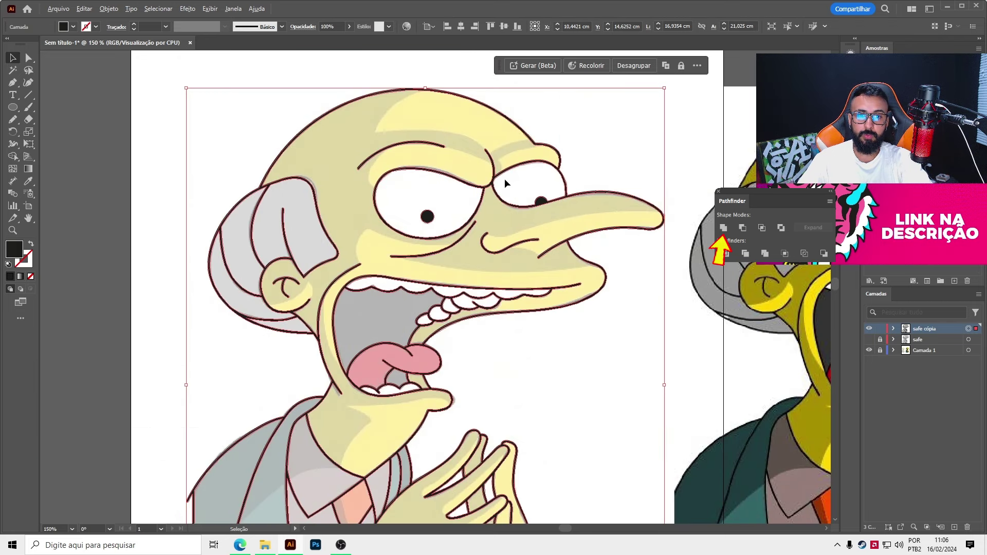
{"action": "left_click", "coordinate": [599, 388]}
{"action": "scroll", "coordinate": [599, 388], "scroll_direction": "down", "scroll_amount": 3}
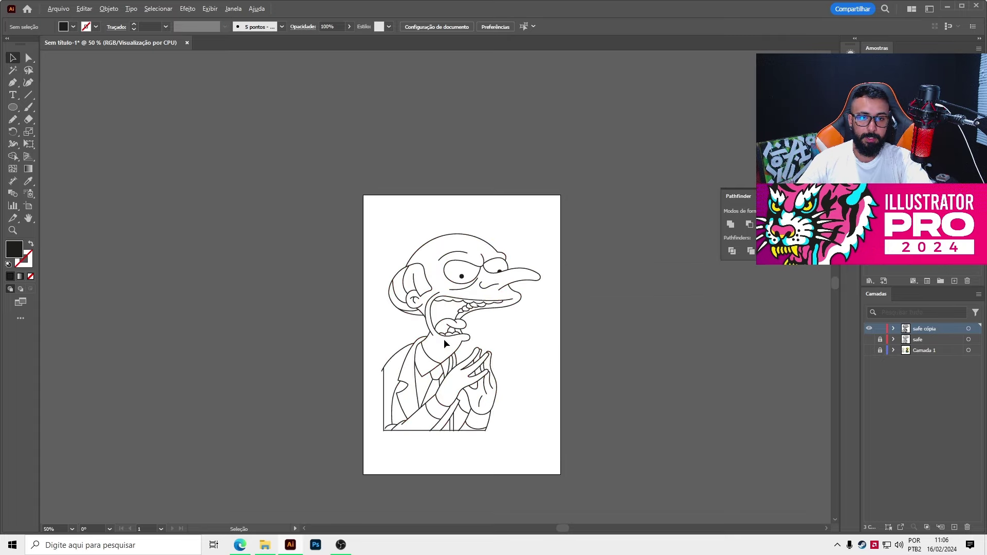
{"action": "scroll", "coordinate": [443, 339], "scroll_direction": "up", "scroll_amount": 1}
{"action": "scroll", "coordinate": [492, 454], "scroll_direction": "up", "scroll_amount": 1}
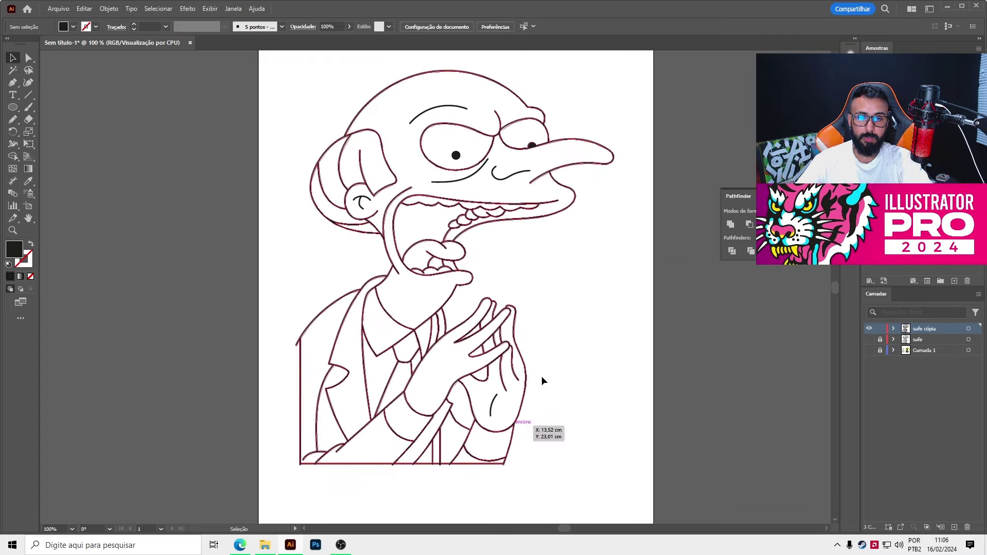
{"action": "scroll", "coordinate": [356, 343], "scroll_direction": "down", "scroll_amount": 1}
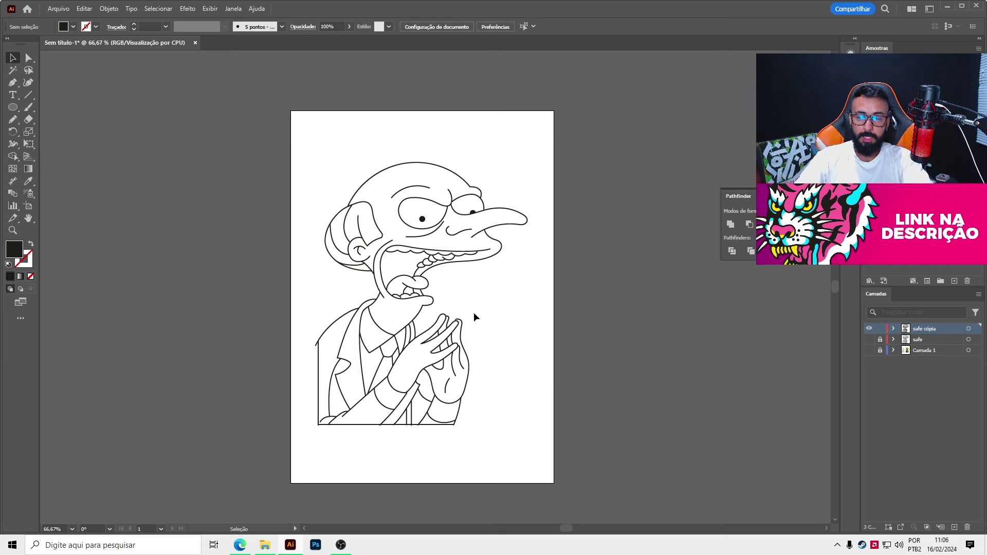
{"action": "left_click", "coordinate": [13, 107]}
{"action": "left_click", "coordinate": [78, 112]}
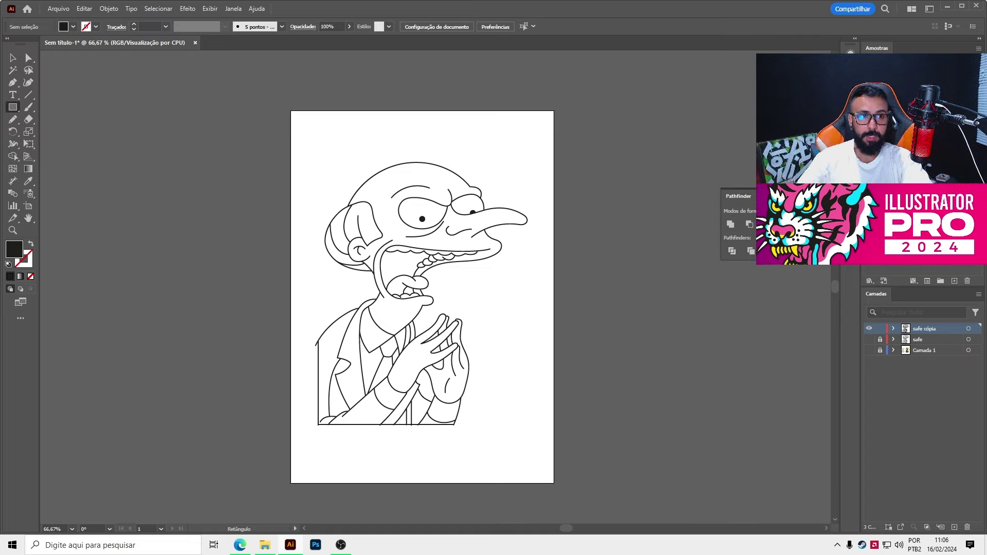
- Draw a yellow rectangle over the drawing and move the line art above it
{"action": "left_click", "coordinate": [905, 65]}
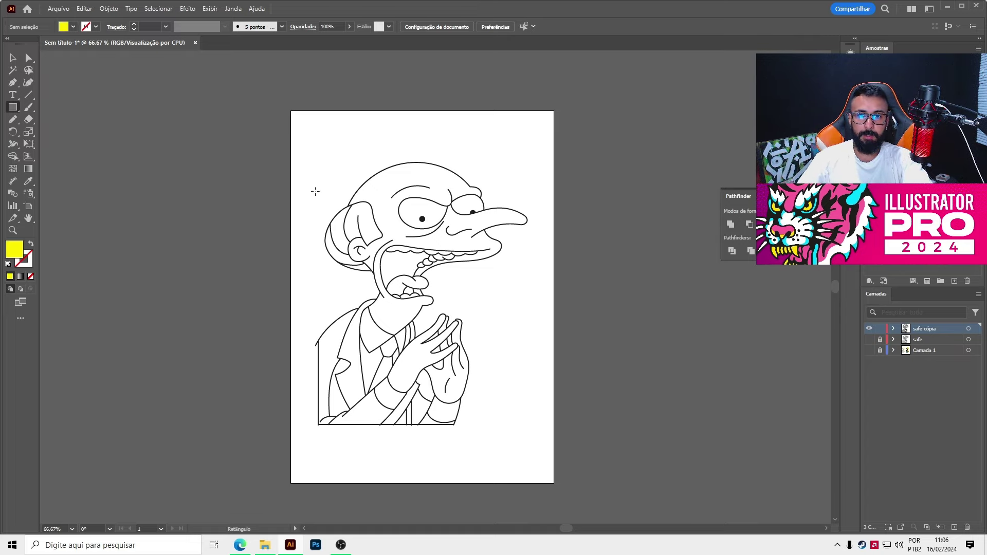
{"action": "left_click_drag", "start_coordinate": [303, 140], "coordinate": [533, 438]}
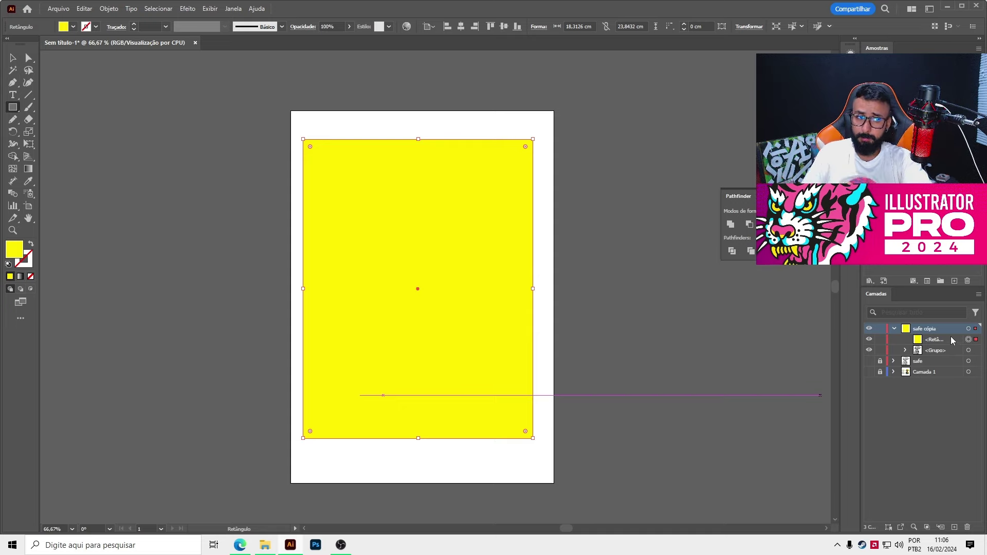
{"action": "left_click", "coordinate": [938, 351]}
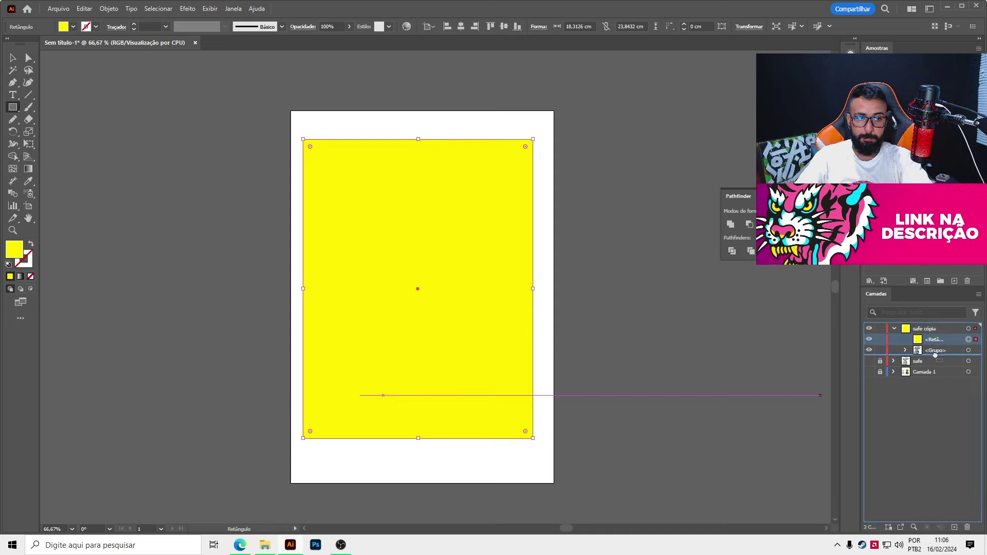
{"action": "left_click_drag", "start_coordinate": [937, 351], "coordinate": [931, 335]}
{"action": "left_click", "coordinate": [895, 329]}
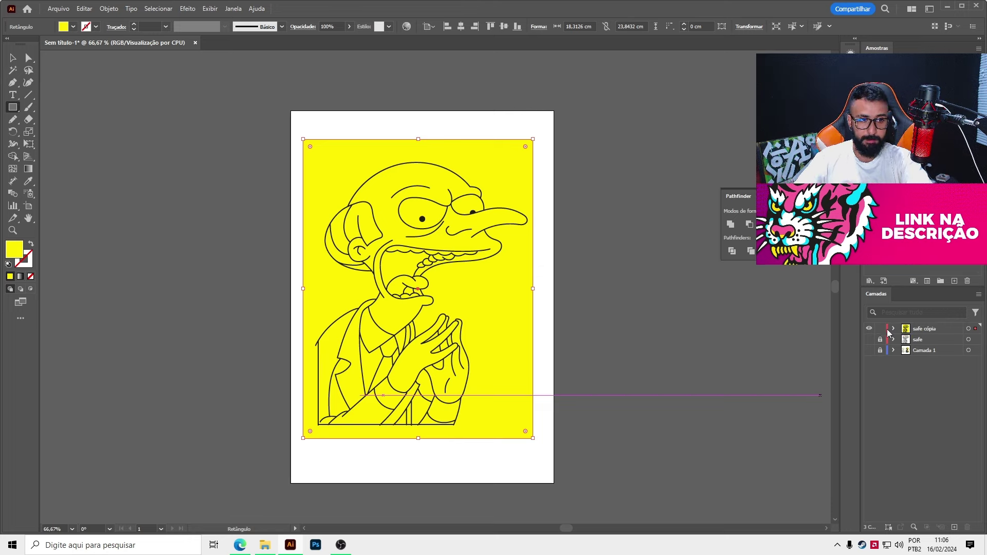
{"action": "left_click", "coordinate": [895, 329]}
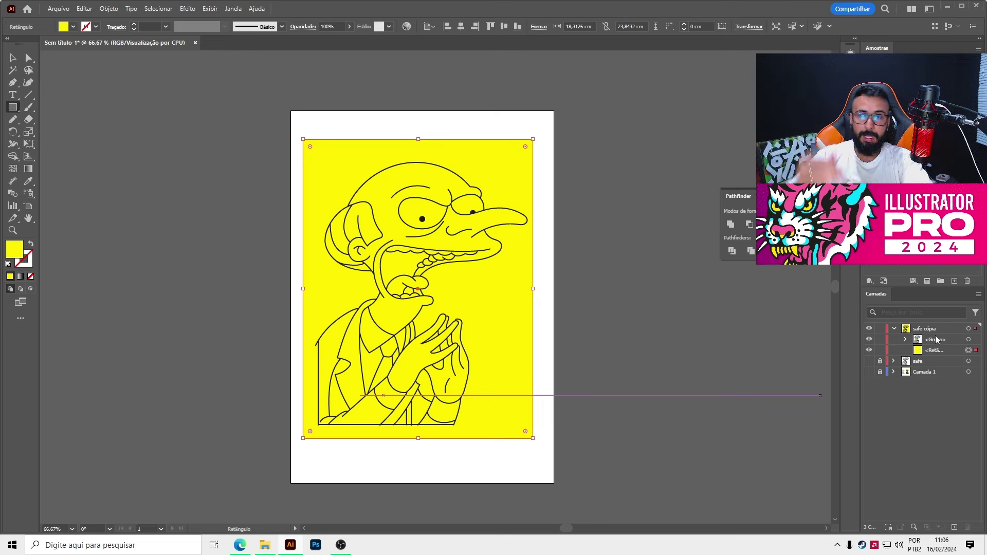
- Select the line art and yellow rectangle together and apply Pathfinder Divide
{"action": "key", "text": "ctrl+shift+a"}
{"action": "left_click", "coordinate": [13, 58]}
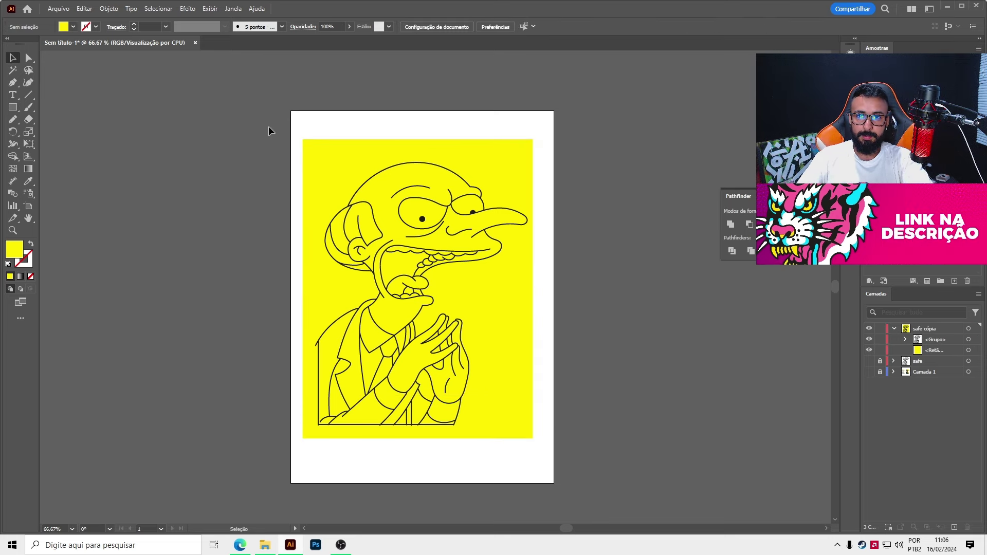
{"action": "left_click_drag", "start_coordinate": [304, 181], "coordinate": [584, 459]}
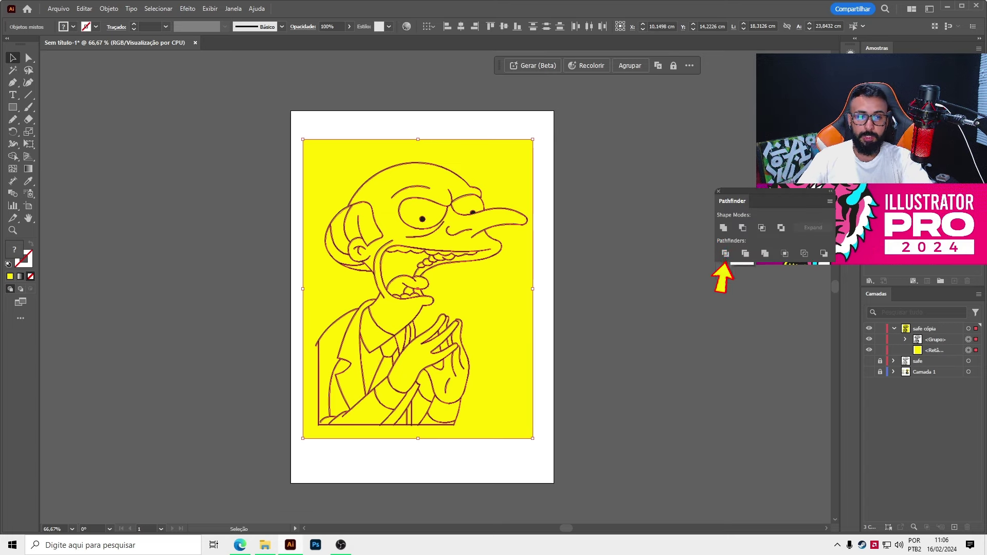
{"action": "left_click", "coordinate": [732, 251]}
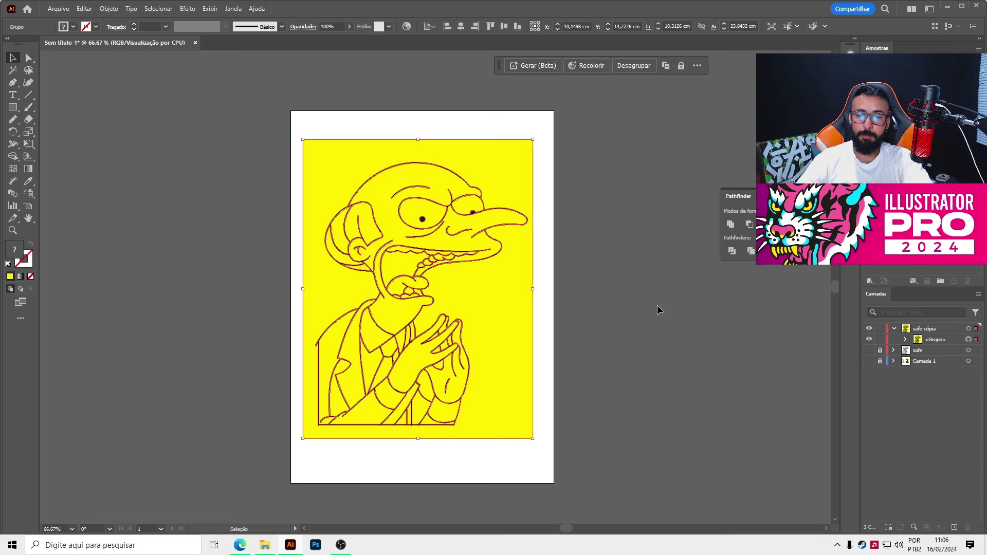
- Ungroup the divided pieces and remove the yellow background and the fill between the fingers
{"action": "scroll", "coordinate": [563, 301], "scroll_direction": "up", "scroll_amount": 1}
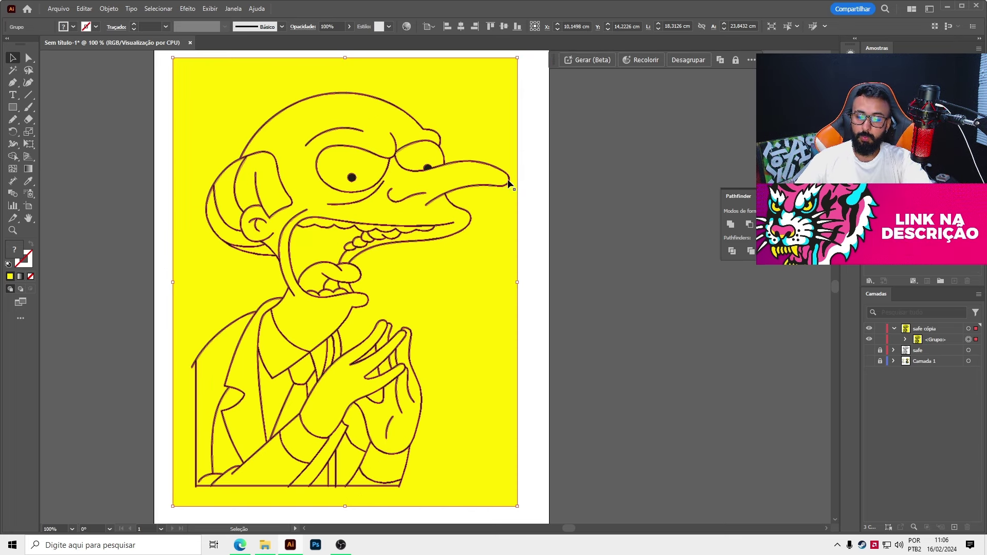
{"action": "key", "text": "ctrl+shift+g"}
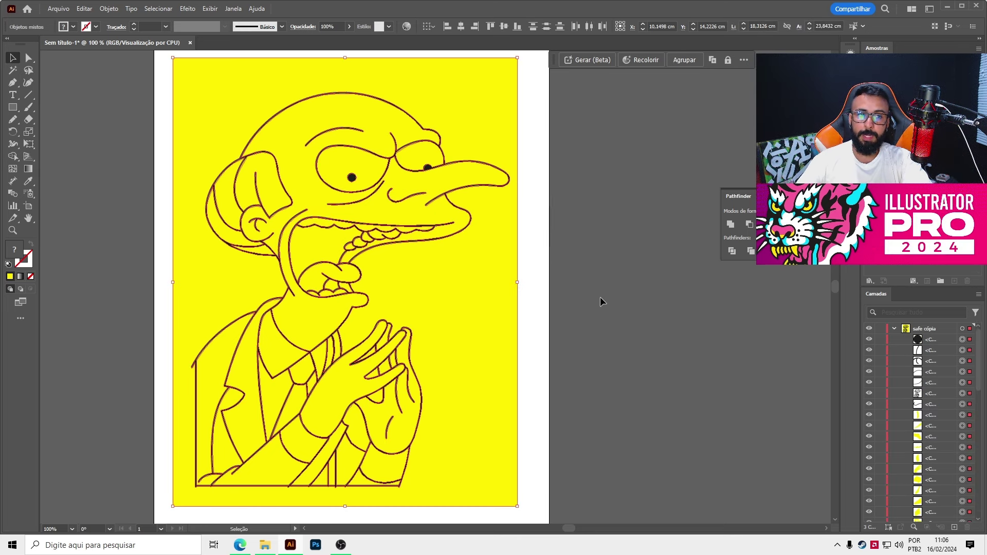
{"action": "key", "text": "ctrl+8"}
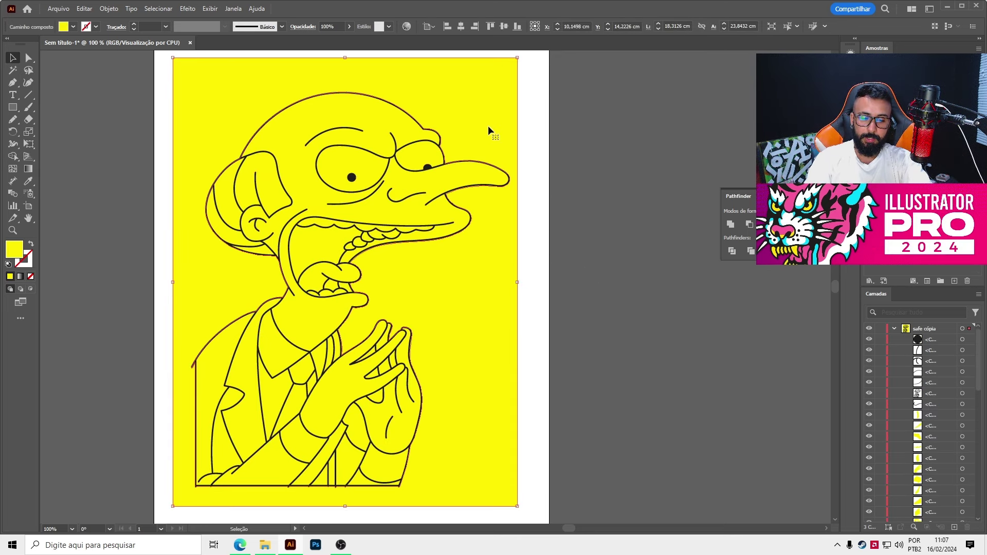
{"action": "key", "text": "ctrl+z"}
{"action": "scroll", "coordinate": [382, 426], "scroll_direction": "up", "scroll_amount": 2}
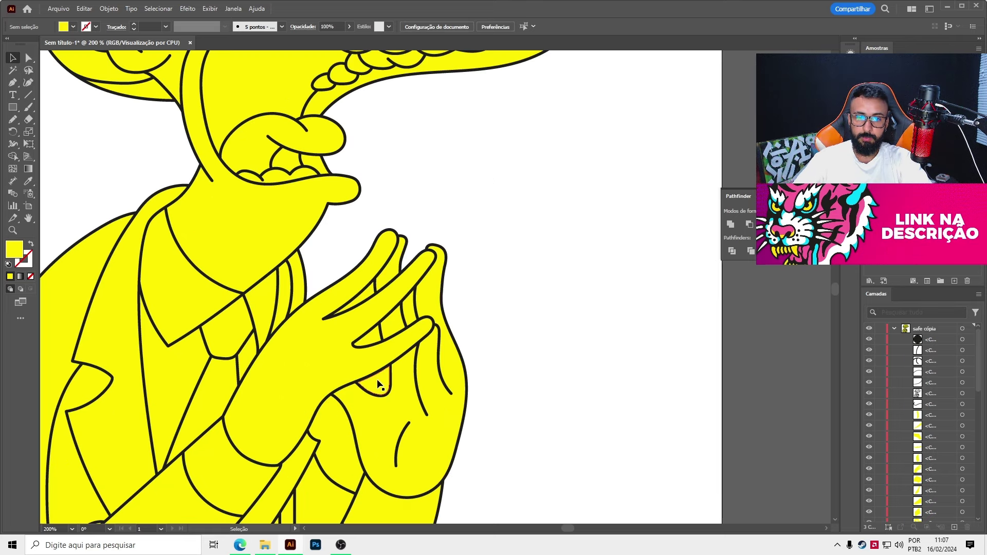
{"action": "left_click", "coordinate": [368, 297]}
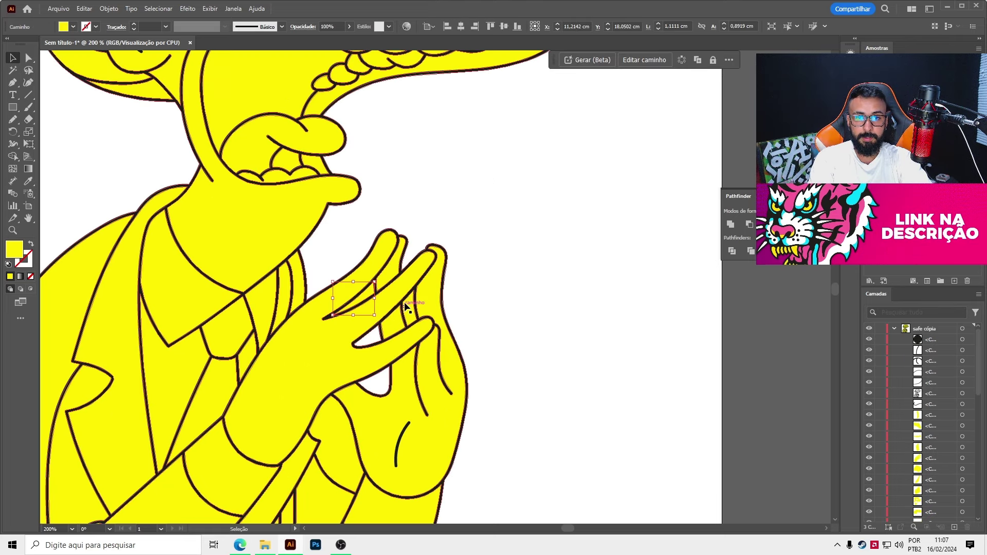
{"action": "scroll", "coordinate": [419, 353], "scroll_direction": "down", "scroll_amount": 3}
{"action": "left_click", "coordinate": [482, 297]}
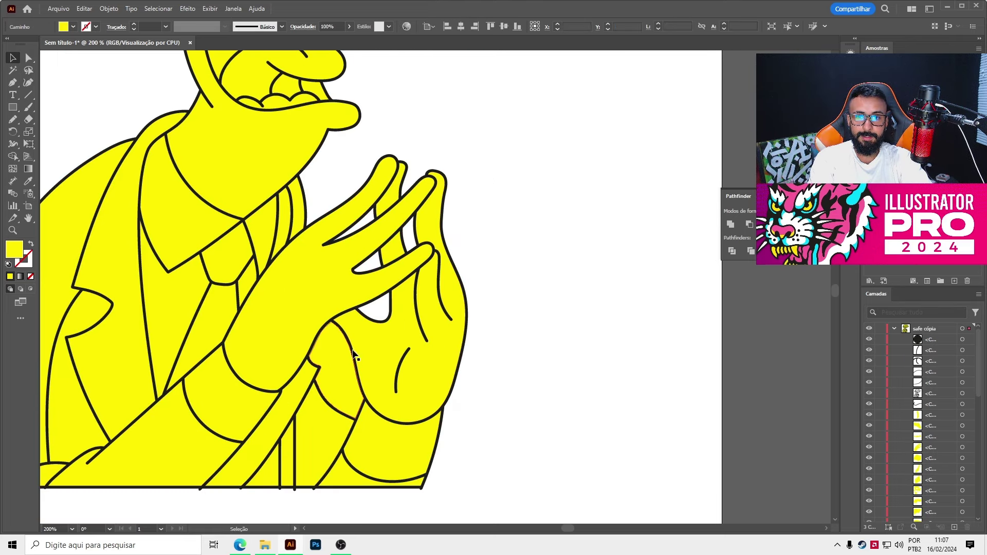
{"action": "key", "text": "ctrl+0"}
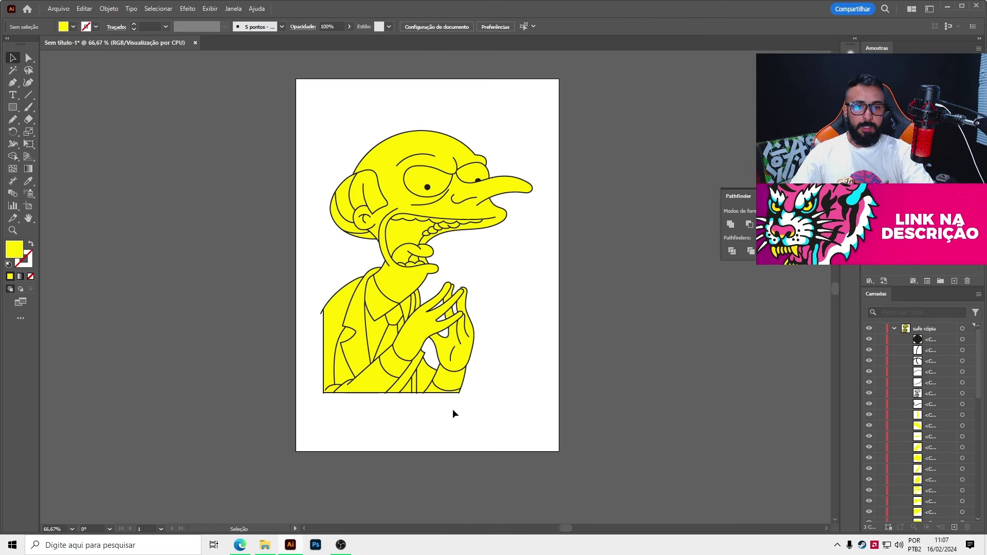
- Delete all dark outline shapes with Select Similar, leaving only the yellow fills
{"action": "scroll", "coordinate": [469, 294], "scroll_direction": "up", "scroll_amount": 1, "text": "alt"}
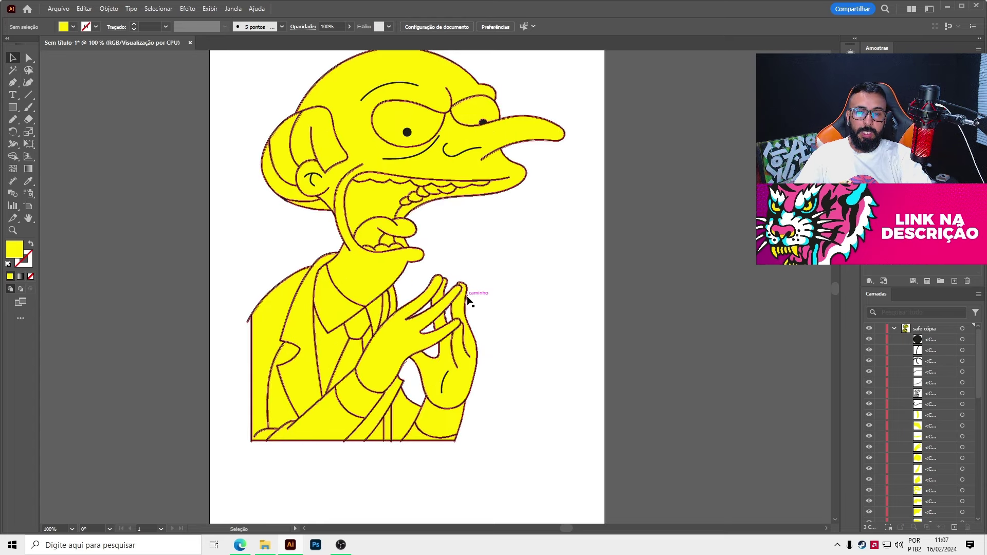
{"action": "scroll", "coordinate": [551, 289], "scroll_direction": "up", "scroll_amount": 1}
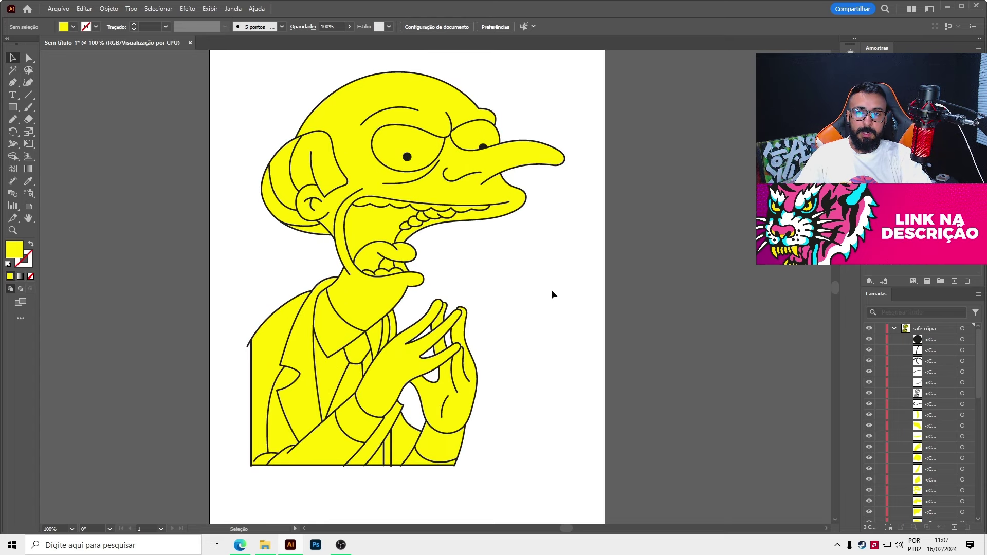
{"action": "left_click", "coordinate": [14, 71]}
{"action": "scroll", "coordinate": [407, 157], "scroll_direction": "up", "scroll_amount": 3, "text": "alt"}
{"action": "scroll", "coordinate": [411, 164], "scroll_direction": "down", "scroll_amount": 1, "text": "alt"}
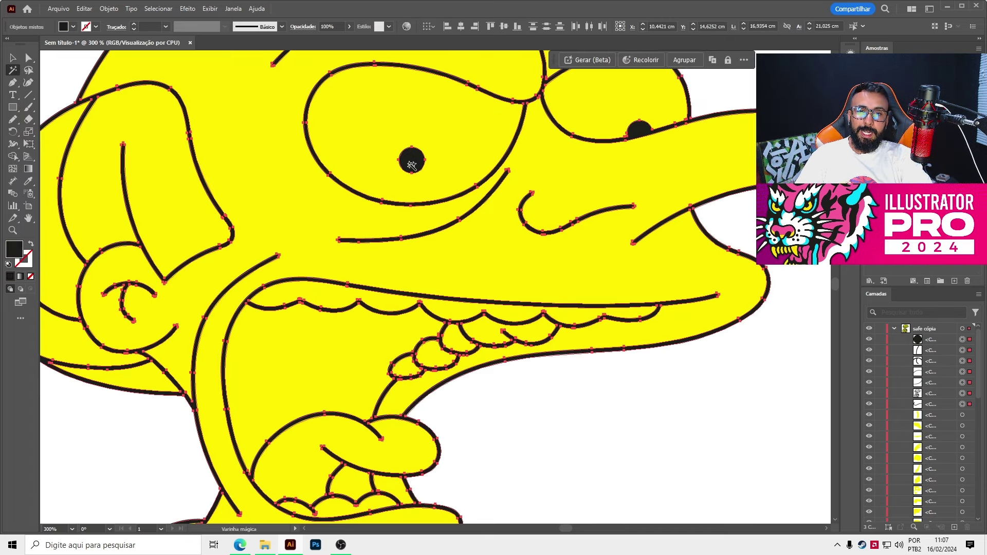
{"action": "scroll", "coordinate": [410, 165], "scroll_direction": "down", "scroll_amount": 1, "text": "alt"}
{"action": "left_click", "coordinate": [408, 220]}
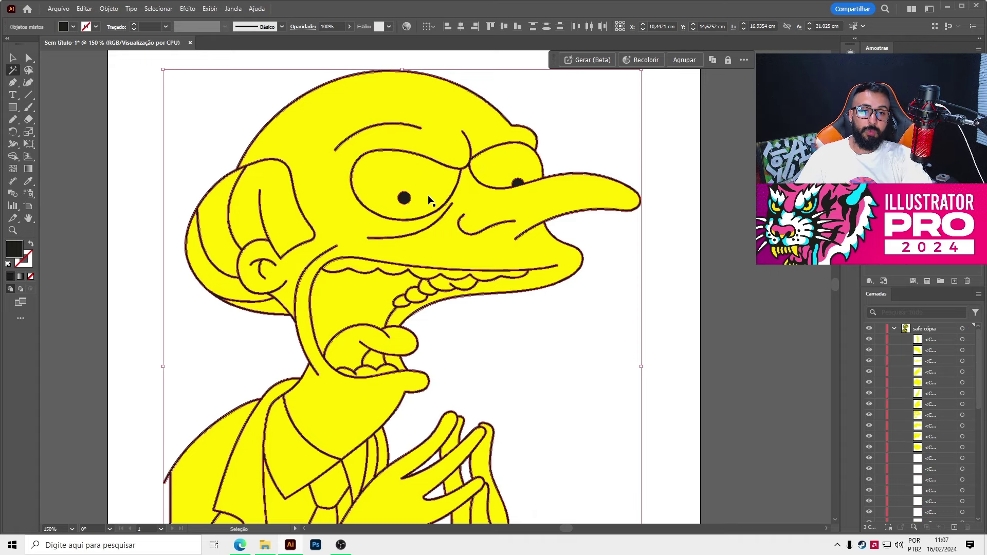
{"action": "key", "text": "Delete"}
{"action": "scroll", "coordinate": [470, 265], "scroll_direction": "down", "scroll_amount": 1, "text": "alt"}
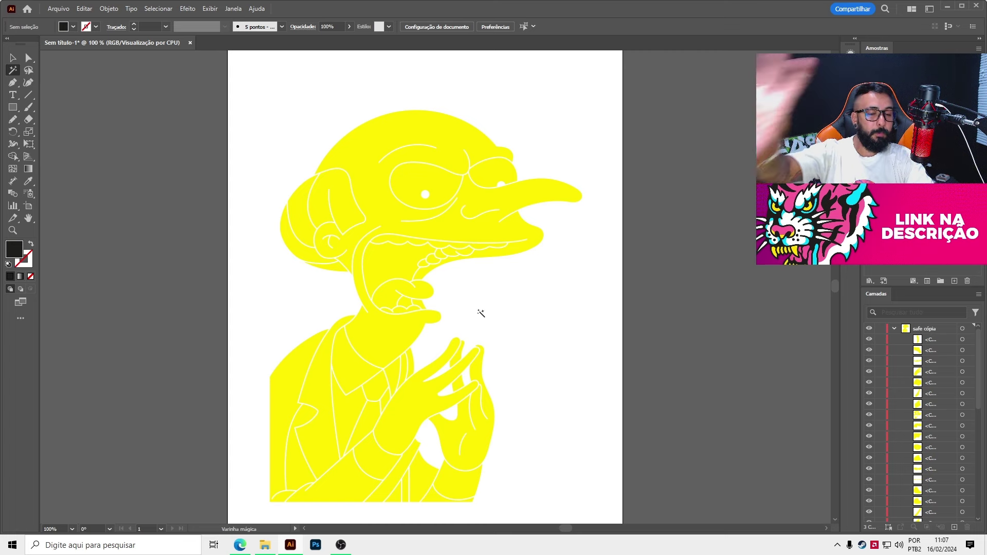
{"action": "left_click", "coordinate": [452, 202]}
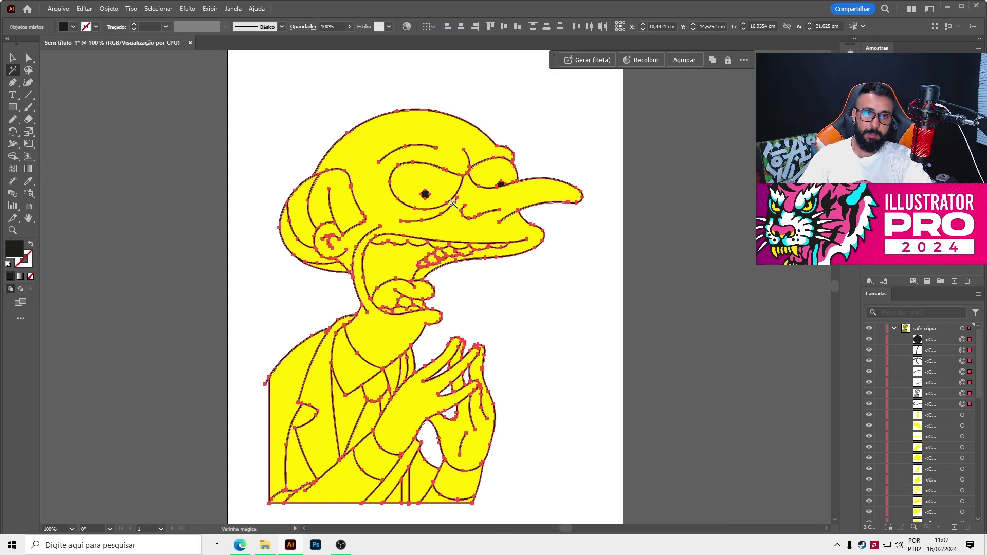
{"action": "scroll", "coordinate": [421, 238], "scroll_direction": "up", "scroll_amount": 1}
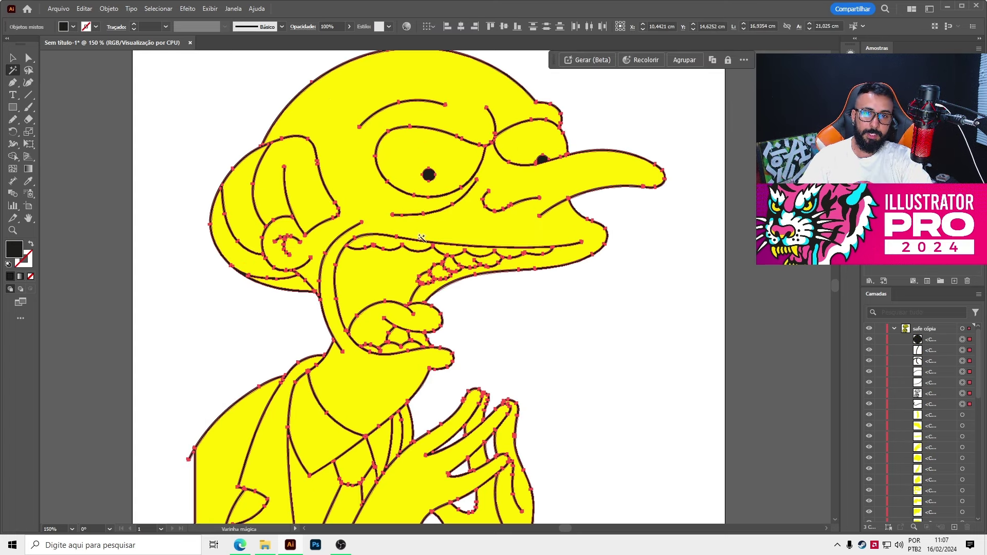
{"action": "key", "text": "Delete"}
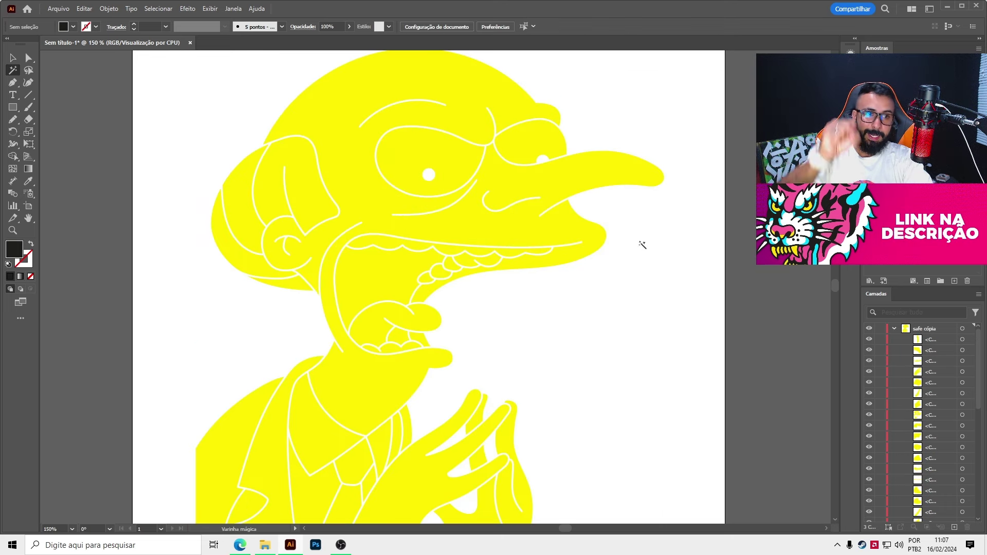
- Rename the safe cópia layer to 'cor amarela'
{"action": "left_click", "coordinate": [894, 328]}
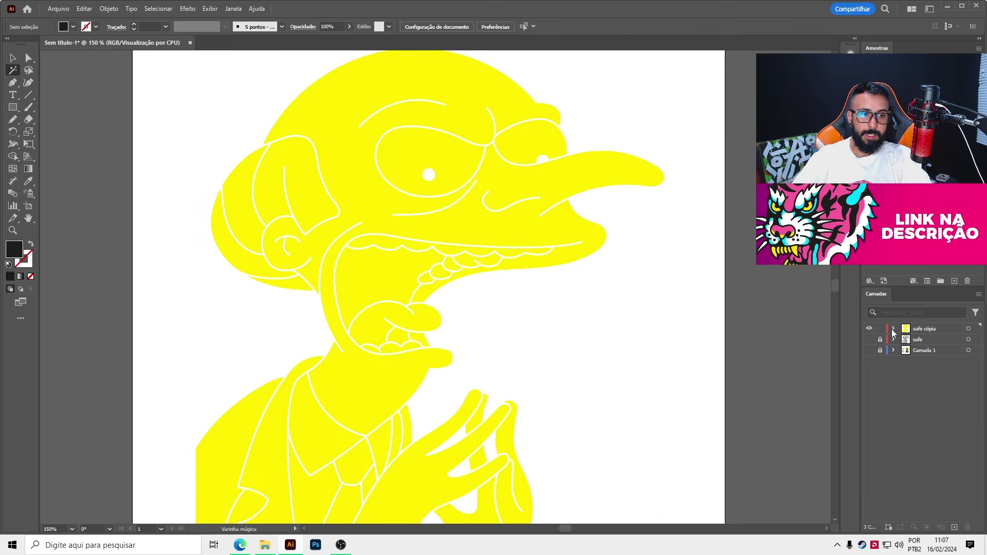
{"action": "left_click", "coordinate": [892, 329]}
{"action": "double_click", "coordinate": [926, 328]}
{"action": "type", "text": "cor amarela"}
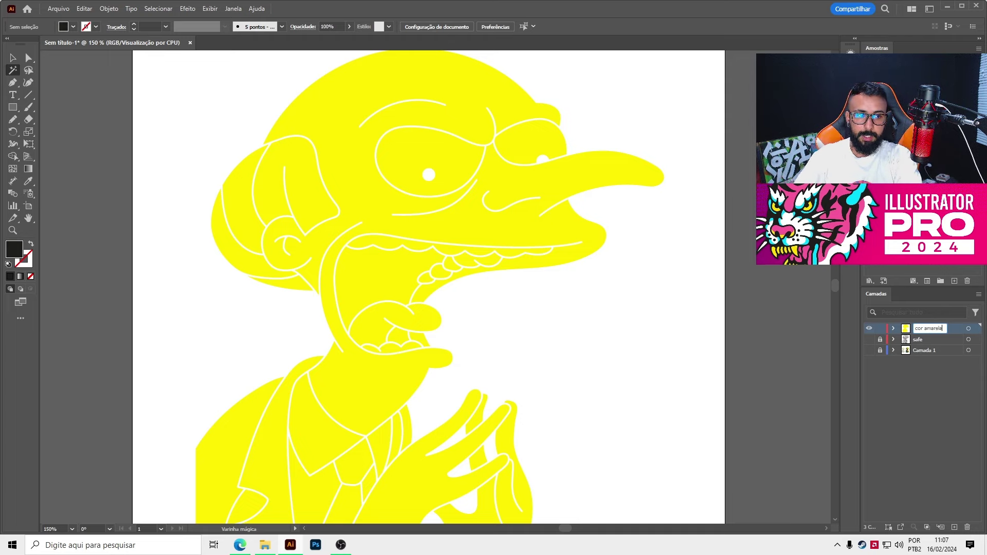
{"action": "key", "text": "Return"}
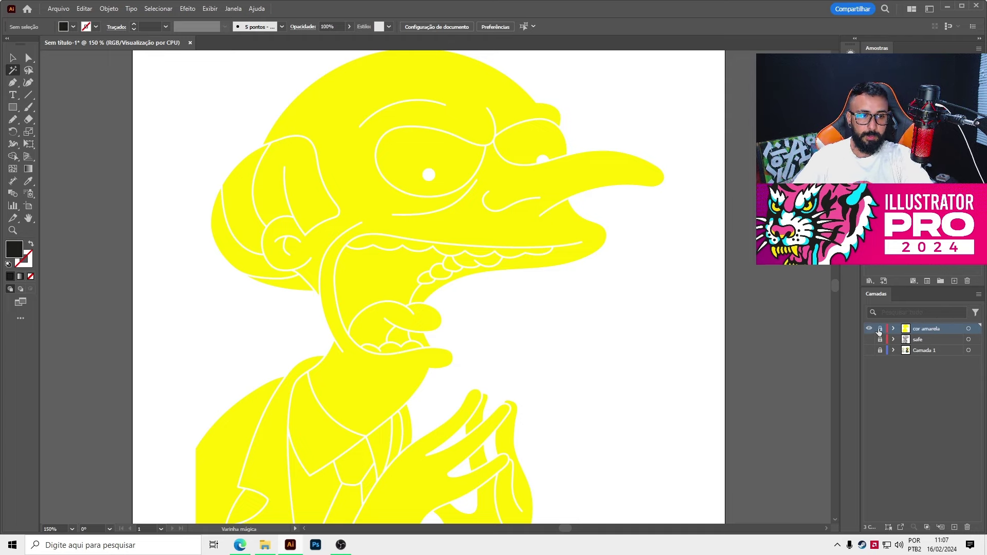
- Paste the line art in place on a new locked layer named 'cor preta' and toggle its visibility
{"action": "left_click", "coordinate": [955, 528]}
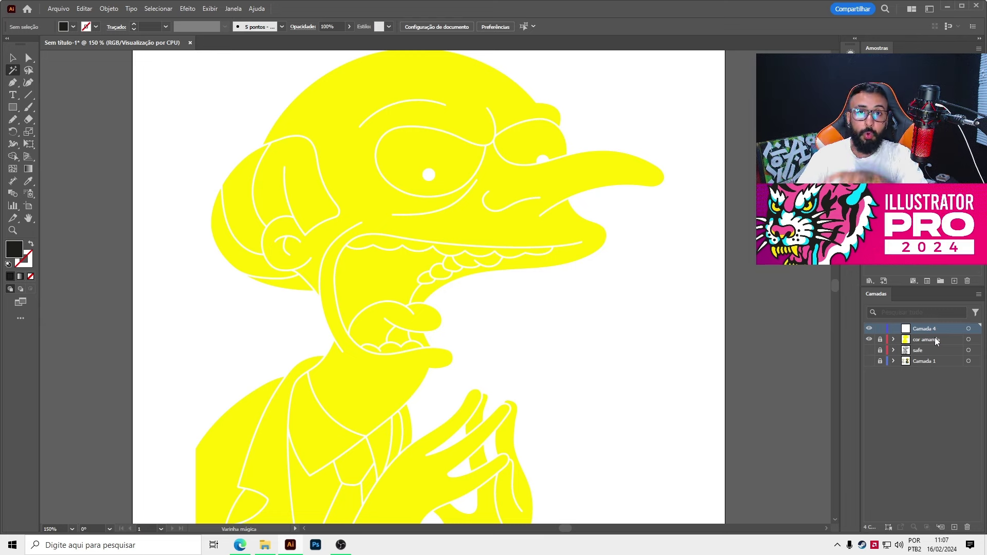
{"action": "key", "text": "ctrl+f"}
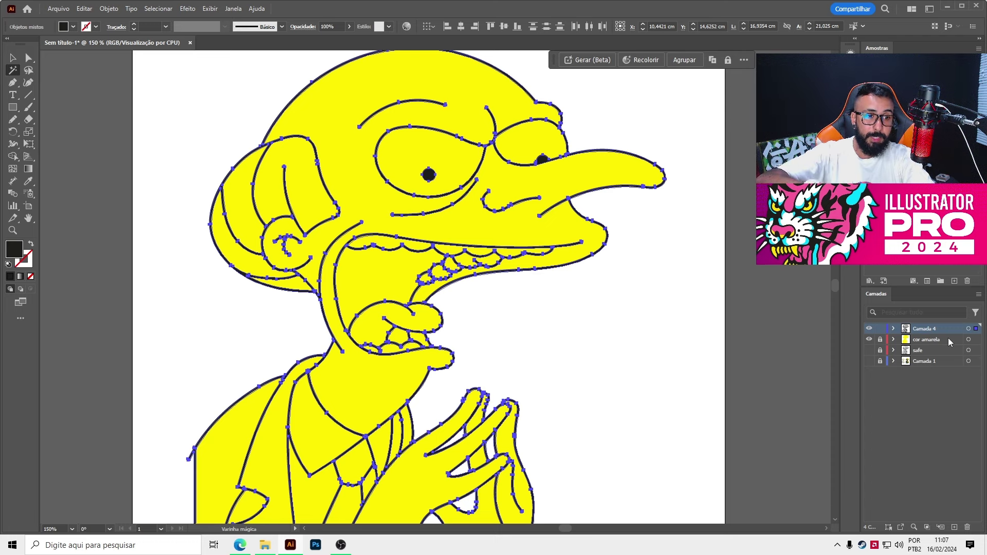
{"action": "left_click", "coordinate": [880, 328]}
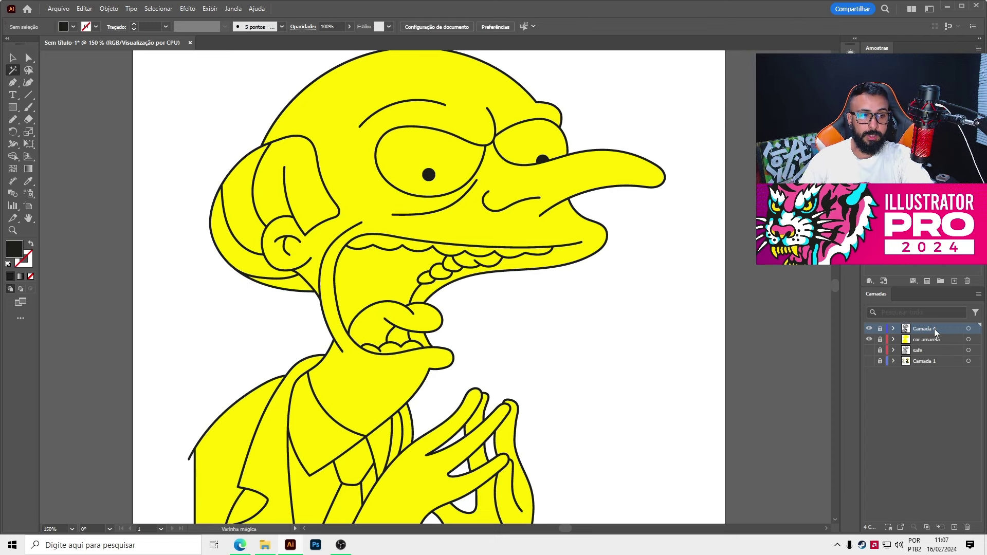
{"action": "double_click", "coordinate": [928, 328]}
{"action": "type", "text": "cor preta"}
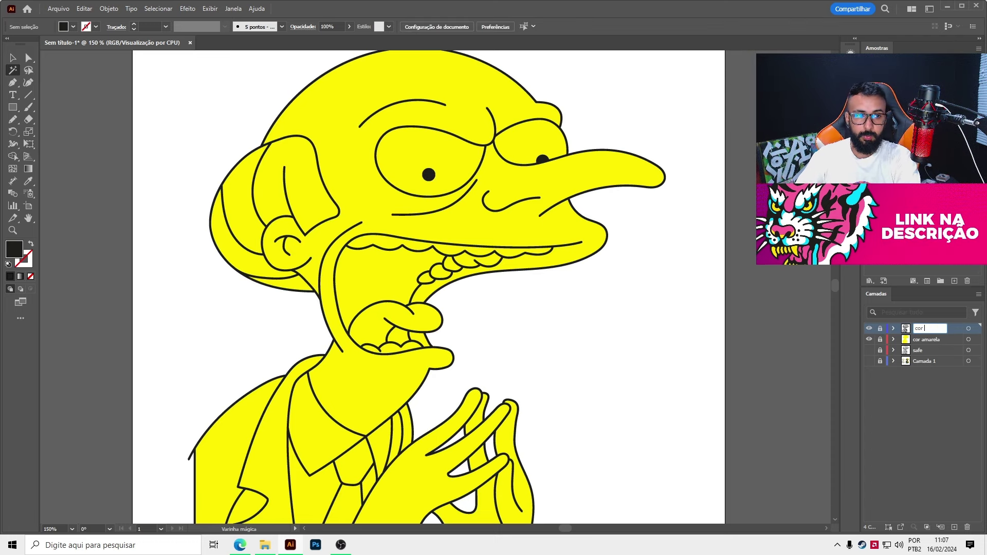
{"action": "key", "text": "Return"}
{"action": "key", "text": "ctrl+minus"}
{"action": "key", "text": "ctrl+minus"}
{"action": "key", "text": "ctrl+minus"}
{"action": "left_click", "coordinate": [869, 328]}
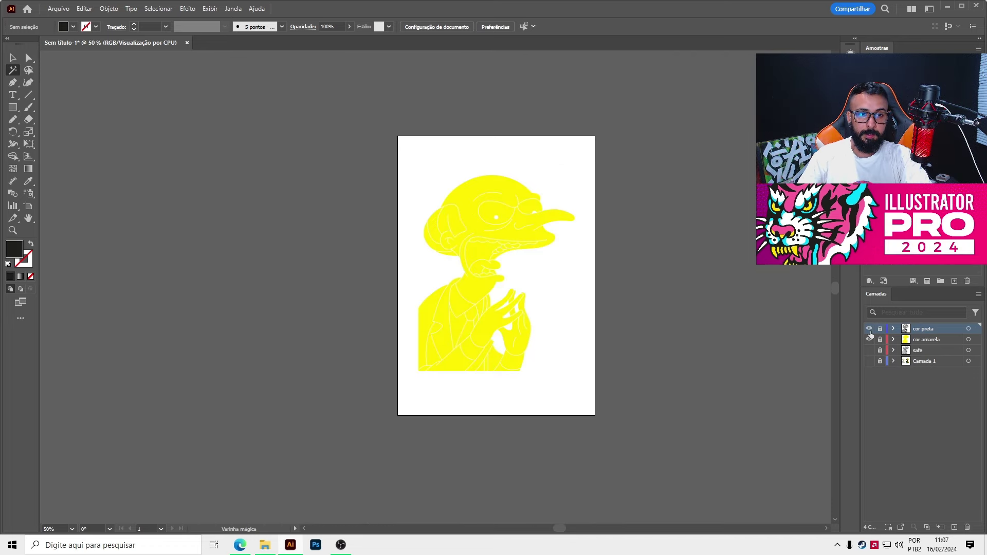
{"action": "left_click", "coordinate": [869, 328]}
{"action": "left_click", "coordinate": [869, 329]}
{"action": "scroll", "coordinate": [548, 259], "scroll_direction": "up", "scroll_amount": 2}
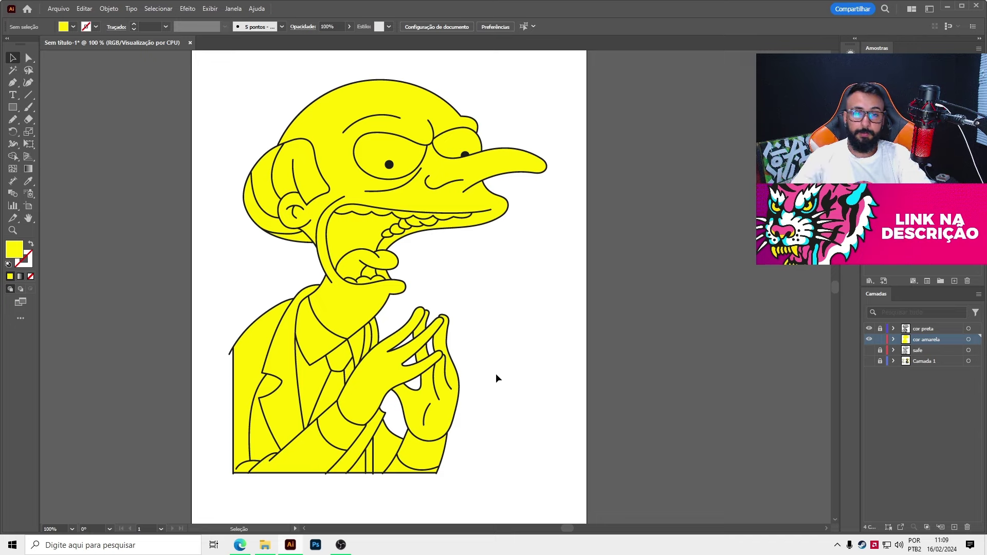
- Show the Camada 1 reference image and fill the tongue with its red
{"action": "left_click", "coordinate": [869, 361]}
{"action": "left_click_drag", "start_coordinate": [712, 244], "coordinate": [633, 247]}
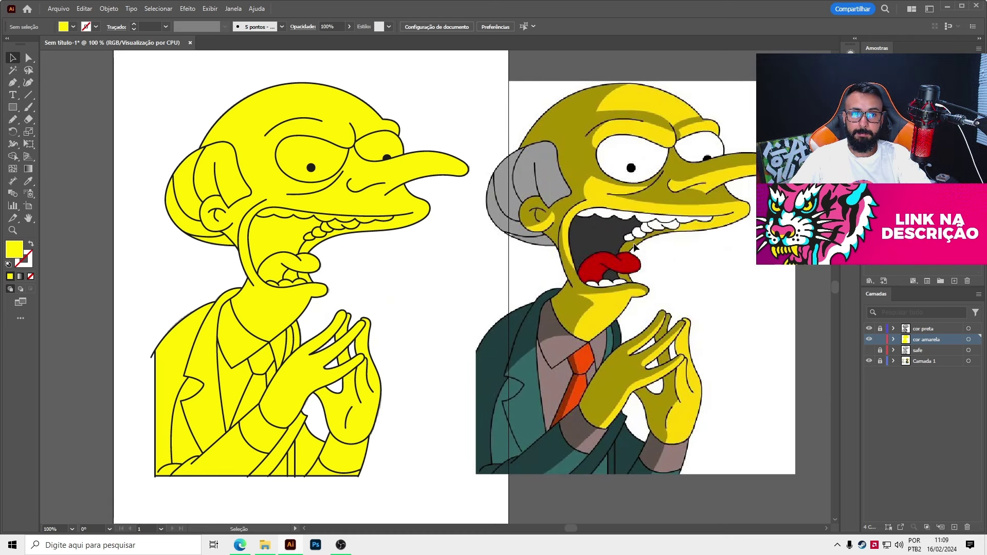
{"action": "left_click", "coordinate": [289, 264]}
{"action": "left_click", "coordinate": [27, 183]}
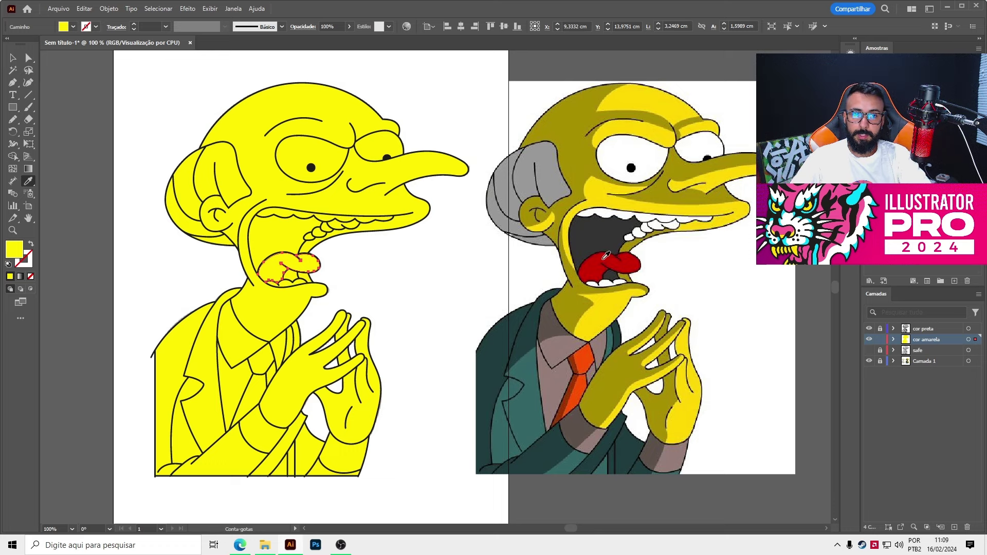
{"action": "left_click", "coordinate": [606, 256]}
- Fill the collar and shirt shapes with the reference's brown
{"action": "left_click", "coordinate": [13, 57]}
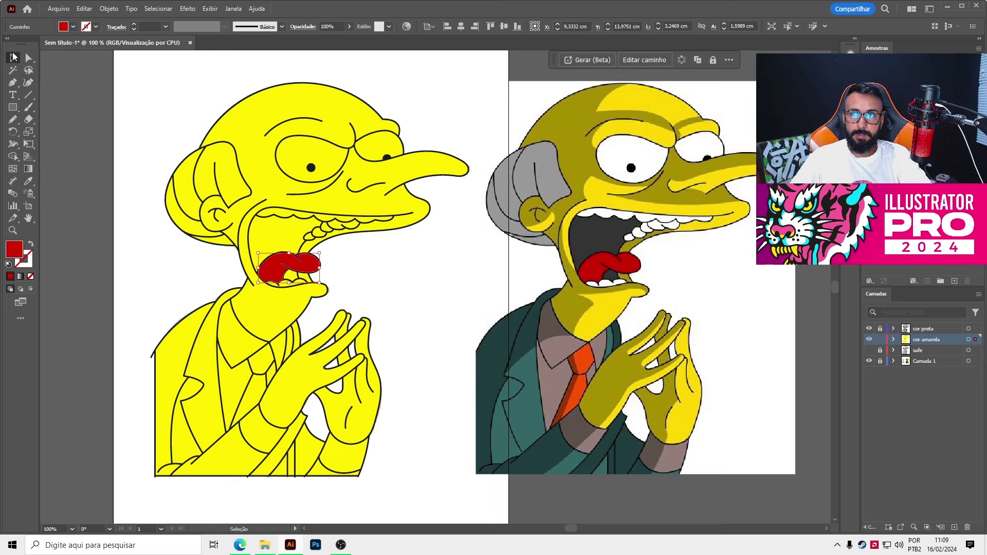
{"action": "left_click", "coordinate": [239, 345]}
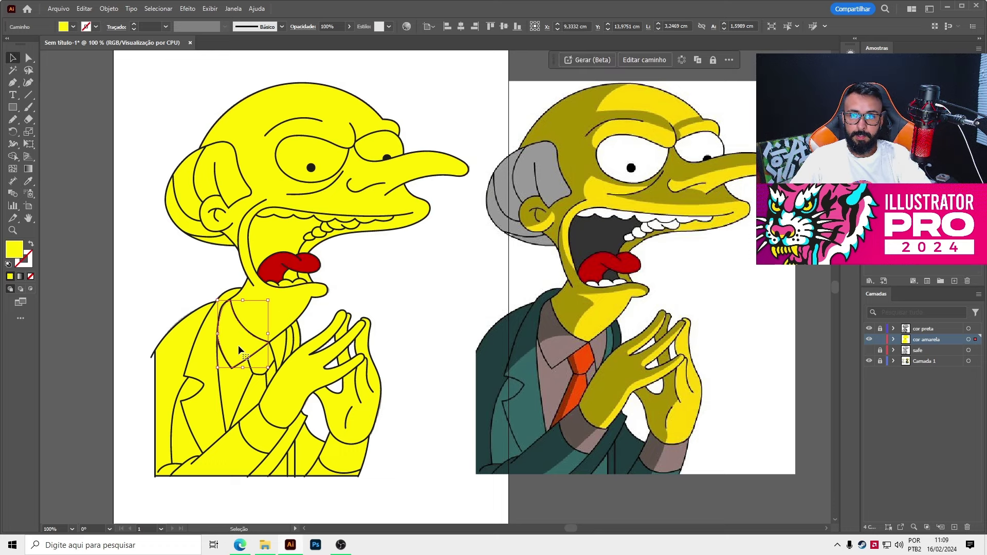
{"action": "left_click", "coordinate": [278, 345], "text": "shift"}
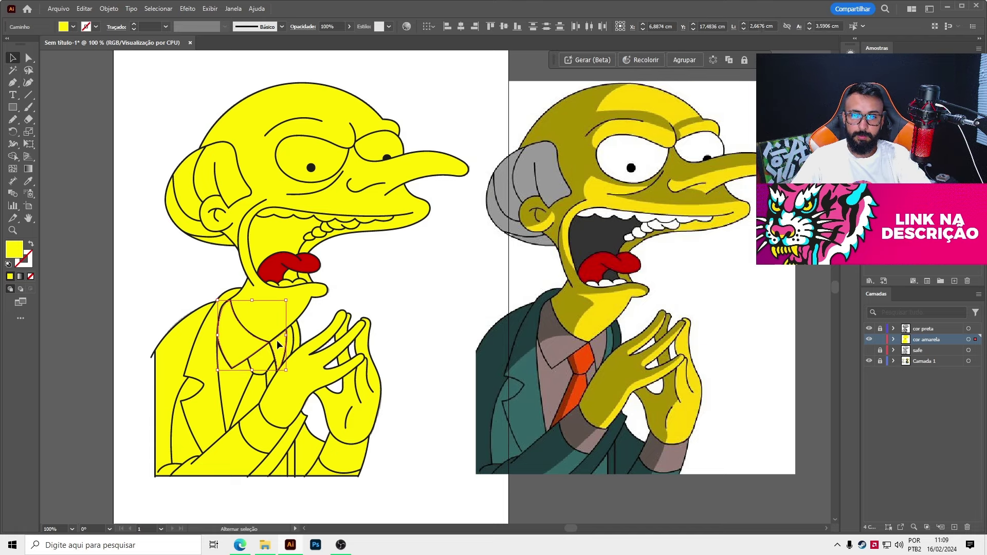
{"action": "left_click", "coordinate": [238, 383], "text": "shift"}
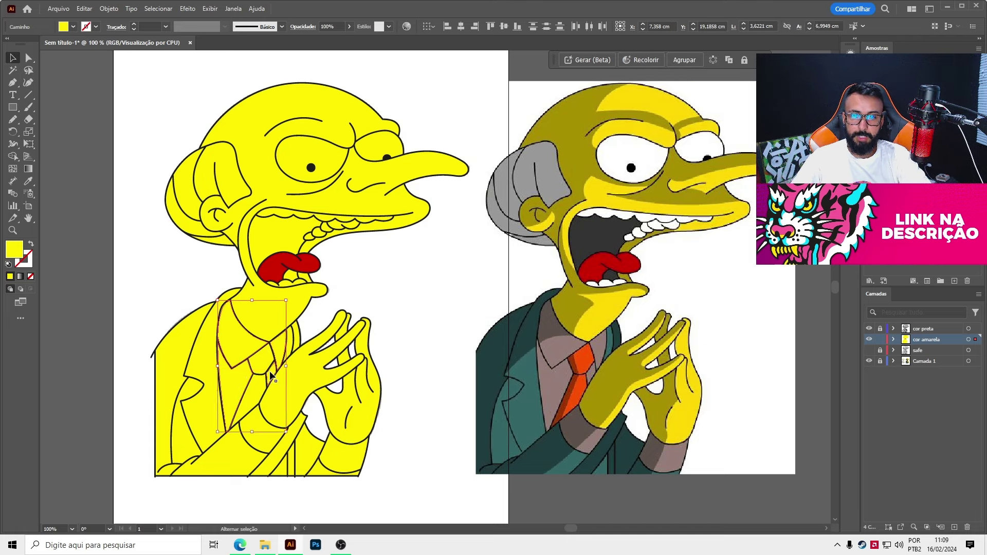
{"action": "left_click", "coordinate": [260, 421], "text": "shift"}
{"action": "left_click", "coordinate": [341, 439], "text": "shift"}
{"action": "left_click", "coordinate": [342, 443], "text": "shift"}
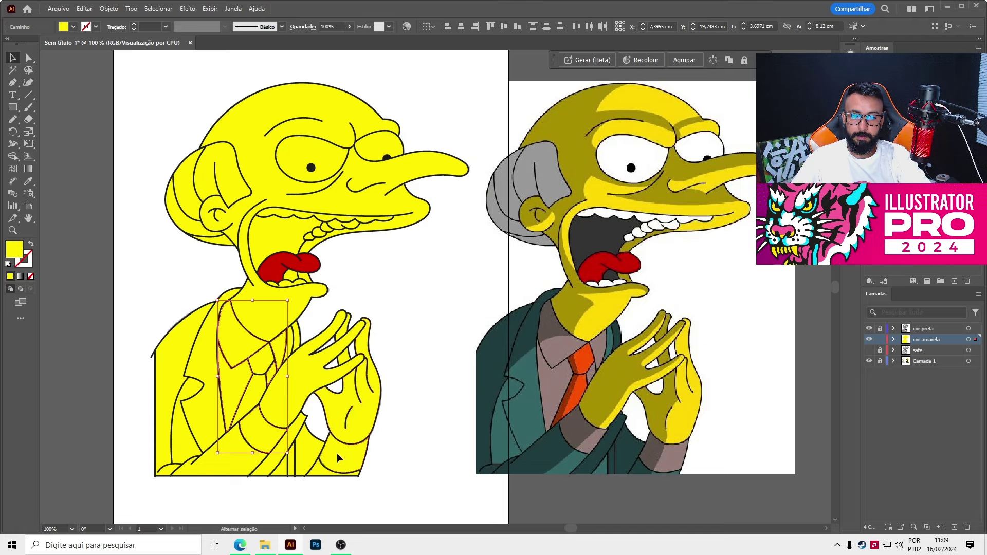
{"action": "key", "text": "i"}
{"action": "left_click", "coordinate": [568, 350]}
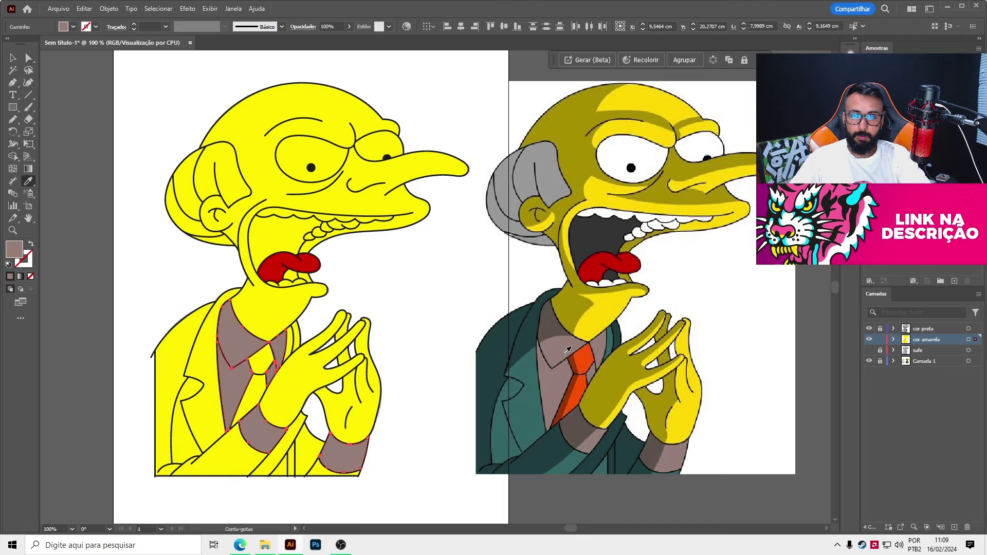
{"action": "key", "text": "v"}
{"action": "left_click", "coordinate": [418, 278]}
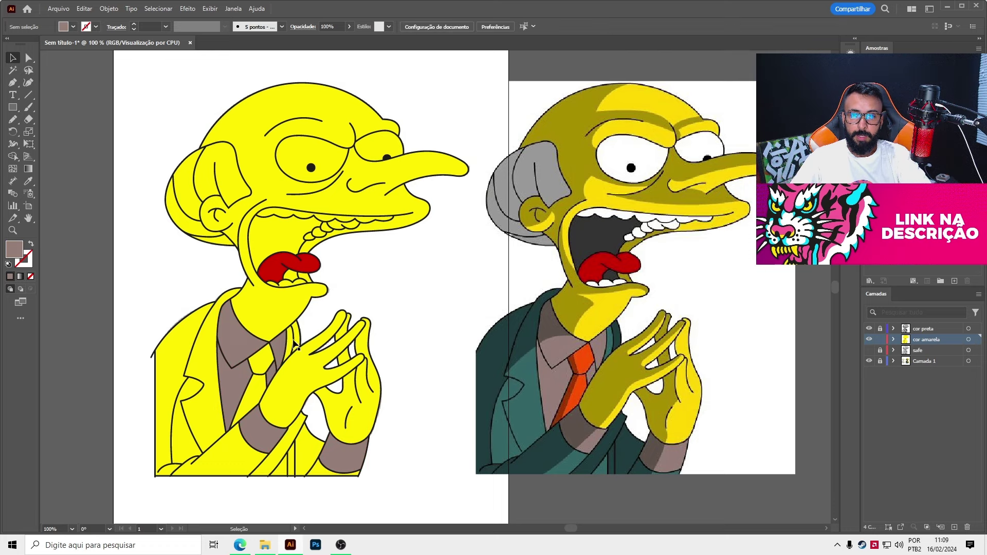
- Colour both parts of the tie orange from the reference
{"action": "left_click", "coordinate": [259, 363]}
{"action": "left_click", "coordinate": [257, 392], "text": "shift"}
{"action": "key", "text": "i"}
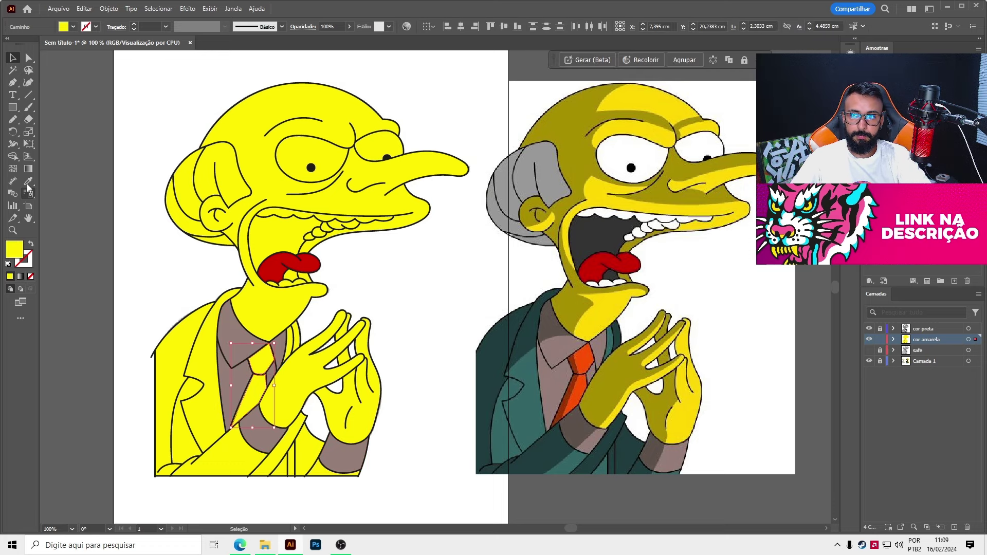
{"action": "key", "text": "v"}
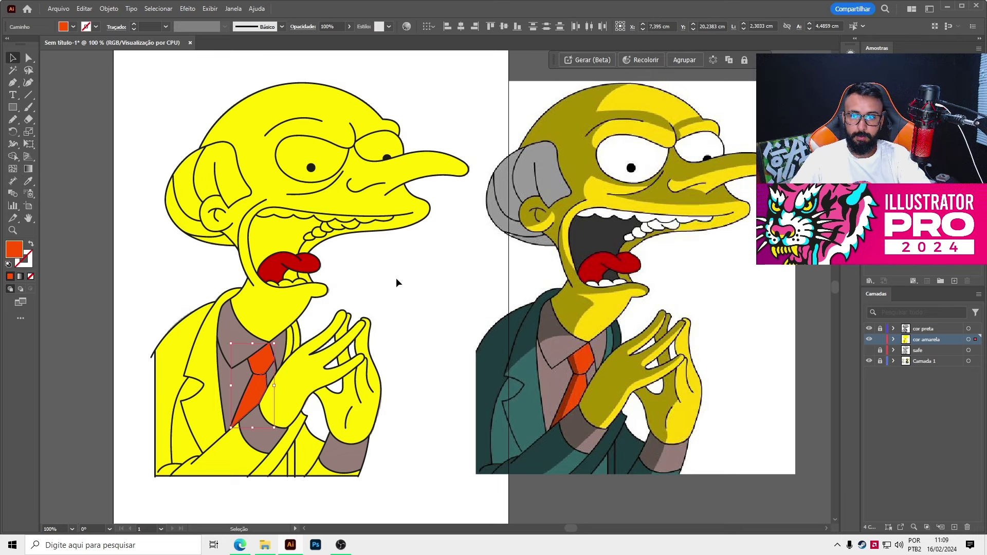
{"action": "left_click", "coordinate": [396, 280]}
- Fill the jacket shapes with the reference's dark green
{"action": "left_click", "coordinate": [191, 332]}
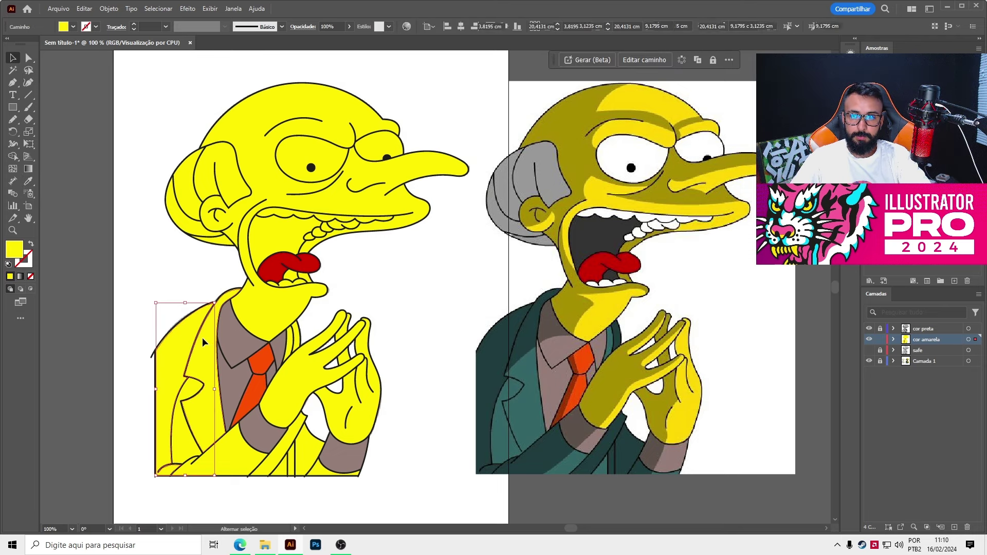
{"action": "left_click", "coordinate": [175, 466], "text": "shift"}
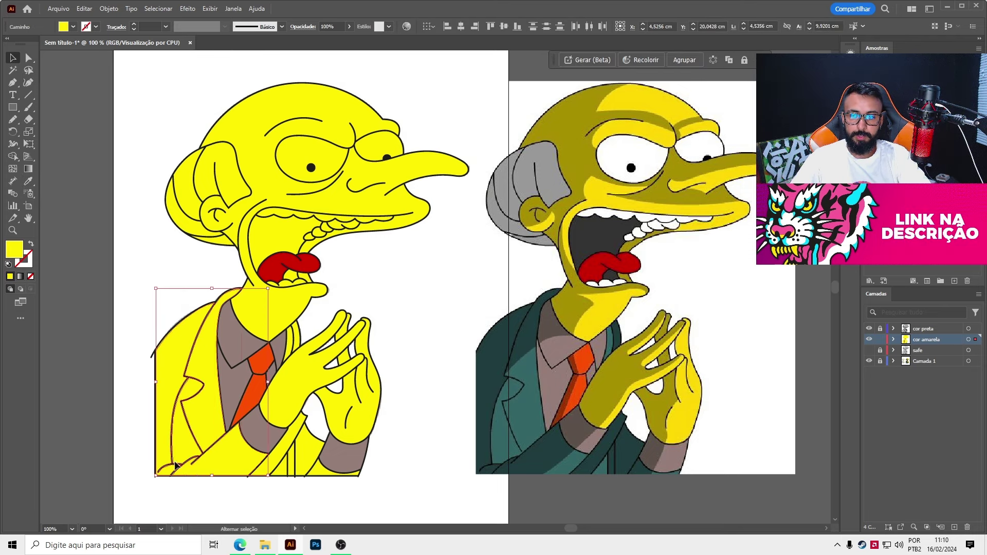
{"action": "left_click", "coordinate": [281, 470], "text": "shift"}
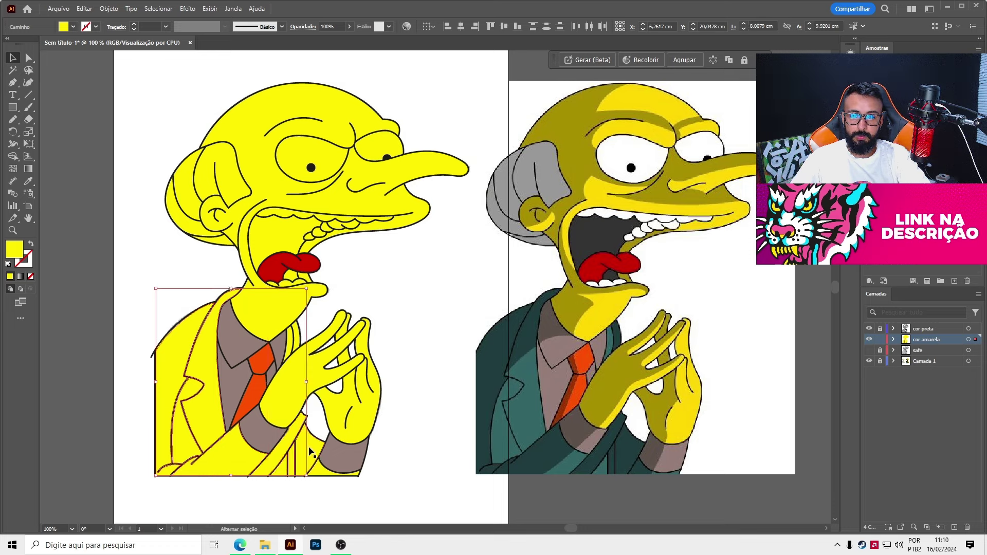
{"action": "left_click", "coordinate": [314, 459], "text": "shift"}
{"action": "left_click", "coordinate": [29, 181]}
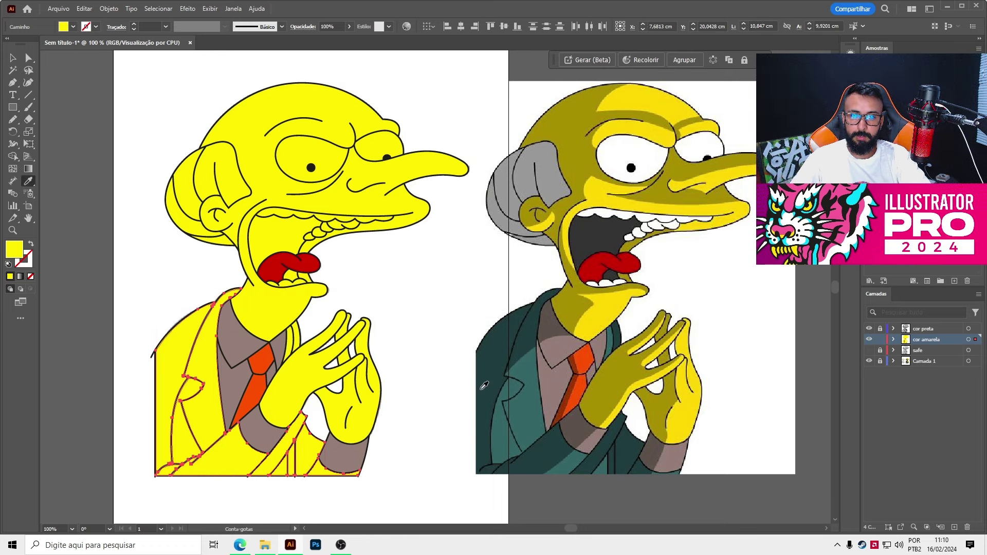
{"action": "left_click", "coordinate": [537, 409]}
- Fill the lower teeth with white sampled from the reference
{"action": "key", "text": "v"}
{"action": "left_click", "coordinate": [420, 325]}
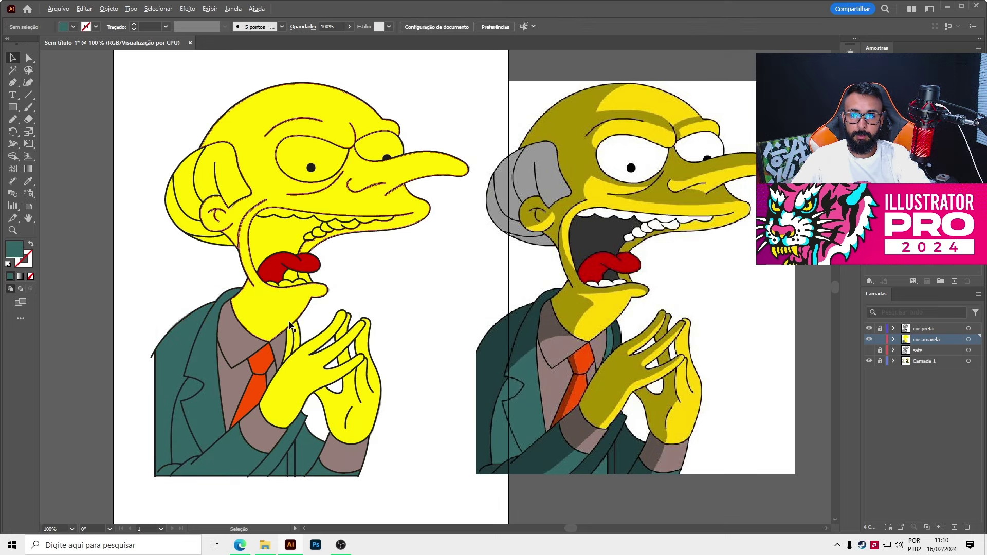
{"action": "key", "text": "ctrl+plus"}
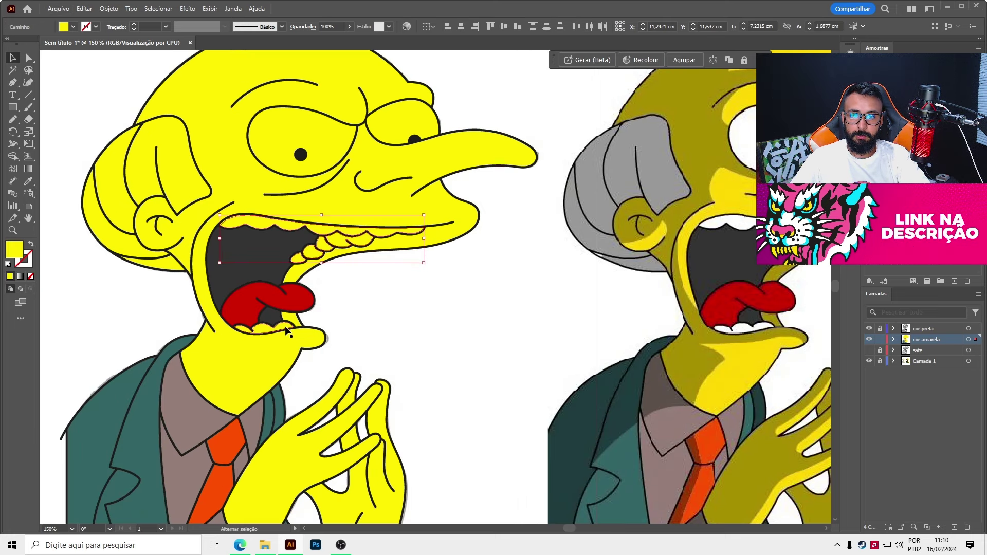
{"action": "left_click", "coordinate": [287, 331], "text": "shift"}
{"action": "left_click", "coordinate": [28, 181]}
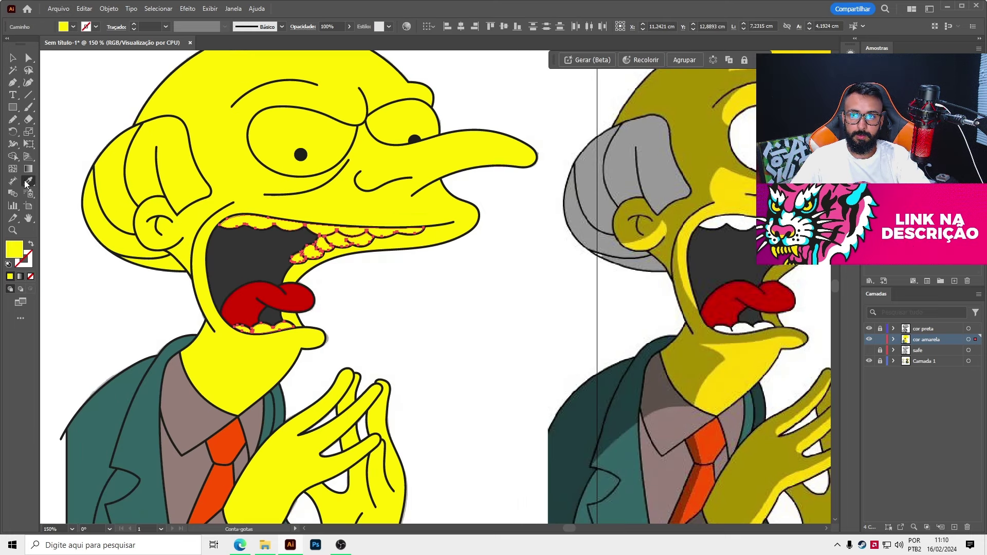
{"action": "left_click", "coordinate": [738, 218]}
{"action": "key", "text": "ctrl+minus"}
{"action": "key", "text": "v"}
- Fill the hair shapes with the reference's grey
{"action": "left_click", "coordinate": [208, 211]}
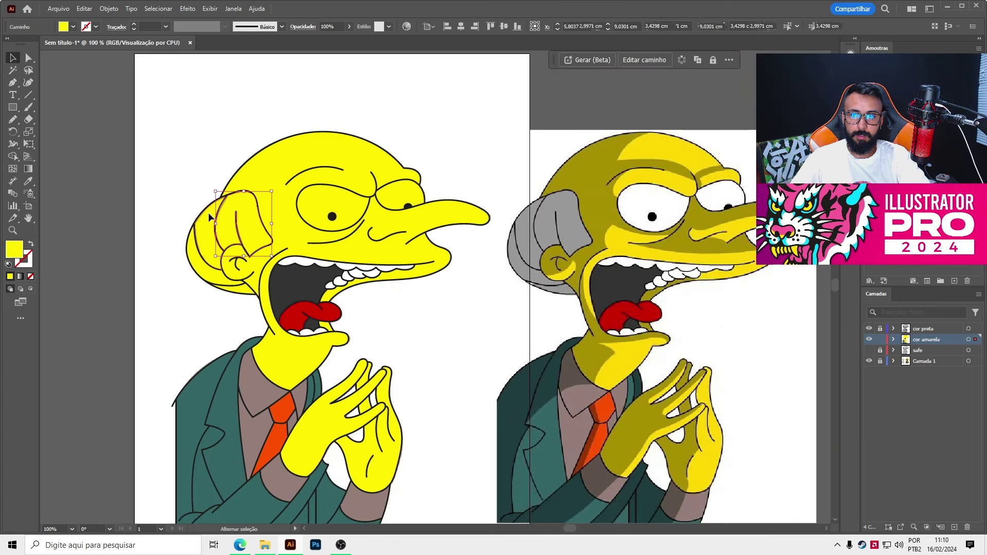
{"action": "left_click", "coordinate": [197, 251], "text": "shift"}
{"action": "key", "text": "i"}
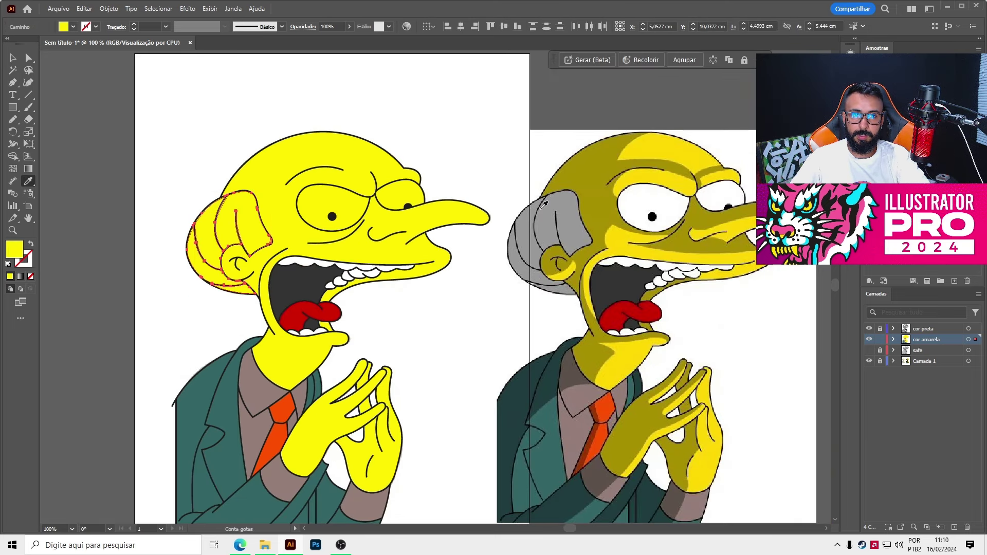
{"action": "left_click", "coordinate": [550, 207]}
{"action": "key", "text": "ctrl+shift+a"}
{"action": "key", "text": "v"}
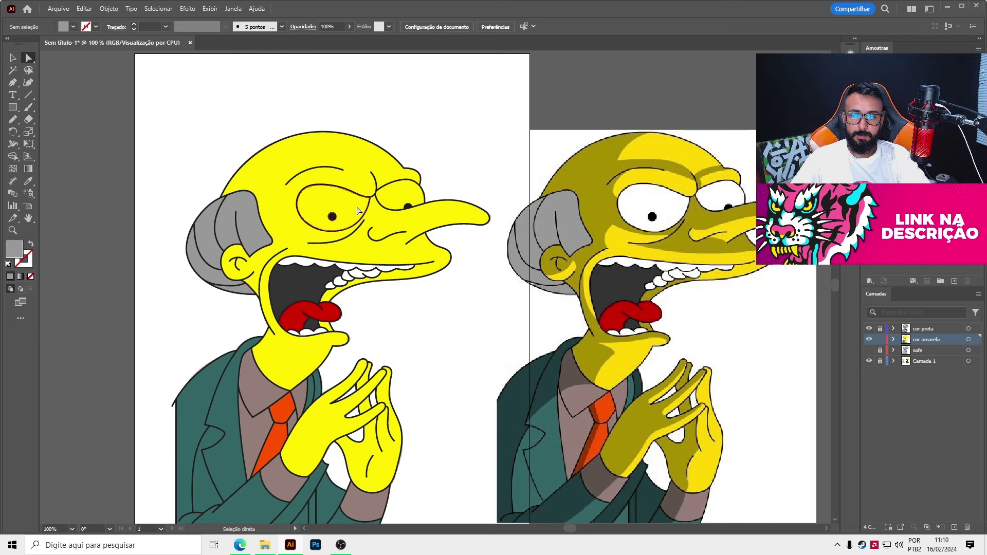
{"action": "scroll", "coordinate": [437, 269], "scroll_direction": "down", "scroll_amount": 3}
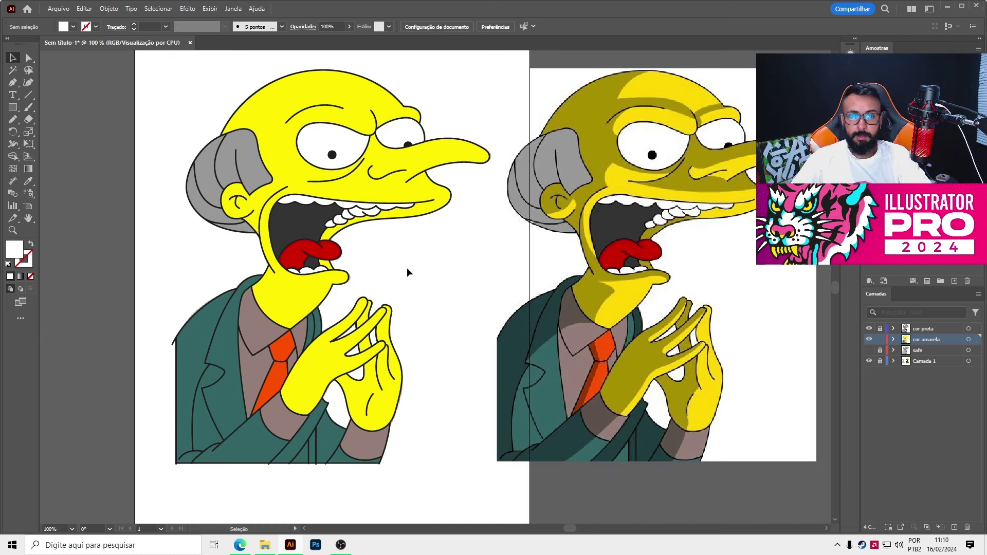
{"action": "scroll", "coordinate": [437, 329], "scroll_direction": "up", "scroll_amount": 1}
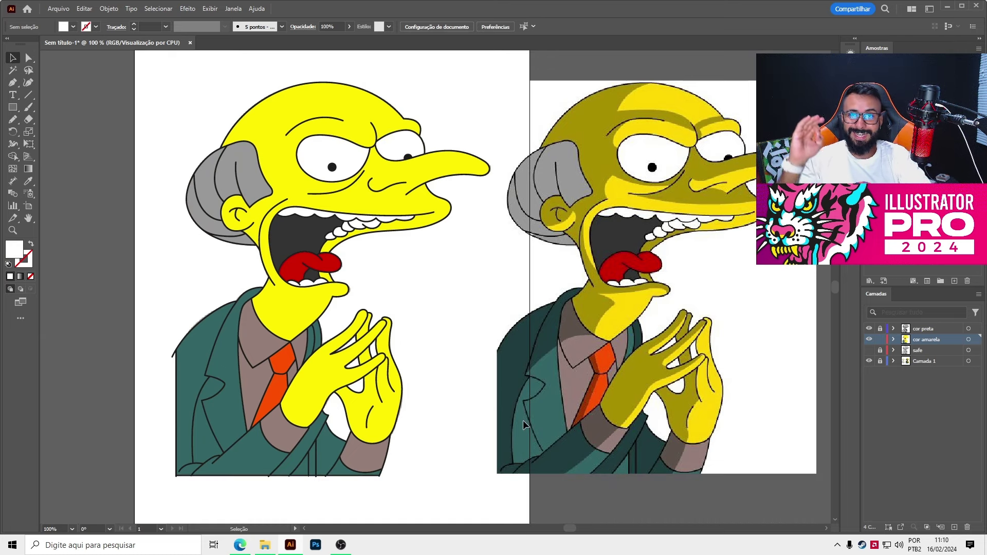
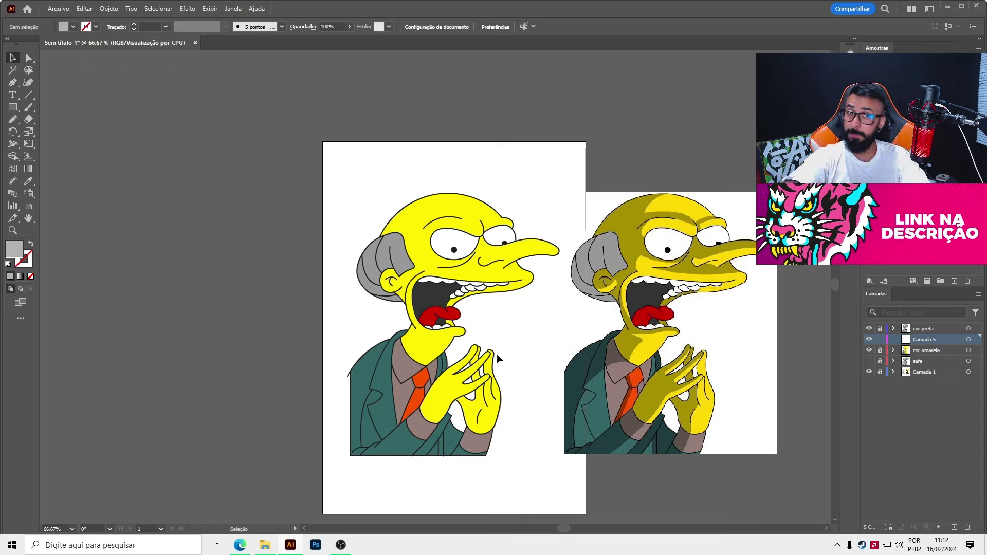
- Hide the 'cor amarela' yellow colour layer so the pale reference drawing shows through
{"action": "scroll", "coordinate": [438, 276], "scroll_direction": "up", "scroll_amount": 1, "text": "alt"}
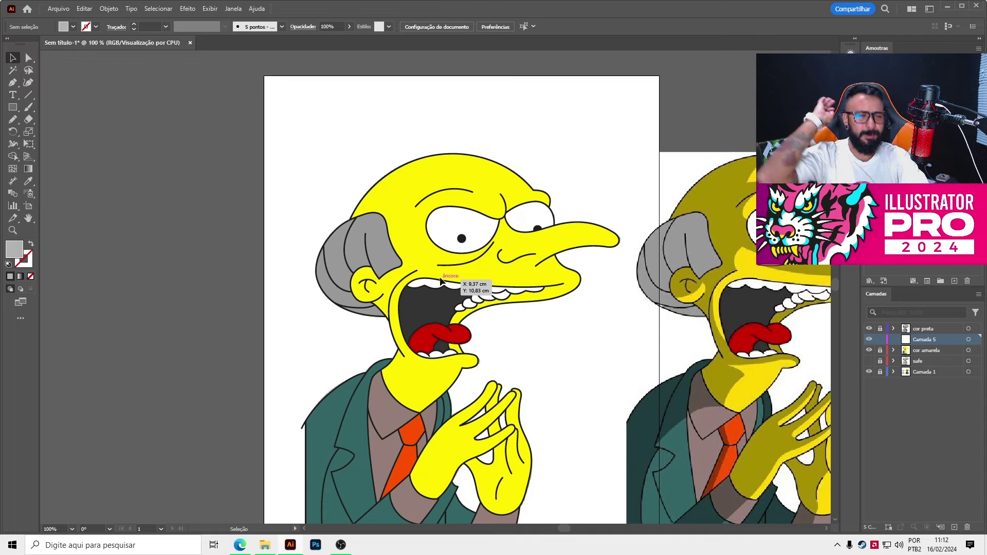
{"action": "scroll", "coordinate": [565, 275], "scroll_direction": "down", "scroll_amount": 2}
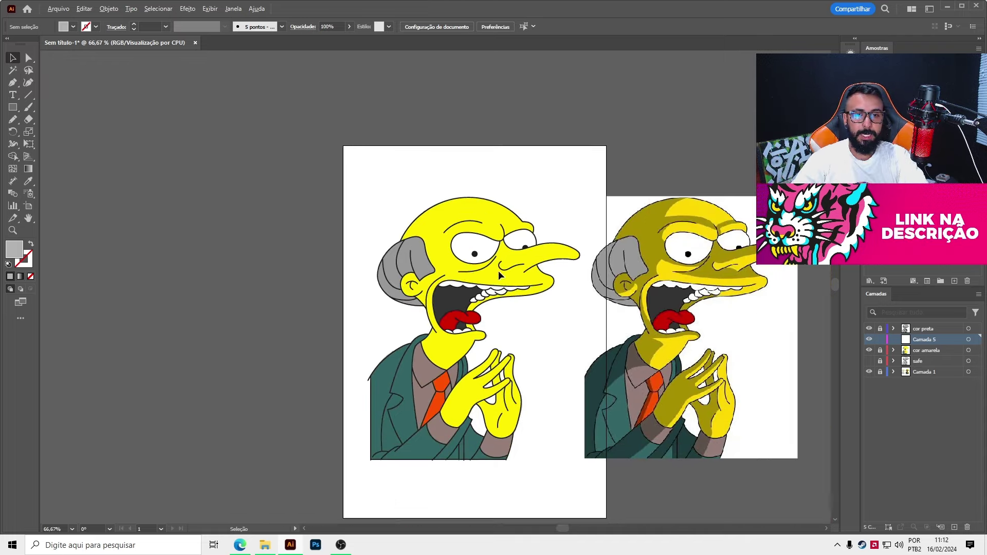
{"action": "scroll", "coordinate": [656, 272], "scroll_direction": "up", "scroll_amount": 3}
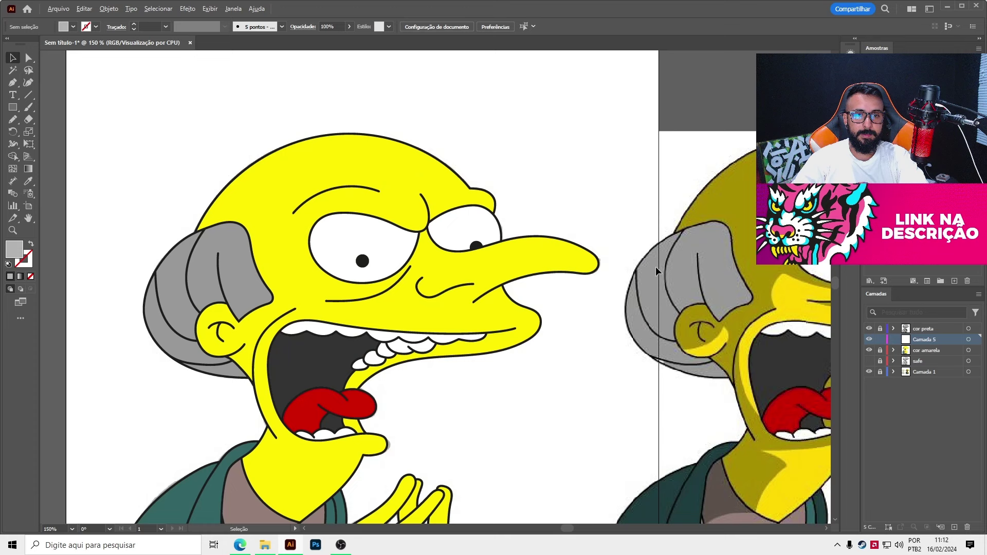
{"action": "left_click", "coordinate": [869, 350]}
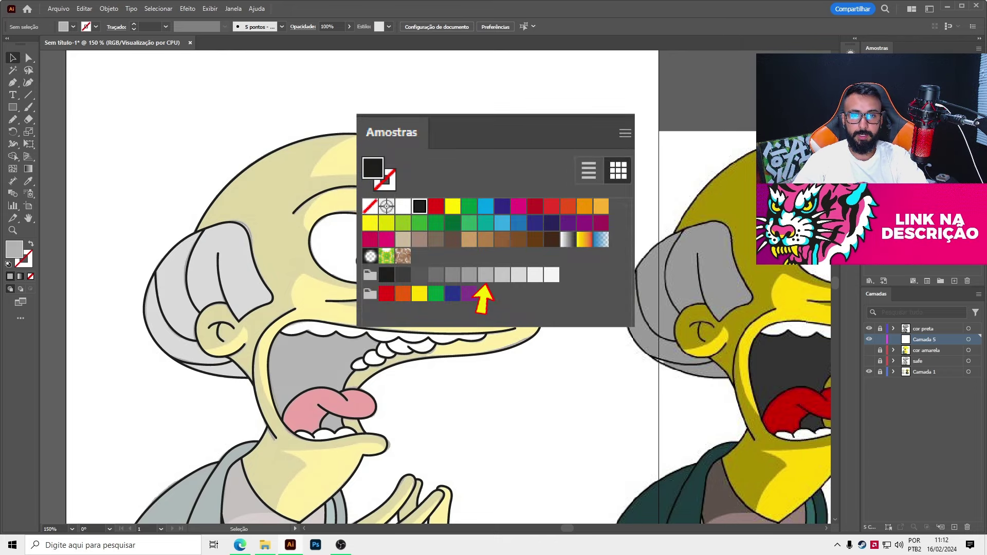
- With the Pencil, draw a closed grey shadow shape along the brow crease above the right eye
{"action": "key", "text": "n"}
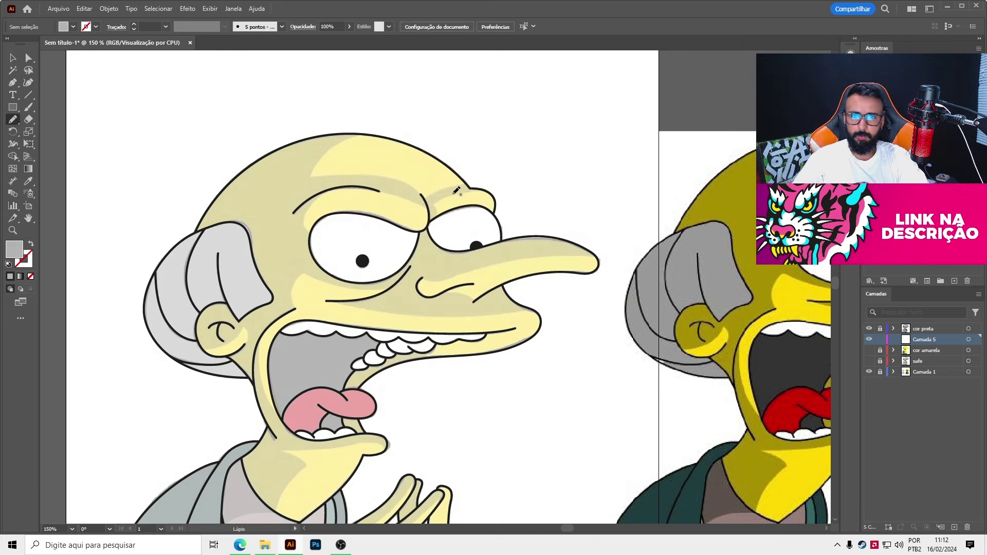
{"action": "scroll", "coordinate": [466, 179], "scroll_direction": "up", "scroll_amount": 3}
{"action": "scroll", "coordinate": [466, 179], "scroll_direction": "up", "scroll_amount": 2}
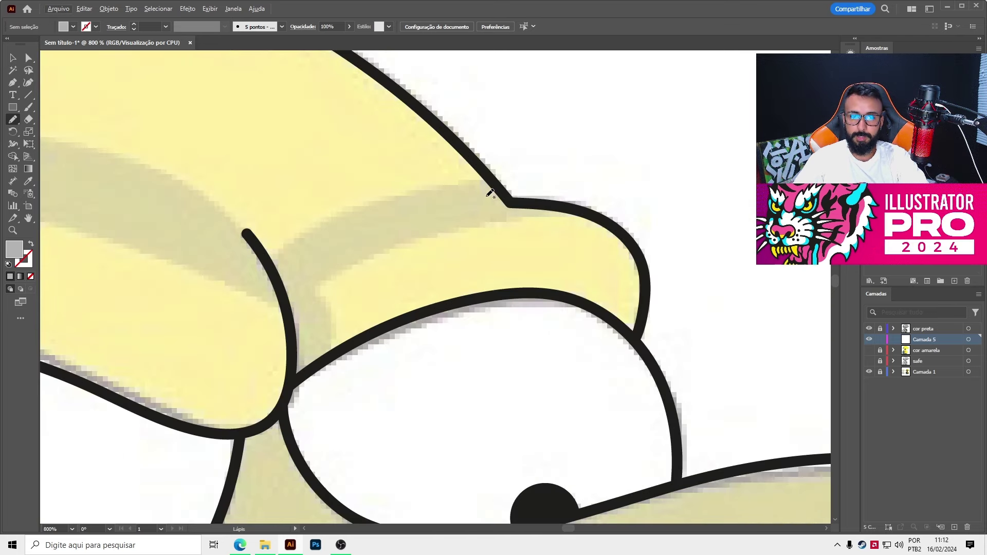
{"action": "scroll", "coordinate": [498, 229], "scroll_direction": "up", "scroll_amount": 1}
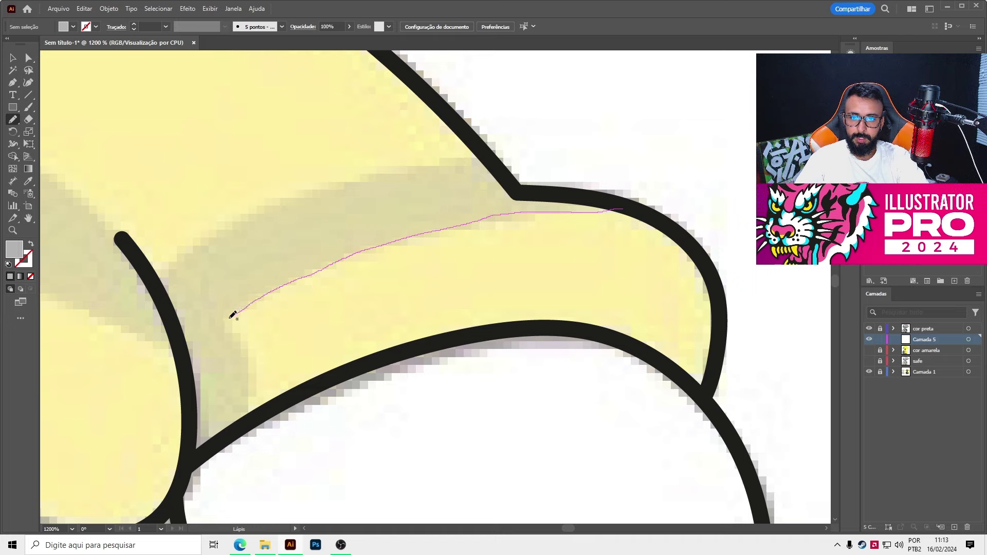
{"action": "left_click_drag", "start_coordinate": [229, 318], "coordinate": [252, 353]}
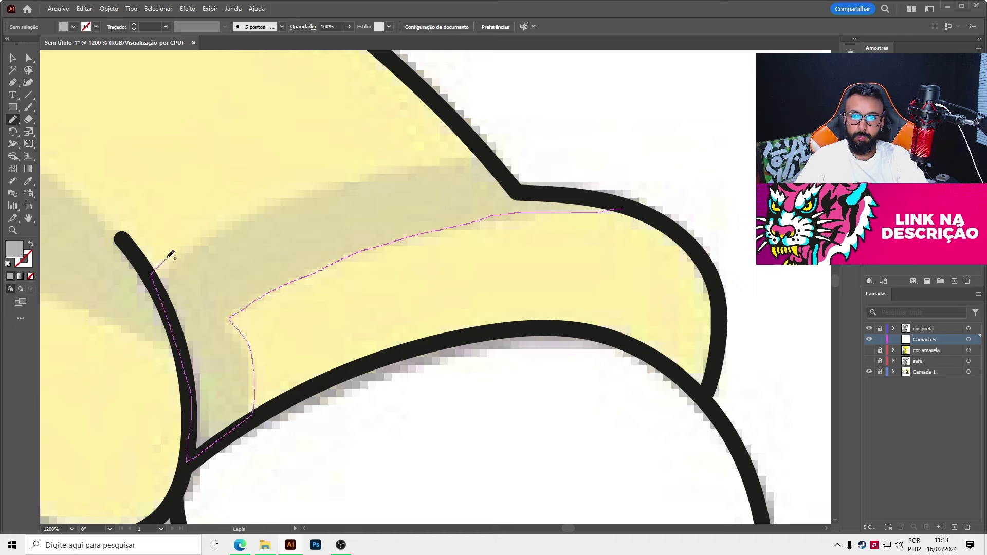
{"action": "left_click_drag", "start_coordinate": [354, 182], "coordinate": [466, 163]}
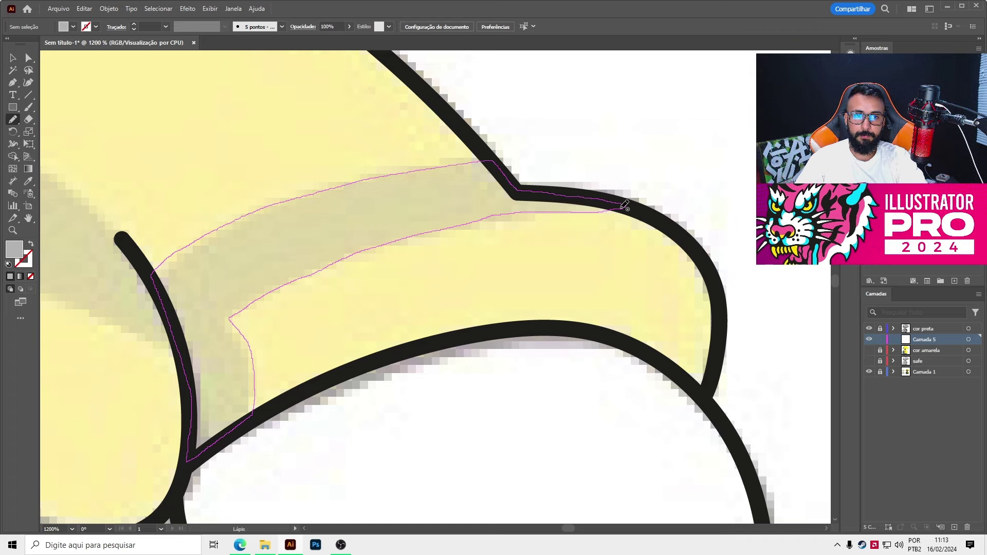
{"action": "left_click_drag", "start_coordinate": [625, 206], "coordinate": [623, 207]}
{"action": "scroll", "coordinate": [422, 231], "scroll_direction": "down", "scroll_amount": 2}
- Draw a closed grey shadow shape over the left brow, curving down the forehead's side
{"action": "scroll", "coordinate": [396, 254], "scroll_direction": "down", "scroll_amount": 1}
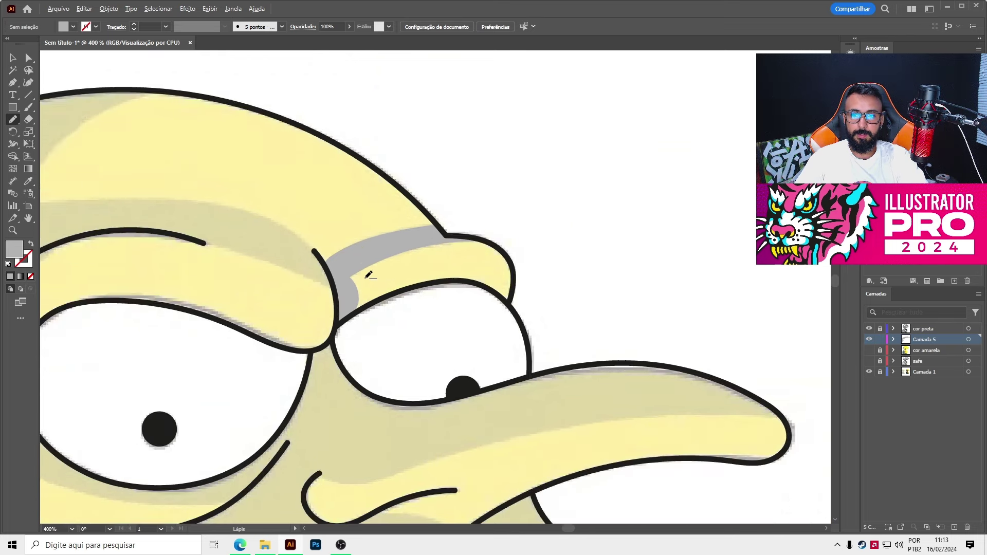
{"action": "scroll", "coordinate": [368, 276], "scroll_direction": "down", "scroll_amount": 1}
{"action": "scroll", "coordinate": [320, 275], "scroll_direction": "down", "scroll_amount": 1}
{"action": "scroll", "coordinate": [303, 314], "scroll_direction": "up", "scroll_amount": 1}
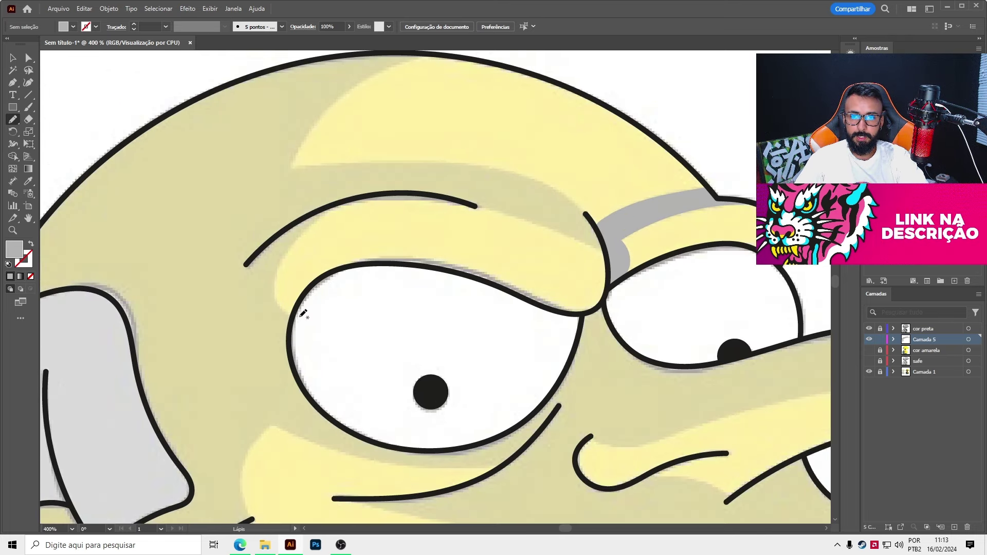
{"action": "left_click_drag", "start_coordinate": [278, 275], "coordinate": [280, 277]}
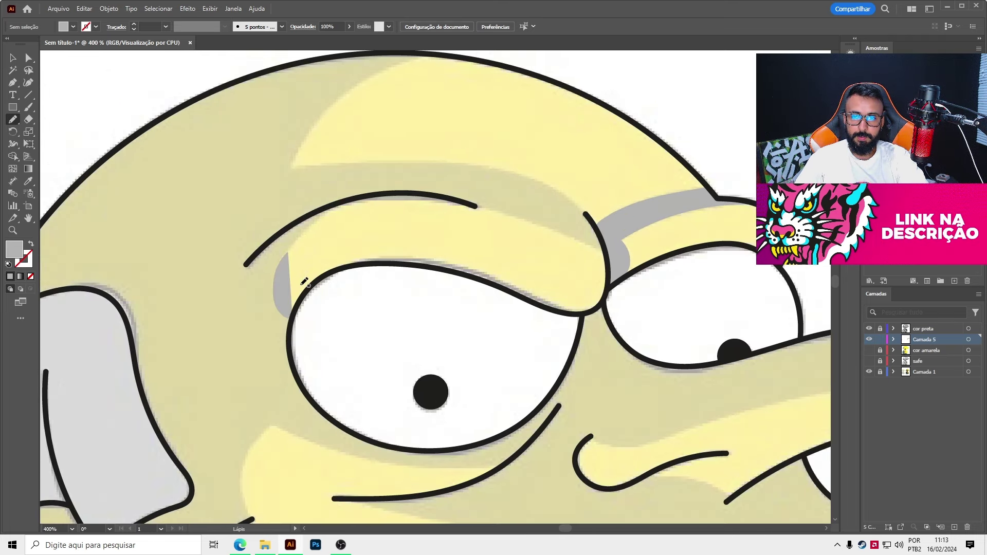
{"action": "left_click_drag", "start_coordinate": [290, 318], "coordinate": [277, 297]}
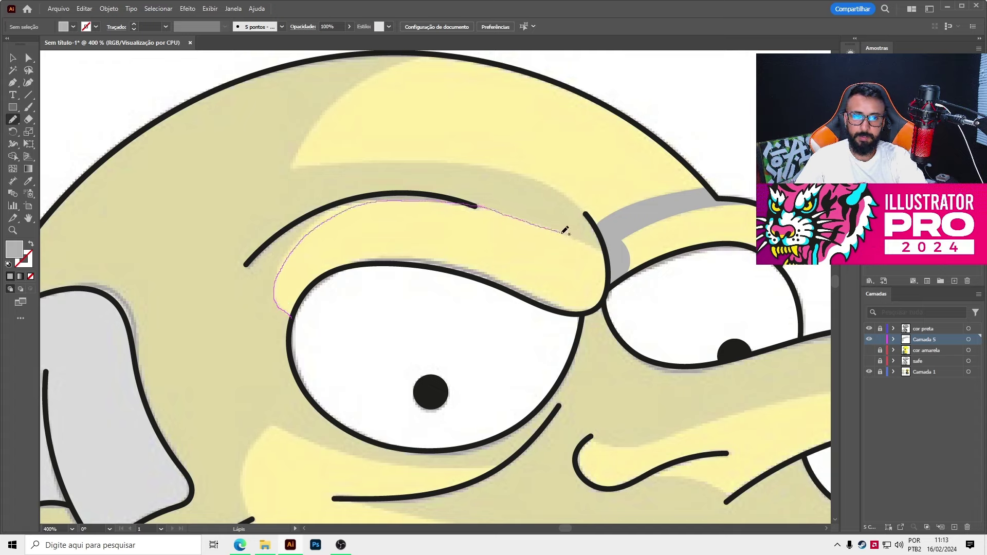
{"action": "left_click_drag", "start_coordinate": [538, 180], "coordinate": [458, 162]}
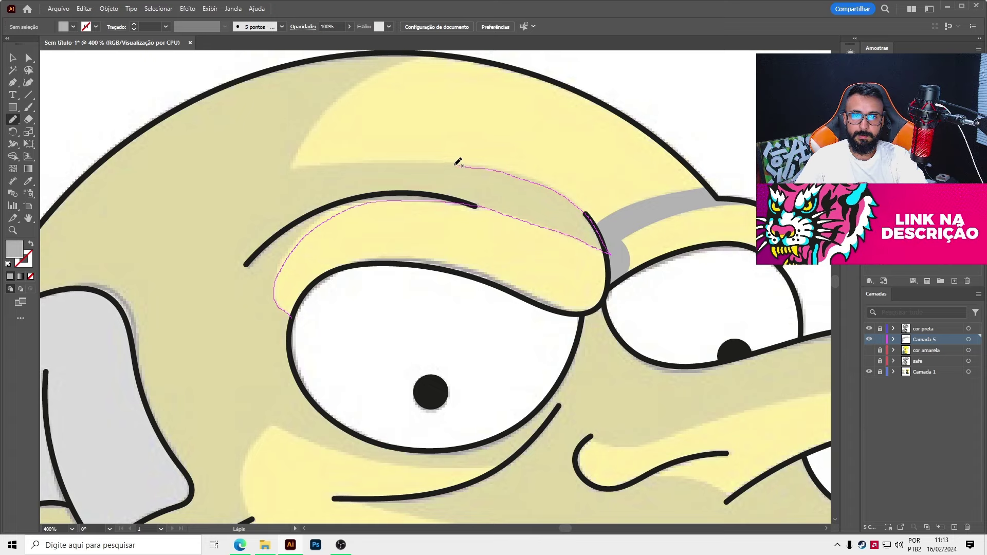
{"action": "left_click_drag", "start_coordinate": [194, 212], "coordinate": [227, 375]}
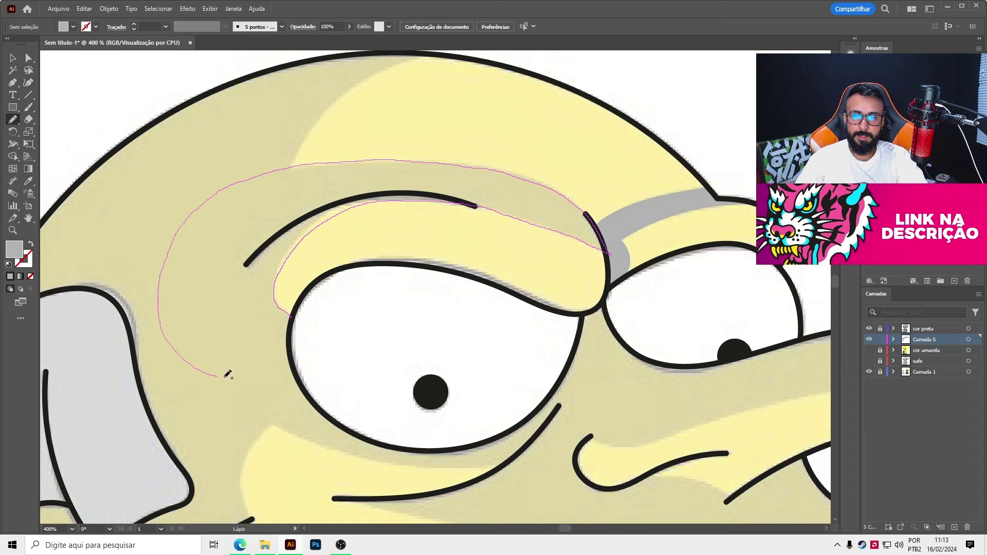
{"action": "left_click_drag", "start_coordinate": [297, 312], "coordinate": [295, 314]}
- Draw a grey shadow shape across the top of the head
{"action": "scroll", "coordinate": [437, 124], "scroll_direction": "up", "scroll_amount": 1}
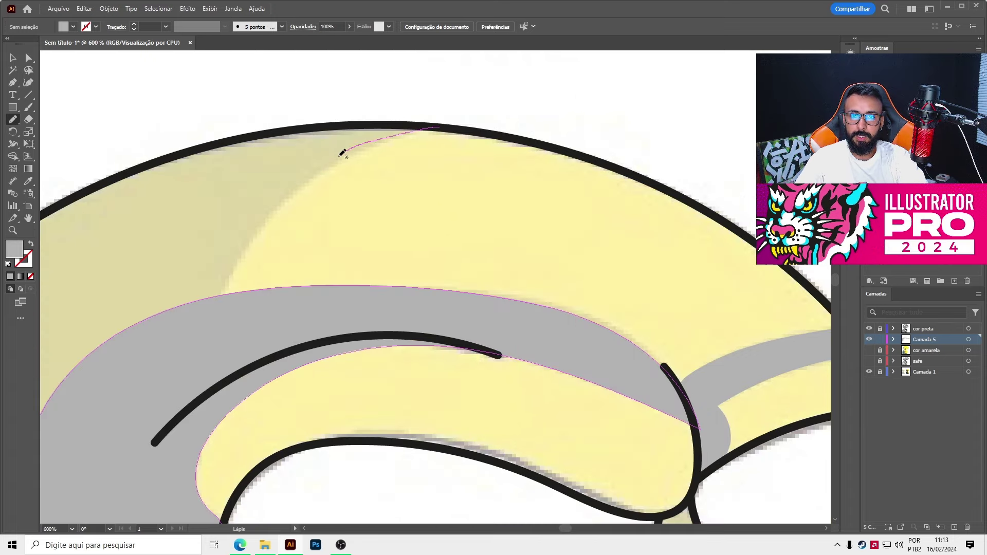
{"action": "mouse_move", "coordinate": [227, 322]}
{"action": "left_mouse_down"}
{"action": "mouse_move", "coordinate": [125, 260]}
{"action": "mouse_move", "coordinate": [232, 138]}
{"action": "left_mouse_up"}
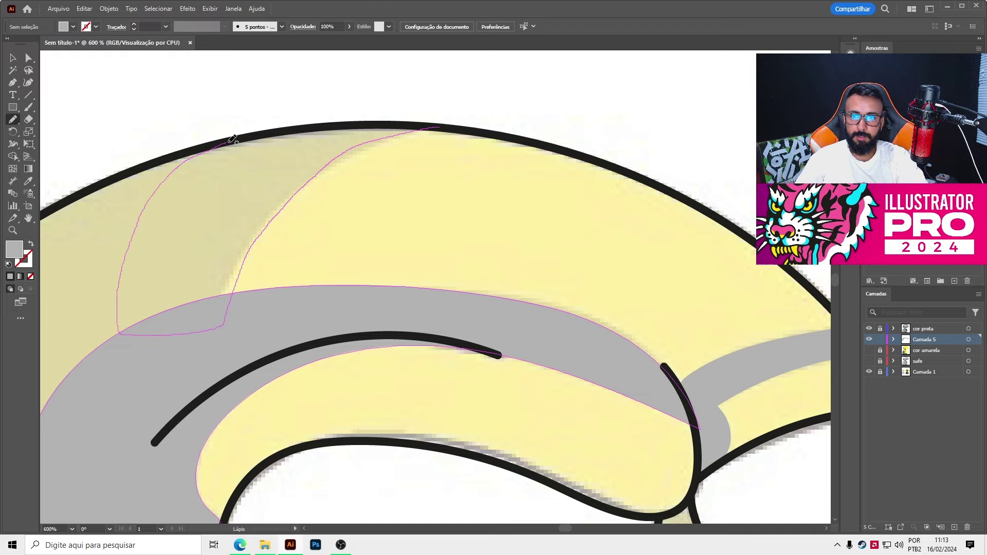
{"action": "left_click_drag", "start_coordinate": [396, 125], "coordinate": [443, 126]}
{"action": "scroll", "coordinate": [525, 158], "scroll_direction": "down", "scroll_amount": 4}
{"action": "scroll", "coordinate": [414, 189], "scroll_direction": "up", "scroll_amount": 2}
{"action": "scroll", "coordinate": [393, 225], "scroll_direction": "up", "scroll_amount": 1}
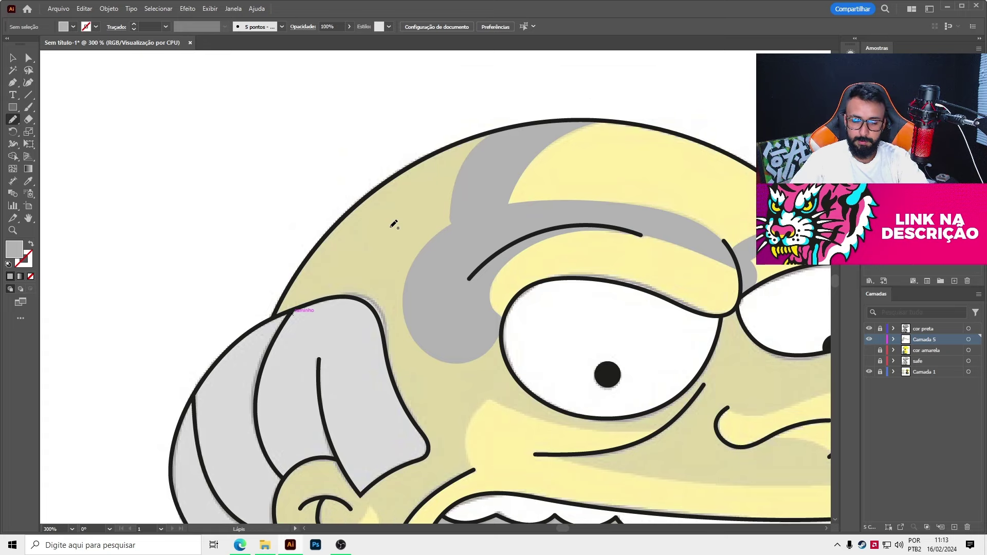
- Start a Pen shadow path at the head's top, anchoring down the head outline to the hair
{"action": "key", "text": "p"}
{"action": "left_click", "coordinate": [497, 128]}
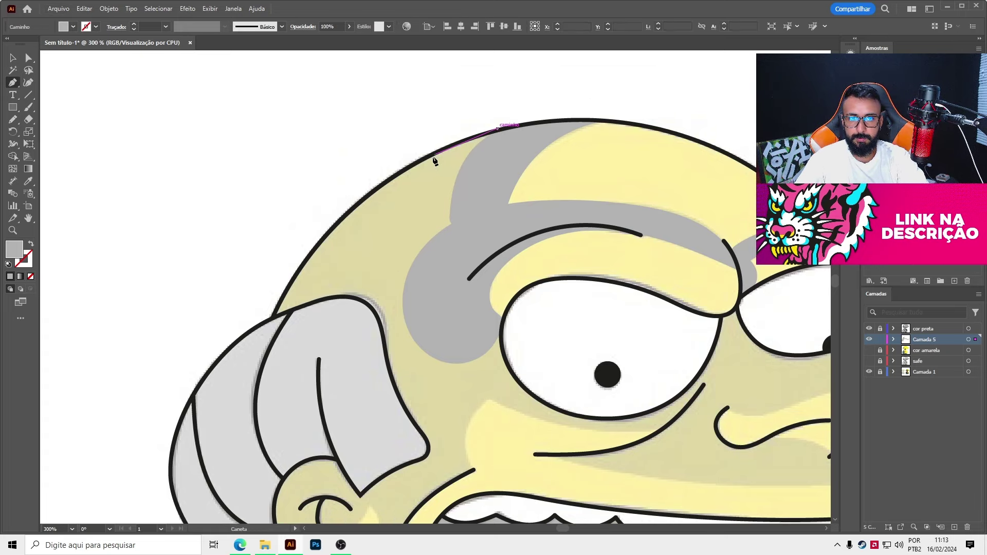
{"action": "left_click", "coordinate": [435, 161]}
{"action": "scroll", "coordinate": [435, 161], "scroll_direction": "up", "scroll_amount": 2}
{"action": "left_click", "coordinate": [360, 204]}
{"action": "left_click", "coordinate": [282, 296]}
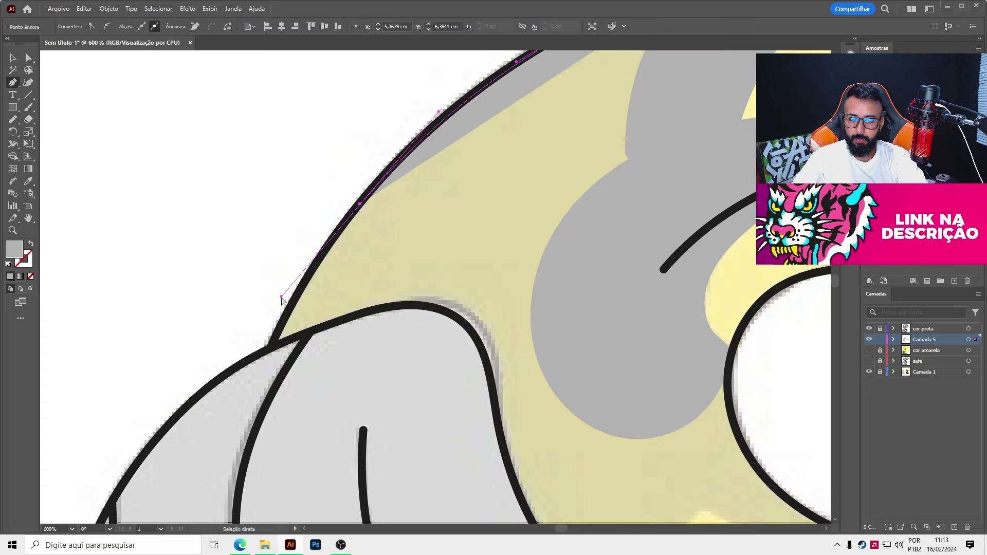
{"action": "scroll", "coordinate": [290, 288], "scroll_direction": "down", "scroll_amount": 1}
{"action": "scroll", "coordinate": [277, 324], "scroll_direction": "up", "scroll_amount": 2}
{"action": "left_click", "coordinate": [268, 334]}
- Continue the shadow path with anchors down the grey hair's edge
{"action": "scroll", "coordinate": [391, 267], "scroll_direction": "down", "scroll_amount": 2}
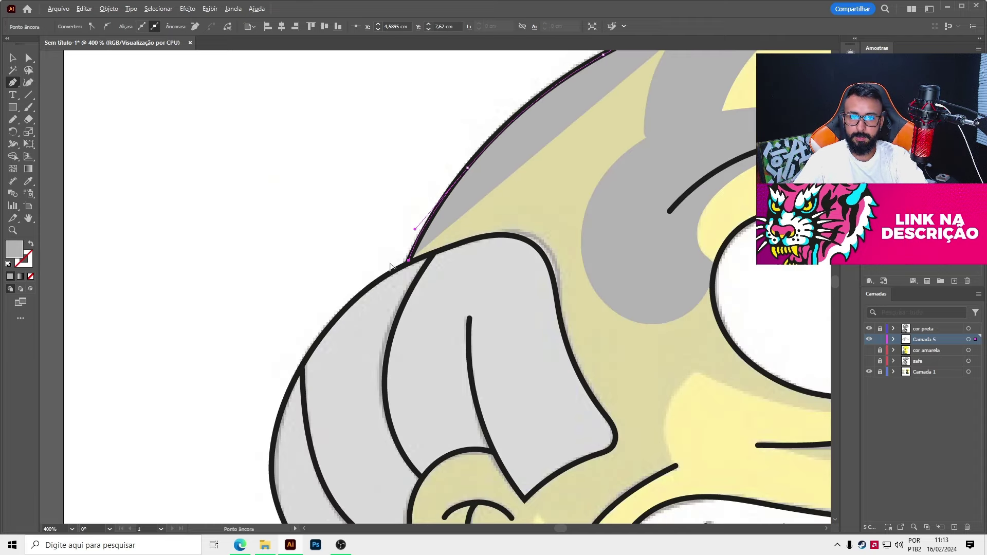
{"action": "scroll", "coordinate": [390, 267], "scroll_direction": "down", "scroll_amount": 1}
{"action": "scroll", "coordinate": [378, 201], "scroll_direction": "down", "scroll_amount": 2}
{"action": "scroll", "coordinate": [424, 200], "scroll_direction": "up", "scroll_amount": 4}
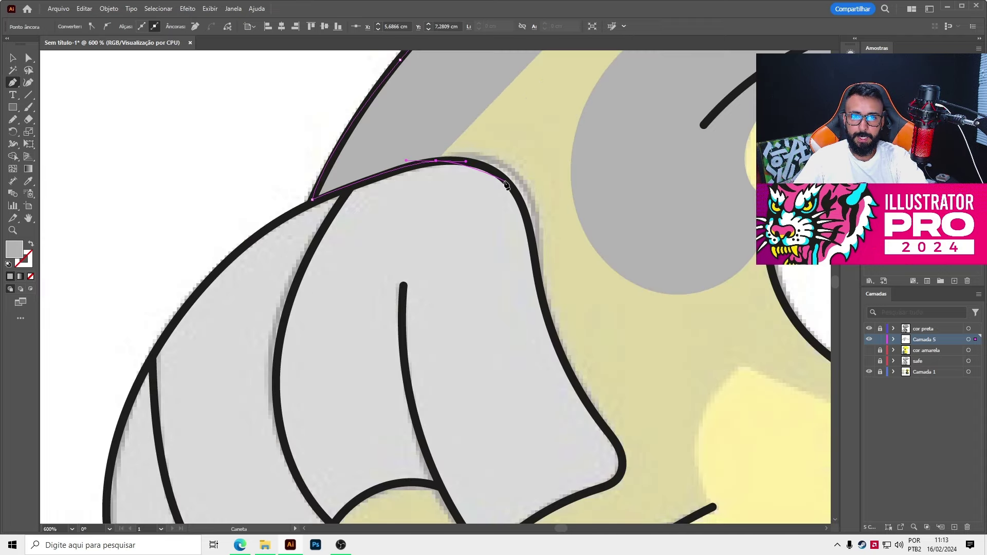
{"action": "left_click", "coordinate": [531, 246]}
{"action": "left_click", "coordinate": [536, 277]}
{"action": "left_click_drag", "start_coordinate": [533, 295], "coordinate": [454, 171]}
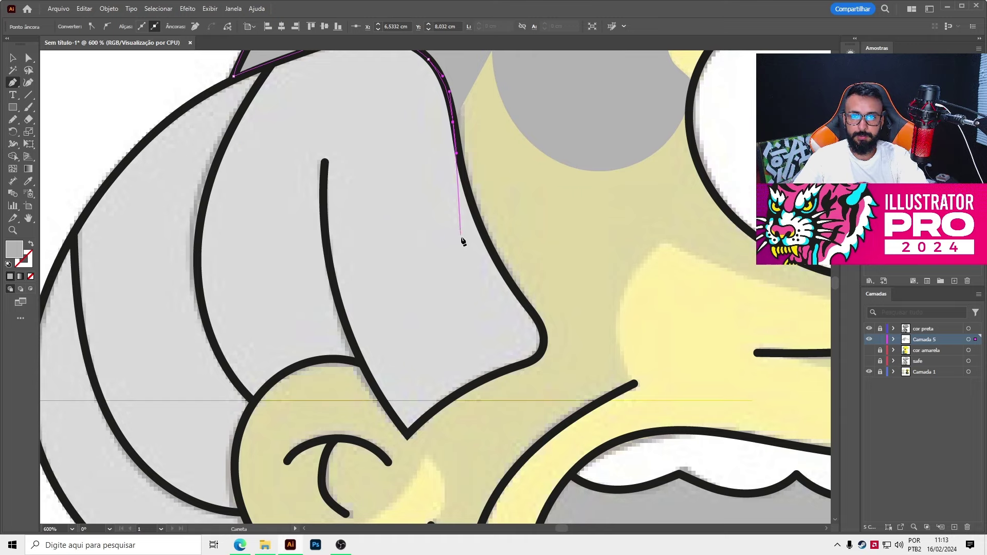
{"action": "left_click", "coordinate": [475, 226]}
{"action": "left_click", "coordinate": [500, 264]}
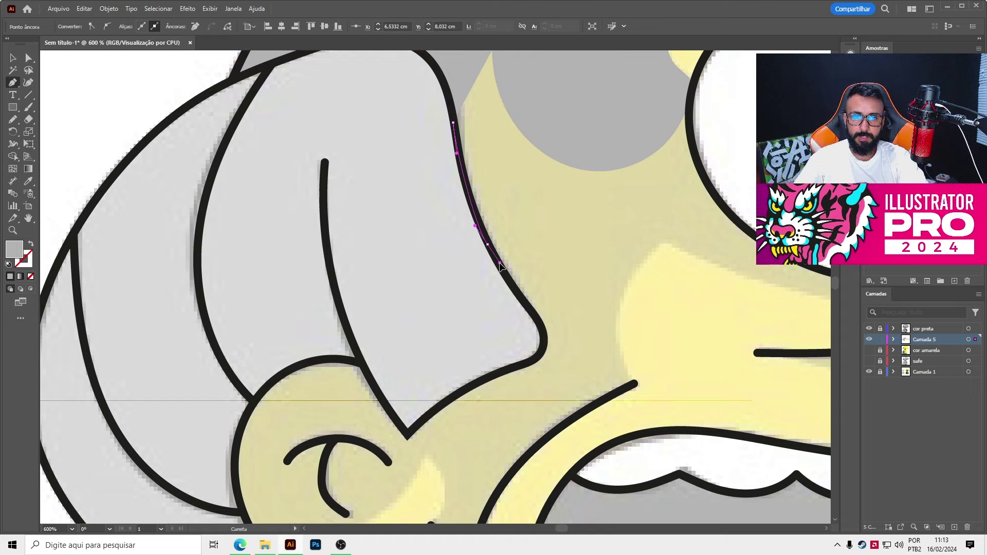
{"action": "left_click", "coordinate": [529, 309]}
{"action": "left_click", "coordinate": [544, 340]}
{"action": "left_click", "coordinate": [532, 364]}
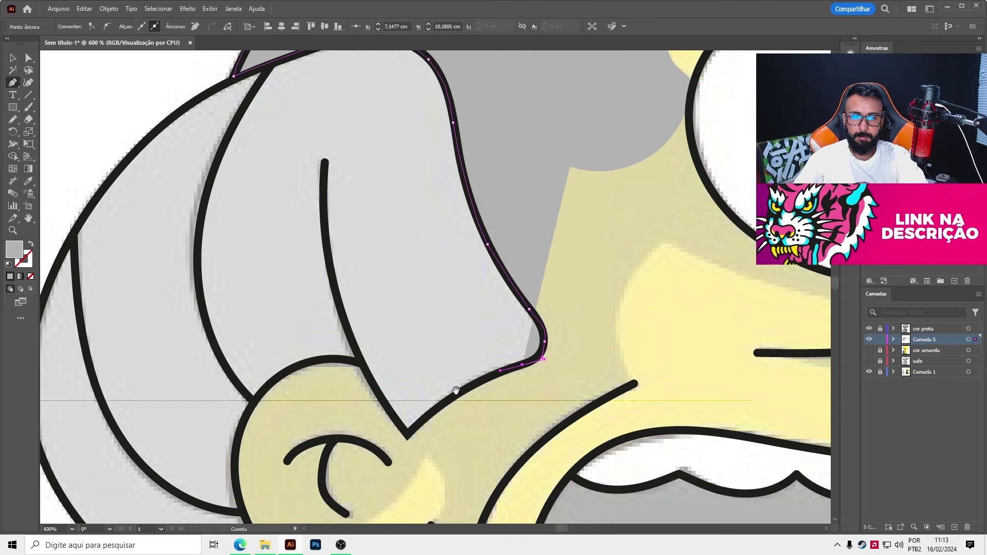
- Extend the path along the ear to the cheek line and curve it up into the face
{"action": "scroll", "coordinate": [419, 329], "scroll_direction": "up", "scroll_amount": 1}
{"action": "left_click", "coordinate": [509, 367]}
{"action": "left_click", "coordinate": [564, 367]}
{"action": "left_click", "coordinate": [582, 351]}
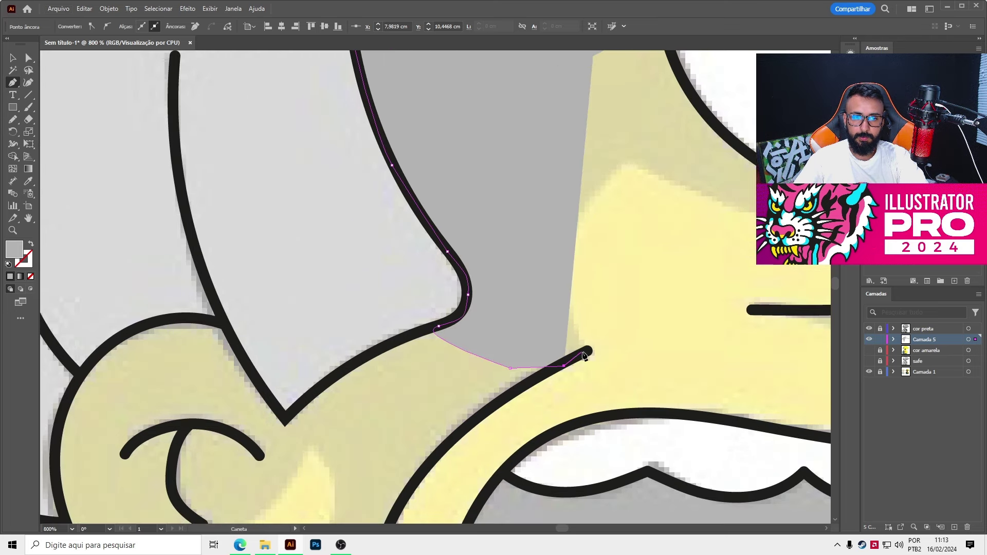
{"action": "left_click", "coordinate": [30, 246]}
{"action": "scroll", "coordinate": [303, 356], "scroll_direction": "down", "scroll_amount": 1}
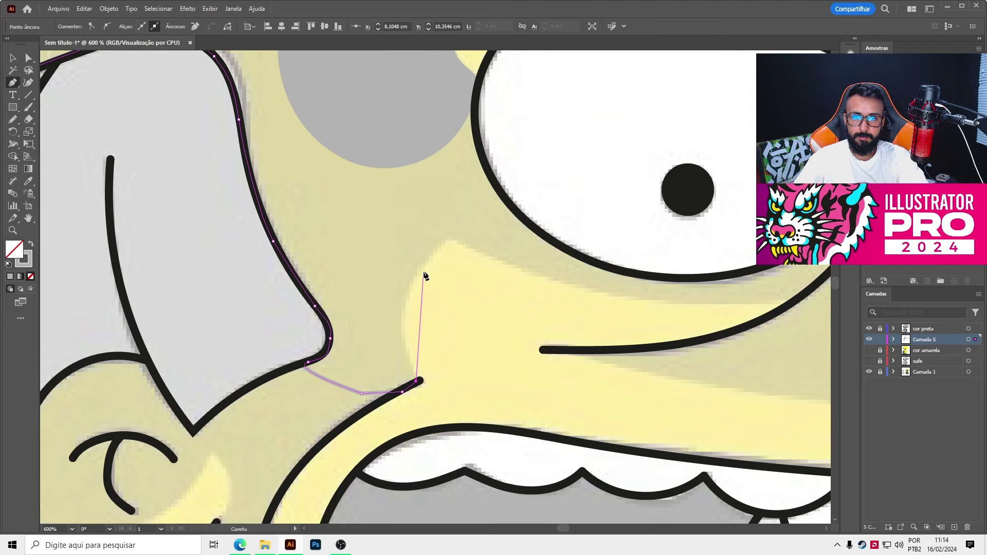
{"action": "left_click_drag", "start_coordinate": [409, 287], "coordinate": [432, 249]}
- Continue the shadow path along the cheek line, upper lip and lower nose outline
{"action": "scroll", "coordinate": [432, 249], "scroll_direction": "right", "scroll_amount": 5}
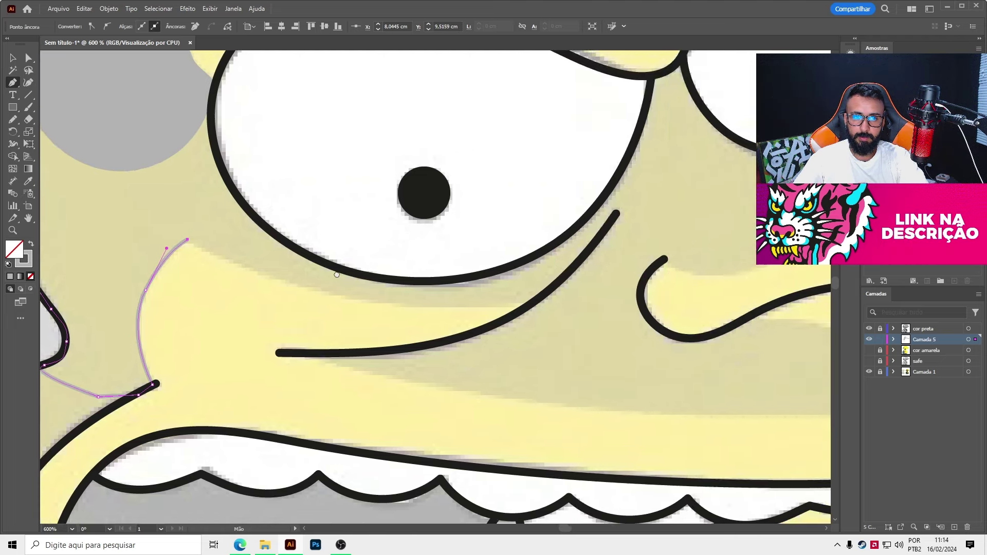
{"action": "scroll", "coordinate": [394, 348], "scroll_direction": "up", "scroll_amount": 1}
{"action": "left_click", "coordinate": [394, 345]}
{"action": "scroll", "coordinate": [394, 349], "scroll_direction": "down", "scroll_amount": 2}
{"action": "left_click_drag", "start_coordinate": [404, 352], "coordinate": [548, 365]}
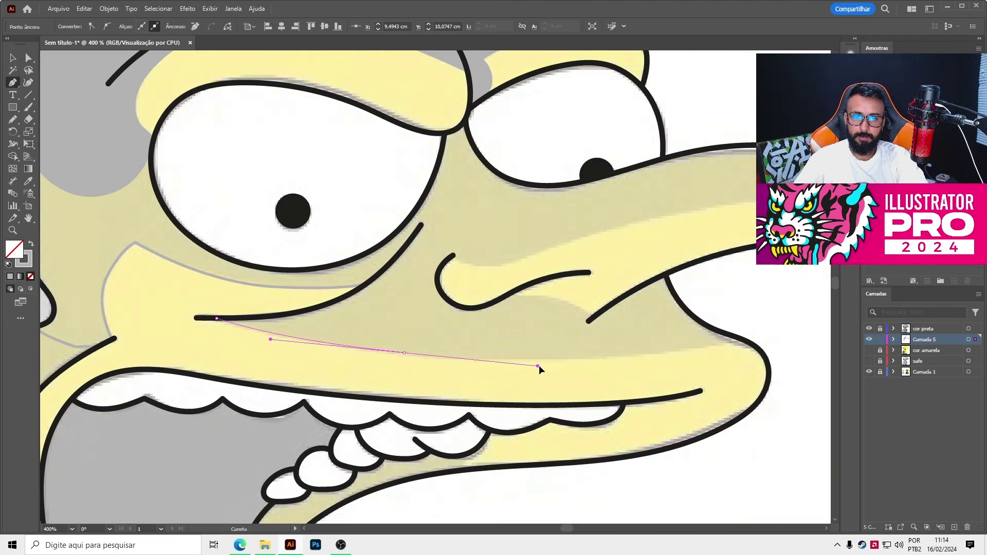
{"action": "scroll", "coordinate": [591, 347], "scroll_direction": "right", "scroll_amount": 3}
{"action": "scroll", "coordinate": [619, 335], "scroll_direction": "up", "scroll_amount": 2}
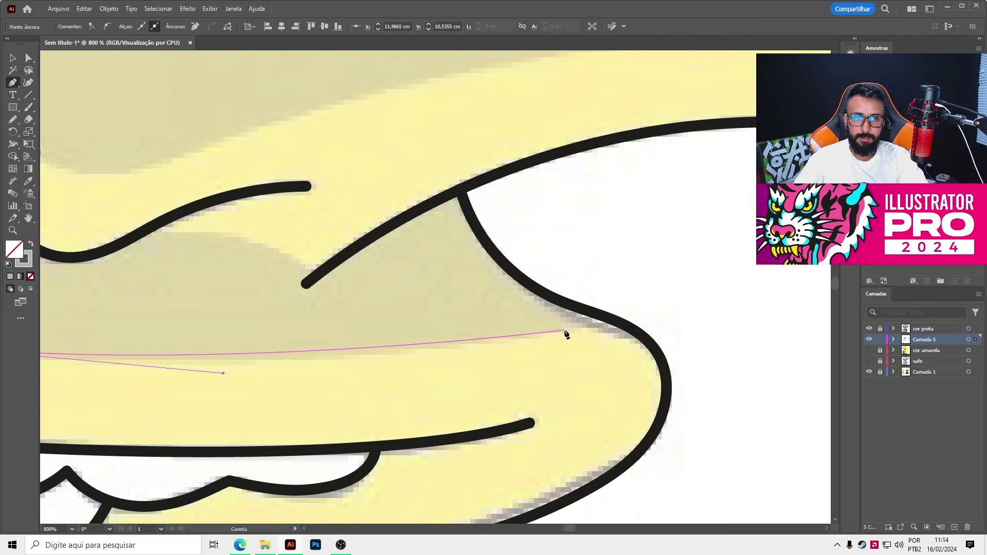
{"action": "left_click_drag", "start_coordinate": [611, 325], "coordinate": [615, 321]}
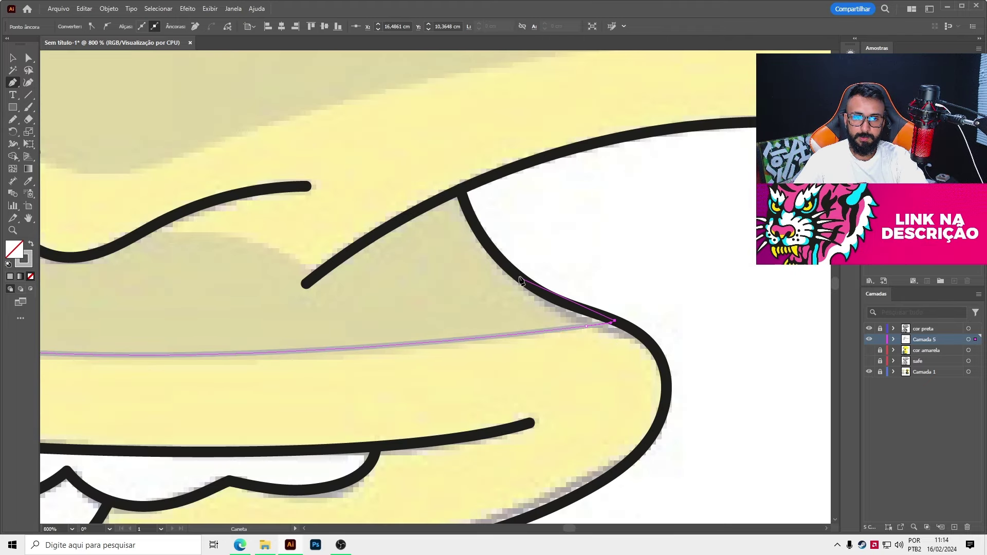
{"action": "left_click_drag", "start_coordinate": [461, 188], "coordinate": [455, 202]}
- Add anchors and curved segments following the black stroke ends
{"action": "scroll", "coordinate": [399, 211], "scroll_direction": "up", "scroll_amount": 1}
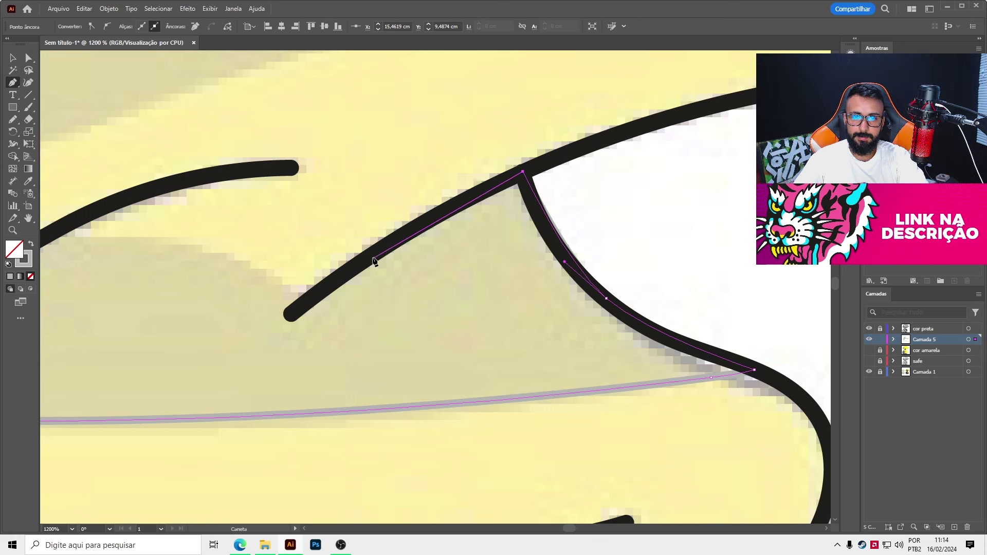
{"action": "left_click", "coordinate": [301, 305]}
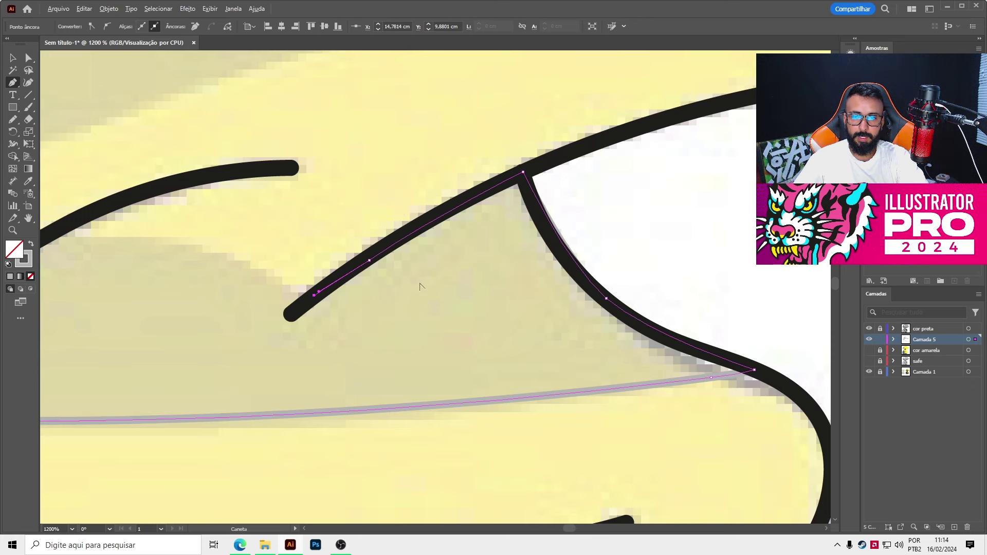
{"action": "scroll", "coordinate": [308, 288], "scroll_direction": "up", "scroll_amount": 1}
{"action": "left_click_drag", "start_coordinate": [367, 249], "coordinate": [159, 229]}
{"action": "left_click", "coordinate": [179, 234]}
{"action": "scroll", "coordinate": [180, 235], "scroll_direction": "down", "scroll_amount": 3}
{"action": "scroll", "coordinate": [254, 280], "scroll_direction": "up", "scroll_amount": 3}
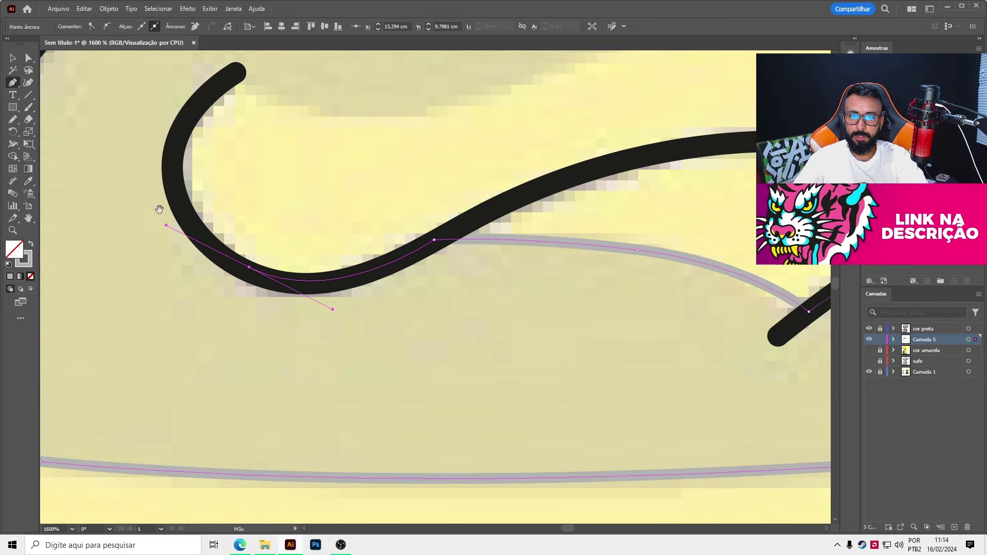
{"action": "scroll", "coordinate": [159, 209], "scroll_direction": "down", "scroll_amount": 1}
{"action": "left_click_drag", "start_coordinate": [438, 272], "coordinate": [507, 253]}
{"action": "scroll", "coordinate": [507, 251], "scroll_direction": "down", "scroll_amount": 3}
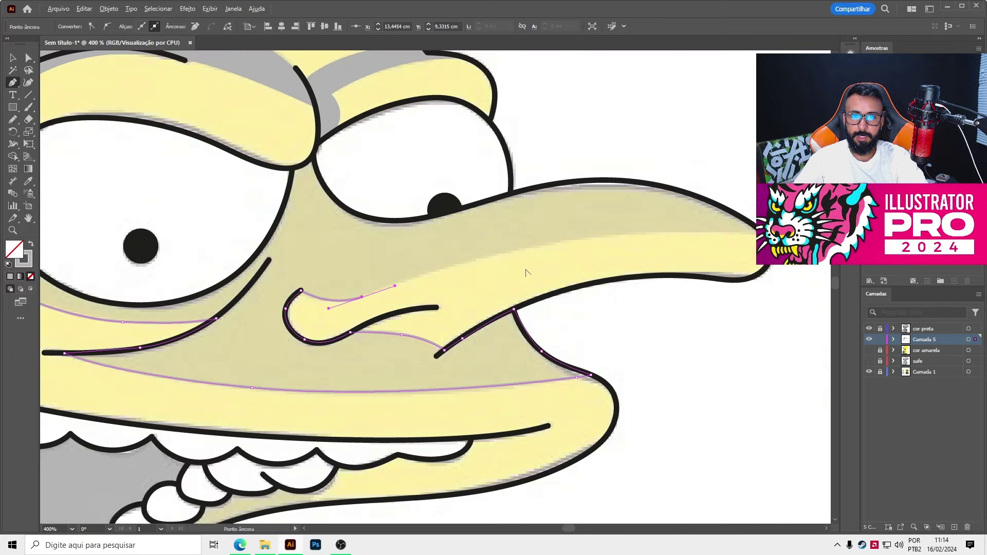
{"action": "scroll", "coordinate": [592, 229], "scroll_direction": "up", "scroll_amount": 2}
- Extend the shadow outline around the nose tip and along the nose's top edge
{"action": "left_click_drag", "start_coordinate": [594, 227], "coordinate": [696, 217]}
{"action": "scroll", "coordinate": [362, 229], "scroll_direction": "down", "scroll_amount": 3}
{"action": "scroll", "coordinate": [520, 230], "scroll_direction": "up", "scroll_amount": 3}
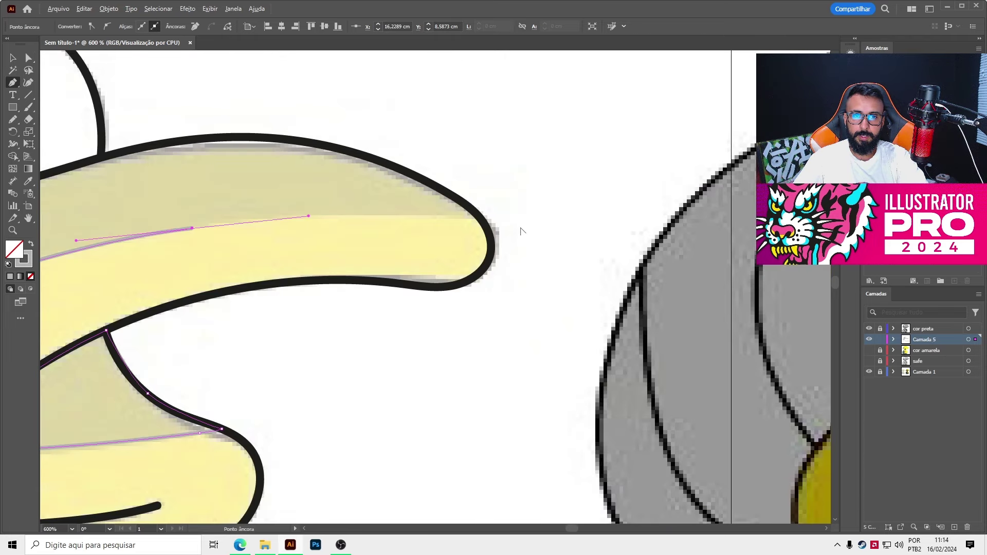
{"action": "left_click_drag", "start_coordinate": [479, 217], "coordinate": [431, 194]}
{"action": "left_click_drag", "start_coordinate": [337, 147], "coordinate": [423, 162]}
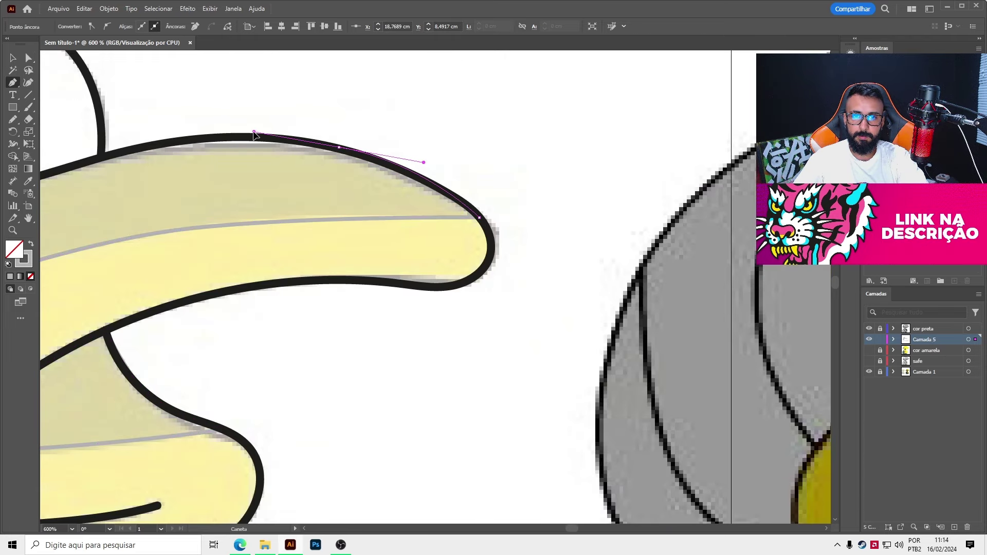
{"action": "left_click_drag", "start_coordinate": [191, 160], "coordinate": [435, 188]}
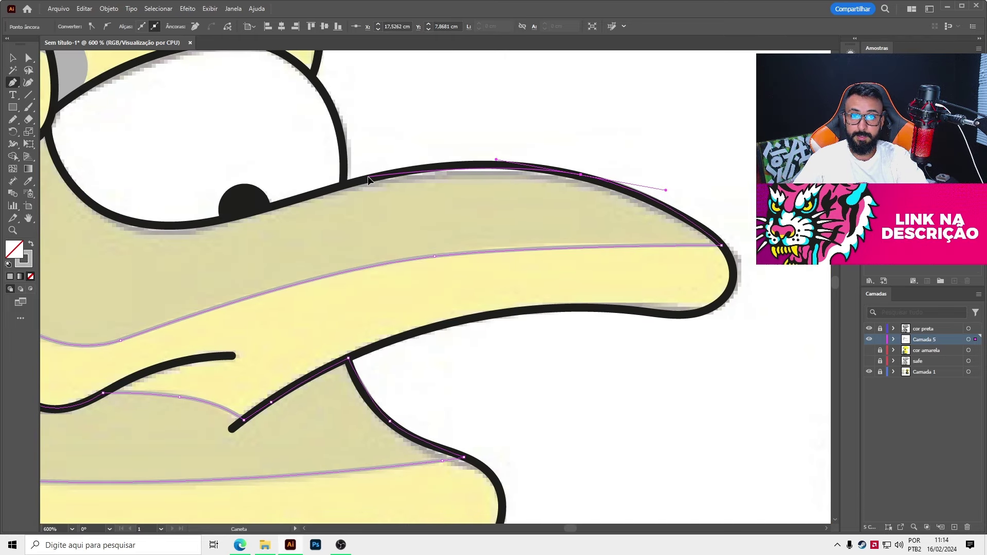
{"action": "mouse_move", "coordinate": [370, 176]}
{"action": "left_mouse_down"}
{"action": "mouse_move", "coordinate": [307, 188]}
{"action": "mouse_move", "coordinate": [360, 203]}
{"action": "mouse_move", "coordinate": [279, 208]}
{"action": "left_mouse_up"}
{"action": "scroll", "coordinate": [279, 208], "scroll_direction": "up", "scroll_amount": 1}
- Curve the outline from the eye's bottom edge down between the eyes and along the left eye
{"action": "left_click_drag", "start_coordinate": [241, 145], "coordinate": [368, 183]}
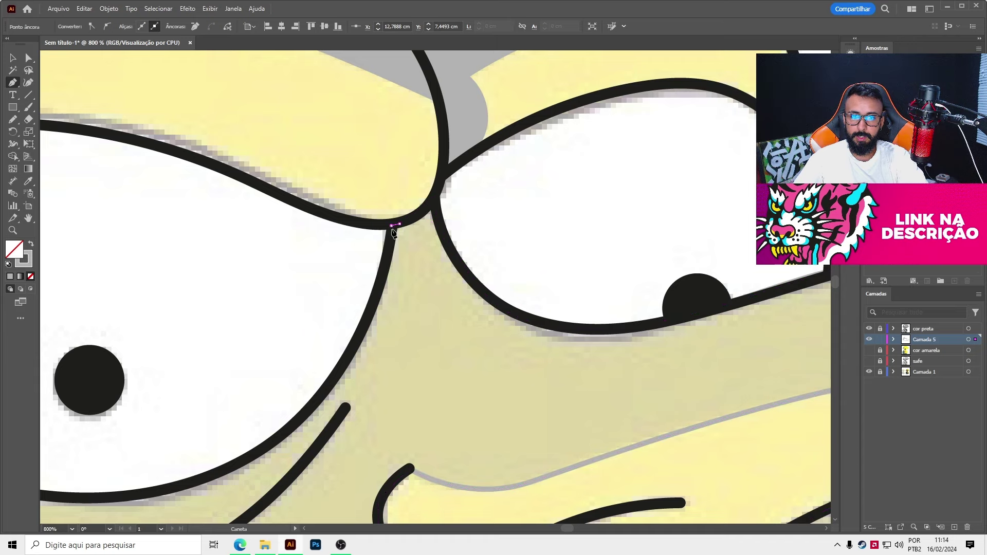
{"action": "left_click_drag", "start_coordinate": [392, 226], "coordinate": [376, 310]}
{"action": "left_click", "coordinate": [316, 408]}
{"action": "left_click_drag", "start_coordinate": [315, 412], "coordinate": [546, 240]}
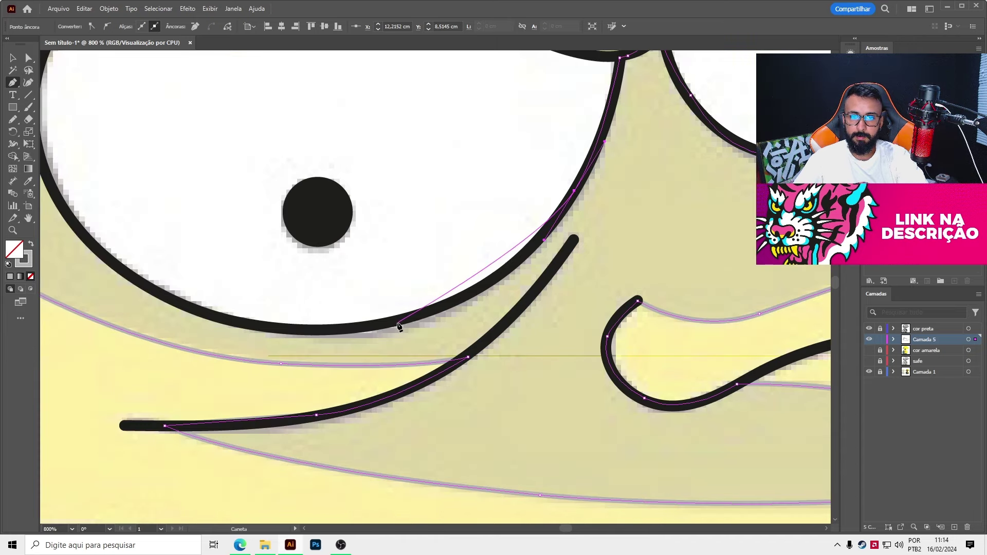
{"action": "left_click_drag", "start_coordinate": [300, 335], "coordinate": [515, 374]}
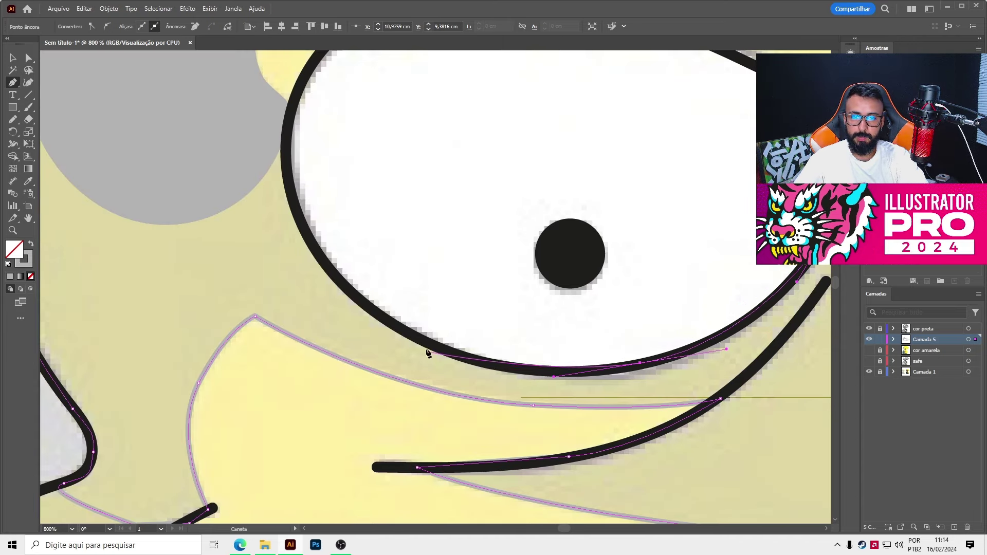
{"action": "left_click_drag", "start_coordinate": [426, 349], "coordinate": [618, 438]}
{"action": "left_click_drag", "start_coordinate": [448, 286], "coordinate": [438, 222]}
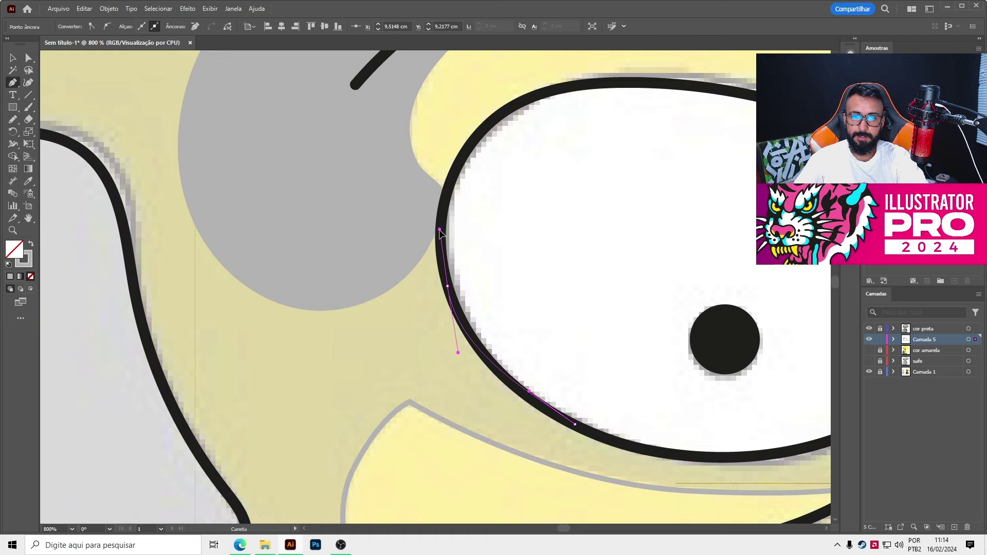
- Run the outline up through the grey hair to close it at the head's top
{"action": "key", "text": "ctrl+minus"}
{"action": "key", "text": "ctrl+minus"}
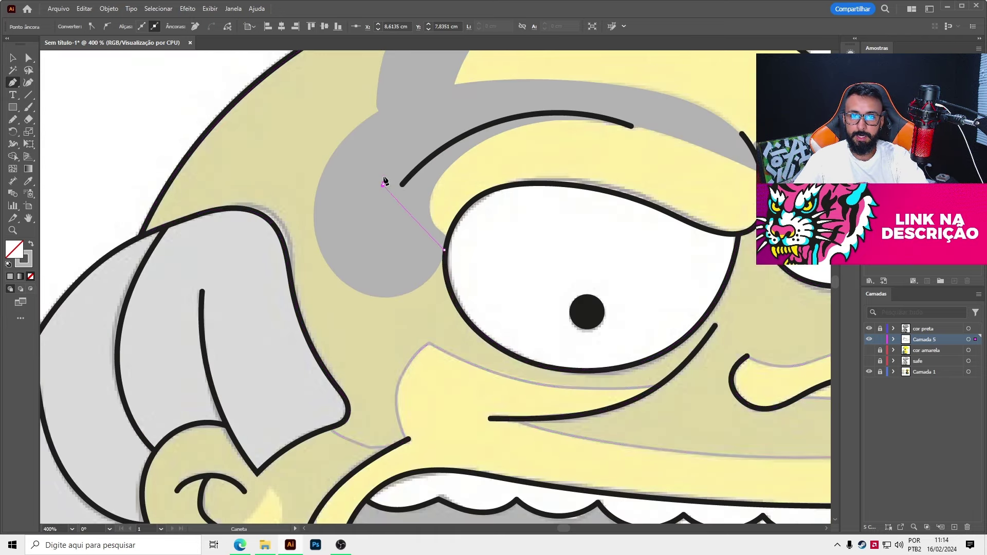
{"action": "scroll", "coordinate": [385, 181], "scroll_direction": "up", "scroll_amount": 2}
{"action": "left_click", "coordinate": [396, 207]}
{"action": "left_click", "coordinate": [407, 148]}
{"action": "left_click", "coordinate": [418, 106]}
{"action": "scroll", "coordinate": [418, 107], "scroll_direction": "up", "scroll_amount": 2}
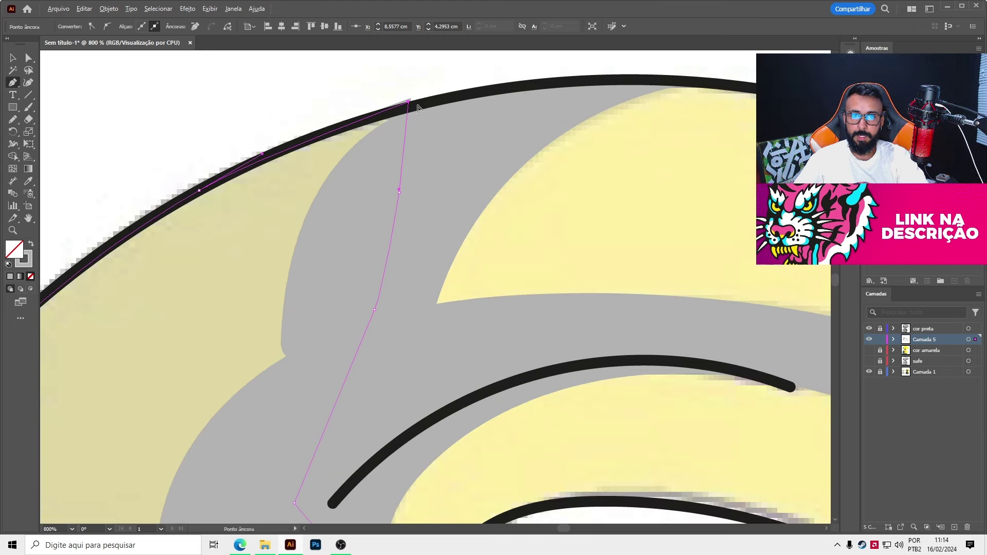
- Deselect the traced shadow path and zoom out to view the whole character
{"action": "key", "text": "ctrl"}
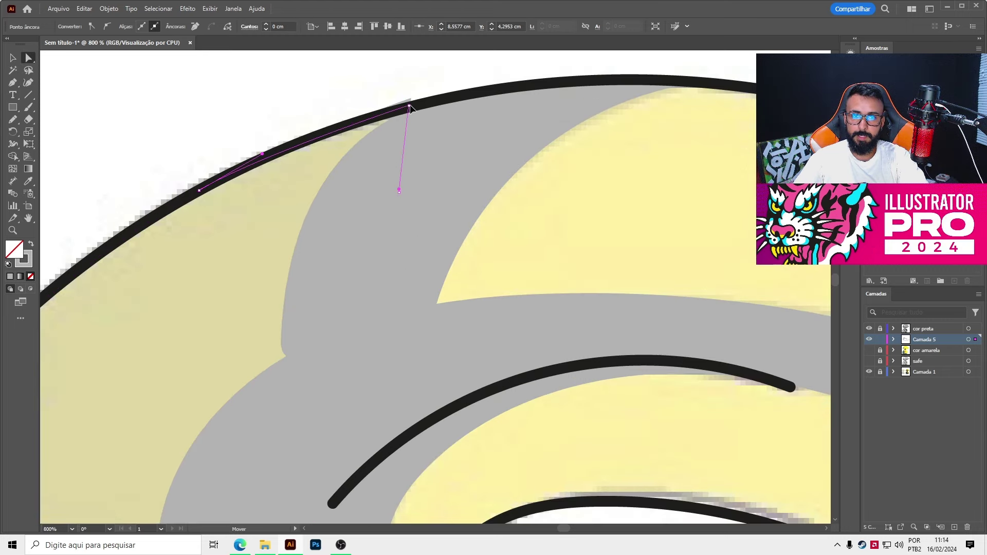
{"action": "key", "text": "ctrl+minus"}
{"action": "key", "text": "ctrl+minus"}
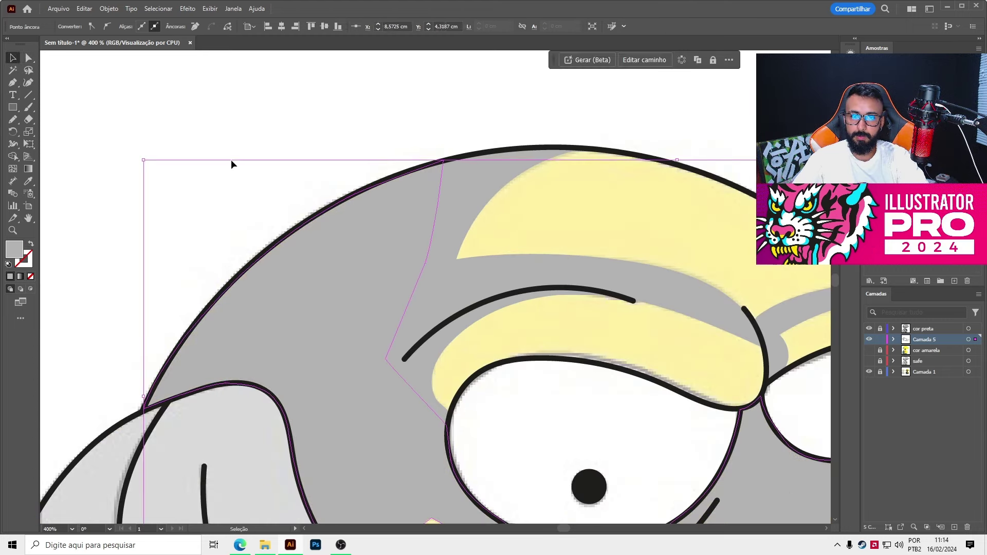
{"action": "key", "text": "ctrl+shift+a"}
{"action": "key", "text": "ctrl+minus"}
{"action": "key", "text": "ctrl+minus"}
- Show the yellow colour layer and hide the reference image layer
{"action": "left_click", "coordinate": [868, 350]}
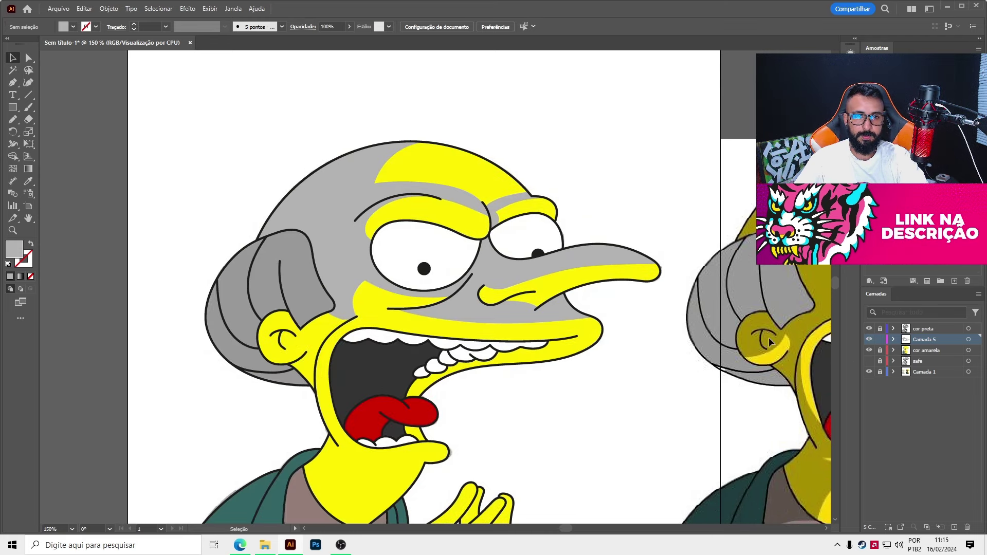
{"action": "scroll", "coordinate": [380, 261], "scroll_direction": "down", "scroll_amount": 1}
{"action": "left_click", "coordinate": [869, 372]}
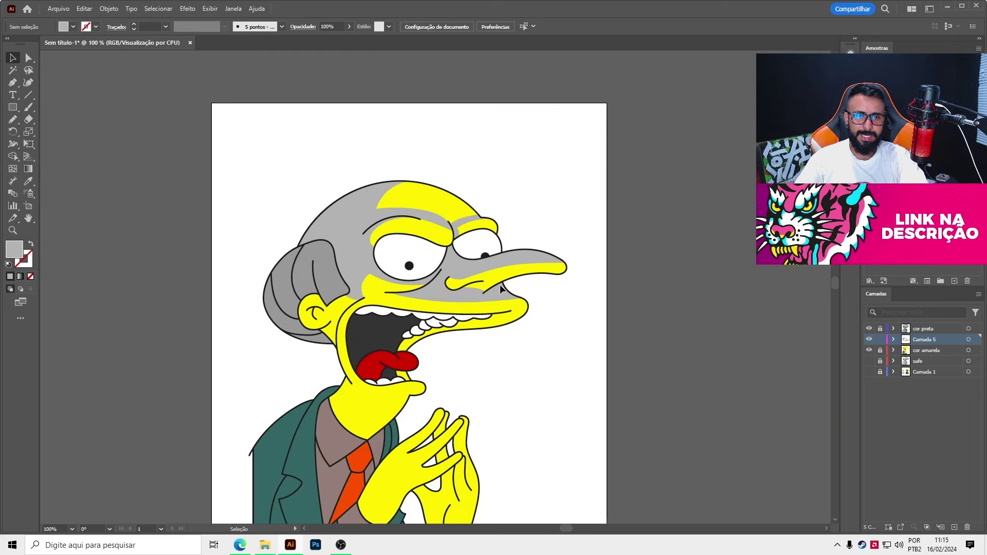
{"action": "scroll", "coordinate": [398, 263], "scroll_direction": "up", "scroll_amount": 1}
- Select all the shadow layer's artwork and merge it with Pathfinder Unite
{"action": "left_click", "coordinate": [969, 339]}
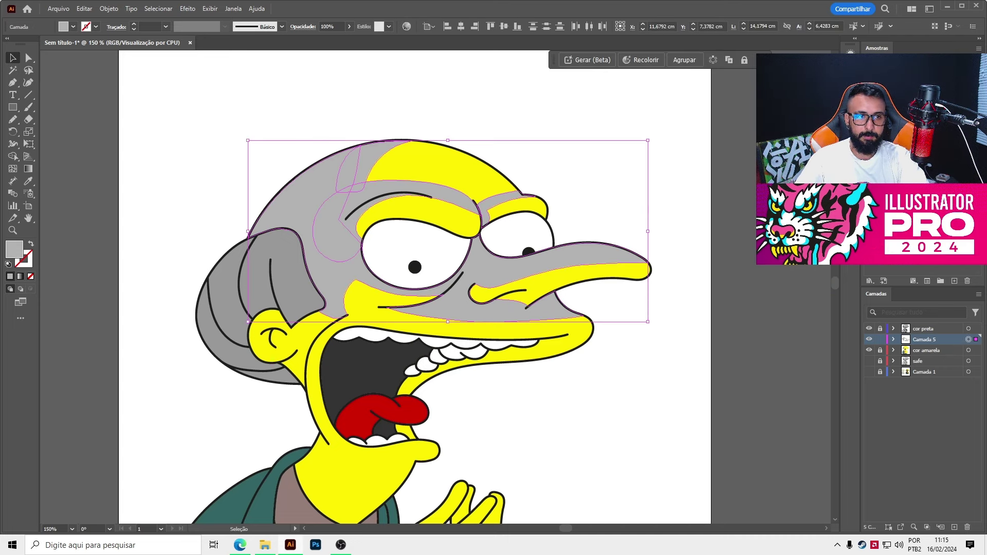
{"action": "key", "text": "ctrl+shift+F9"}
{"action": "left_click", "coordinate": [735, 227]}
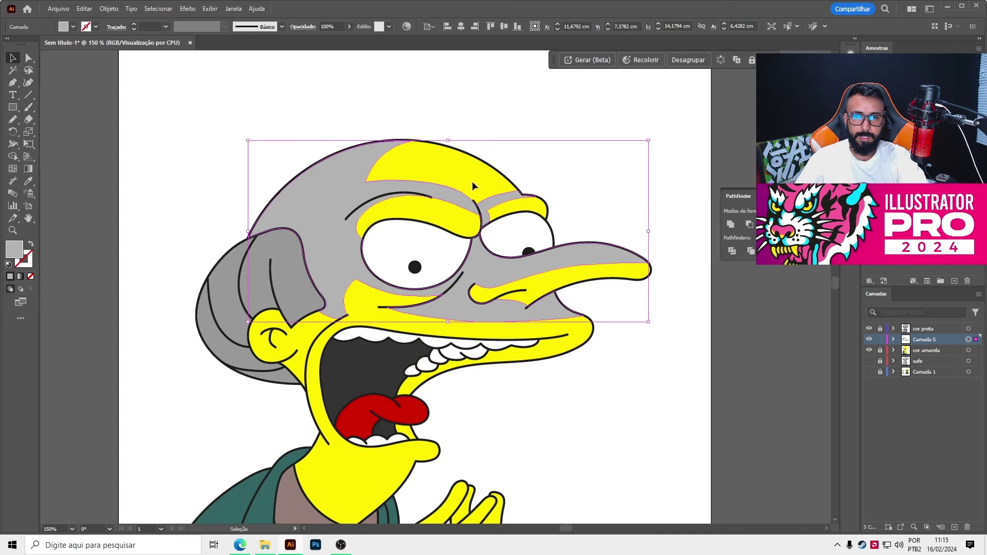
{"action": "key", "text": "ctrl+z"}
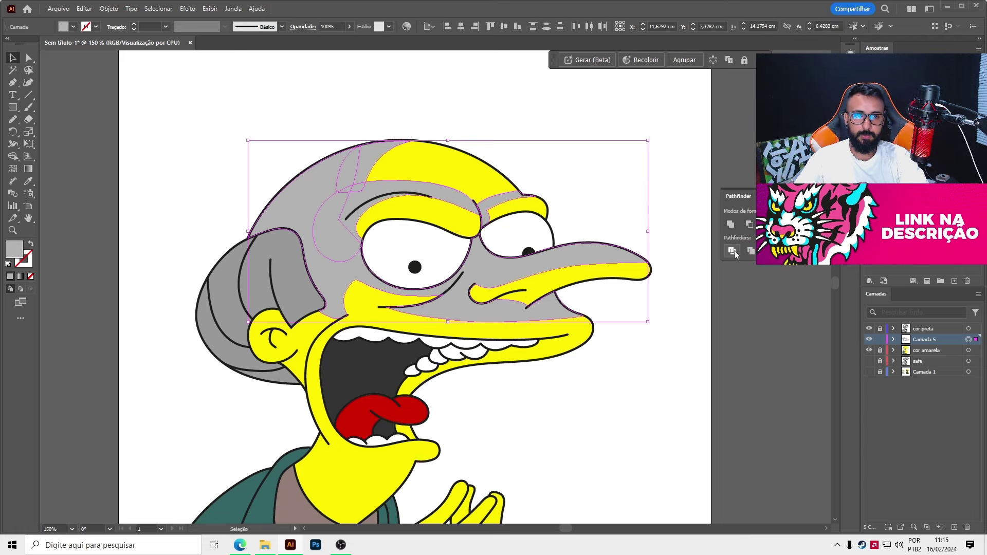
{"action": "left_click", "coordinate": [731, 225]}
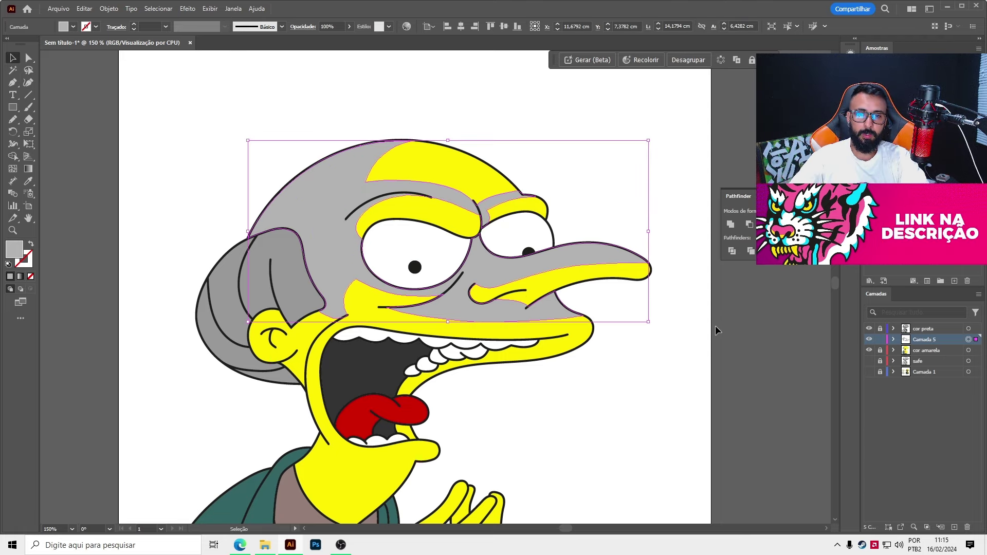
- Open the Transparência panel from the Janela menu and view its blend-mode list
{"action": "key", "text": "ctrl+shift+F10"}
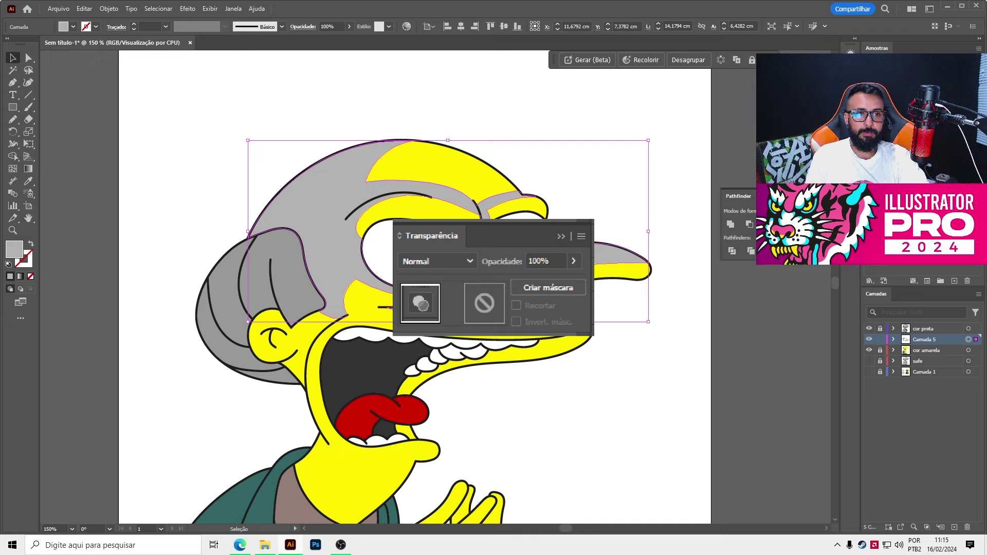
{"action": "key", "text": "ctrl+shift+F10"}
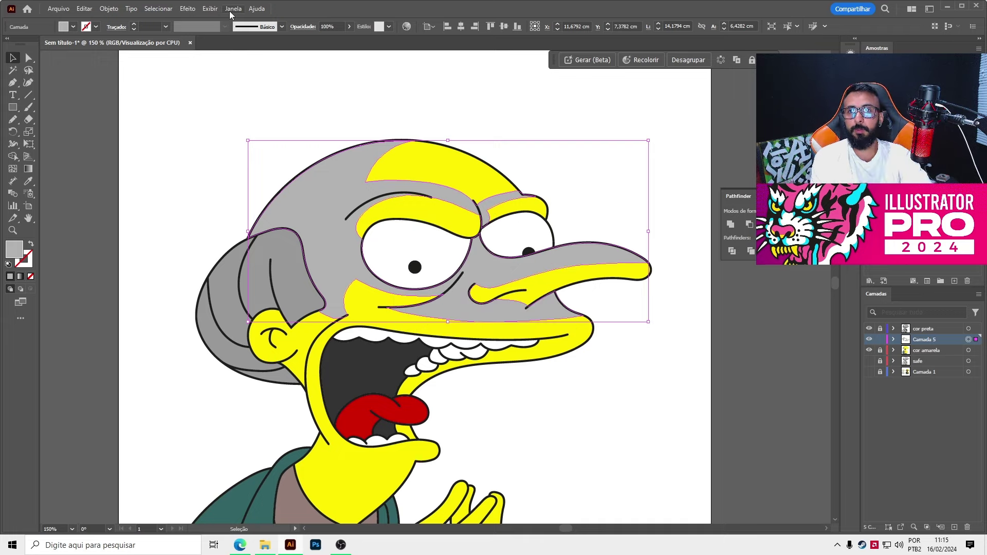
{"action": "left_click", "coordinate": [232, 9]}
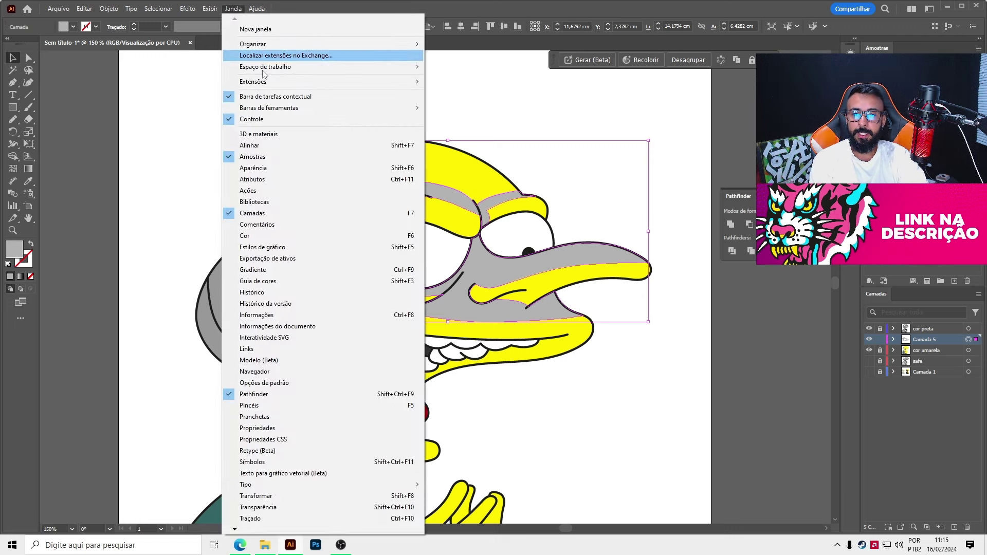
{"action": "left_click", "coordinate": [271, 507]}
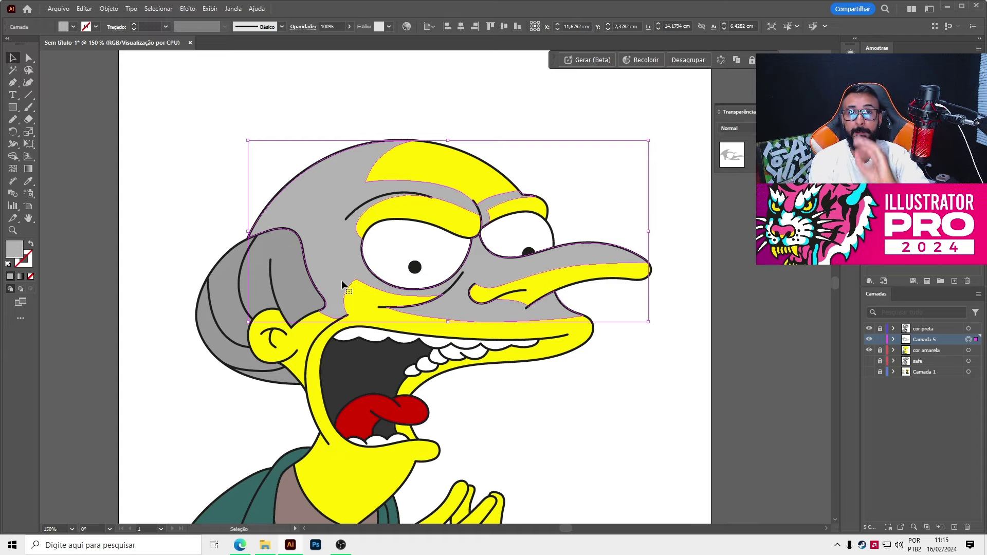
{"action": "left_click", "coordinate": [743, 128]}
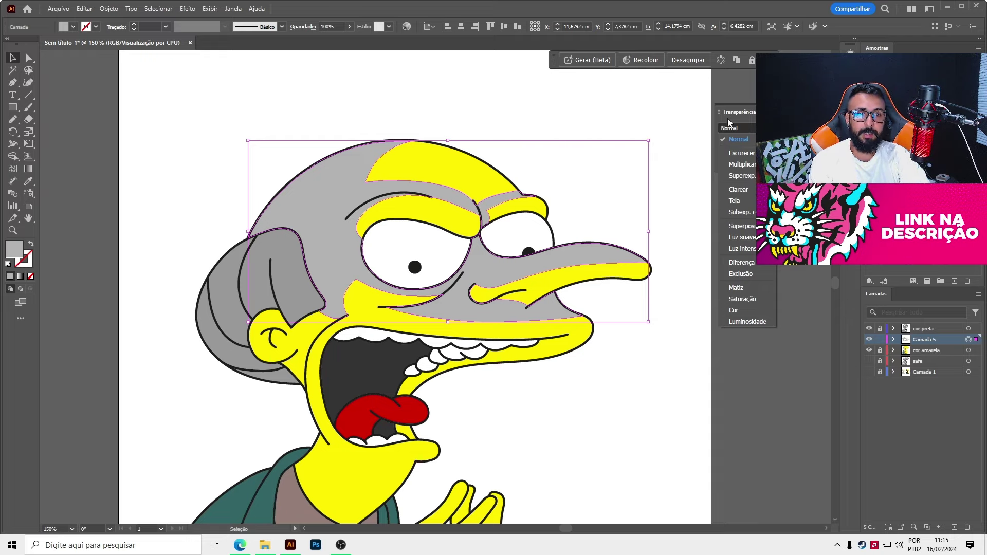
{"action": "left_click", "coordinate": [728, 124]}
- Set the grey head shadow's blend mode to Multiplicar (Multiply)
{"action": "key", "text": "Escape"}
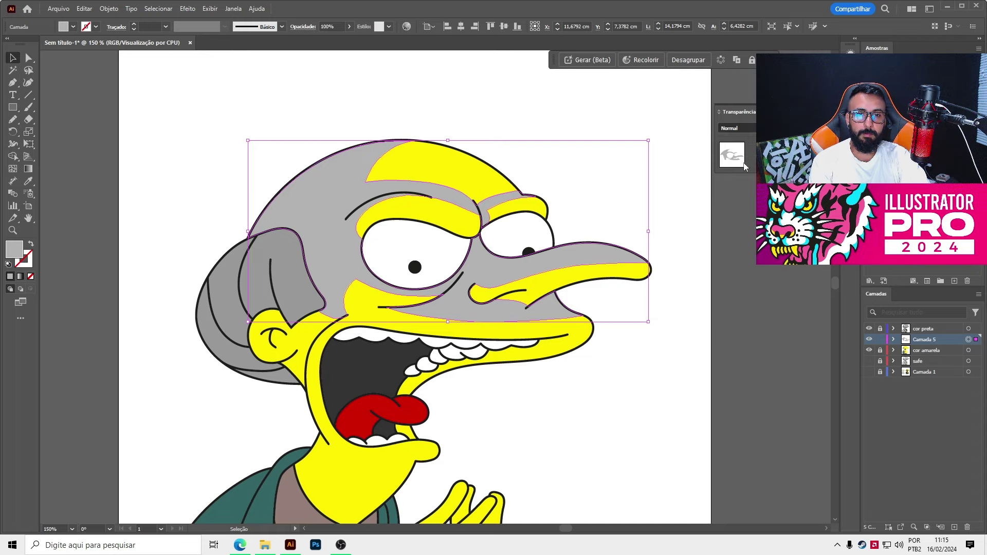
{"action": "key", "text": "Down"}
{"action": "key", "text": "Down"}
{"action": "left_click", "coordinate": [730, 298]}
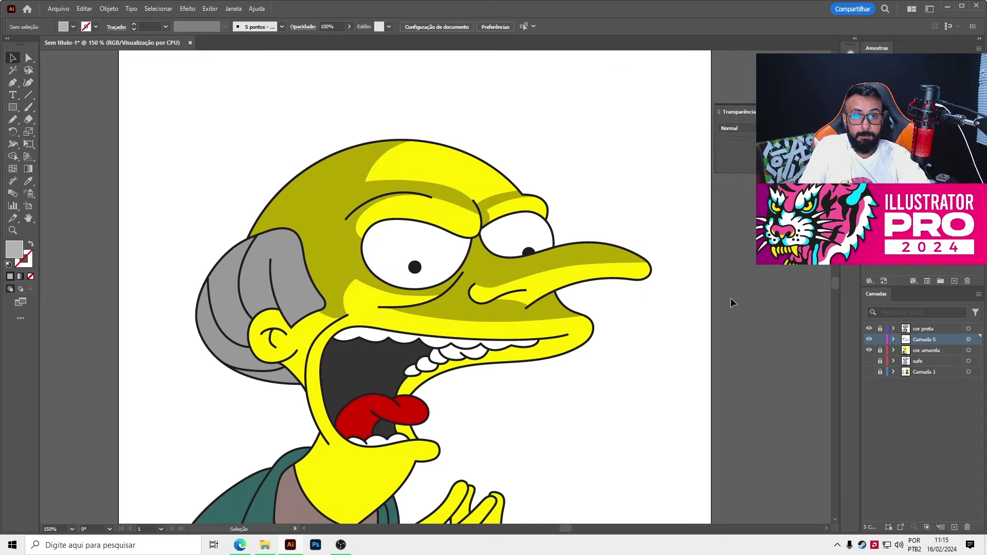
{"action": "left_click", "coordinate": [733, 129]}
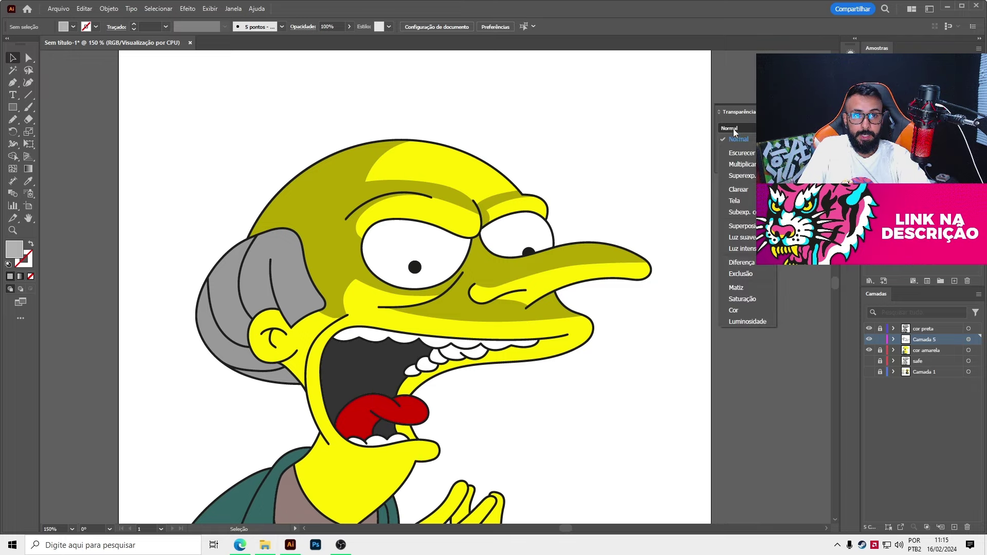
{"action": "left_click", "coordinate": [741, 165]}
{"action": "scroll", "coordinate": [442, 206], "scroll_direction": "down", "scroll_amount": 3}
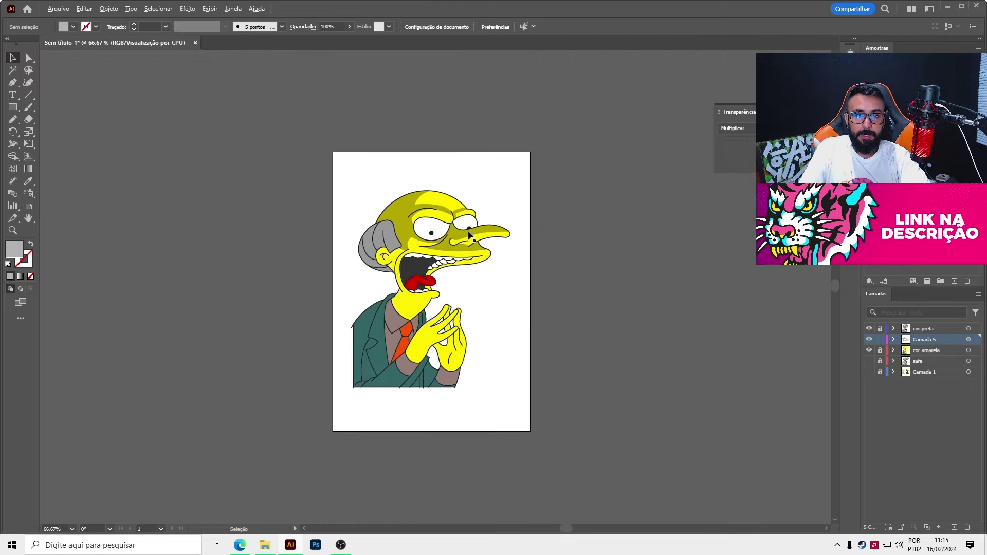
{"action": "scroll", "coordinate": [469, 183], "scroll_direction": "up", "scroll_amount": 1}
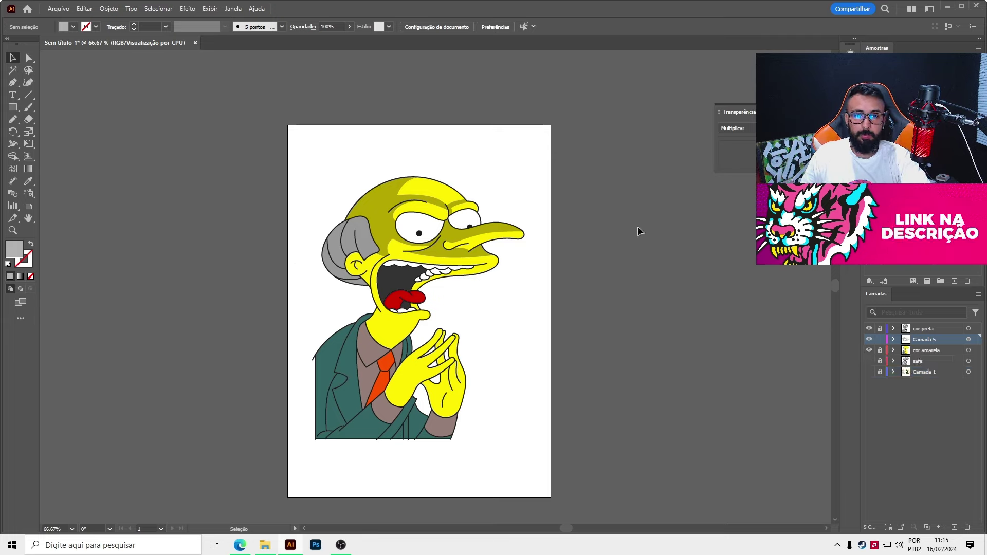
- Hide the yellow colour layer, show the coloured reference layer, and clear the selection
{"action": "left_click", "coordinate": [869, 350]}
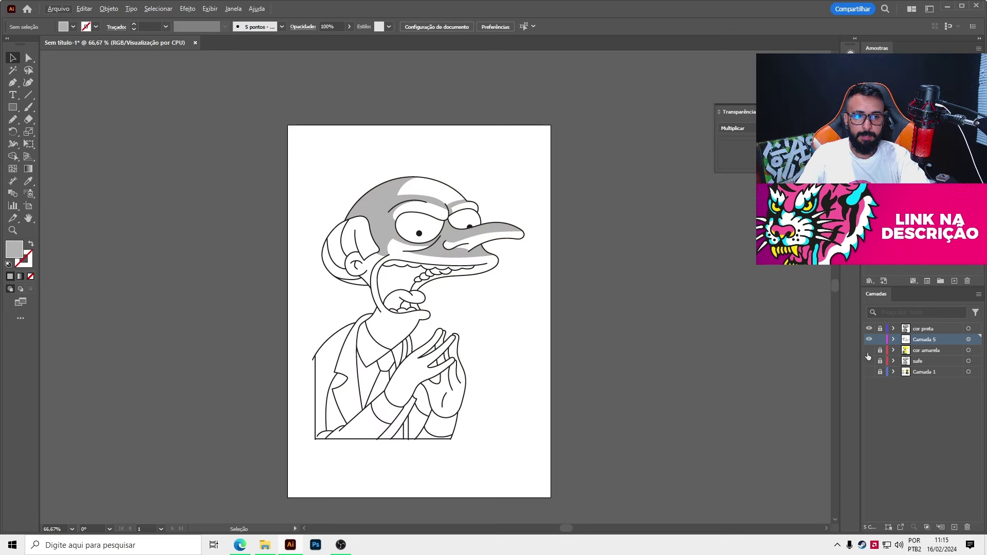
{"action": "left_click", "coordinate": [869, 372]}
{"action": "scroll", "coordinate": [382, 257], "scroll_direction": "up", "scroll_amount": 3, "text": "alt"}
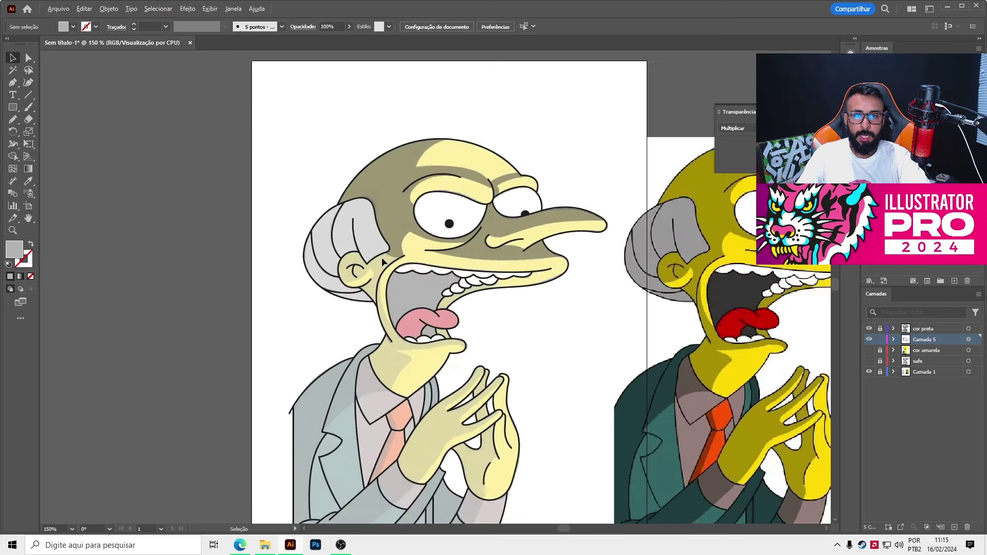
{"action": "left_click", "coordinate": [408, 212]}
{"action": "scroll", "coordinate": [360, 246], "scroll_direction": "down", "scroll_amount": 1}
{"action": "scroll", "coordinate": [388, 244], "scroll_direction": "up", "scroll_amount": 1, "text": "alt"}
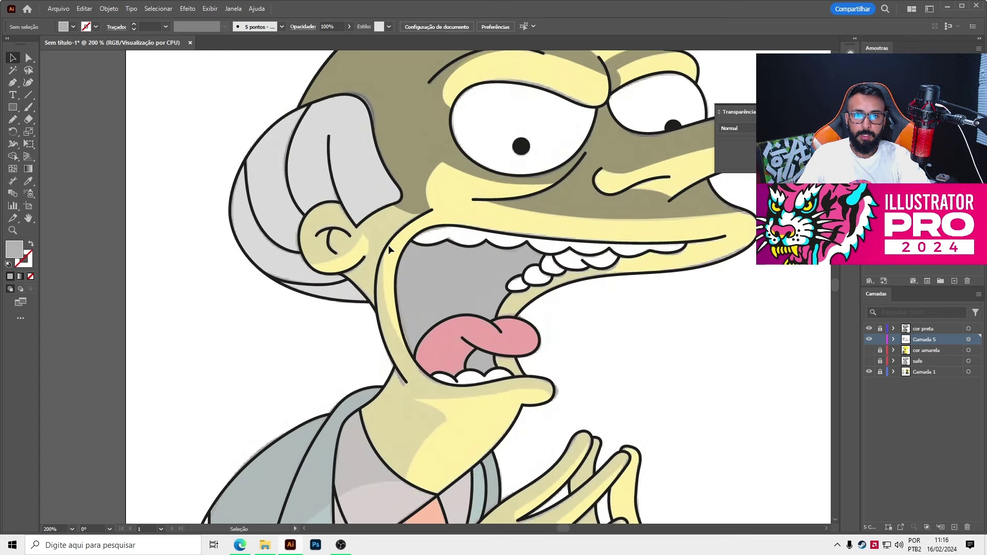
{"action": "key", "text": "p"}
{"action": "scroll", "coordinate": [374, 232], "scroll_direction": "up", "scroll_amount": 3, "text": "alt"}
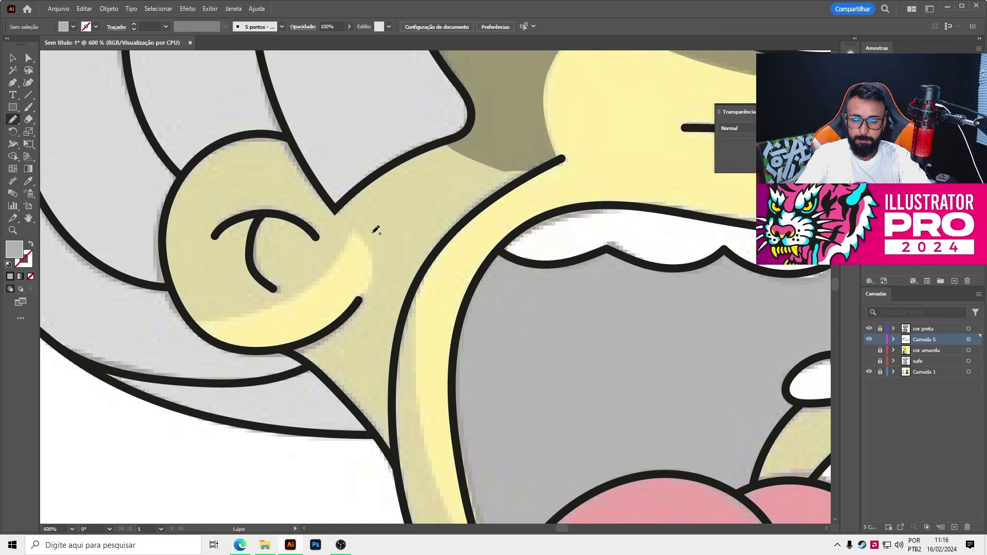
- Trace the outer curve of the ear shadow, bending it into a crescent along the lower line
{"action": "left_click", "coordinate": [190, 314]}
{"action": "left_click", "coordinate": [354, 226]}
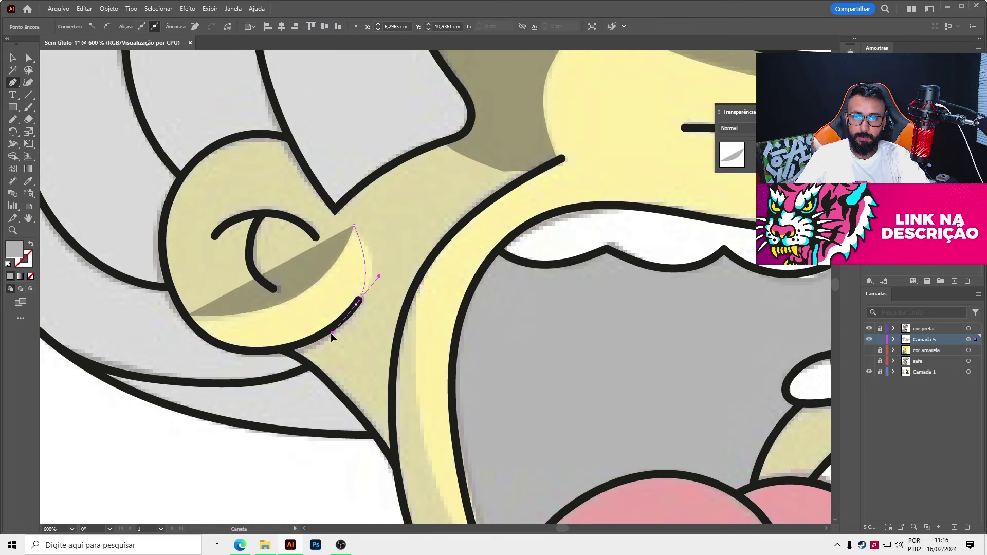
{"action": "mouse_move", "coordinate": [358, 302]}
{"action": "left_mouse_down"}
{"action": "mouse_move", "coordinate": [326, 338]}
{"action": "mouse_move", "coordinate": [307, 341]}
{"action": "left_mouse_up"}
{"action": "left_click", "coordinate": [288, 350]}
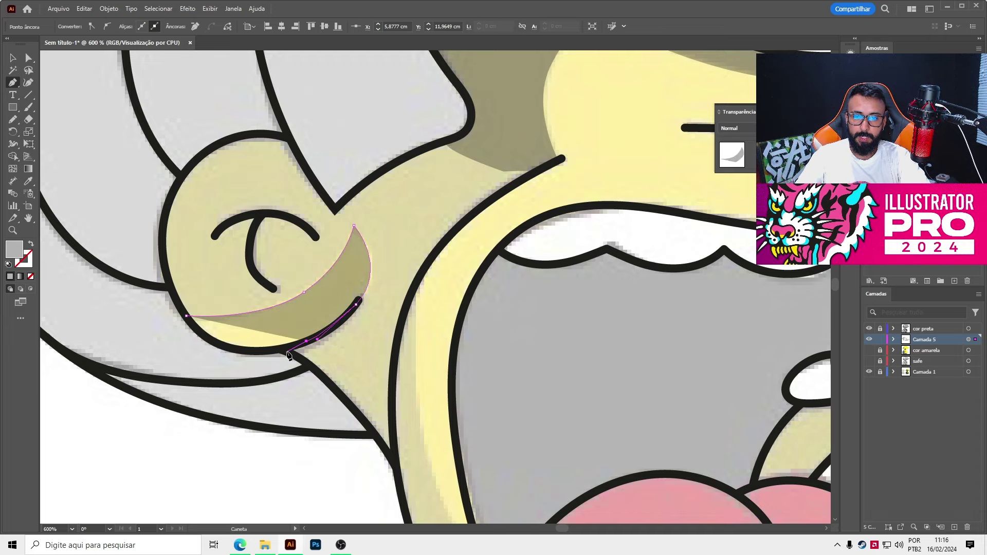
{"action": "left_click_drag", "start_coordinate": [337, 390], "coordinate": [350, 407]}
{"action": "left_click", "coordinate": [396, 465]}
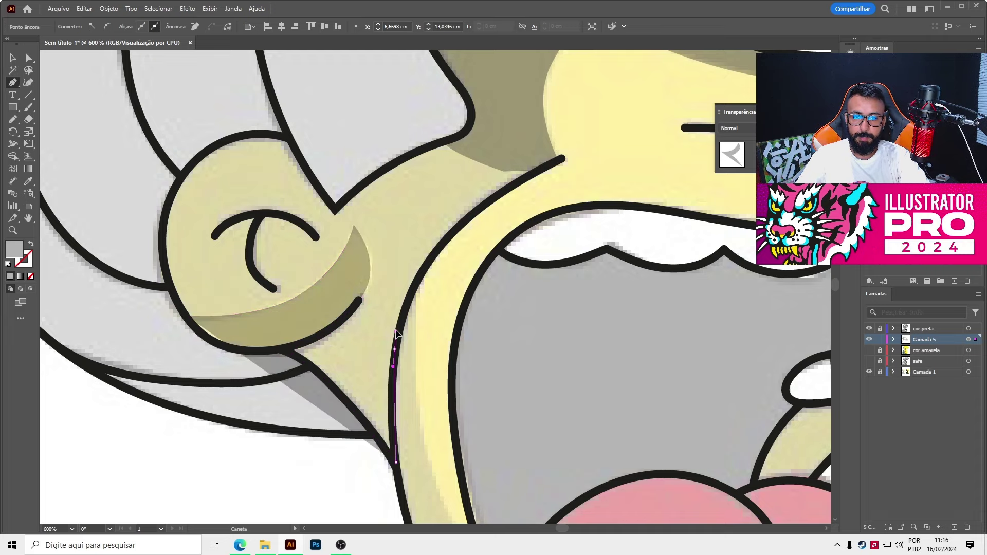
{"action": "scroll", "coordinate": [165, 164], "scroll_direction": "up", "scroll_amount": 2, "text": "alt"}
- Continue the ear shadow down the ear's left edge and close the shape
{"action": "left_click", "coordinate": [191, 200]}
{"action": "left_click", "coordinate": [173, 257]}
{"action": "left_click", "coordinate": [166, 307]}
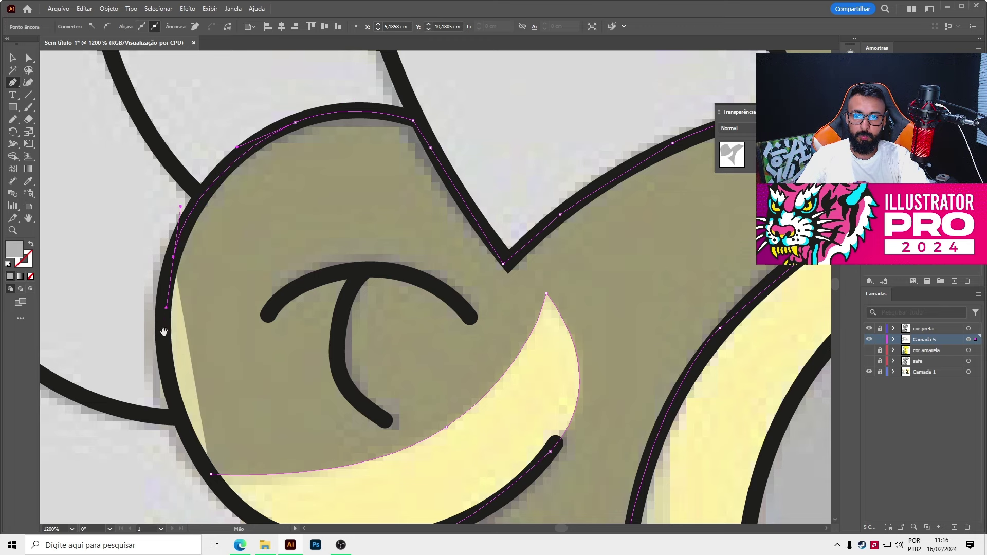
{"action": "left_click_drag", "start_coordinate": [161, 326], "coordinate": [179, 183]}
{"action": "left_click", "coordinate": [190, 256]}
{"action": "left_click", "coordinate": [202, 290]}
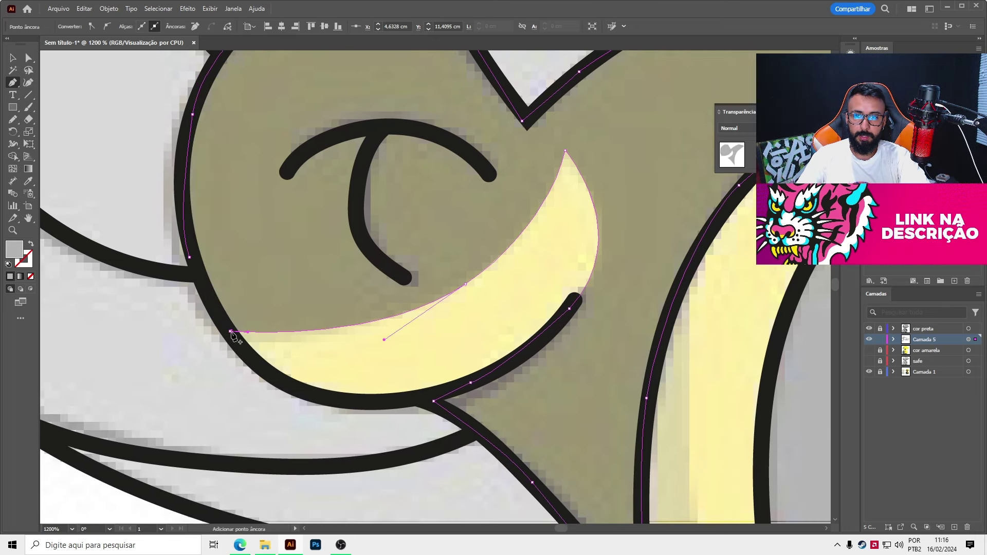
{"action": "key", "text": "v"}
- Select the new ear shadow, check the shadow layer's artwork, and hide the cor amarela layer
{"action": "scroll", "coordinate": [459, 266], "scroll_direction": "down", "scroll_amount": 4, "text": "alt"}
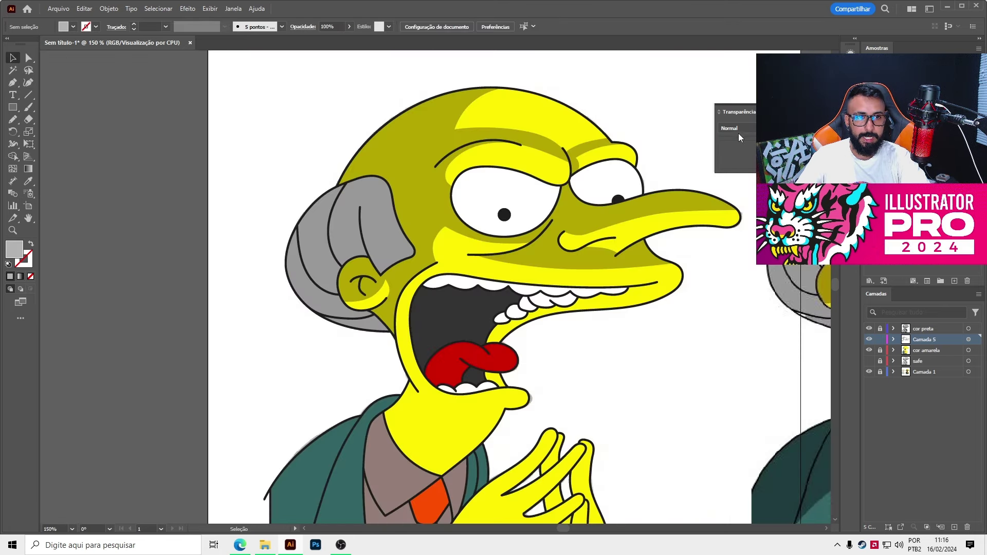
{"action": "left_click", "coordinate": [368, 278]}
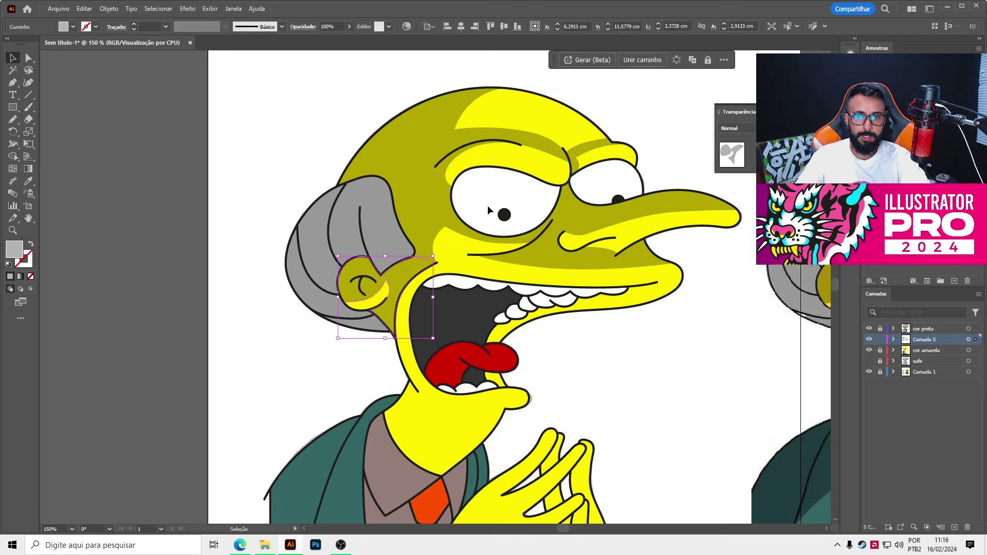
{"action": "left_click", "coordinate": [969, 339]}
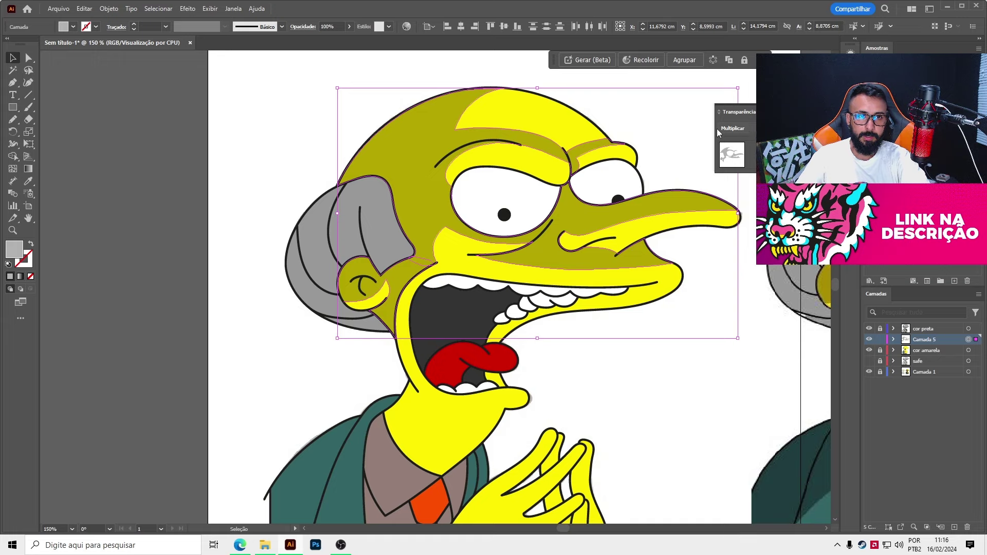
{"action": "left_click", "coordinate": [291, 344]}
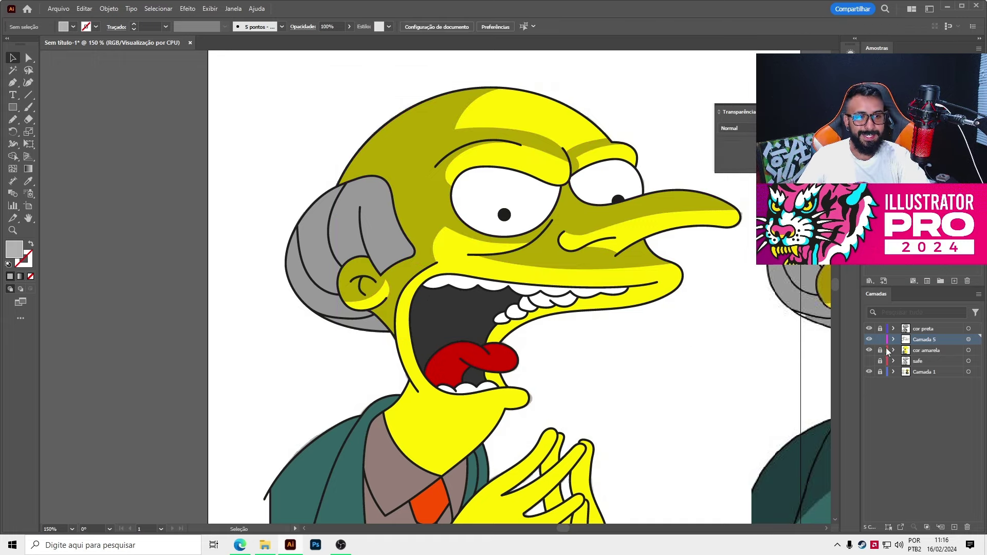
{"action": "left_click", "coordinate": [869, 350]}
{"action": "scroll", "coordinate": [580, 307], "scroll_direction": "up", "scroll_amount": 2}
- Start the mouth shadow path below the teeth, down to the jaw line and up to the first tooth
{"action": "key", "text": "p"}
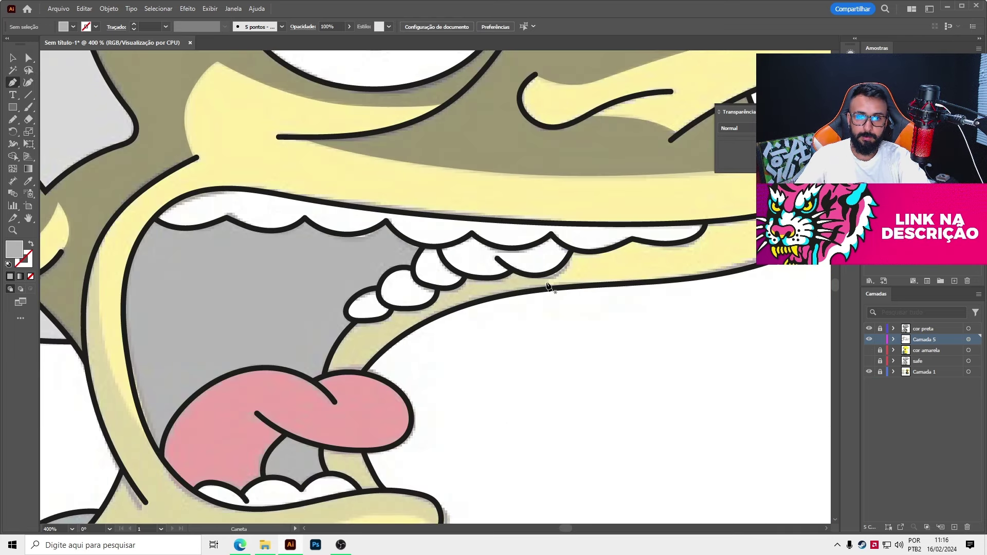
{"action": "scroll", "coordinate": [557, 288], "scroll_direction": "up", "scroll_amount": 3}
{"action": "left_click", "coordinate": [557, 264]}
{"action": "left_click", "coordinate": [184, 458]}
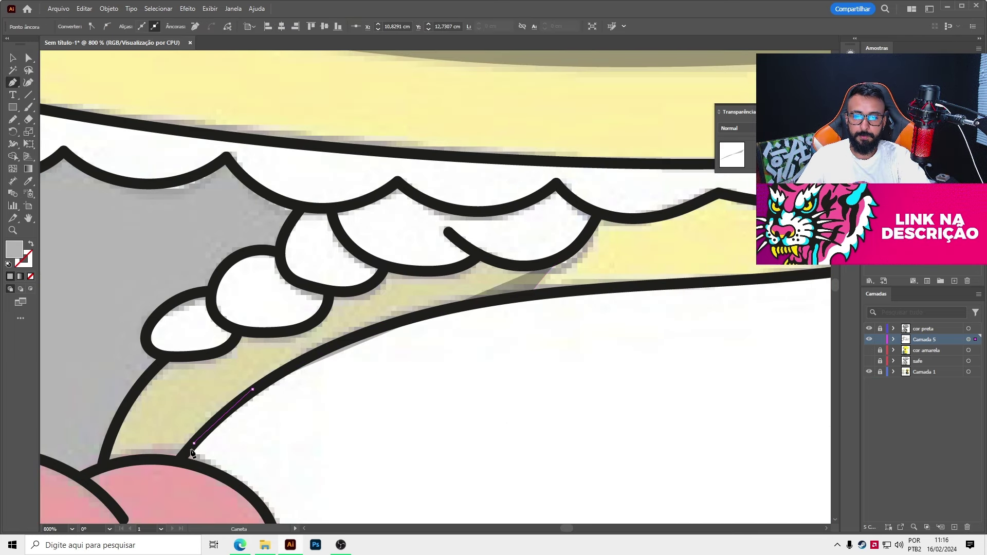
{"action": "left_click", "coordinate": [115, 464]}
{"action": "left_click", "coordinate": [110, 444]}
{"action": "left_click", "coordinate": [156, 363]}
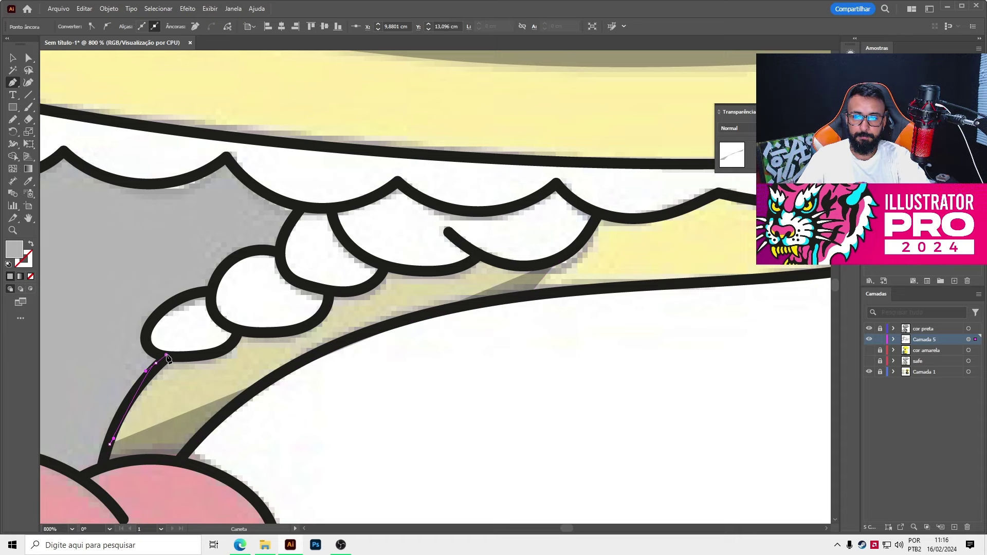
{"action": "left_click", "coordinate": [222, 350]}
- Trace the shadow along the lower edge of the upper teeth toward the far tooth
{"action": "scroll", "coordinate": [229, 339], "scroll_direction": "up", "scroll_amount": 2}
{"action": "left_click", "coordinate": [254, 322]}
{"action": "left_click", "coordinate": [335, 322]}
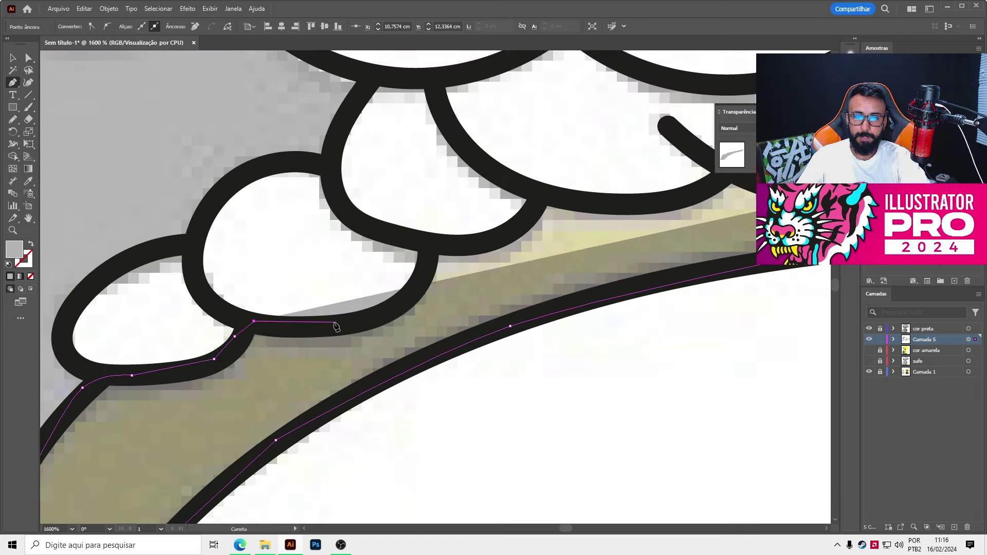
{"action": "left_click", "coordinate": [396, 306]}
{"action": "left_click", "coordinate": [423, 285]}
{"action": "left_click", "coordinate": [437, 246]}
{"action": "left_click", "coordinate": [483, 241]}
{"action": "left_click", "coordinate": [524, 228]}
{"action": "left_click", "coordinate": [543, 196]}
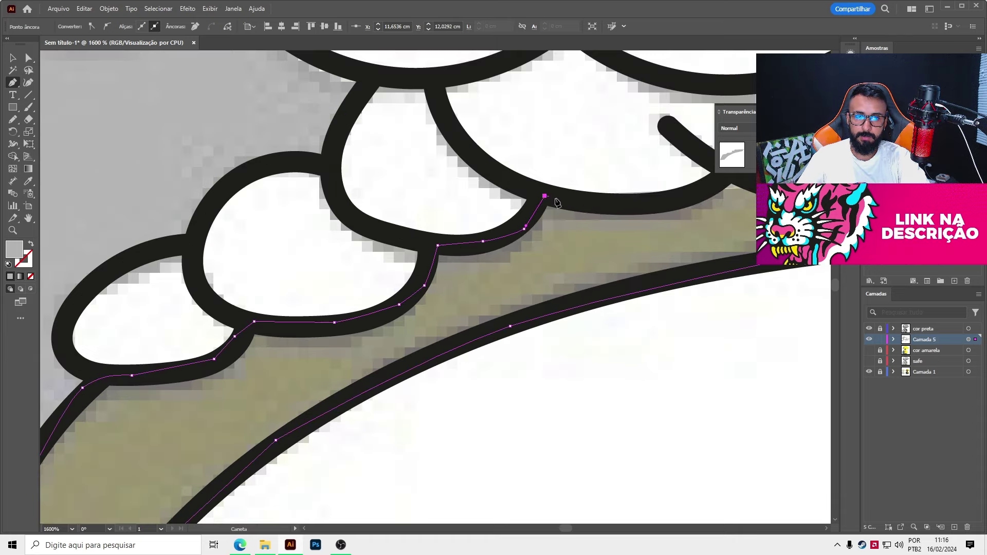
- End the shadow path at the teeth's far end, deselect it, and fit the artboard in view
{"action": "left_click_drag", "start_coordinate": [630, 213], "coordinate": [395, 264]}
{"action": "left_click", "coordinate": [651, 235]}
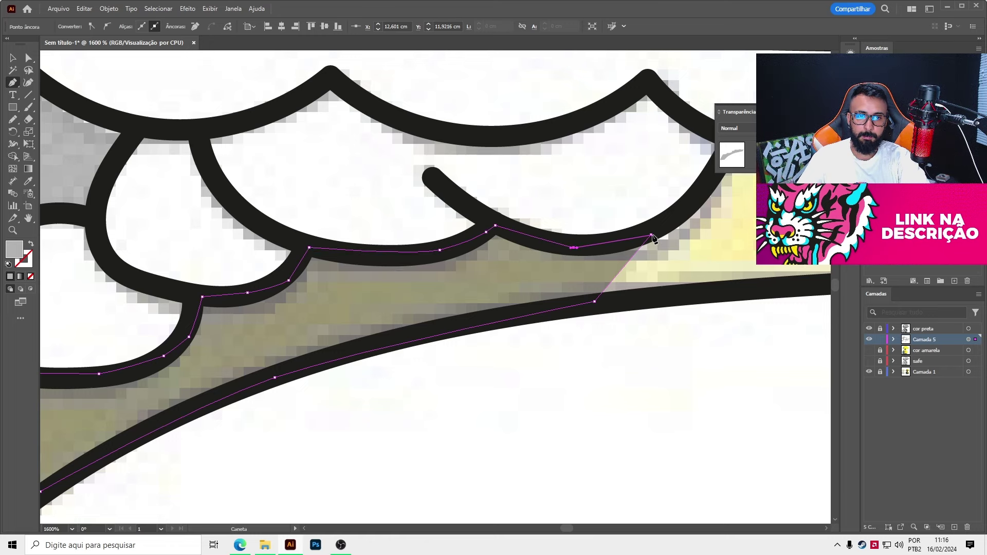
{"action": "key", "text": "v"}
{"action": "key", "text": "ctrl+shift+a"}
{"action": "key", "text": "ctrl+0"}
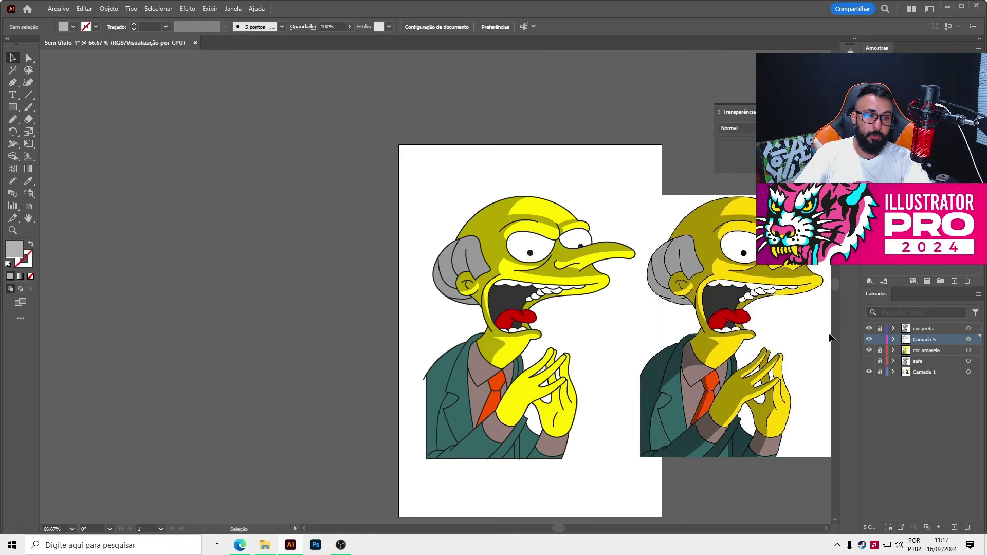
- Select Camada 5's artwork, verify its blend mode is Multiplicar (Multiply), and deselect
{"action": "scroll", "coordinate": [607, 300], "scroll_direction": "up", "scroll_amount": 1}
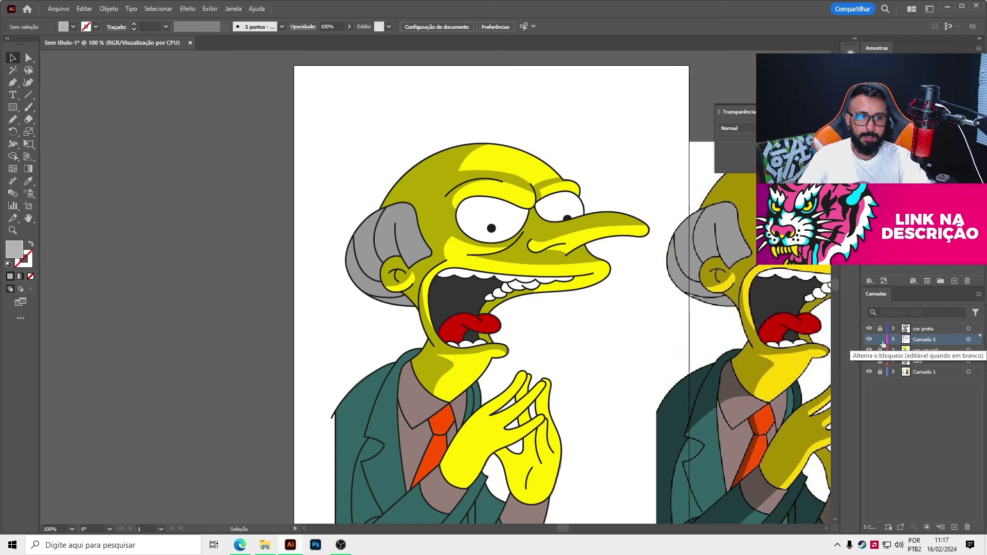
{"action": "left_click", "coordinate": [968, 340]}
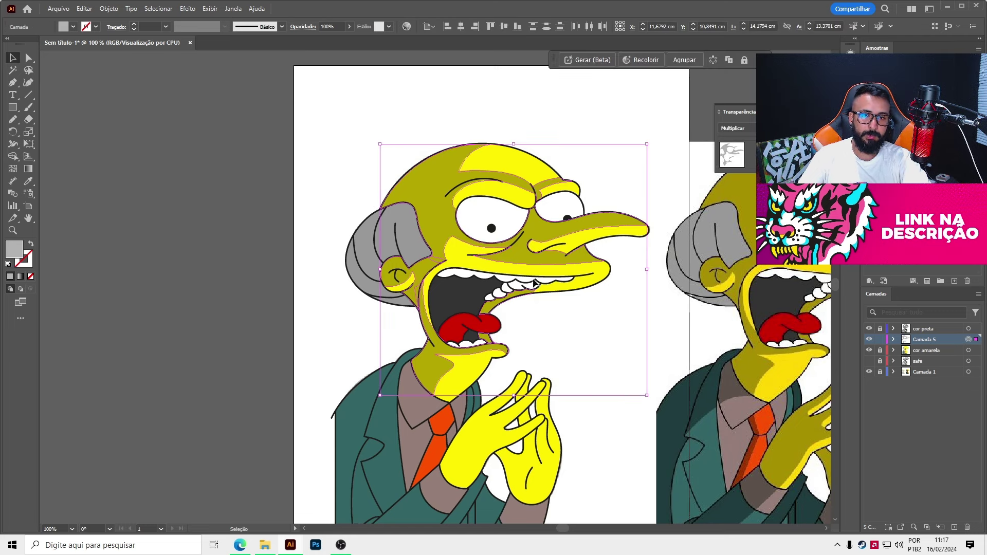
{"action": "left_click", "coordinate": [739, 130]}
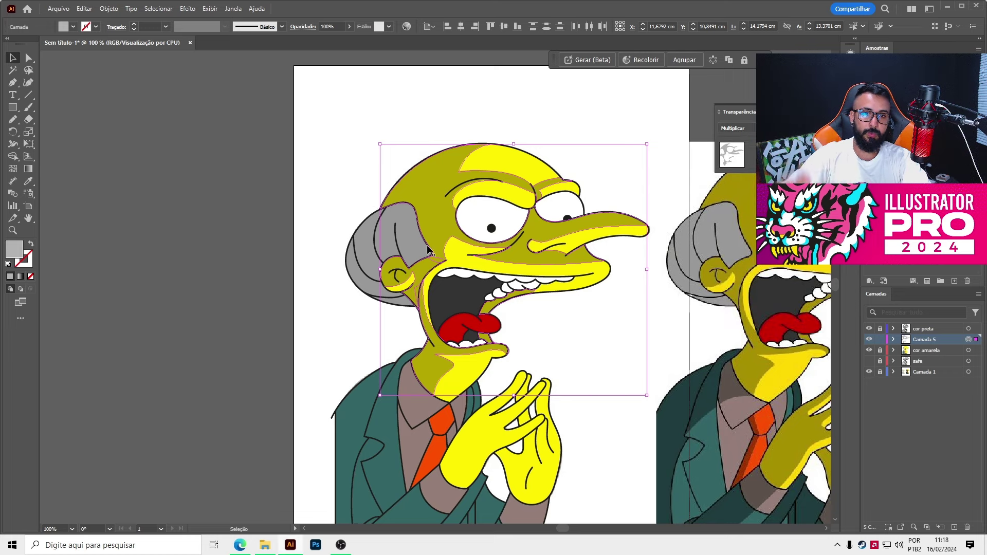
{"action": "left_click", "coordinate": [411, 171]}
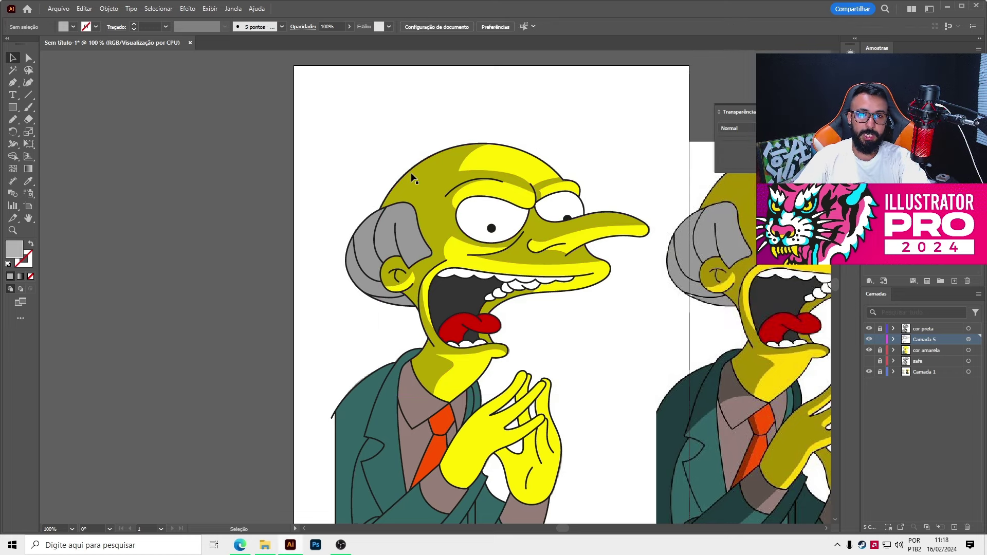
{"action": "left_click", "coordinate": [544, 110]}
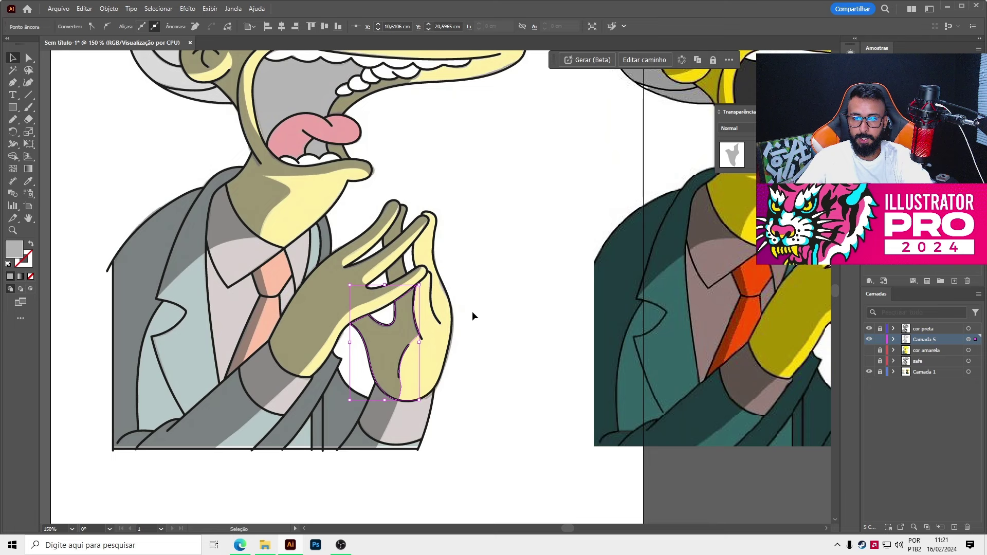
- Show the cor amarela layer, hide the Camada 1 reference, and lock Camada 5
{"action": "left_click", "coordinate": [472, 311]}
{"action": "scroll", "coordinate": [472, 310], "scroll_direction": "down", "scroll_amount": 1}
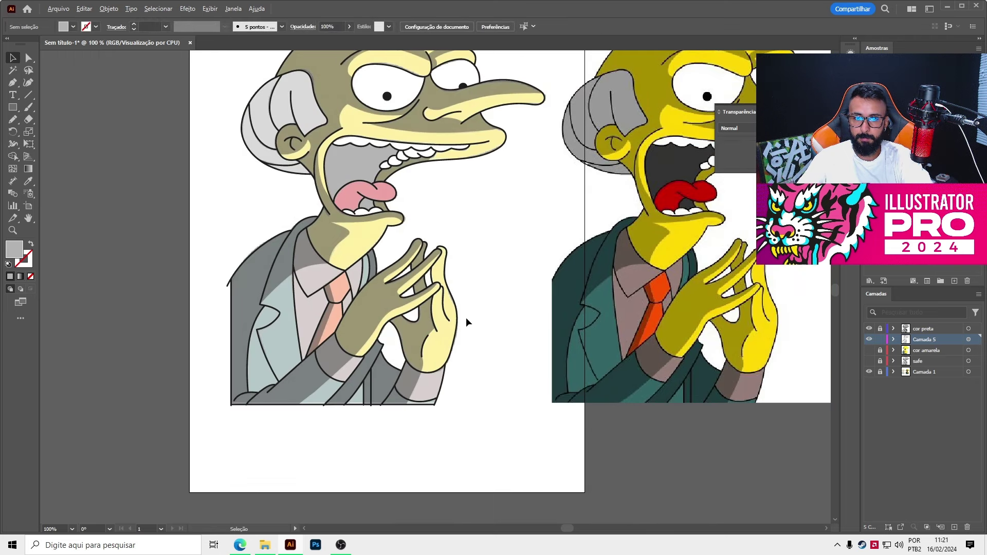
{"action": "left_click", "coordinate": [869, 350]}
{"action": "left_click", "coordinate": [869, 372]}
{"action": "left_click", "coordinate": [881, 340]}
- Zoom in on the jacket and toggle Camada 1 on and off to compare the shading
{"action": "scroll", "coordinate": [627, 344], "scroll_direction": "down", "scroll_amount": 2}
{"action": "scroll", "coordinate": [674, 416], "scroll_direction": "up", "scroll_amount": 1}
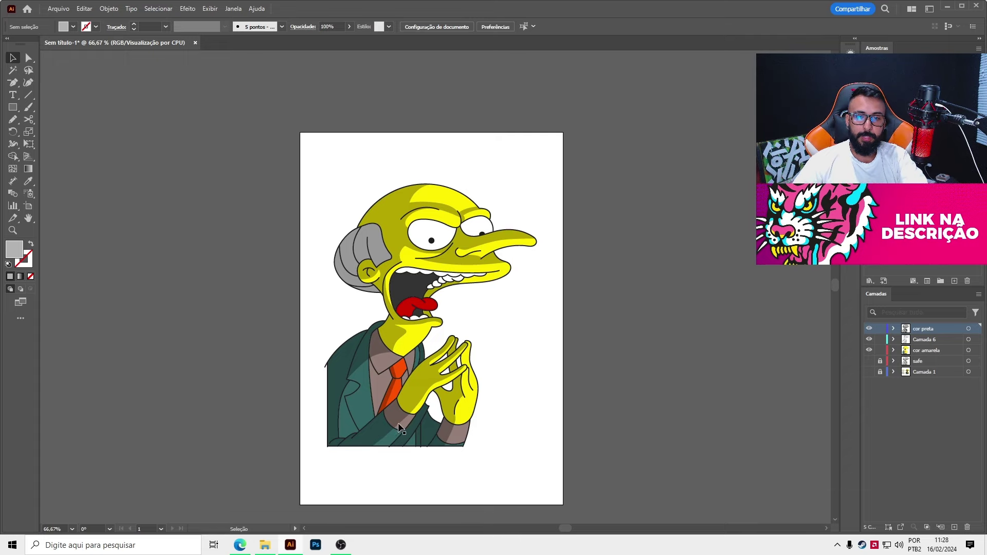
{"action": "scroll", "coordinate": [321, 355], "scroll_direction": "up", "scroll_amount": 4}
{"action": "scroll", "coordinate": [316, 347], "scroll_direction": "up", "scroll_amount": 1}
{"action": "left_click", "coordinate": [869, 372]}
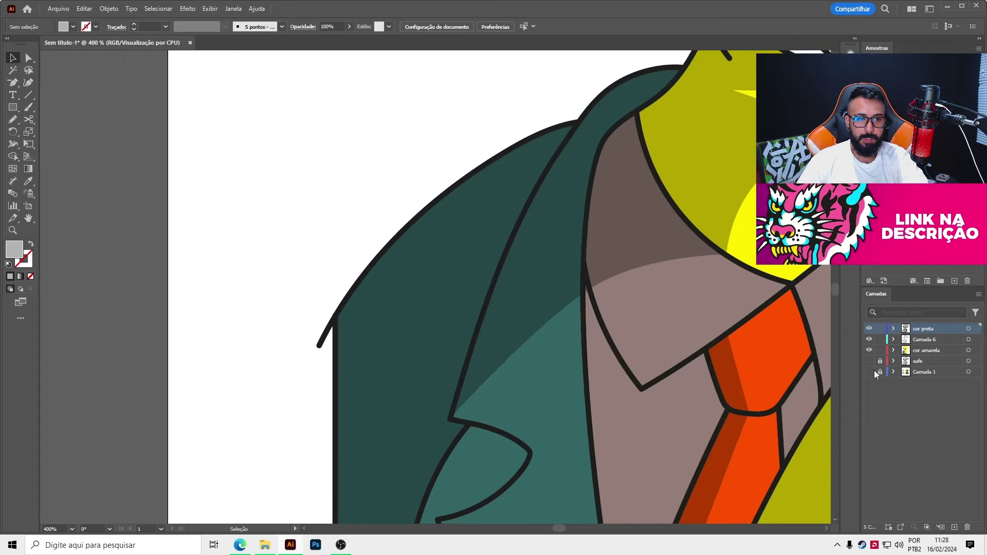
{"action": "scroll", "coordinate": [819, 338], "scroll_direction": "down", "scroll_amount": 3}
{"action": "scroll", "coordinate": [485, 330], "scroll_direction": "up", "scroll_amount": 3}
{"action": "scroll", "coordinate": [456, 242], "scroll_direction": "up", "scroll_amount": 1}
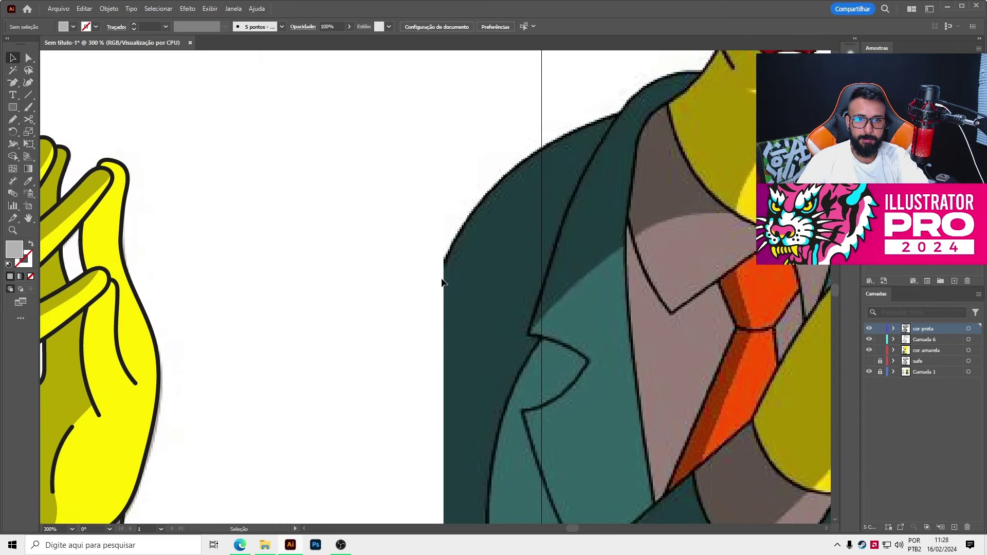
{"action": "scroll", "coordinate": [477, 248], "scroll_direction": "down", "scroll_amount": 4}
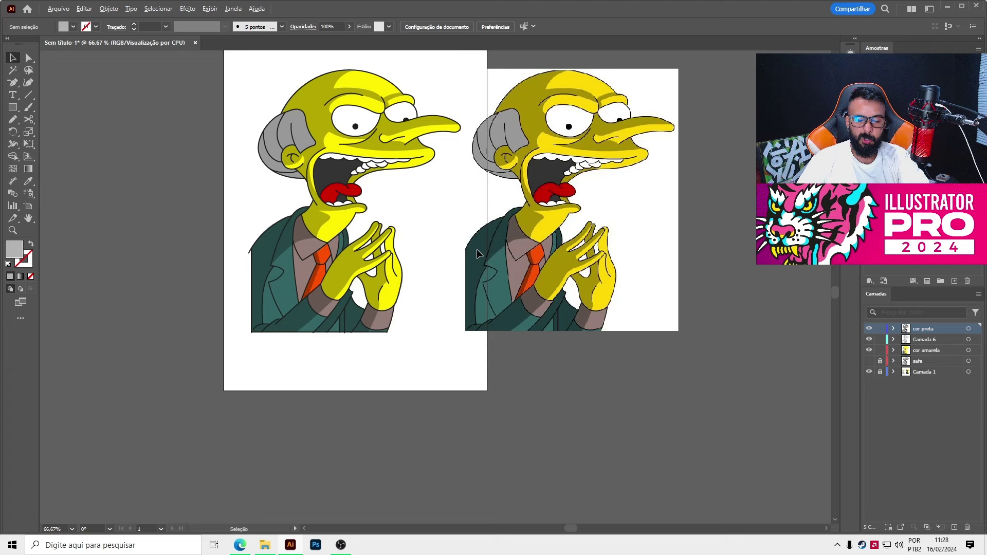
{"action": "left_click", "coordinate": [869, 372]}
{"action": "scroll", "coordinate": [375, 258], "scroll_direction": "up", "scroll_amount": 1}
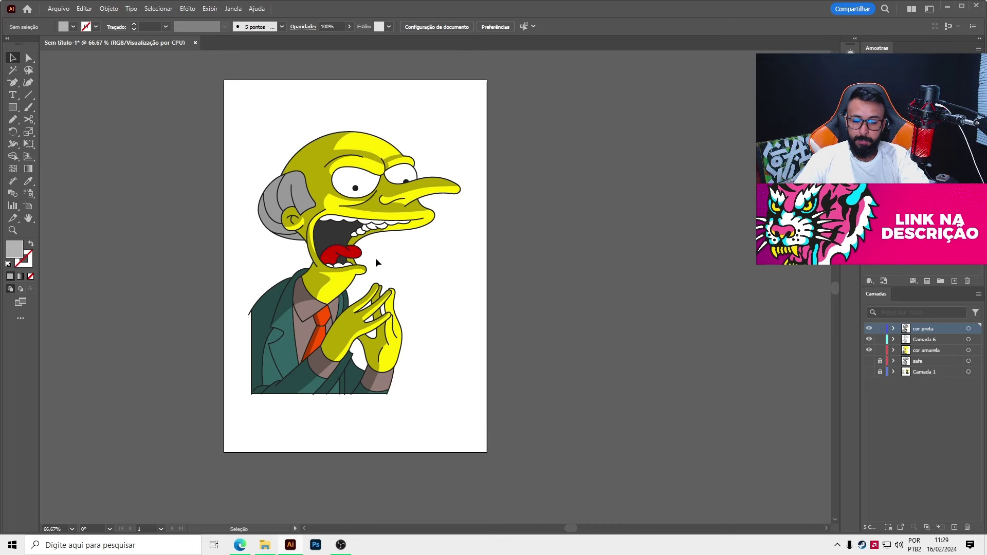
- Delete Camada 6's olive shadow fills, then undo the deletion and clear the selection
{"action": "left_click", "coordinate": [893, 339]}
{"action": "left_click", "coordinate": [969, 340]}
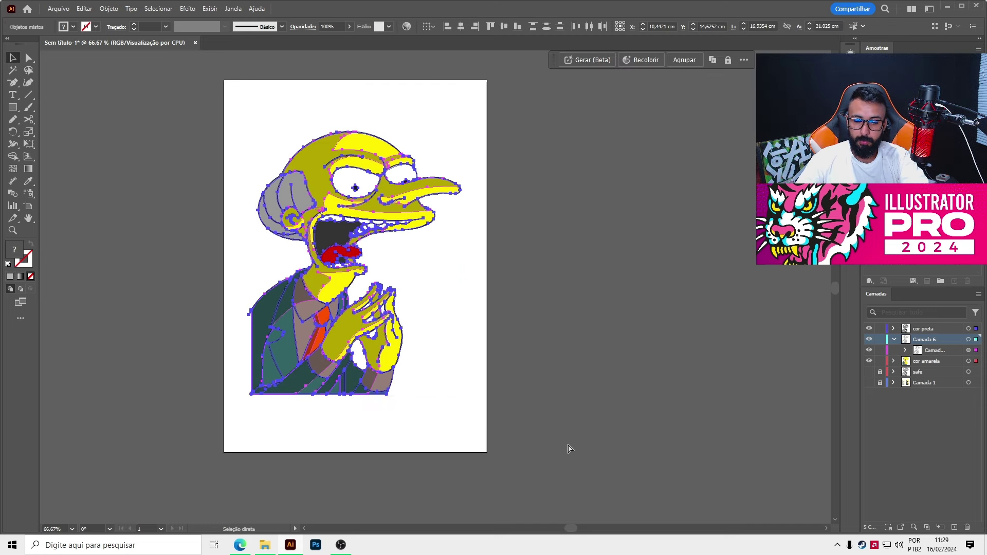
{"action": "key", "text": "Delete"}
{"action": "left_click", "coordinate": [569, 415]}
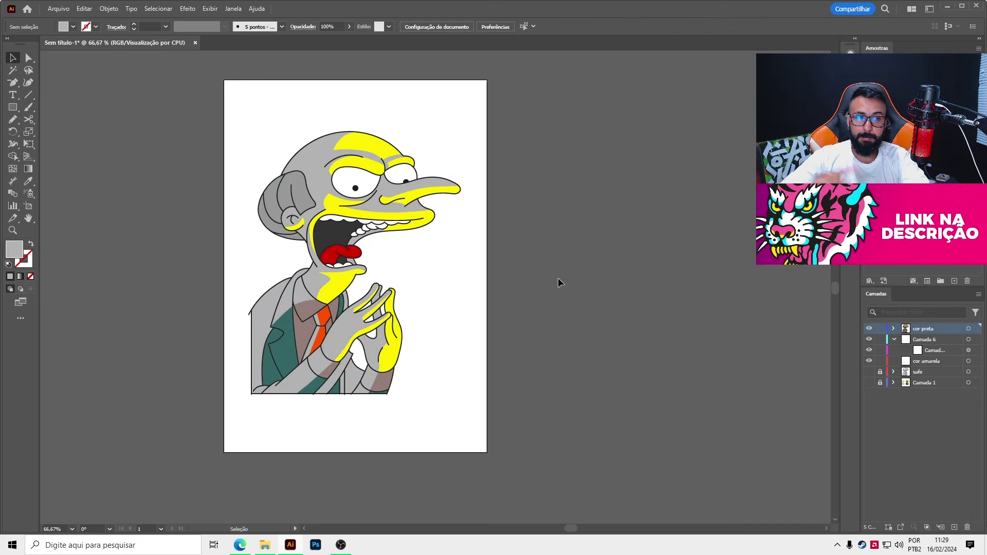
{"action": "key", "text": "ctrl+z"}
{"action": "left_click", "coordinate": [584, 294]}
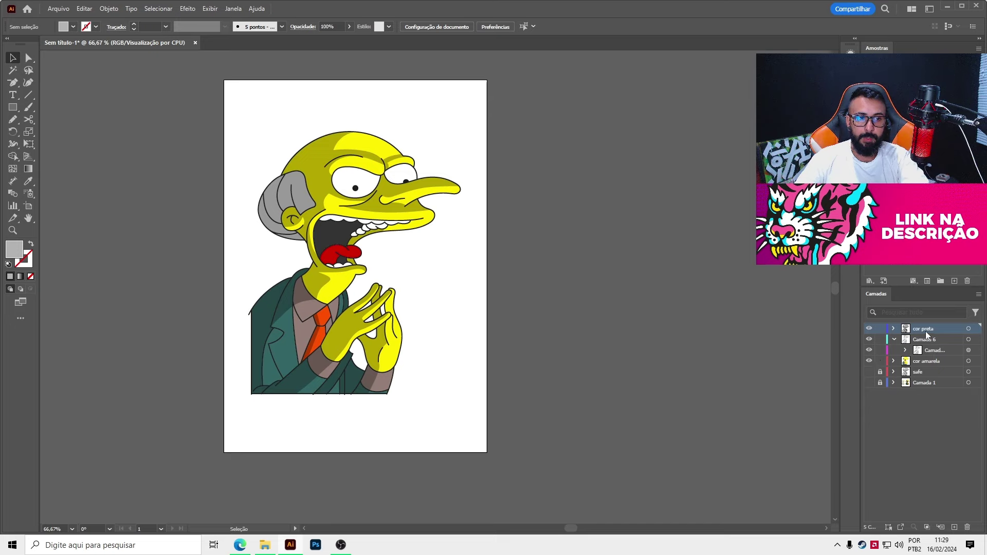
- Create a new layer named 'tudo' and move cor amarela, cor preta and Camada 6 into it
{"action": "left_click", "coordinate": [952, 525]}
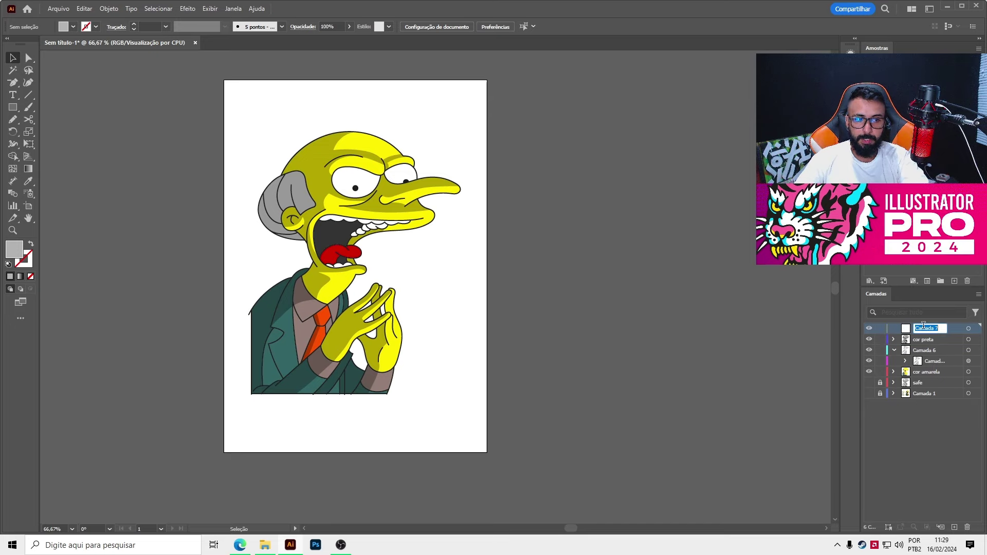
{"action": "double_click", "coordinate": [924, 328]}
{"action": "type", "text": "tudo"}
{"action": "left_click", "coordinate": [926, 363]}
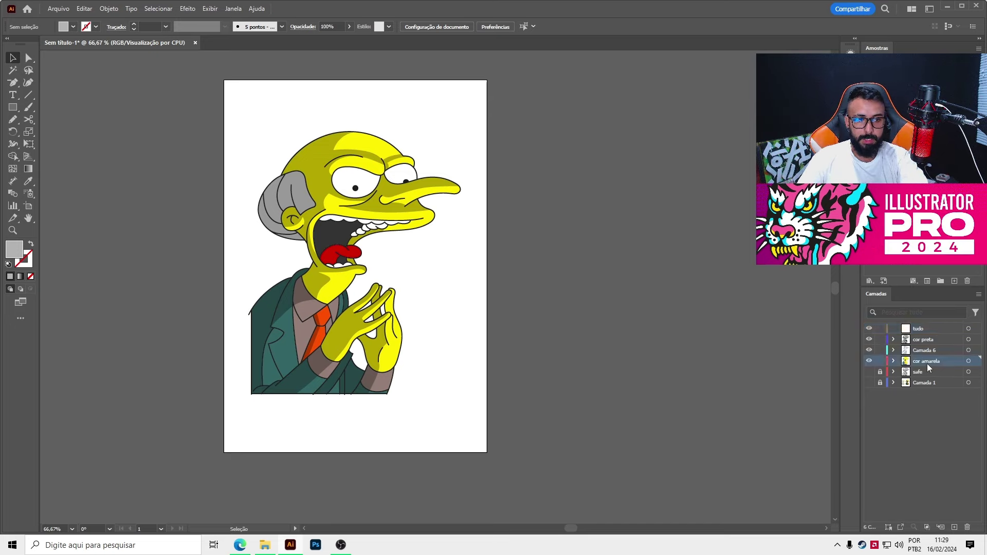
{"action": "left_click", "coordinate": [925, 351], "text": "shift"}
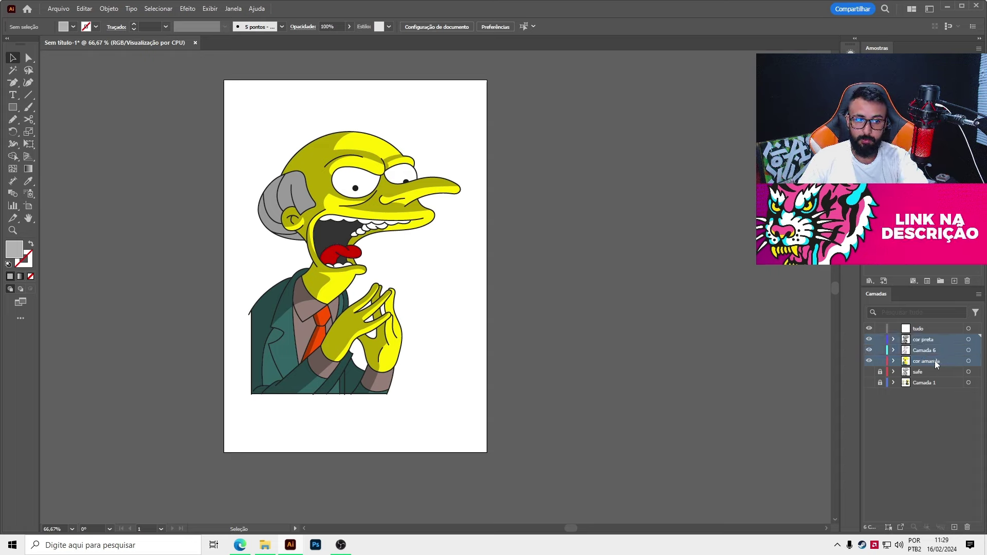
{"action": "left_click_drag", "start_coordinate": [930, 344], "coordinate": [915, 331]}
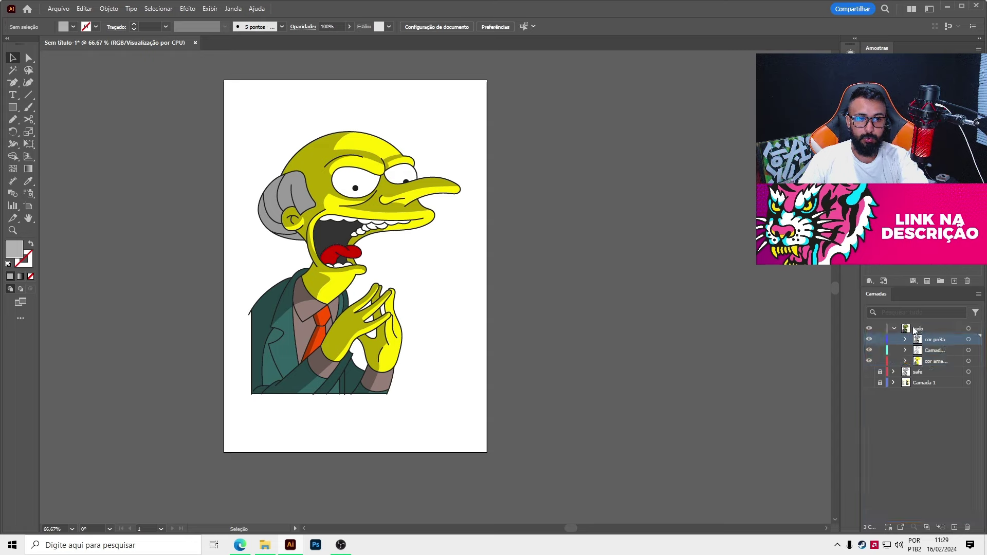
{"action": "left_click", "coordinate": [895, 329]}
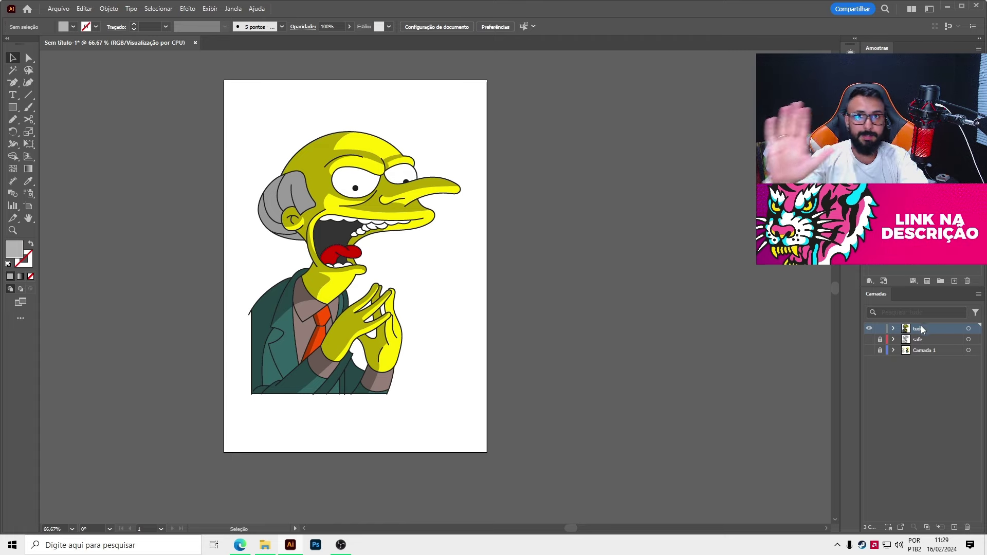
- Duplicate the tudo layer, then hide and lock the original tudo
{"action": "left_click_drag", "start_coordinate": [918, 330], "coordinate": [954, 529]}
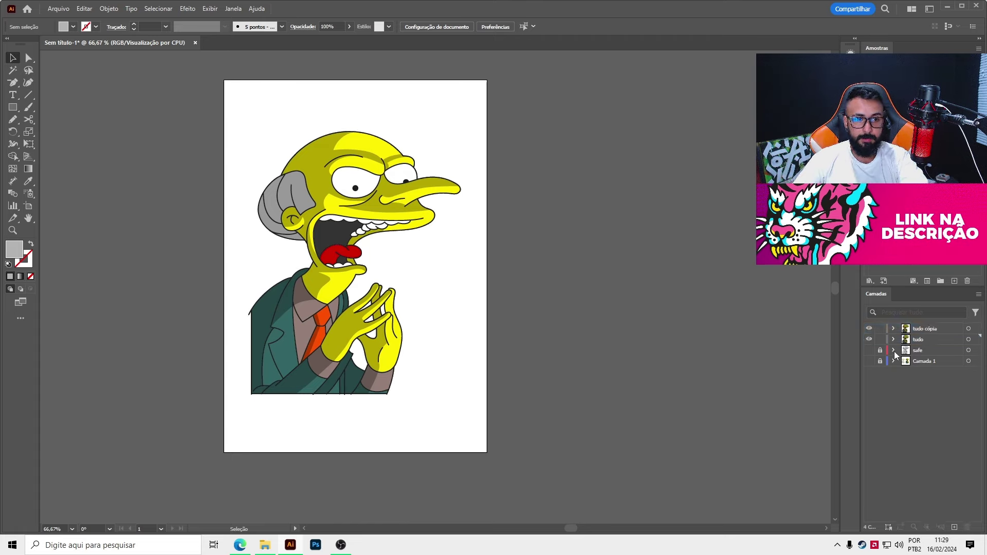
{"action": "left_click", "coordinate": [869, 339]}
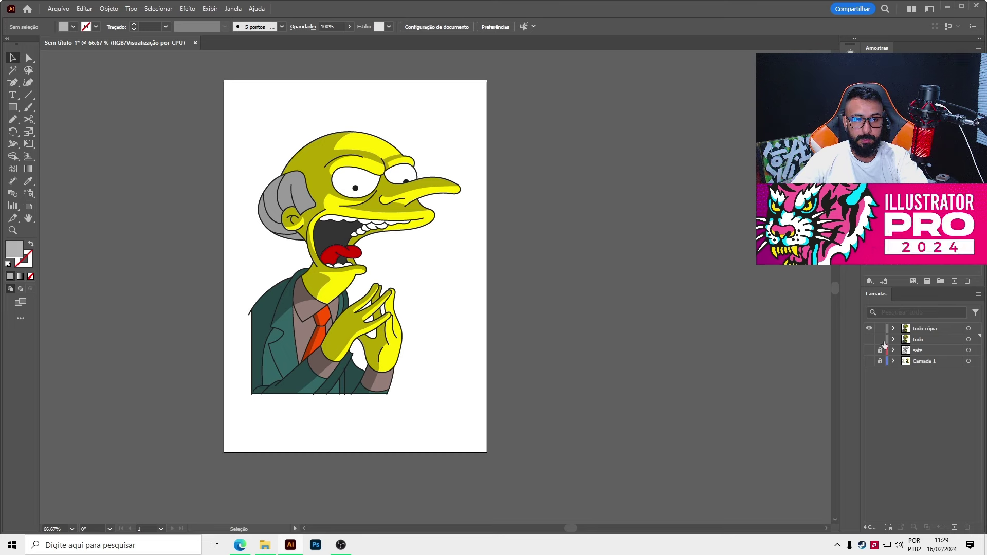
{"action": "left_click", "coordinate": [893, 329]}
{"action": "scroll", "coordinate": [400, 239], "scroll_direction": "up", "scroll_amount": 1}
- Delete the Camada 6 and cor amarela sublayers from tudo cópia
{"action": "left_click", "coordinate": [400, 239]}
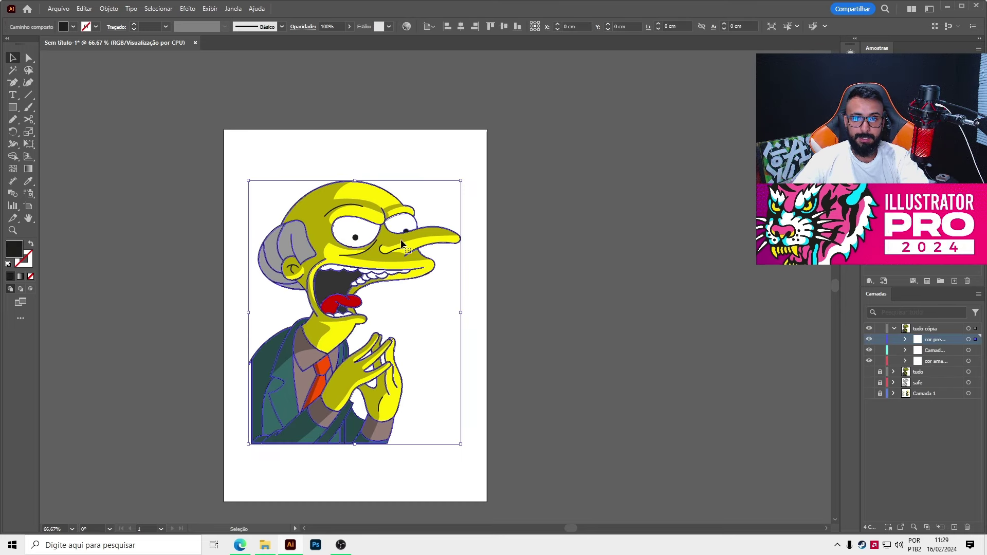
{"action": "left_click", "coordinate": [709, 345]}
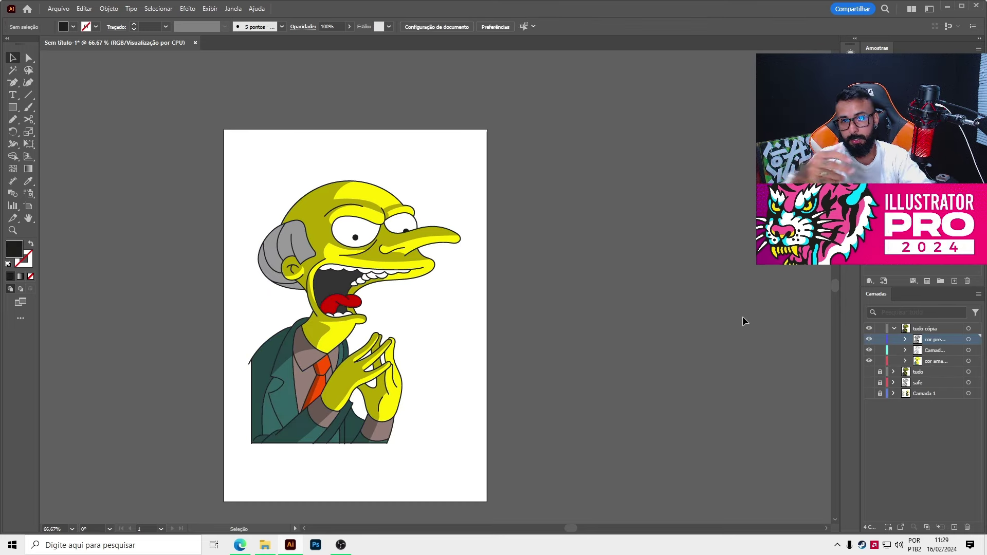
{"action": "left_click_drag", "start_coordinate": [372, 251], "coordinate": [403, 279]}
{"action": "left_click", "coordinate": [256, 221]}
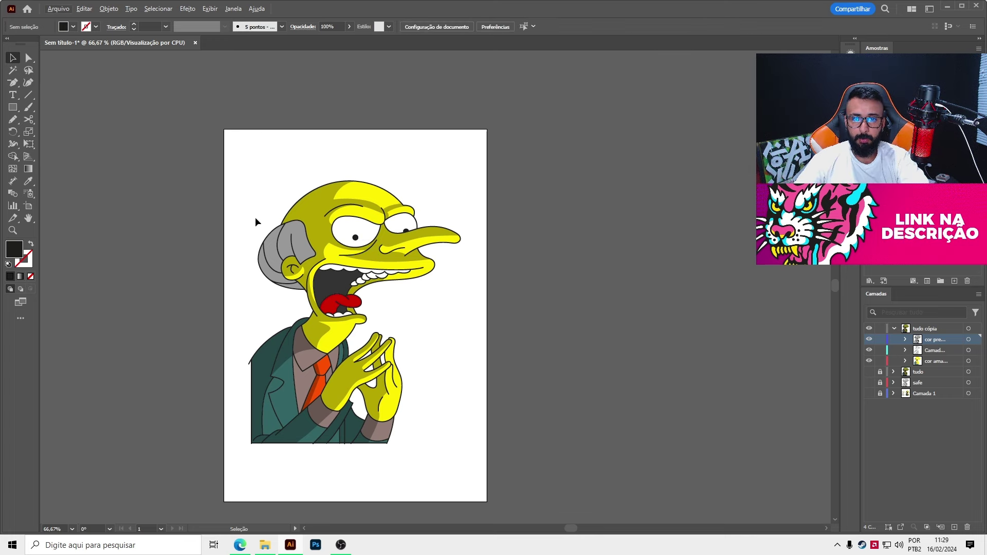
{"action": "key", "text": "ctrl+a"}
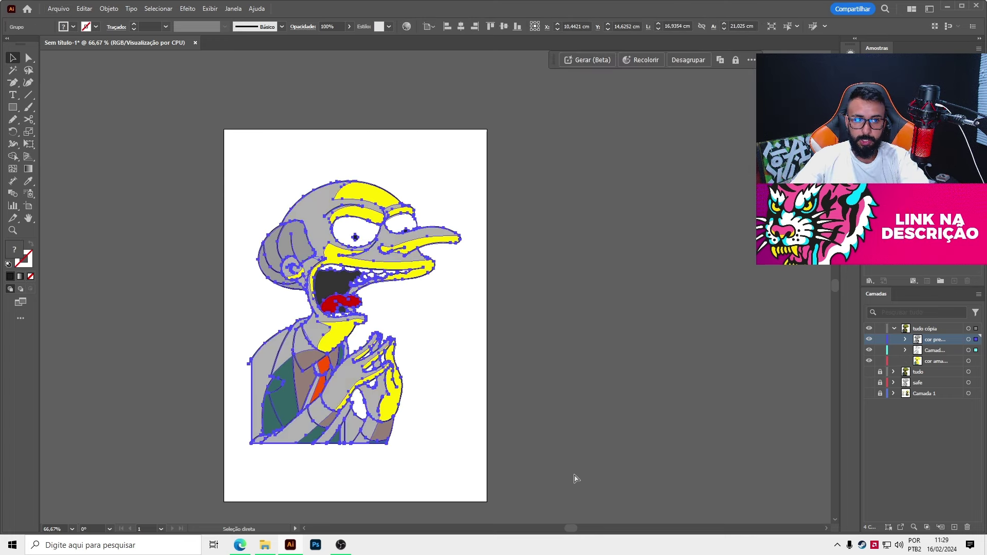
{"action": "left_click", "coordinate": [942, 352]}
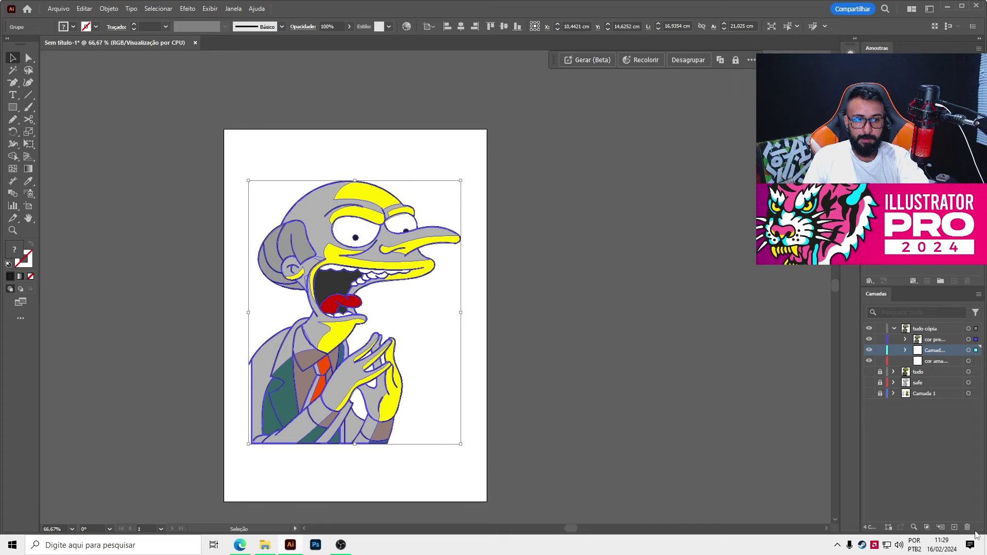
{"action": "left_click", "coordinate": [967, 527]}
{"action": "left_click", "coordinate": [942, 352]}
{"action": "left_click", "coordinate": [967, 527]}
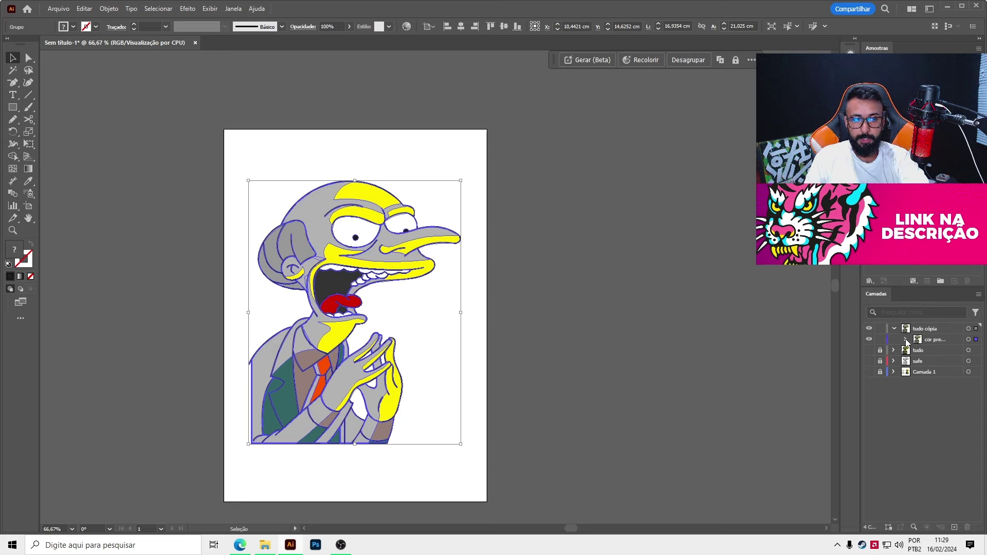
- Expand the cor preta sublayer in the copy to list its individual objects
{"action": "left_click", "coordinate": [907, 341]}
{"action": "left_click", "coordinate": [918, 351]}
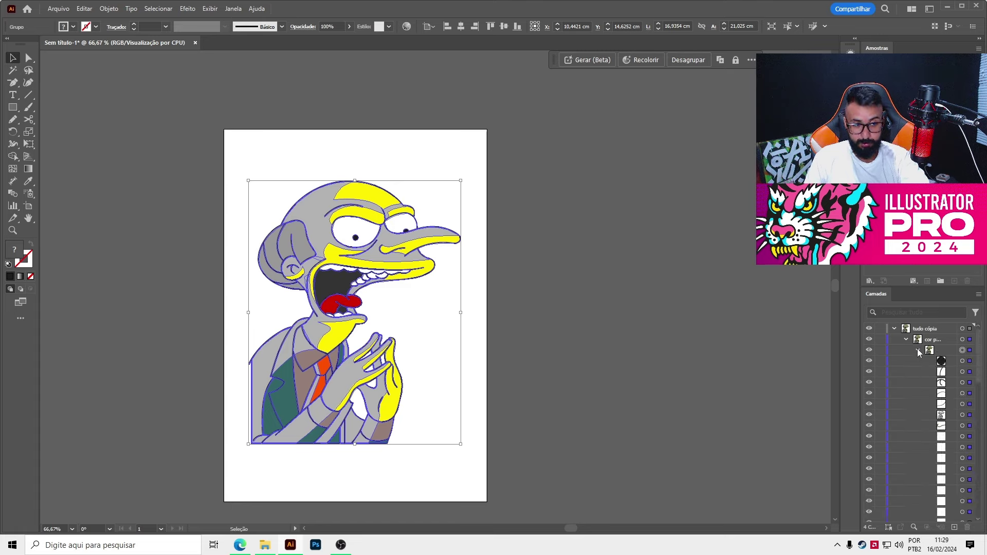
{"action": "scroll", "coordinate": [941, 411], "scroll_direction": "down", "scroll_amount": 3}
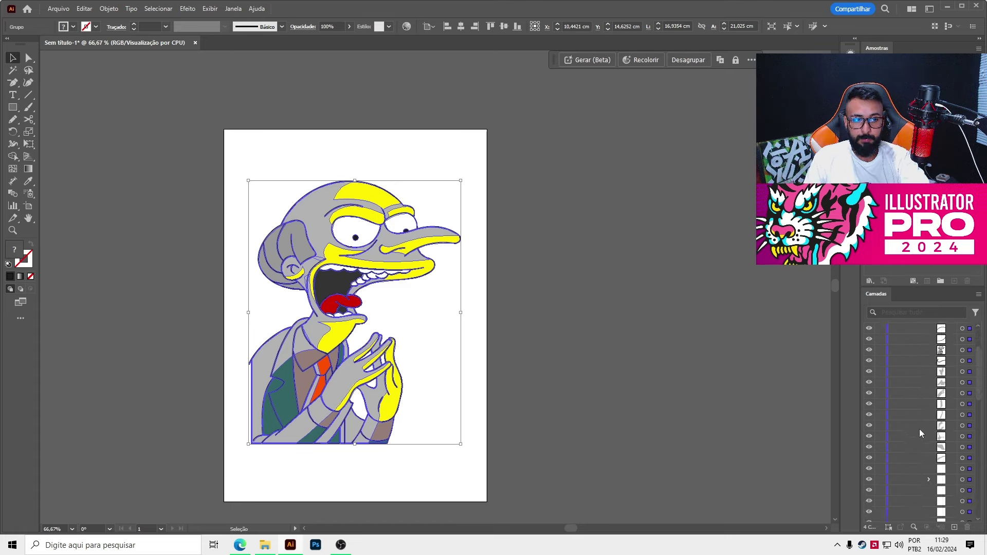
{"action": "scroll", "coordinate": [959, 424], "scroll_direction": "up", "scroll_amount": 3}
{"action": "scroll", "coordinate": [963, 418], "scroll_direction": "down", "scroll_amount": 3}
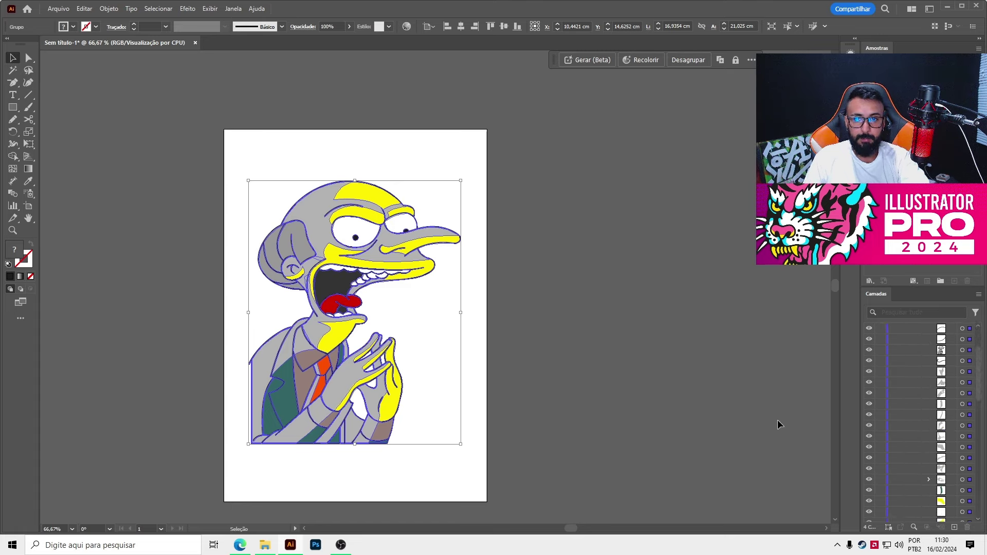
- Select every grey-filled shape in the character using same-colour selection
{"action": "left_click", "coordinate": [593, 374]}
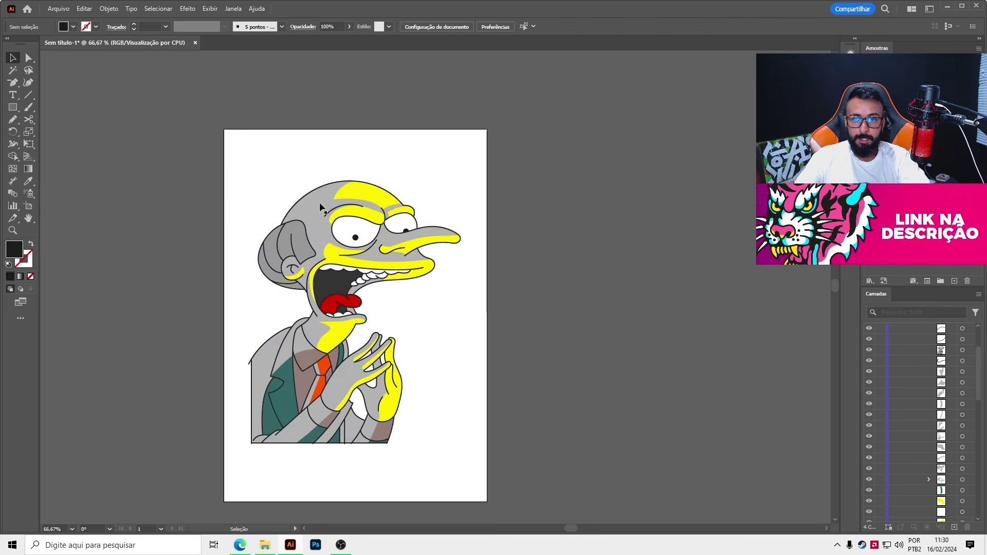
{"action": "left_click_drag", "start_coordinate": [311, 206], "coordinate": [313, 205]}
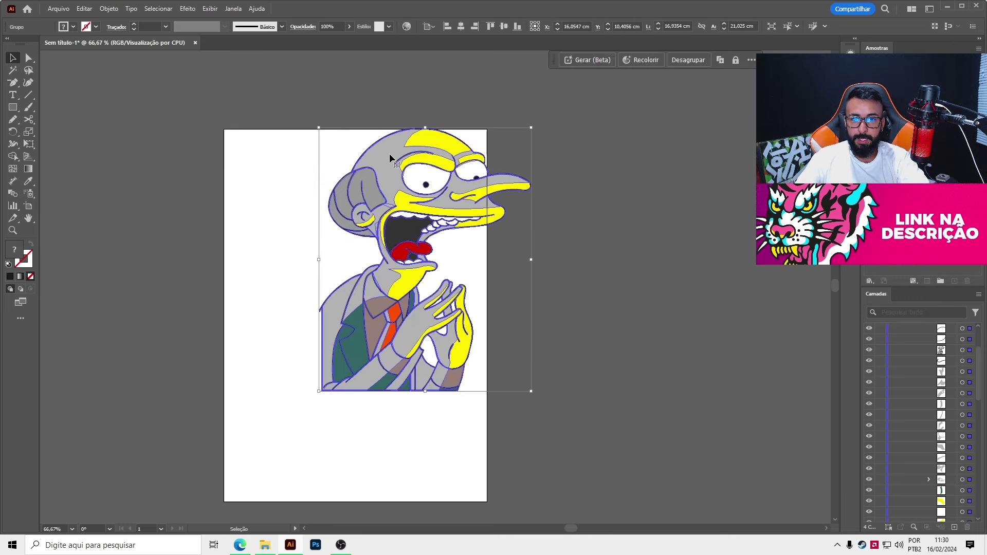
{"action": "left_click", "coordinate": [13, 71]}
{"action": "left_click", "coordinate": [321, 207]}
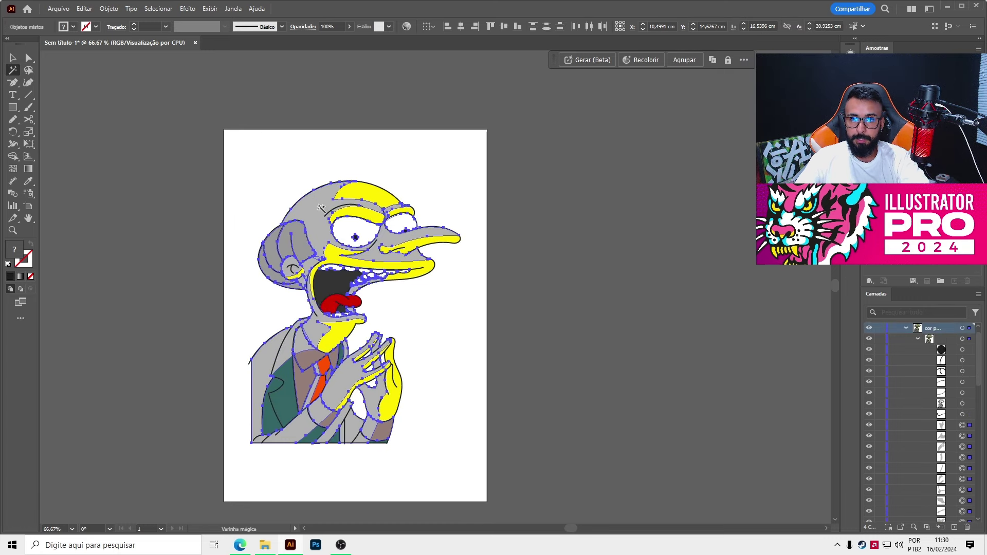
{"action": "key", "text": "v"}
- Zoom around the drawing to inspect the selected grey shapes
{"action": "scroll", "coordinate": [971, 416], "scroll_direction": "down", "scroll_amount": 1}
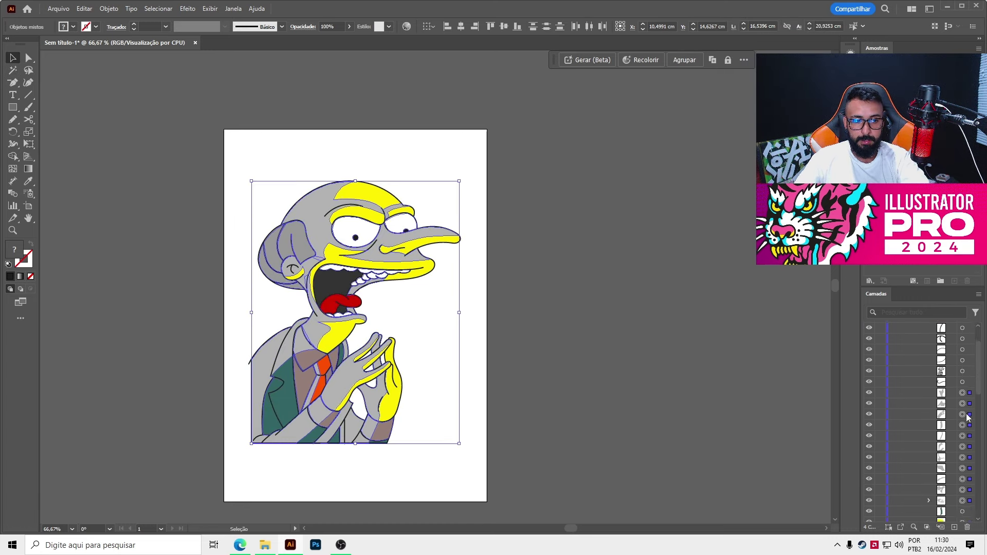
{"action": "scroll", "coordinate": [361, 388], "scroll_direction": "up", "scroll_amount": 1}
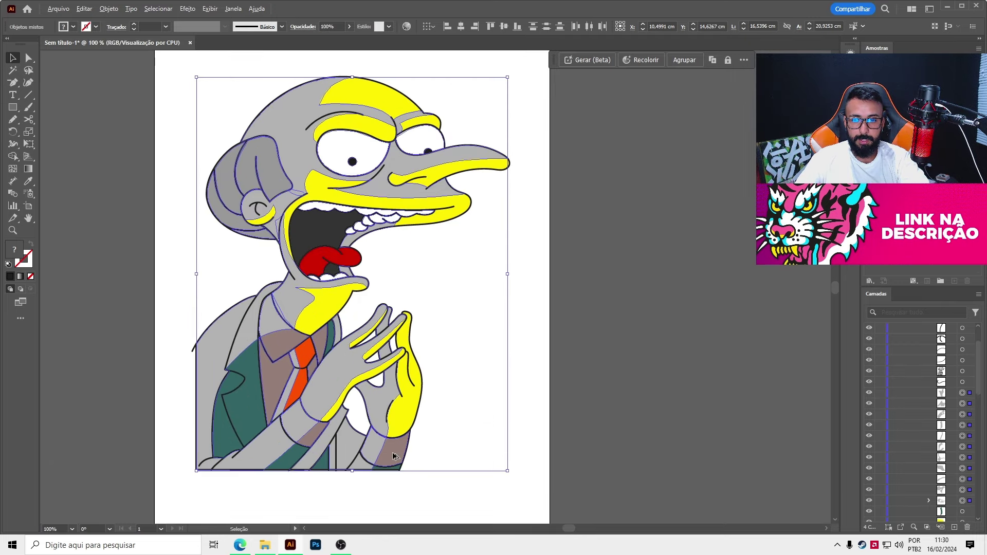
{"action": "scroll", "coordinate": [396, 452], "scroll_direction": "up", "scroll_amount": 1}
{"action": "key", "text": "a"}
{"action": "scroll", "coordinate": [532, 409], "scroll_direction": "down", "scroll_amount": 1}
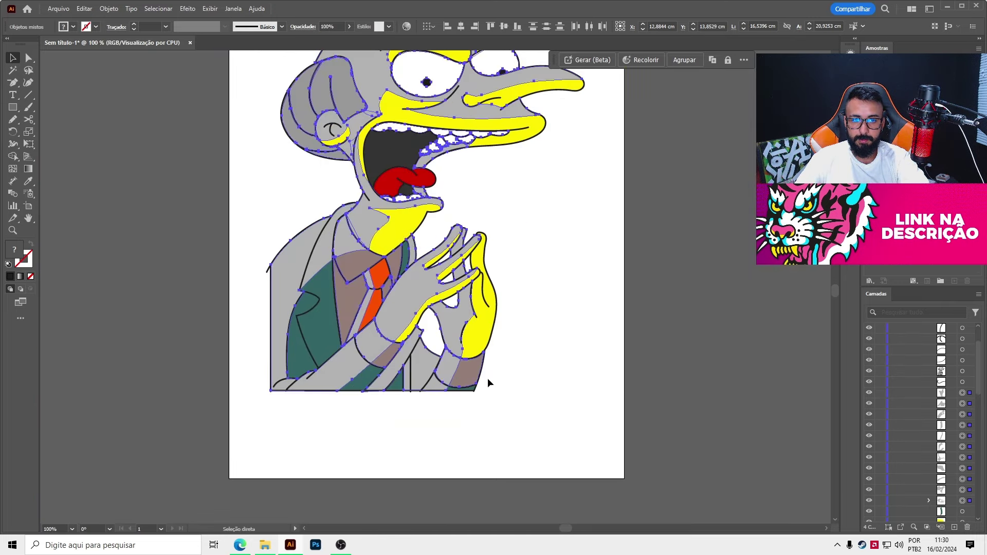
{"action": "key", "text": "v"}
{"action": "scroll", "coordinate": [492, 363], "scroll_direction": "up", "scroll_amount": 5}
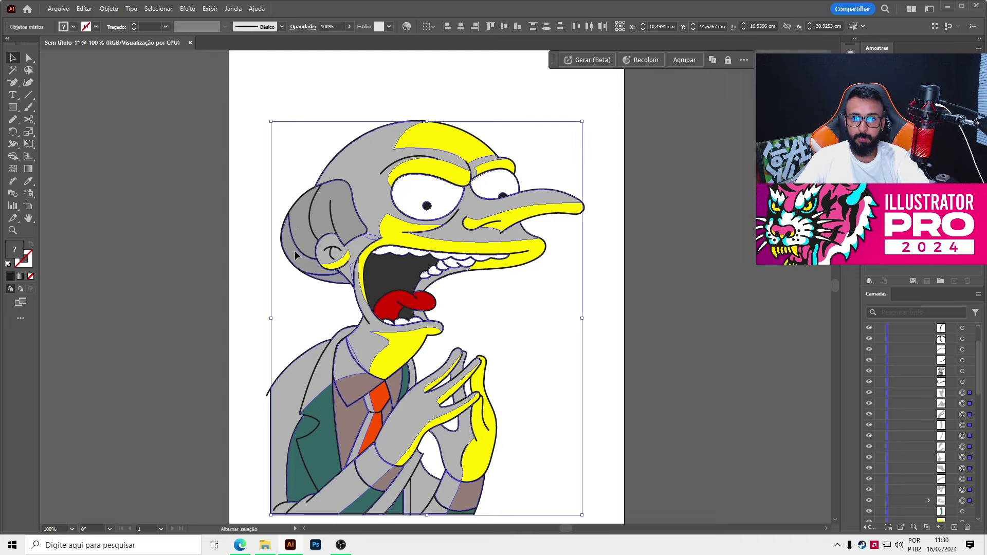
{"action": "scroll", "coordinate": [339, 257], "scroll_direction": "up", "scroll_amount": 1}
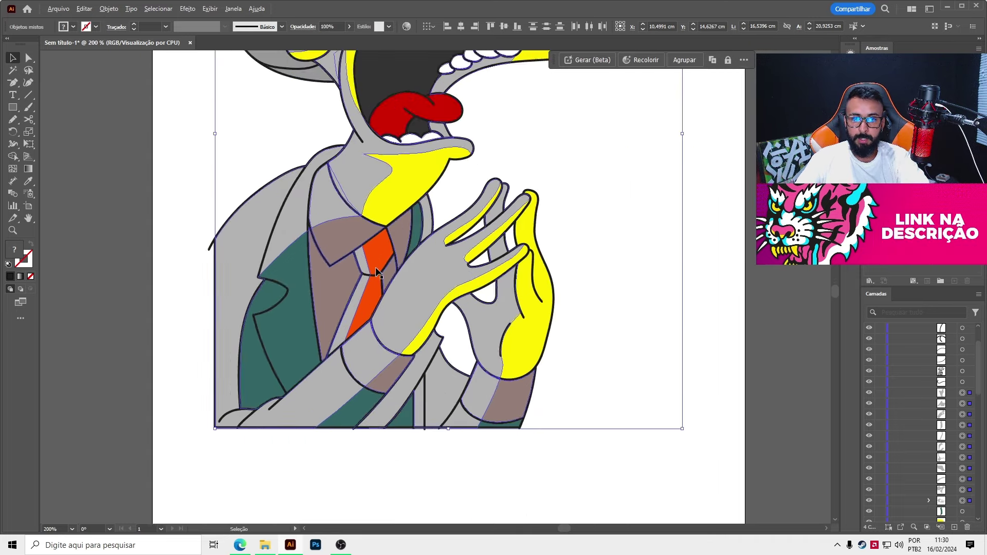
{"action": "scroll", "coordinate": [342, 219], "scroll_direction": "up", "scroll_amount": 1}
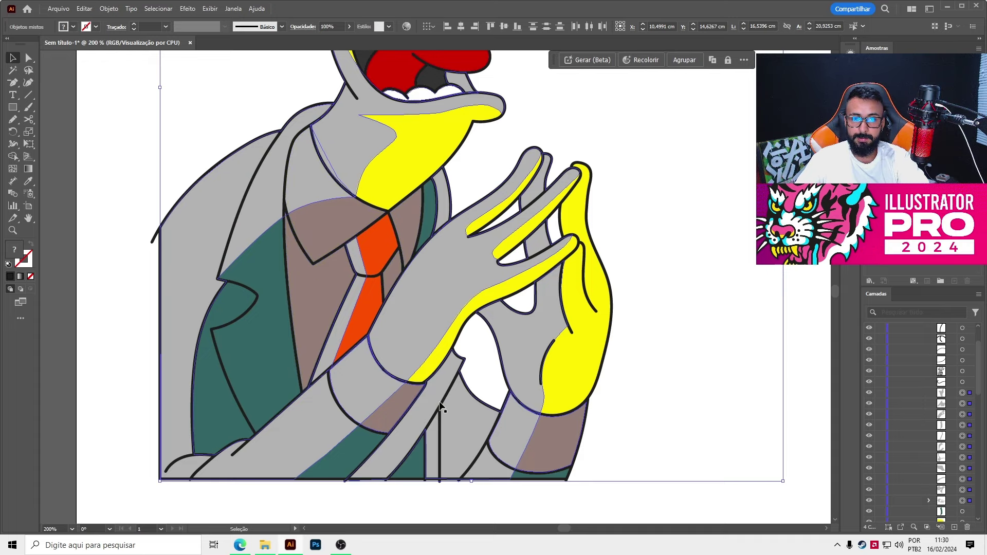
{"action": "scroll", "coordinate": [403, 364], "scroll_direction": "down", "scroll_amount": 1}
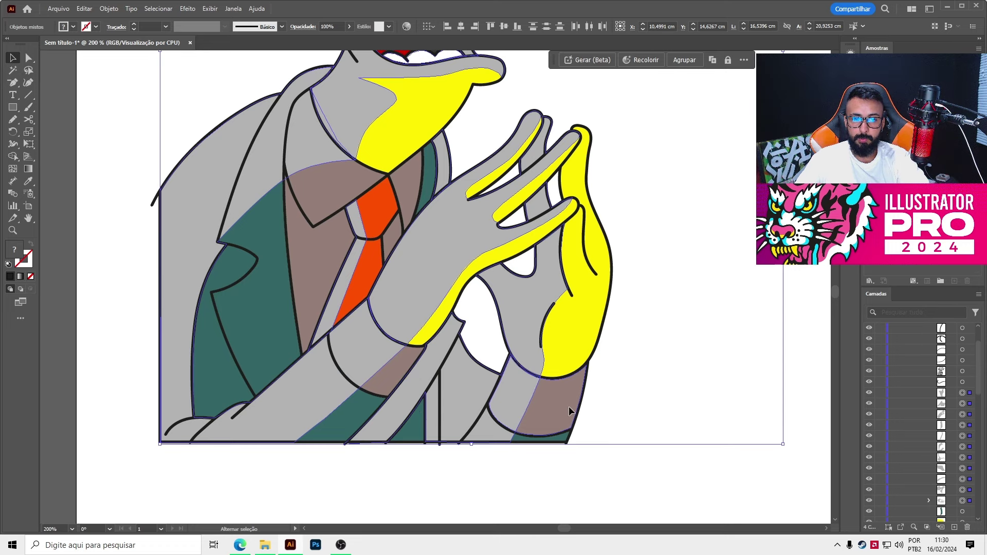
{"action": "scroll", "coordinate": [458, 372], "scroll_direction": "down", "scroll_amount": 4}
{"action": "left_click_drag", "start_coordinate": [456, 362], "coordinate": [657, 360]}
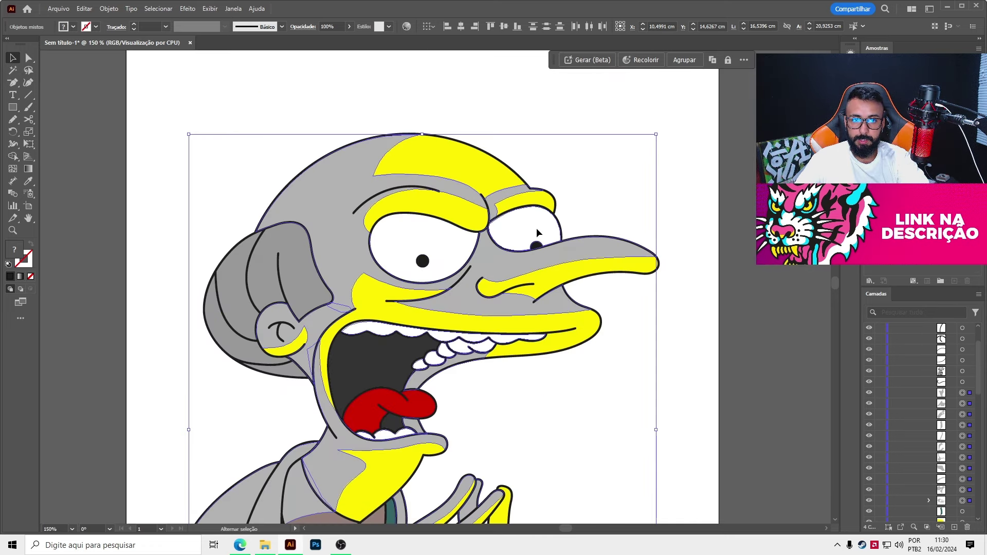
{"action": "scroll", "coordinate": [484, 352], "scroll_direction": "up", "scroll_amount": 3}
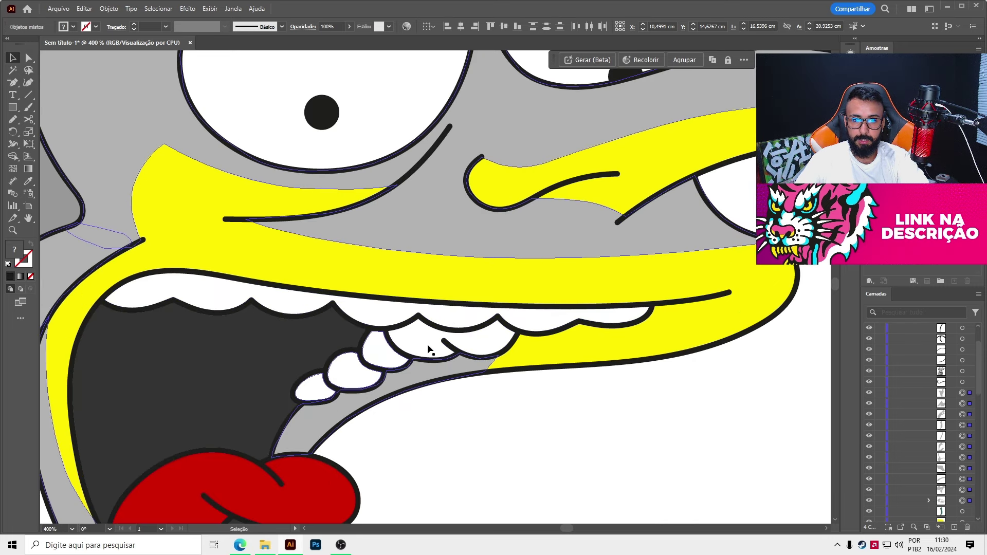
{"action": "scroll", "coordinate": [309, 370], "scroll_direction": "down", "scroll_amount": 2}
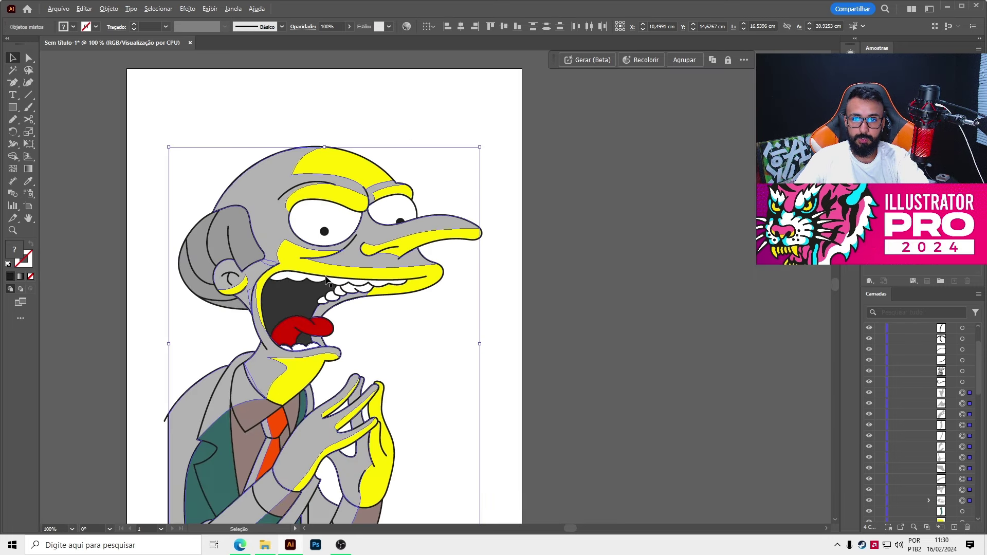
{"action": "scroll", "coordinate": [300, 352], "scroll_direction": "up", "scroll_amount": 1}
{"action": "scroll", "coordinate": [302, 352], "scroll_direction": "up", "scroll_amount": 1}
{"action": "scroll", "coordinate": [304, 336], "scroll_direction": "down", "scroll_amount": 3}
{"action": "scroll", "coordinate": [257, 308], "scroll_direction": "down", "scroll_amount": 2}
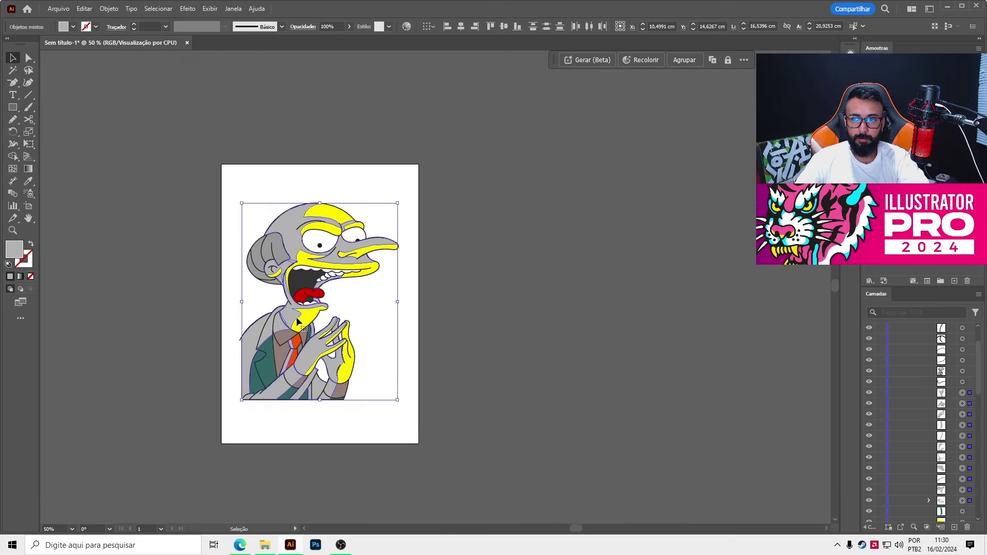
{"action": "scroll", "coordinate": [301, 313], "scroll_direction": "up", "scroll_amount": 2}
{"action": "scroll", "coordinate": [292, 345], "scroll_direction": "down", "scroll_amount": 1}
- Drag the grey silhouette aside, undo it back into place, and show the Pathfinder panel
{"action": "left_click_drag", "start_coordinate": [292, 346], "coordinate": [530, 327]}
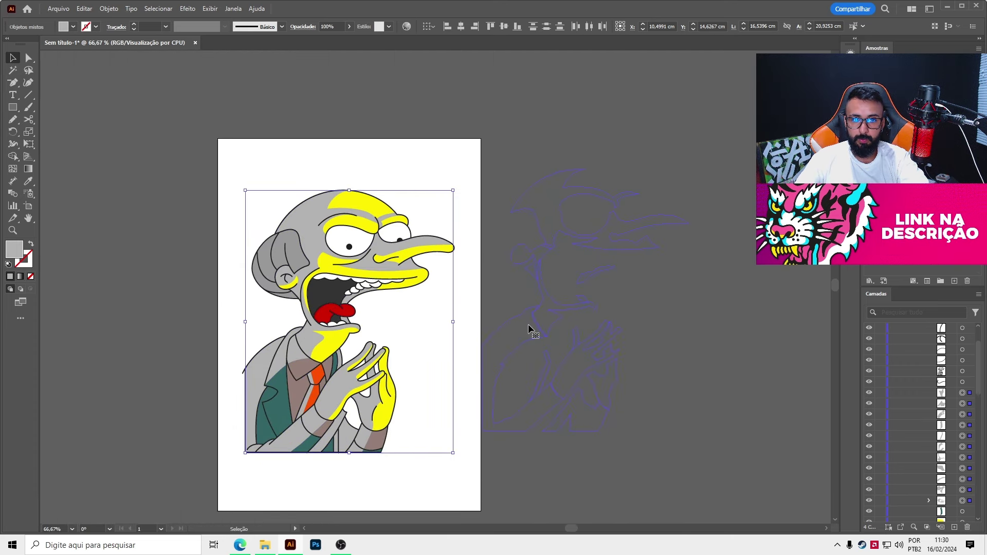
{"action": "key", "text": "ctrl+z"}
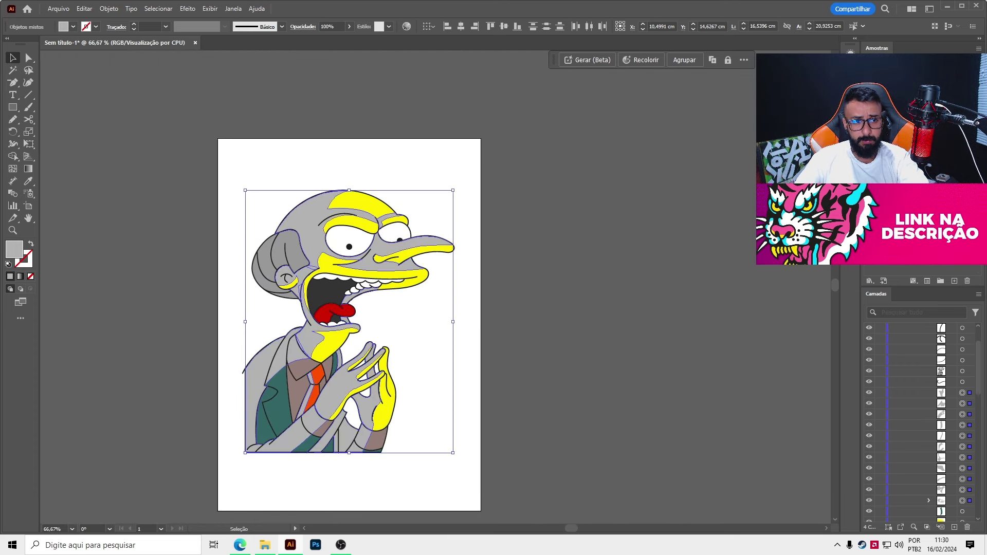
{"action": "key", "text": "ctrl+shift+F9"}
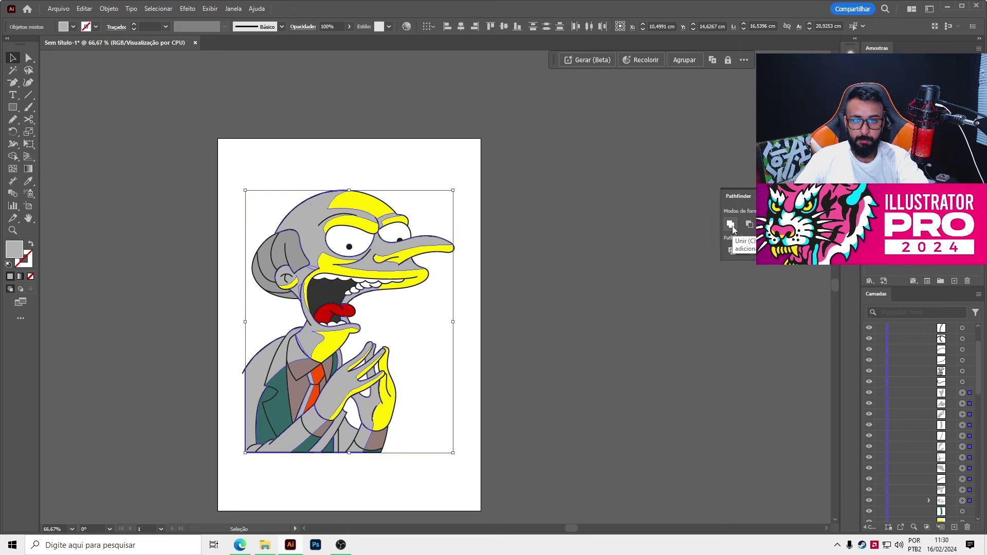
- Unite the grey silhouette pieces into one shape and set its blend mode to Multiply
{"action": "left_click", "coordinate": [731, 225]}
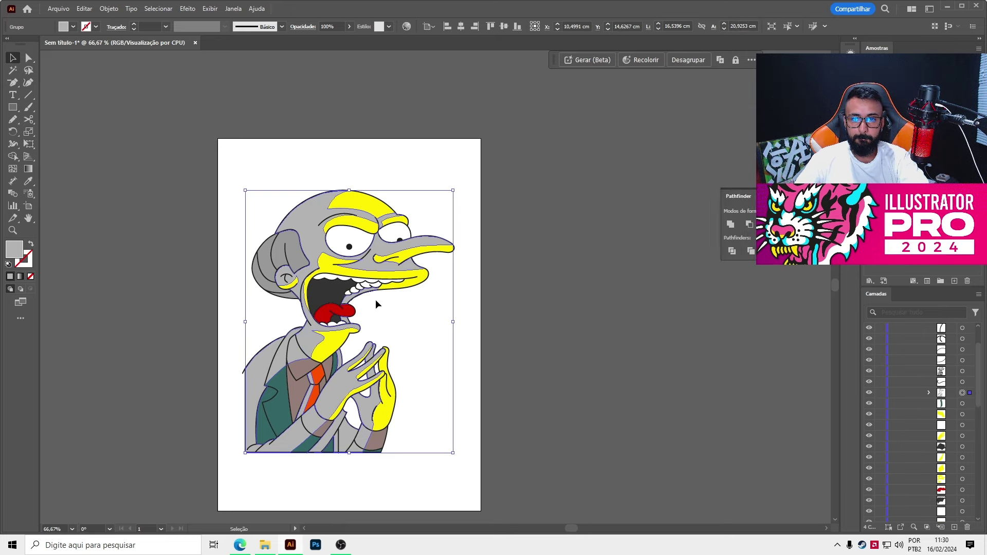
{"action": "scroll", "coordinate": [343, 336], "scroll_direction": "up", "scroll_amount": 1}
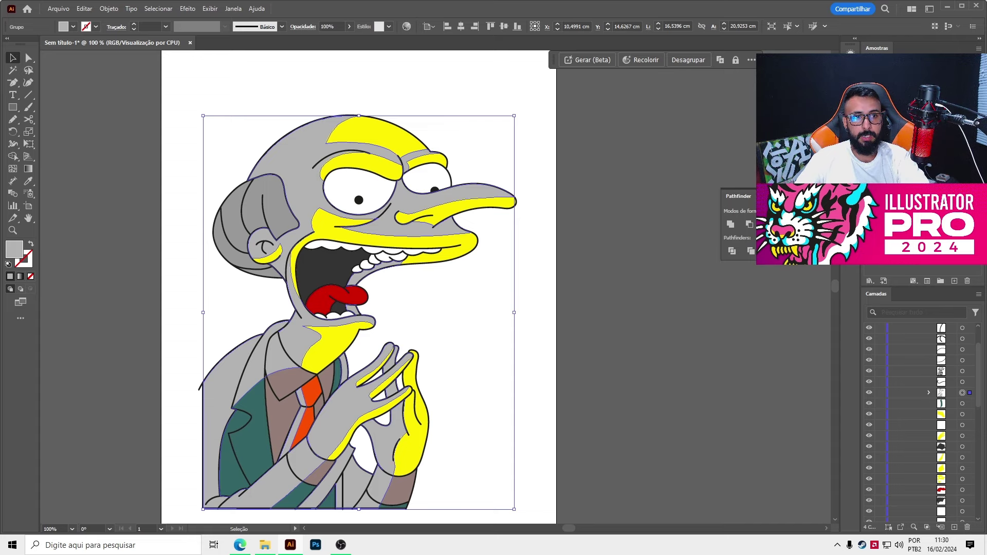
{"action": "key", "text": "ctrl+shift+F10"}
{"action": "left_click", "coordinate": [735, 128]}
{"action": "left_click", "coordinate": [735, 164]}
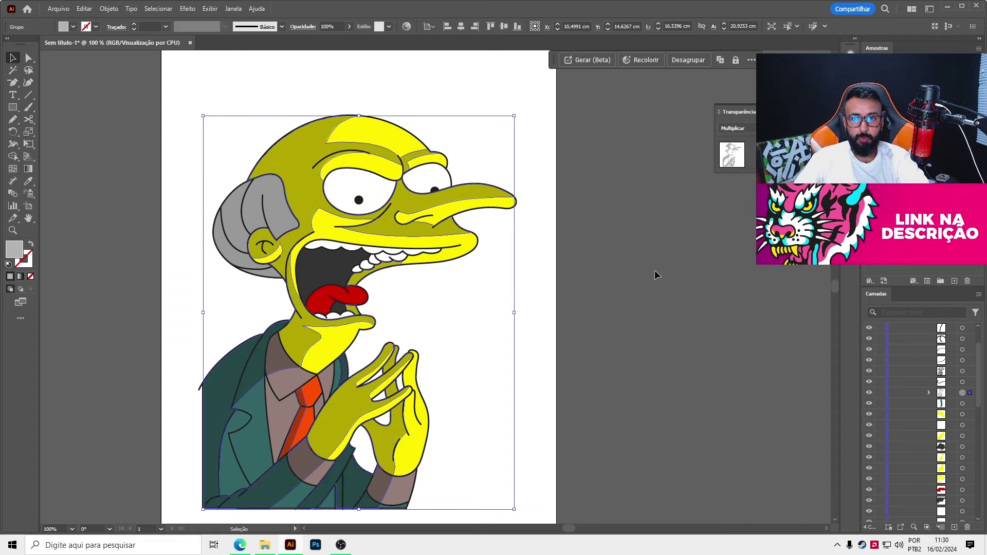
{"action": "left_click", "coordinate": [655, 270]}
- Check the tudo cópia layer contents and reselect the illustration group
{"action": "scroll", "coordinate": [611, 262], "scroll_direction": "down", "scroll_amount": 1}
{"action": "scroll", "coordinate": [893, 337], "scroll_direction": "up", "scroll_amount": 2}
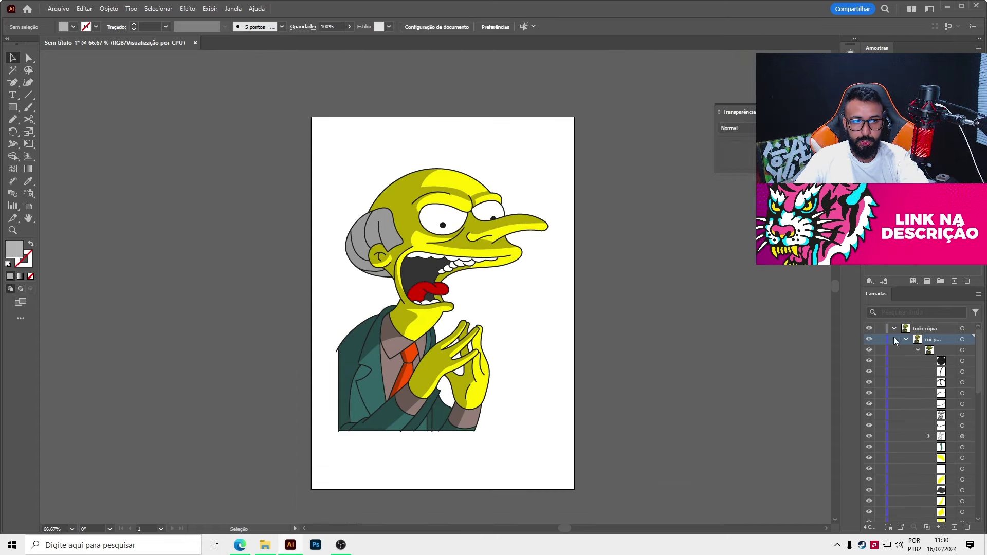
{"action": "left_click", "coordinate": [894, 329]}
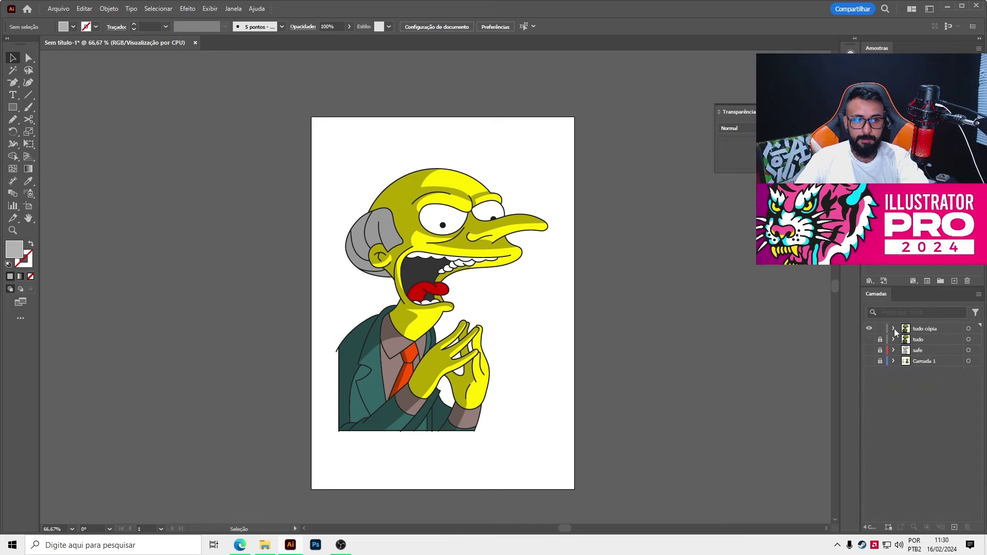
{"action": "left_click", "coordinate": [894, 329]}
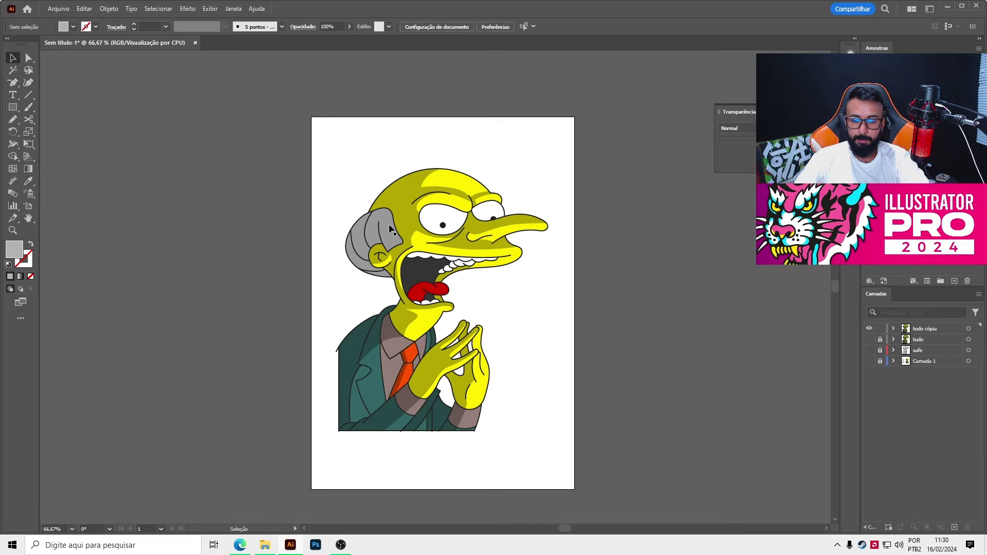
{"action": "left_click_drag", "start_coordinate": [341, 191], "coordinate": [346, 170]}
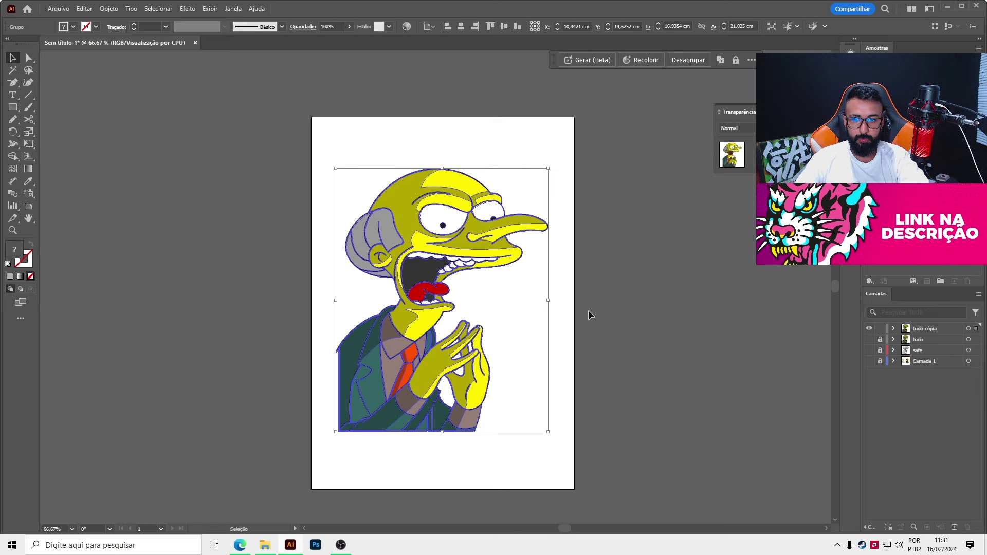
{"action": "left_click", "coordinate": [577, 354]}
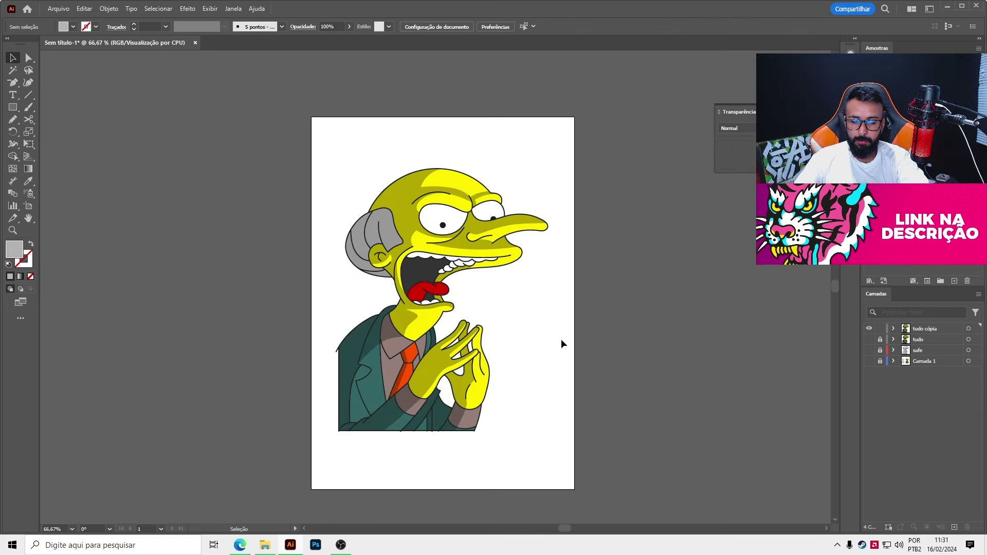
{"action": "key", "text": "m"}
{"action": "key", "text": "v"}
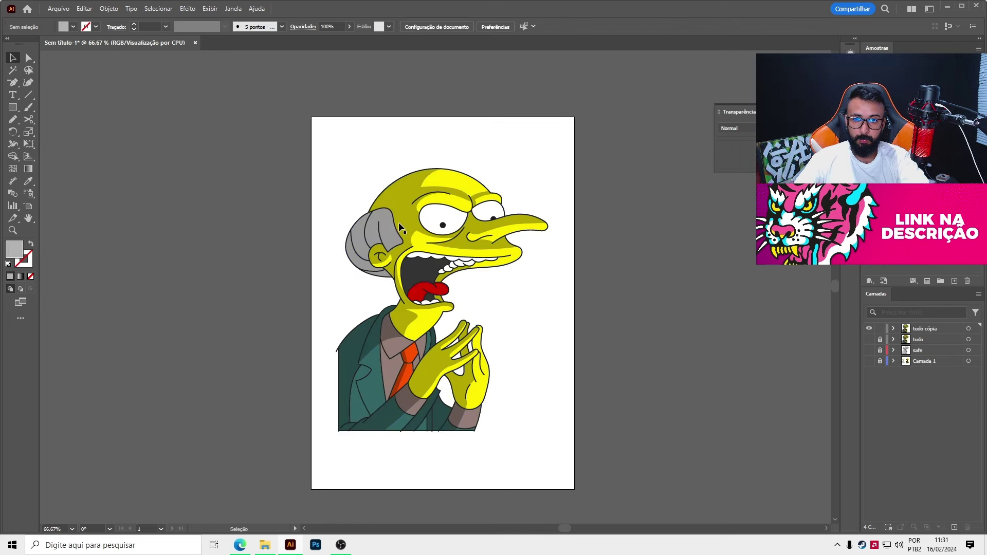
{"action": "left_click", "coordinate": [520, 251]}
- Draw a rectangle over the illustration with its bottom edge aligned to the artwork's bottom
{"action": "left_click", "coordinate": [349, 160]}
{"action": "key", "text": "m"}
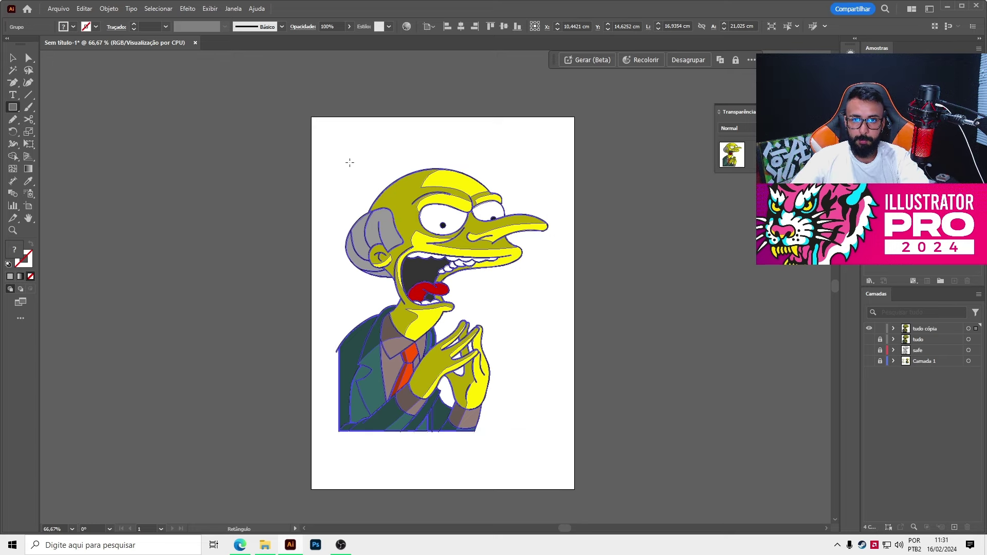
{"action": "left_click_drag", "start_coordinate": [491, 288], "coordinate": [556, 426]}
{"action": "key", "text": "ctrl+1"}
{"action": "key", "text": "v"}
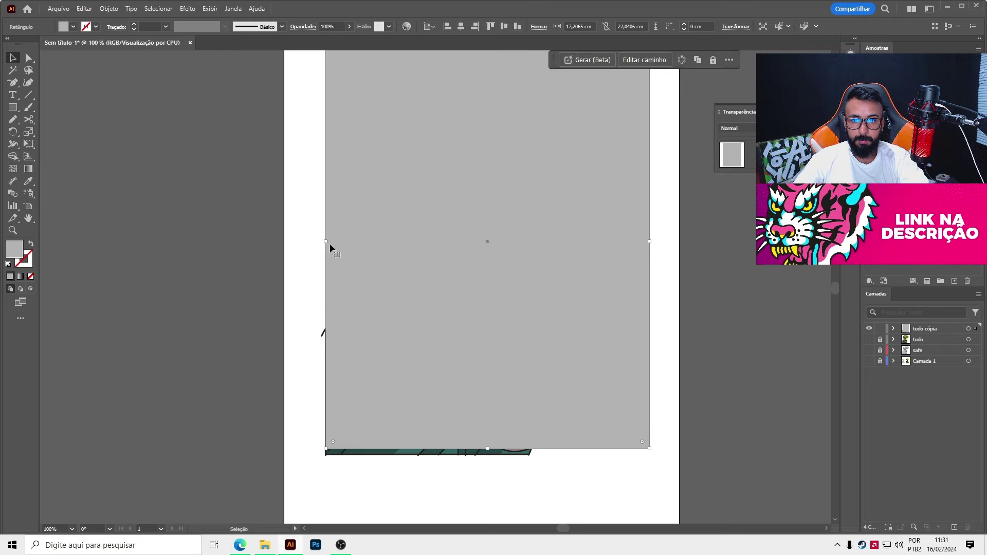
{"action": "left_click_drag", "start_coordinate": [490, 450], "coordinate": [489, 455]}
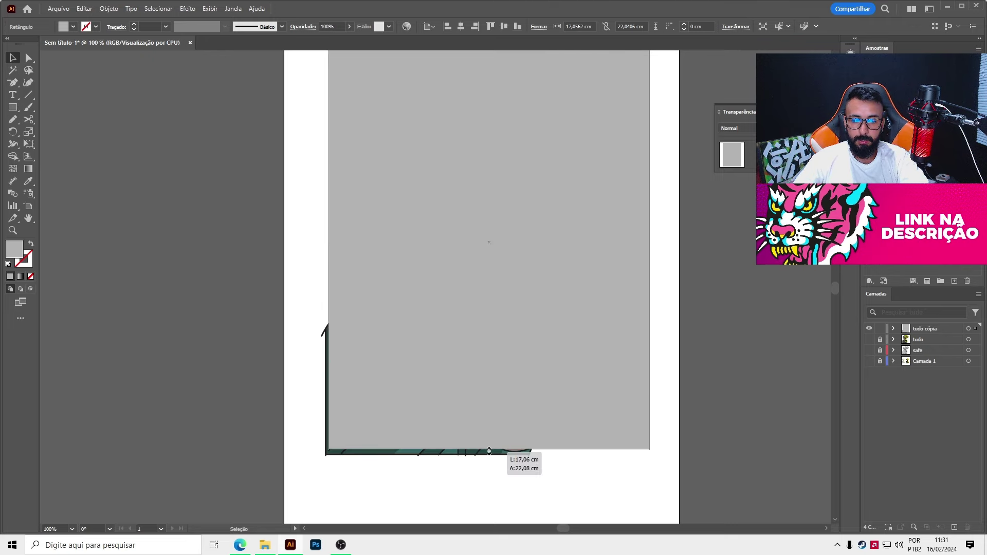
{"action": "key", "text": "ctrl+minus"}
{"action": "key", "text": "ctrl+minus"}
- Clip the artwork to the rectangle with Make Clipping Mask
{"action": "left_click_drag", "start_coordinate": [300, 273], "coordinate": [509, 364]}
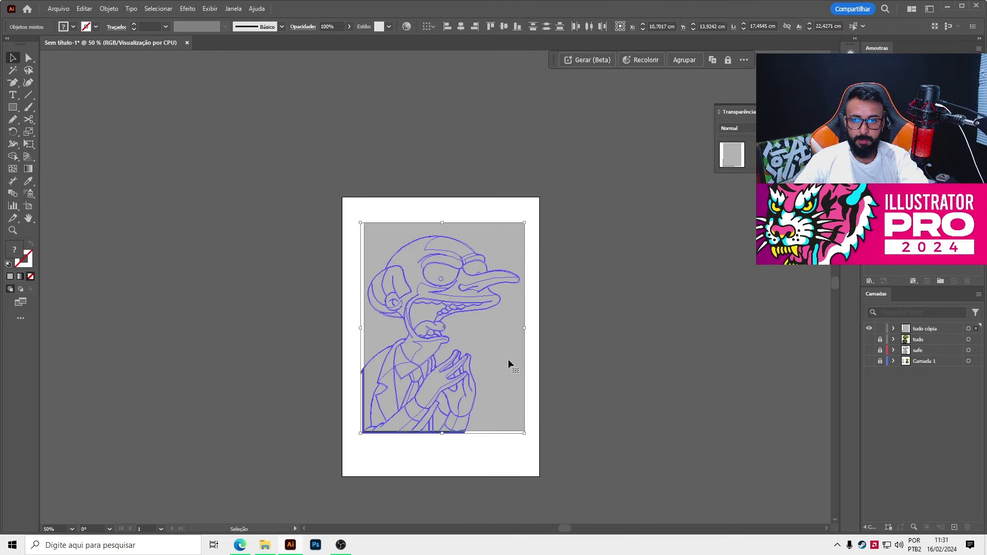
{"action": "right_click", "coordinate": [461, 290]}
{"action": "left_click", "coordinate": [514, 436]}
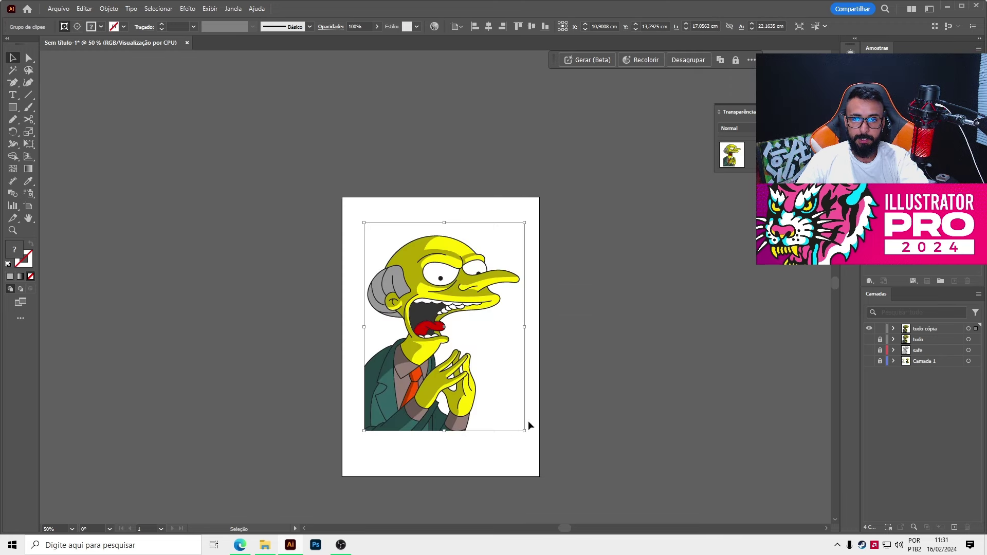
{"action": "left_click", "coordinate": [612, 422]}
- Enlarge the clipped artwork so it reaches the artboard's left edge
{"action": "scroll", "coordinate": [404, 380], "scroll_direction": "up", "scroll_amount": 1}
{"action": "left_click", "coordinate": [402, 405]}
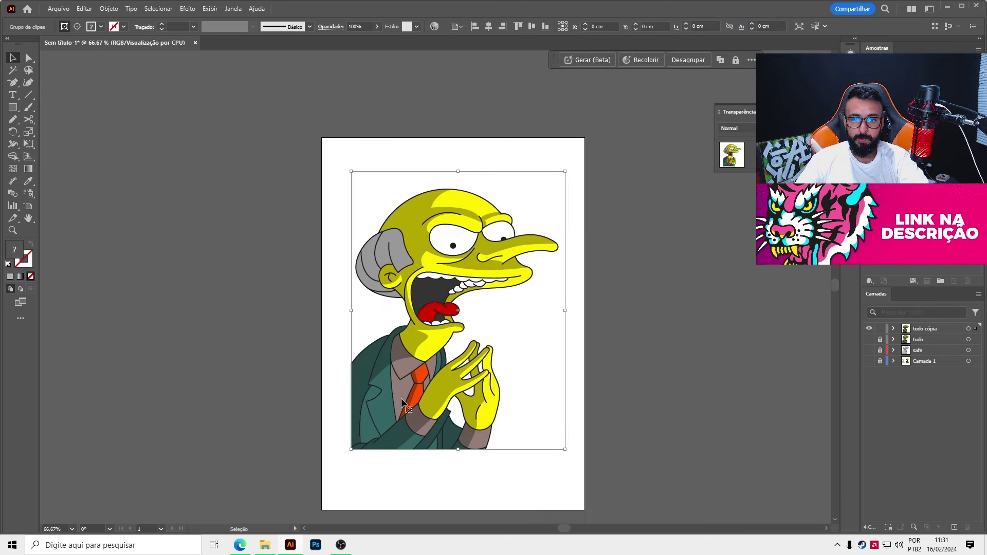
{"action": "left_click_drag", "start_coordinate": [350, 448], "coordinate": [323, 487]}
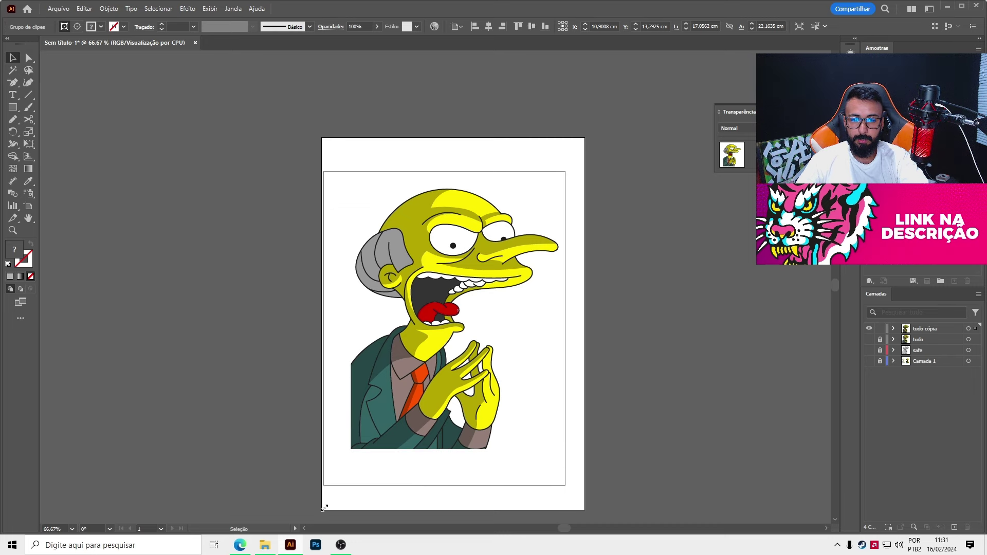
{"action": "scroll", "coordinate": [388, 429], "scroll_direction": "down", "scroll_amount": 1}
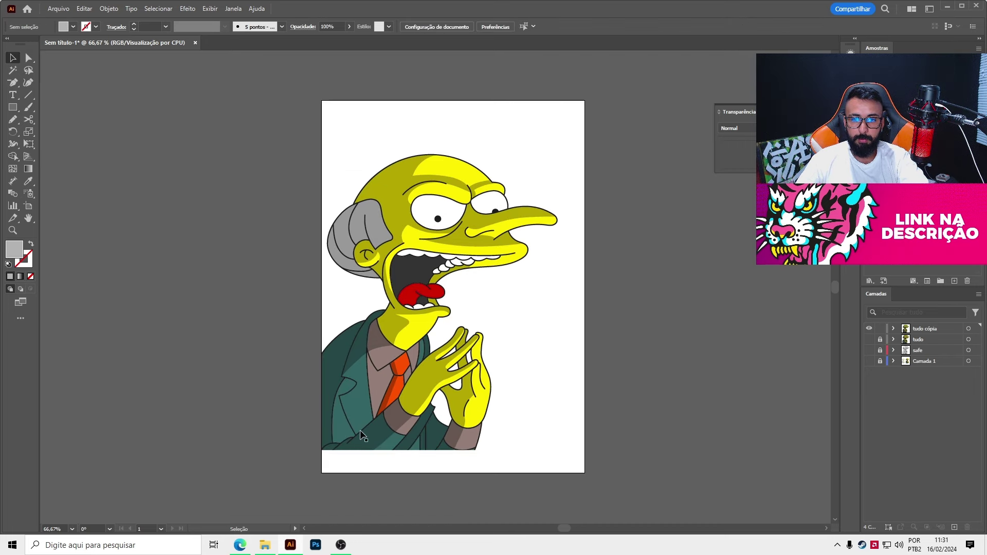
{"action": "scroll", "coordinate": [332, 422], "scroll_direction": "up", "scroll_amount": 3}
{"action": "scroll", "coordinate": [324, 268], "scroll_direction": "up", "scroll_amount": 1}
{"action": "scroll", "coordinate": [293, 260], "scroll_direction": "down", "scroll_amount": 2}
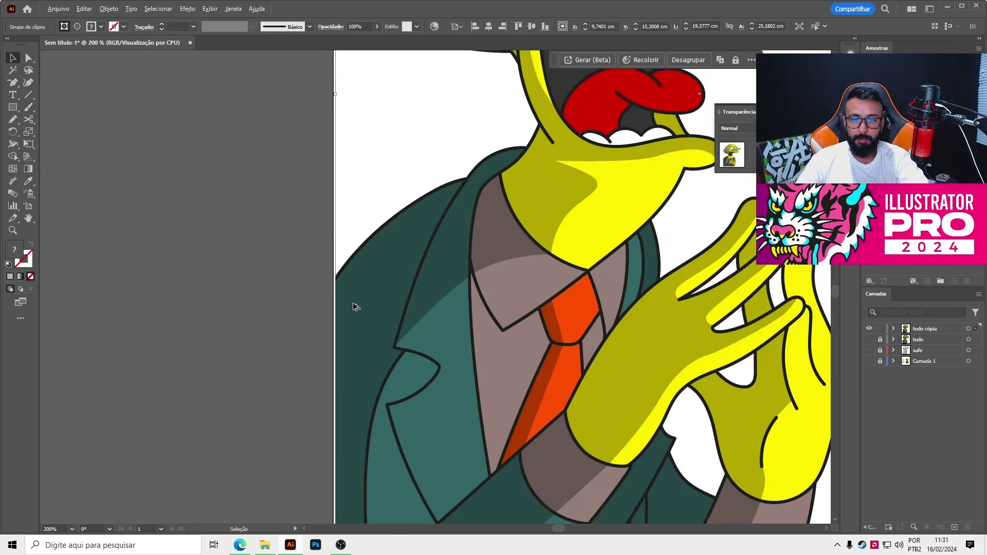
{"action": "scroll", "coordinate": [352, 303], "scroll_direction": "down", "scroll_amount": 2}
{"action": "scroll", "coordinate": [376, 329], "scroll_direction": "up", "scroll_amount": 1}
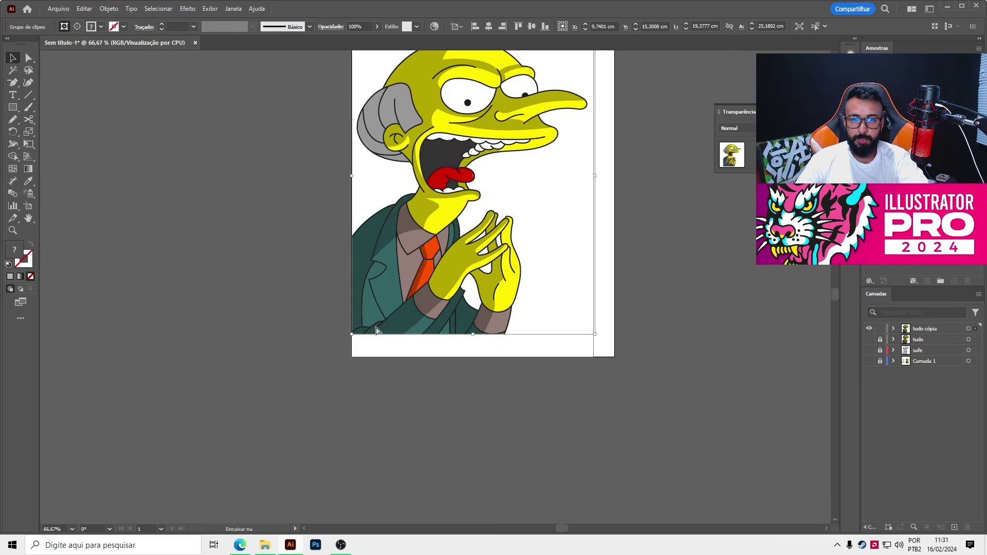
- Fit the clipped artwork to the artboard bottom with the nose inside, then hide and lock 'tudo cópia'
{"action": "left_click_drag", "start_coordinate": [378, 308], "coordinate": [379, 333]}
{"action": "scroll", "coordinate": [382, 373], "scroll_direction": "down", "scroll_amount": 1}
{"action": "left_click_drag", "start_coordinate": [541, 124], "coordinate": [591, 78]}
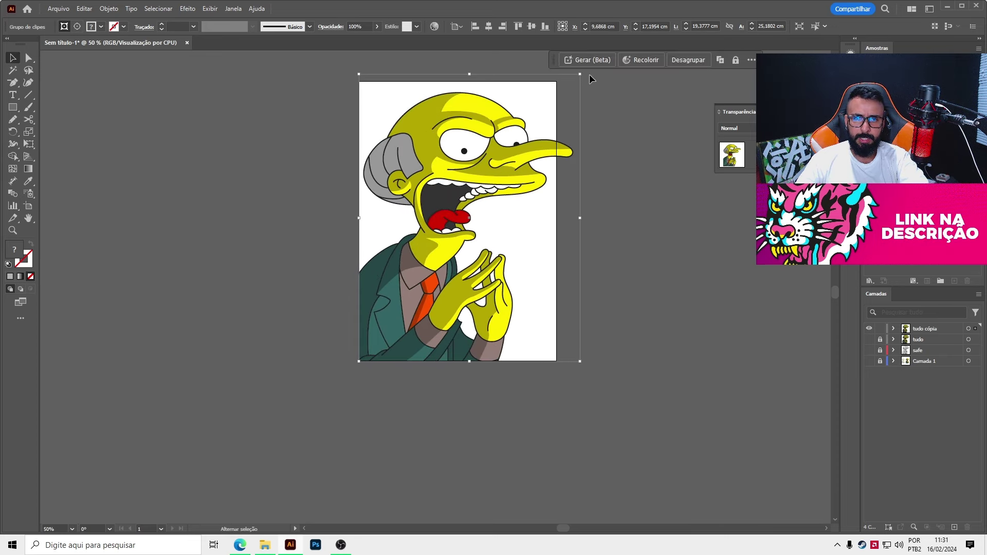
{"action": "left_click_drag", "start_coordinate": [583, 219], "coordinate": [566, 218]}
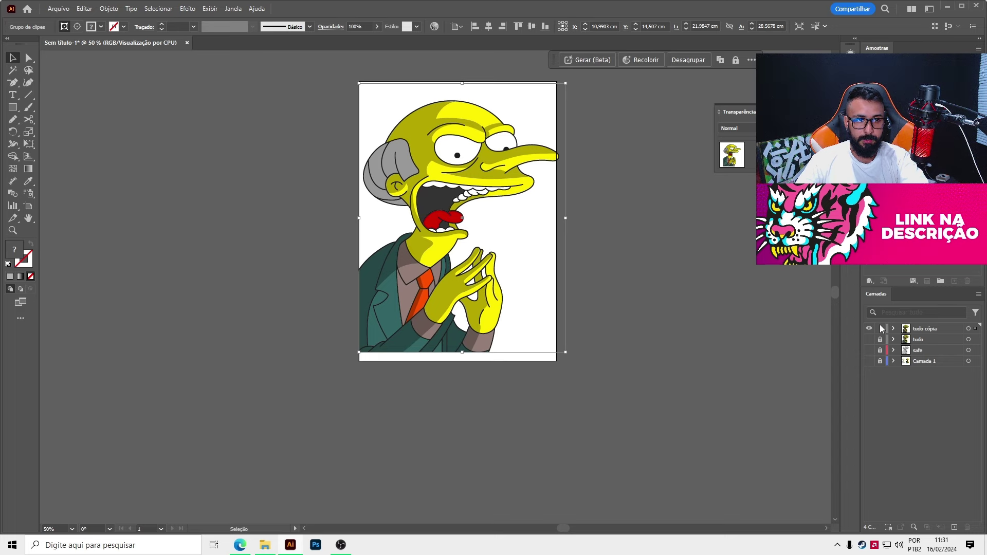
{"action": "left_click", "coordinate": [881, 329]}
- Scale the tudo illustration up from its bottom-left corner and shift it right
{"action": "key", "text": "ctrl+1"}
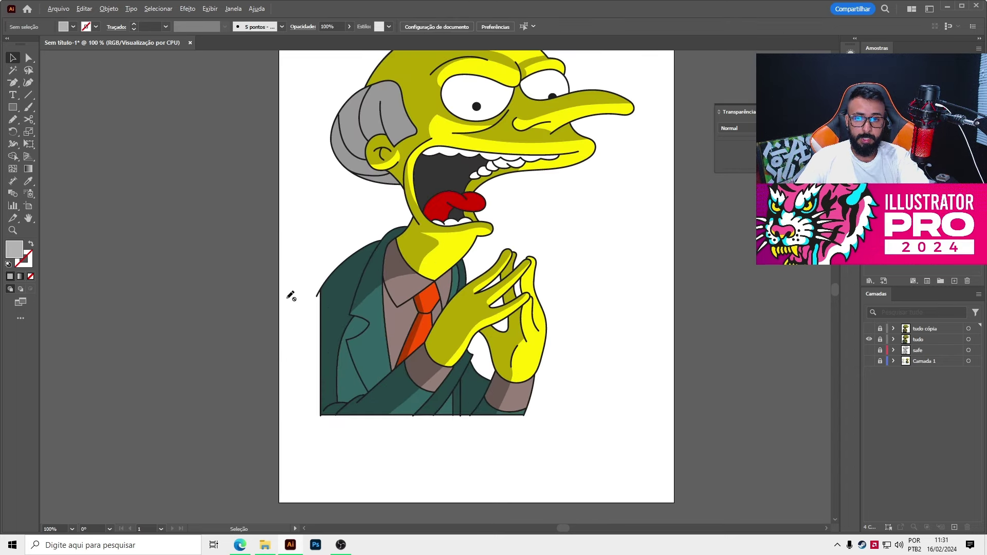
{"action": "scroll", "coordinate": [291, 296], "scroll_direction": "up", "scroll_amount": 2}
{"action": "scroll", "coordinate": [568, 394], "scroll_direction": "down", "scroll_amount": 2}
{"action": "scroll", "coordinate": [551, 322], "scroll_direction": "down", "scroll_amount": 1}
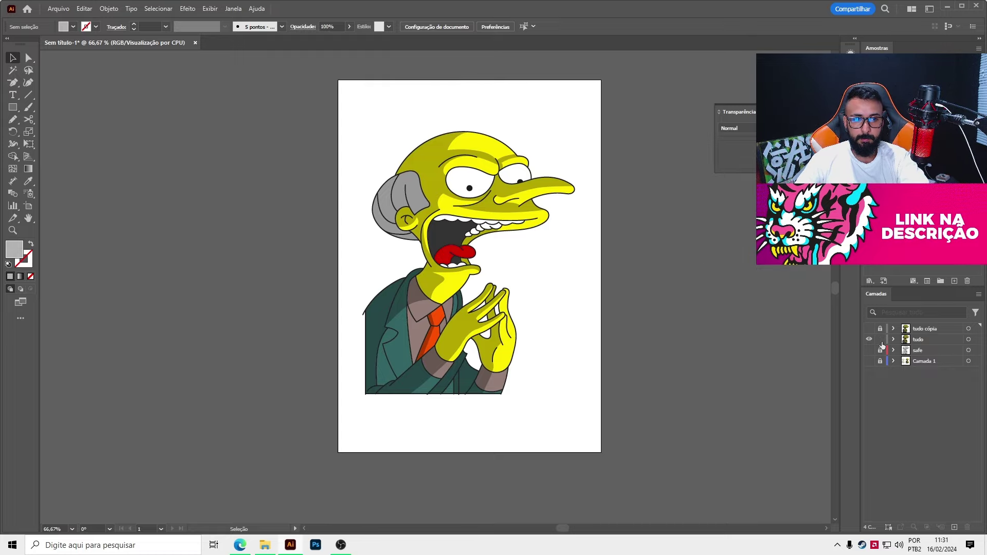
{"action": "left_click_drag", "start_coordinate": [330, 119], "coordinate": [648, 462]}
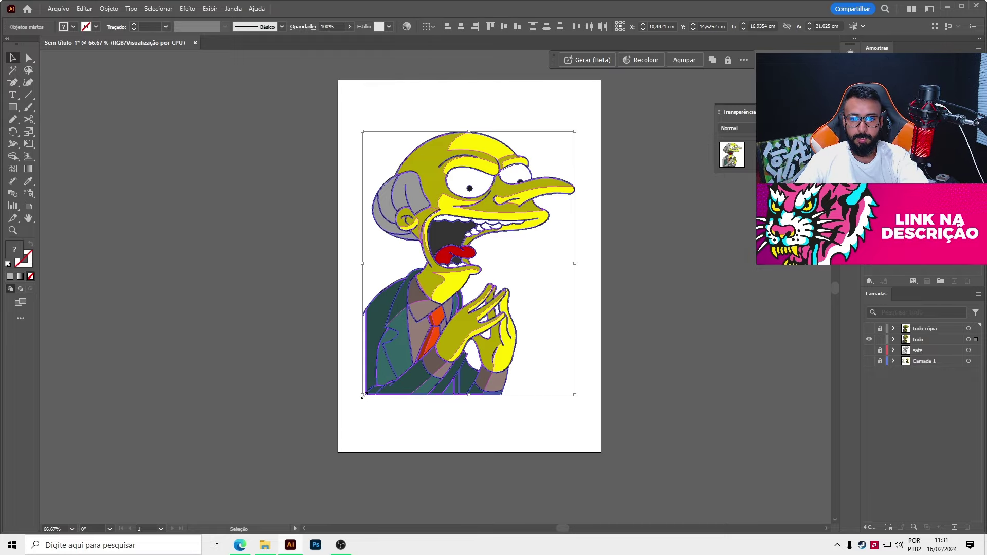
{"action": "left_click_drag", "start_coordinate": [362, 395], "coordinate": [311, 460]}
{"action": "left_click_drag", "start_coordinate": [383, 429], "coordinate": [403, 426]}
- Zoom out to the whole artboard to check the enlarged illustration
{"action": "left_click", "coordinate": [355, 504]}
{"action": "scroll", "coordinate": [345, 469], "scroll_direction": "up", "scroll_amount": 4}
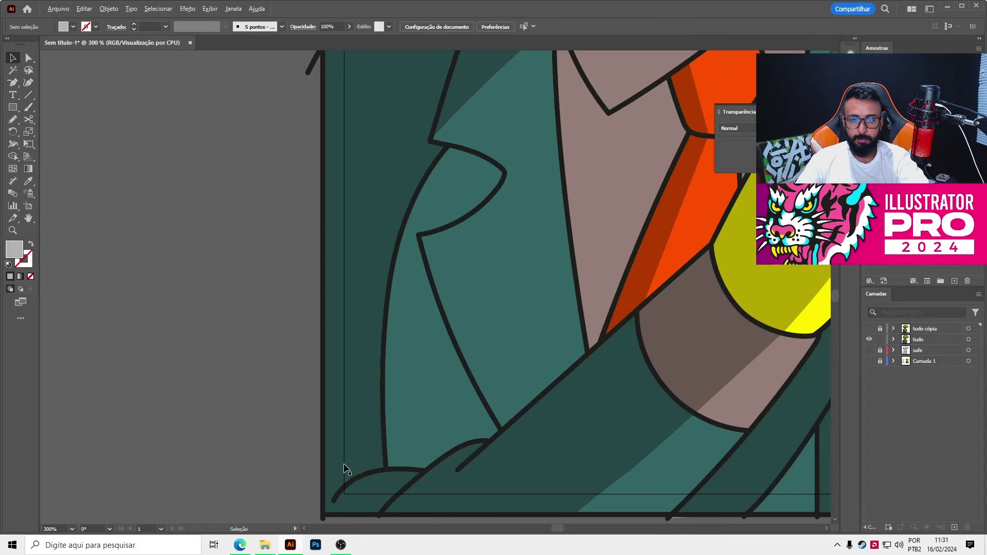
{"action": "key", "text": "ctrl+0"}
{"action": "key", "text": "ctrl+minus"}
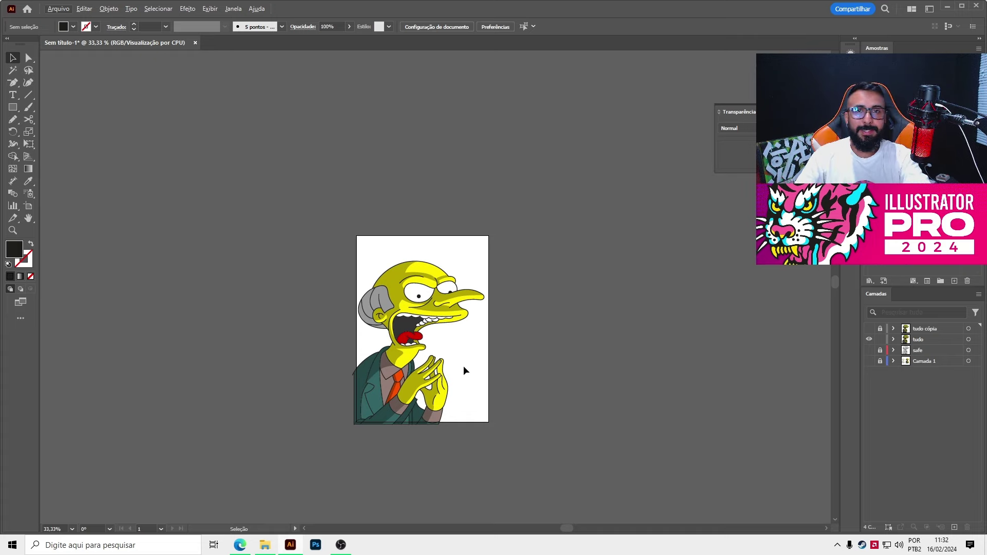
{"action": "scroll", "coordinate": [360, 406], "scroll_direction": "up", "scroll_amount": 2}
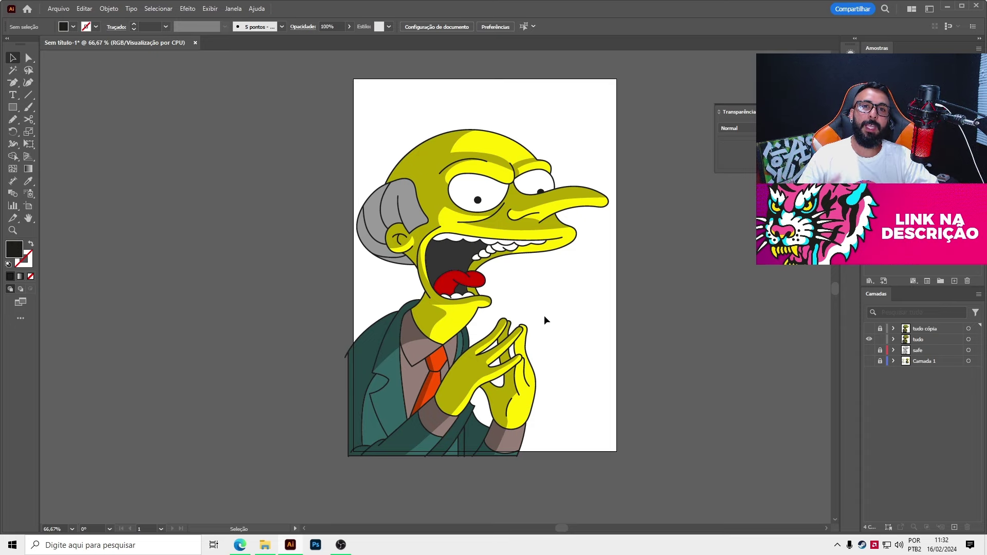